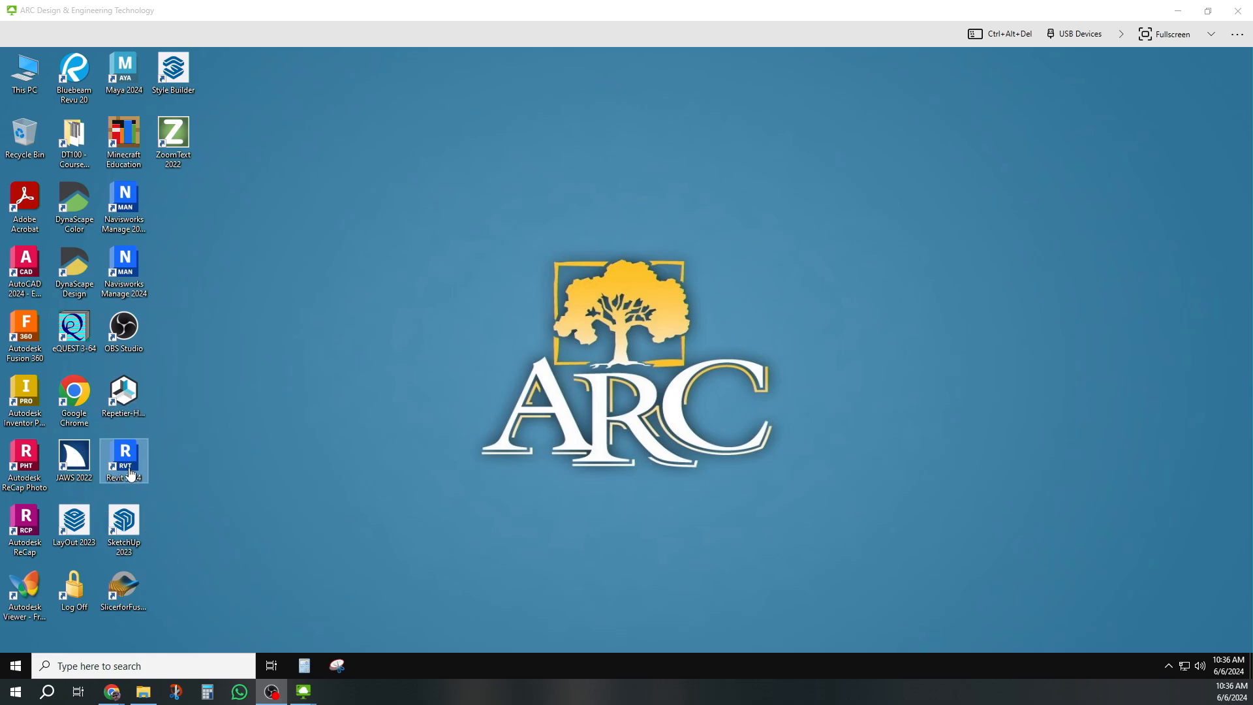
Launch Revit 2024 from the desktop shortcut
{"action": "double_click", "coordinate": [131, 472]}
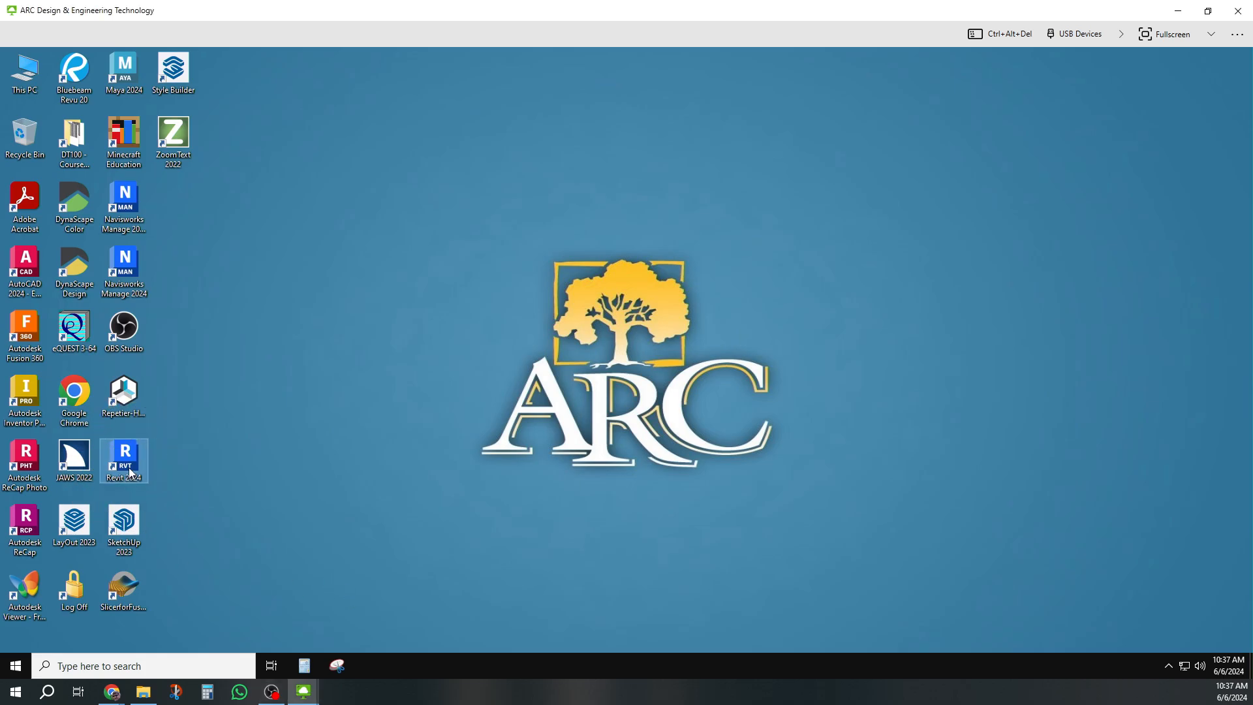
{"action": "right_click", "coordinate": [128, 468]}
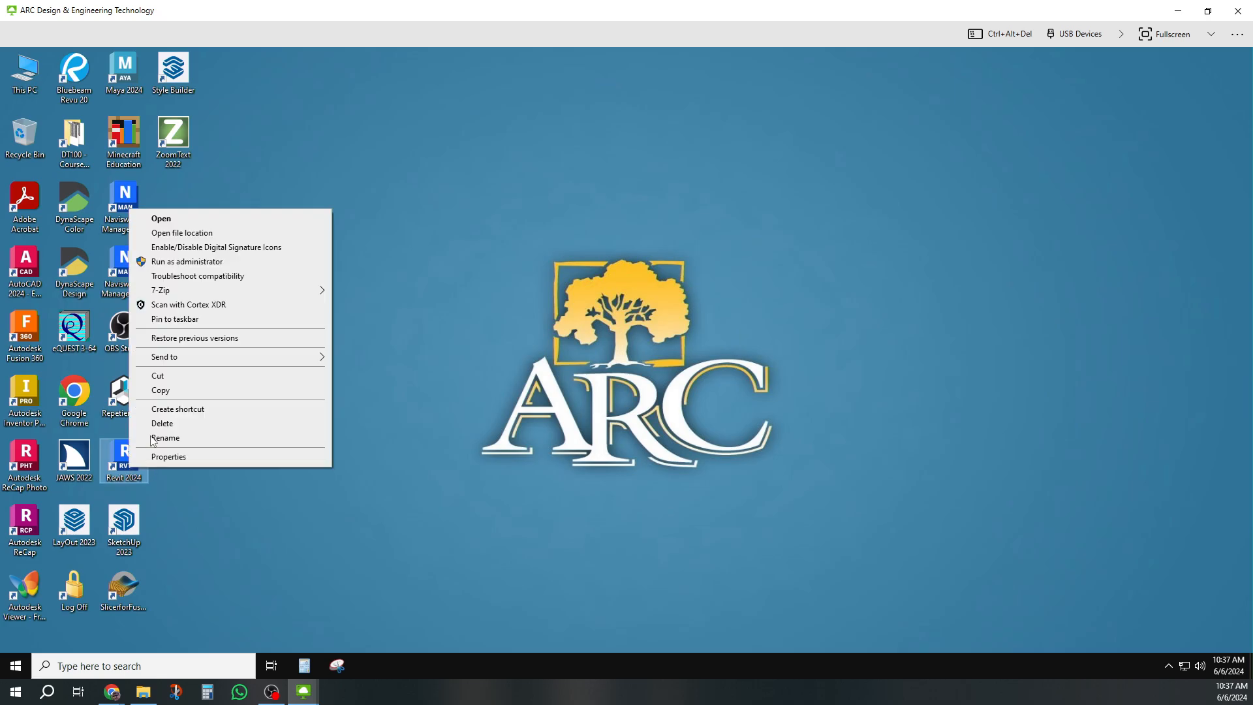
{"action": "left_click", "coordinate": [163, 220]}
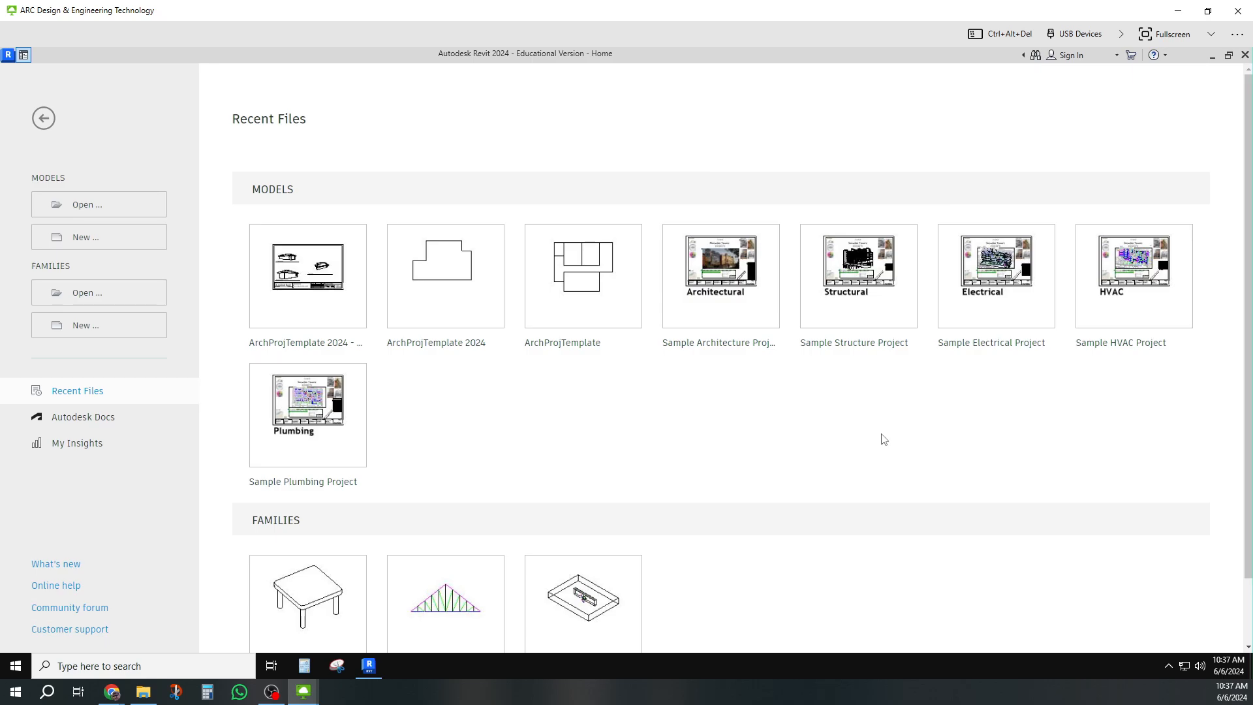
Open the model ArchProjTemplate 2024.rvt from the Downloads folder on Network Drive (Z:)
{"action": "left_click", "coordinate": [89, 206]}
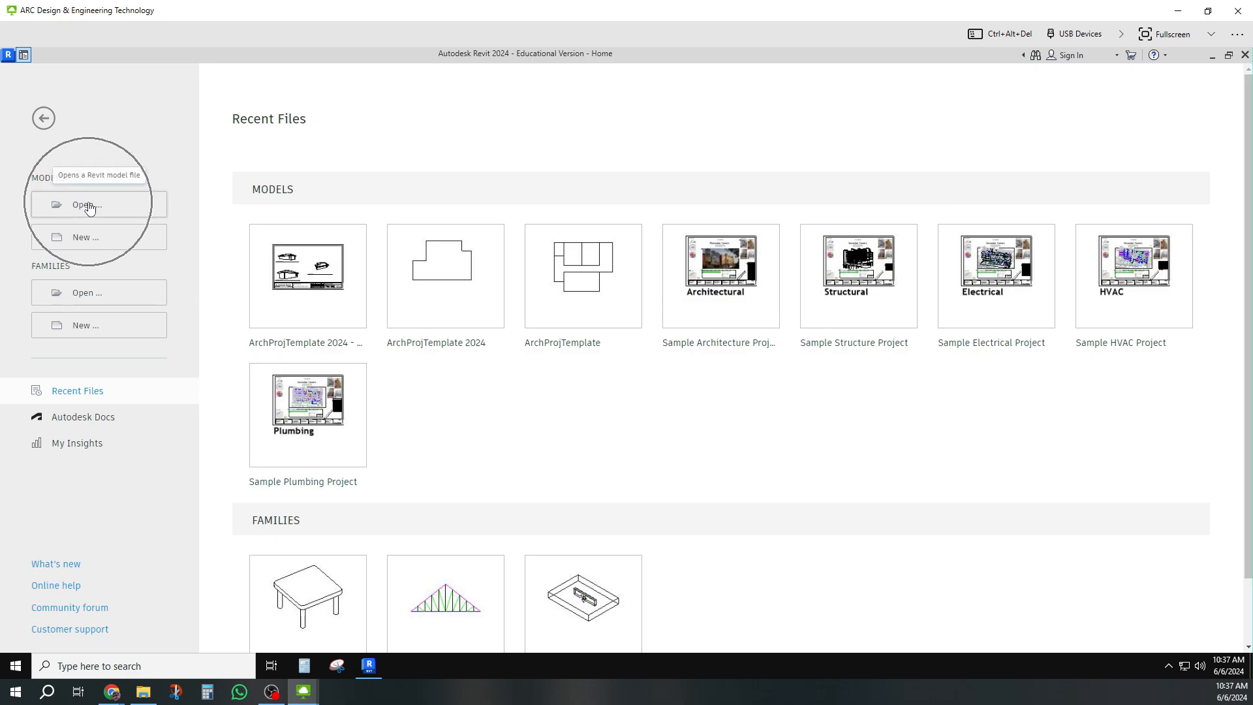
{"action": "left_click", "coordinate": [90, 206]}
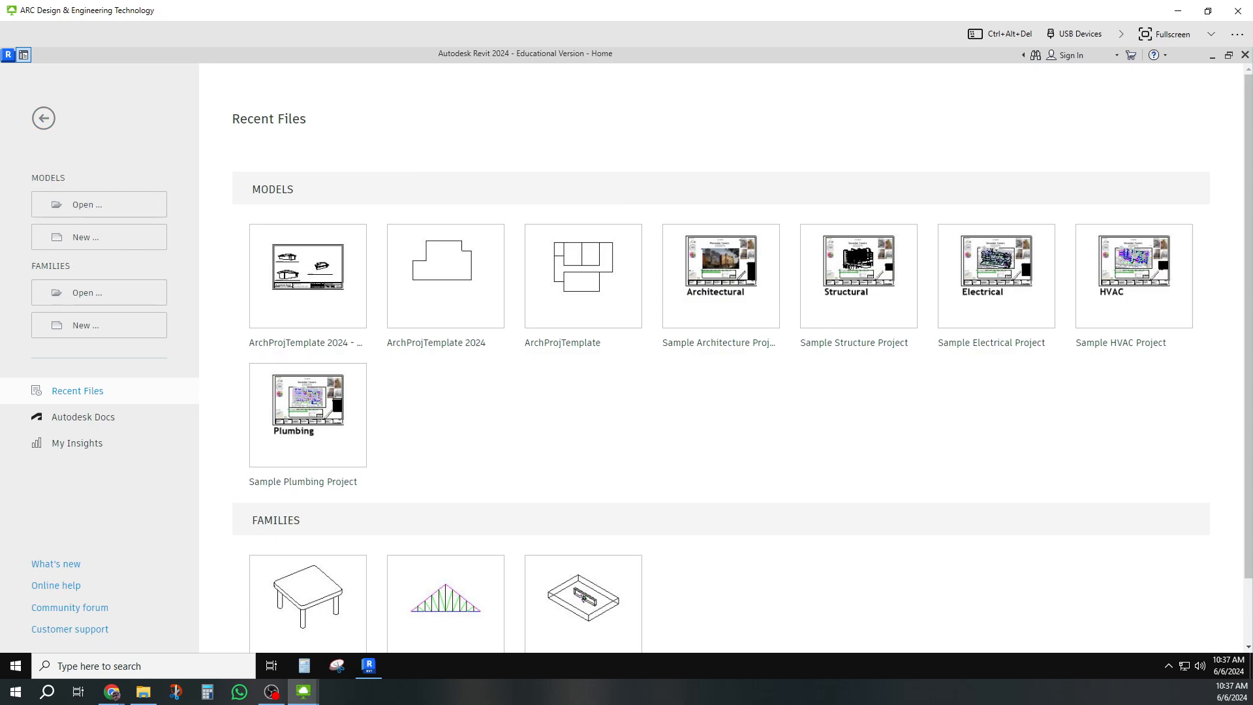
{"action": "left_click", "coordinate": [80, 208]}
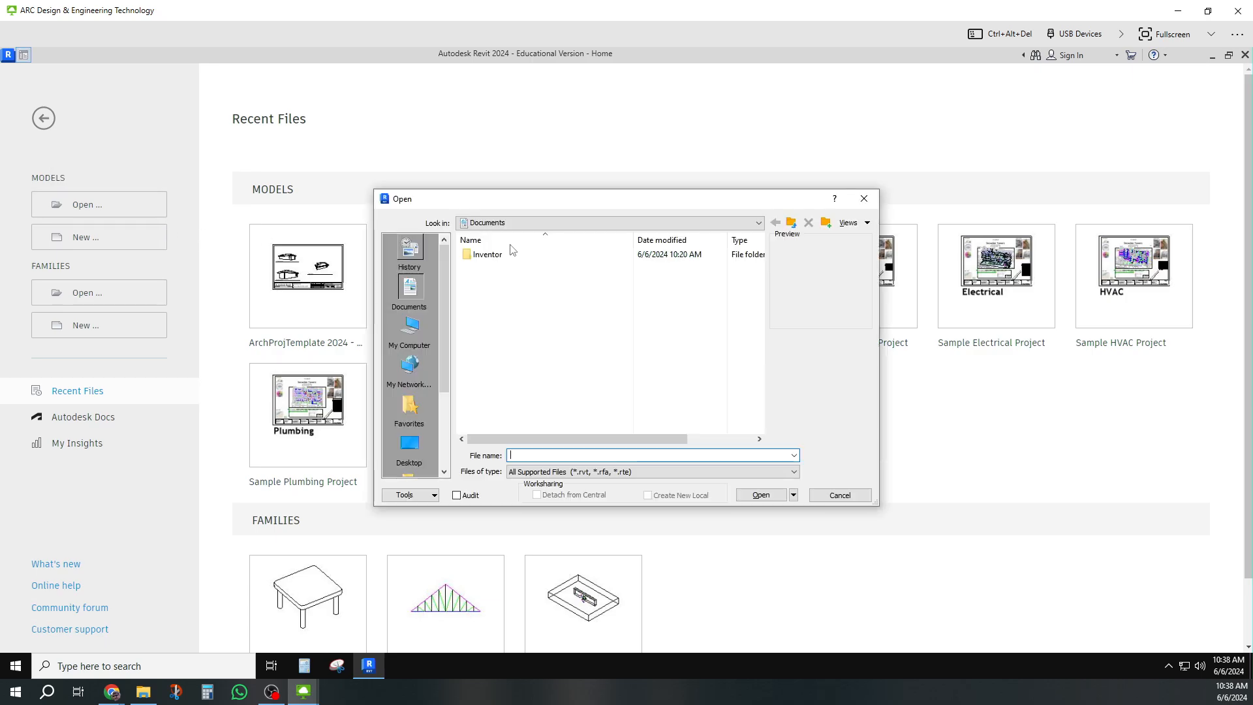
{"action": "left_click", "coordinate": [529, 223]}
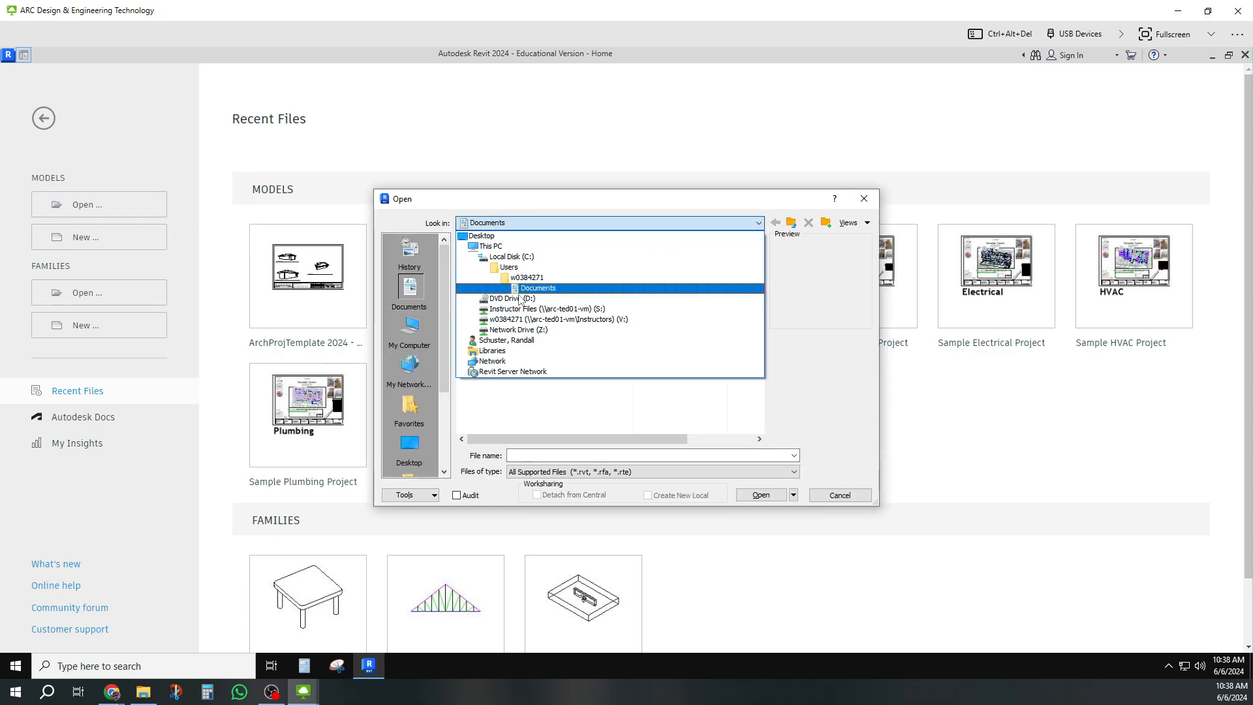
{"action": "left_click", "coordinate": [518, 331]}
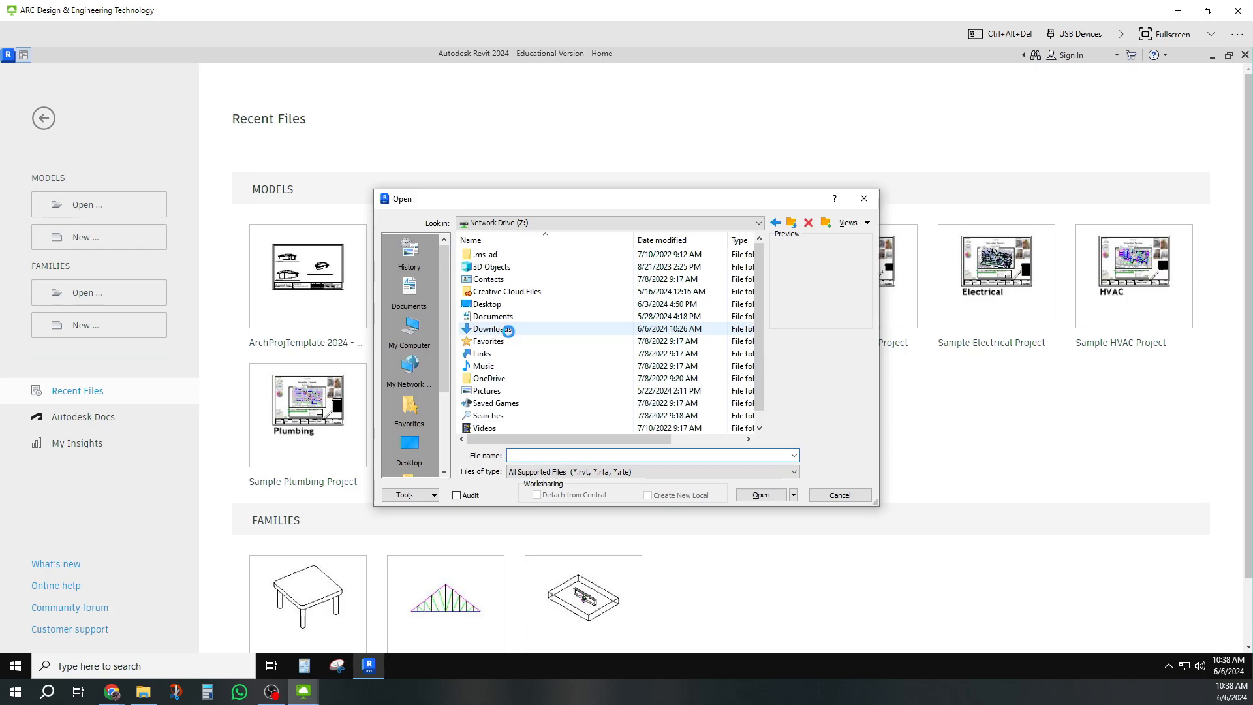
{"action": "double_click", "coordinate": [508, 330]}
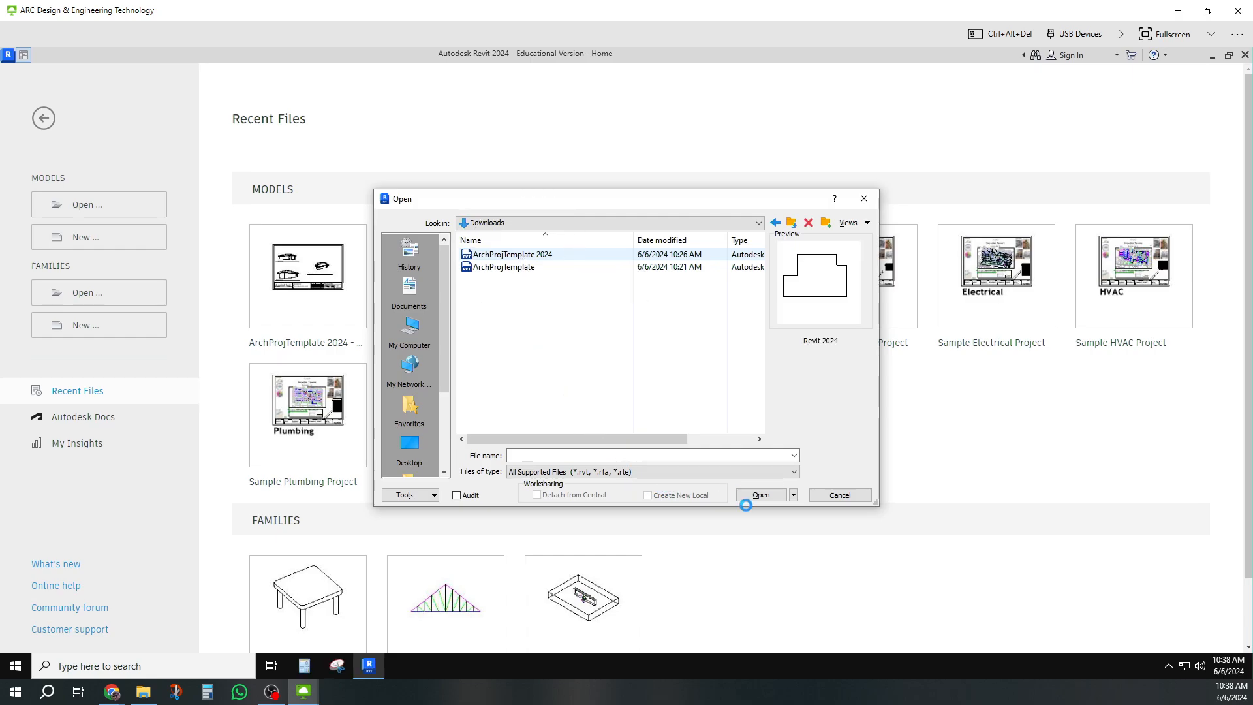
{"action": "left_click", "coordinate": [763, 494]}
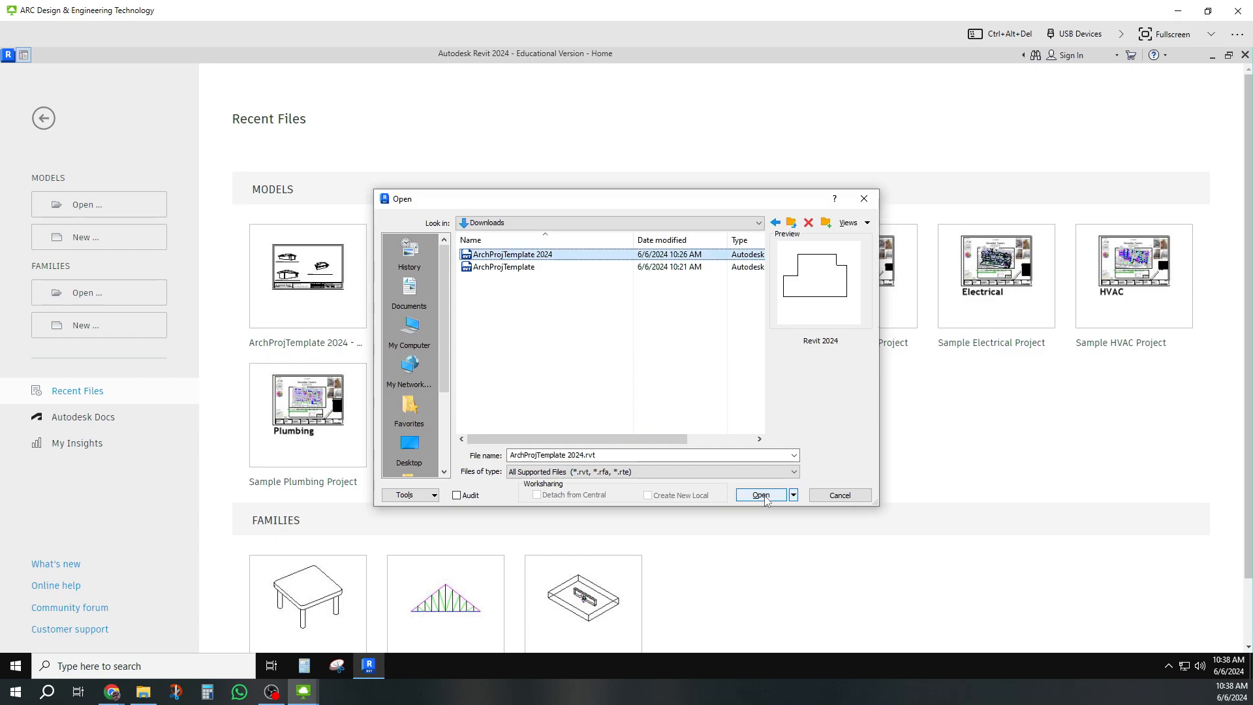
{"action": "left_click", "coordinate": [765, 494]}
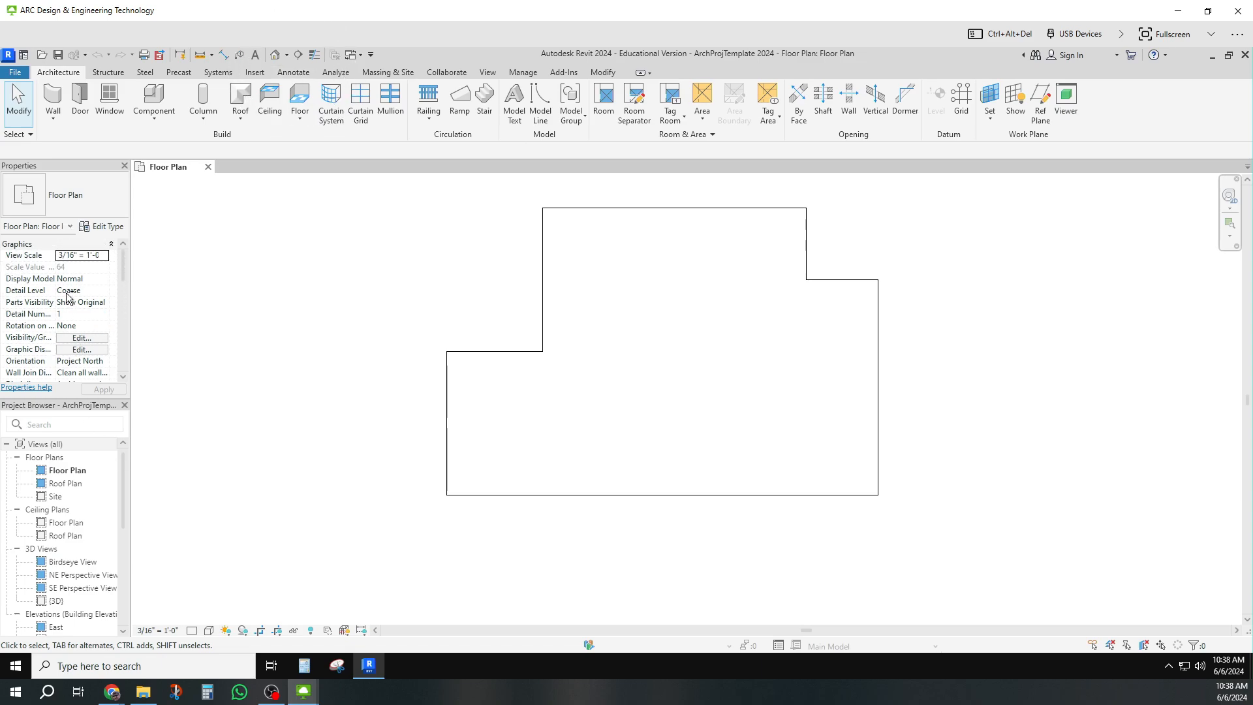
Inspect the properties of the building outline's west line, then the floor plan view's scale and the list of project views
{"action": "left_click", "coordinate": [447, 403]}
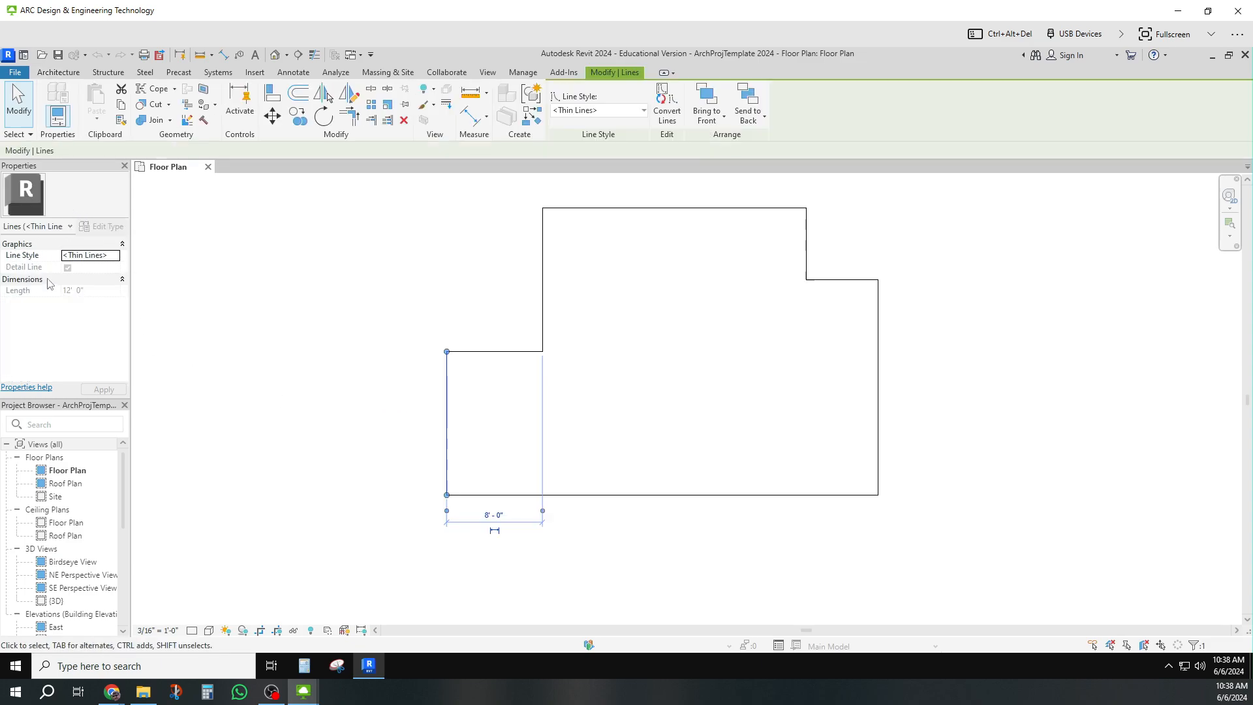
{"action": "left_click", "coordinate": [310, 363]}
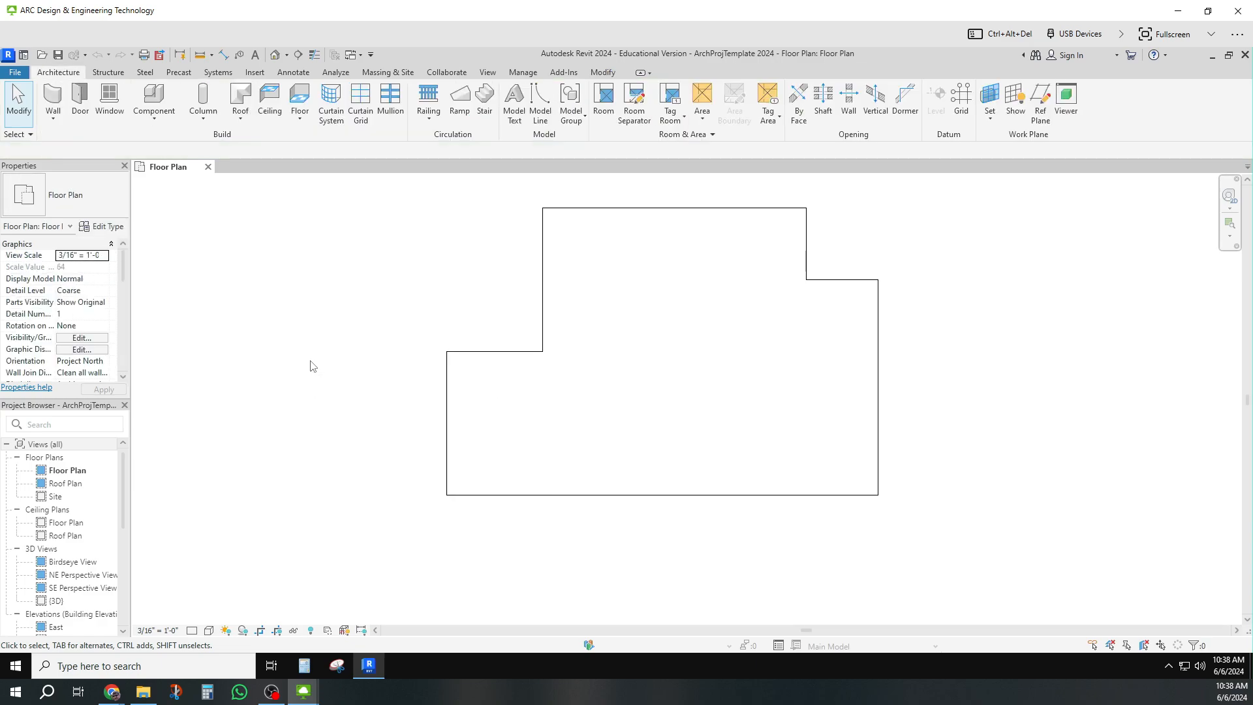
{"action": "key", "text": "ctrl"}
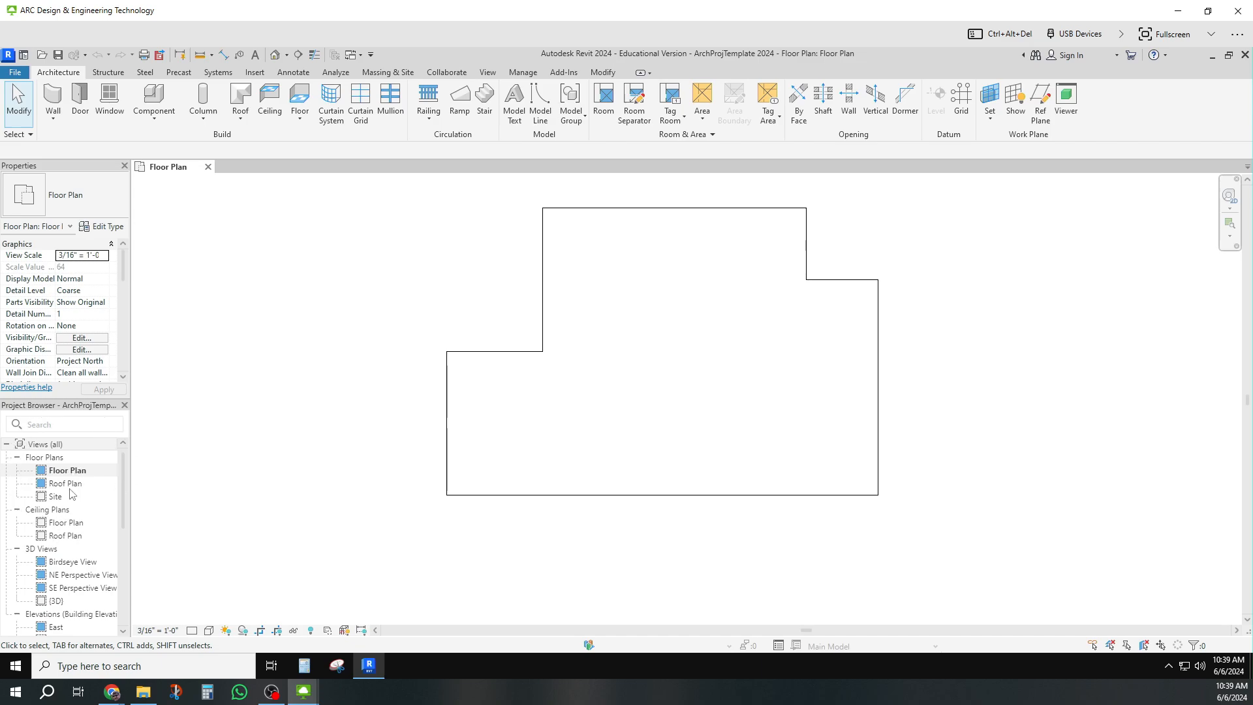
{"action": "key", "text": "ctrl"}
{"action": "key", "text": "ctrl"}
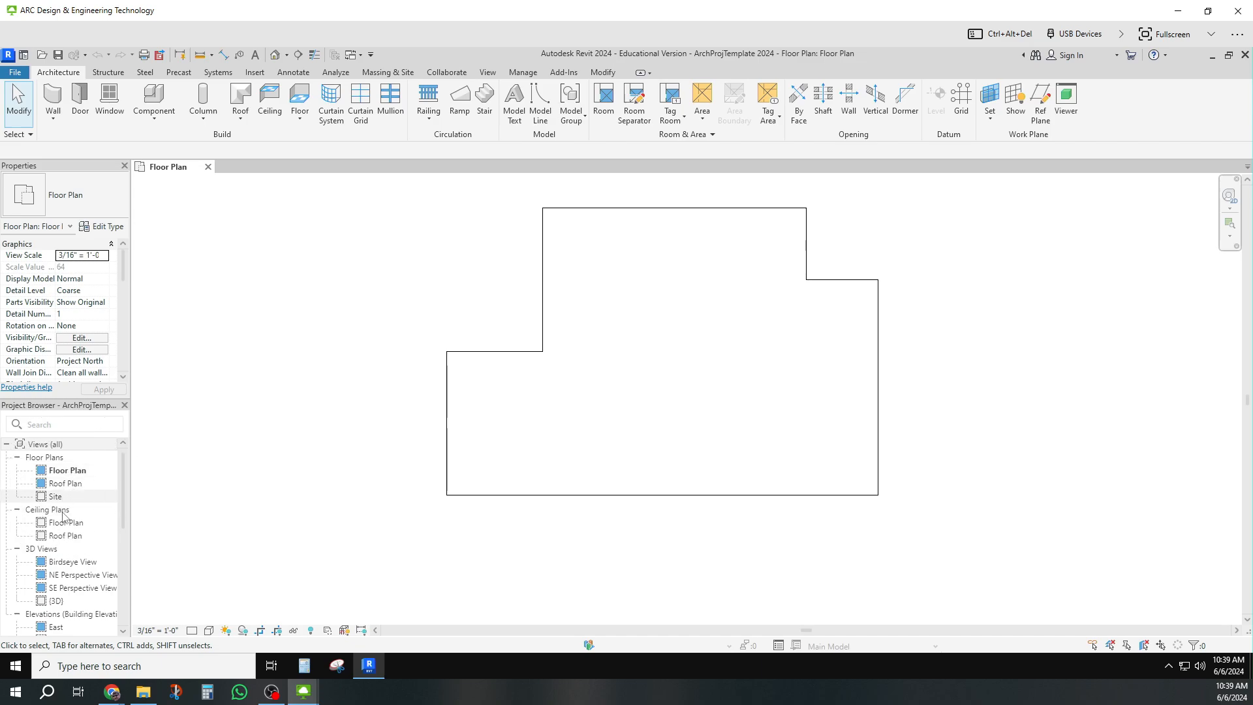
{"action": "key", "text": "ctrl"}
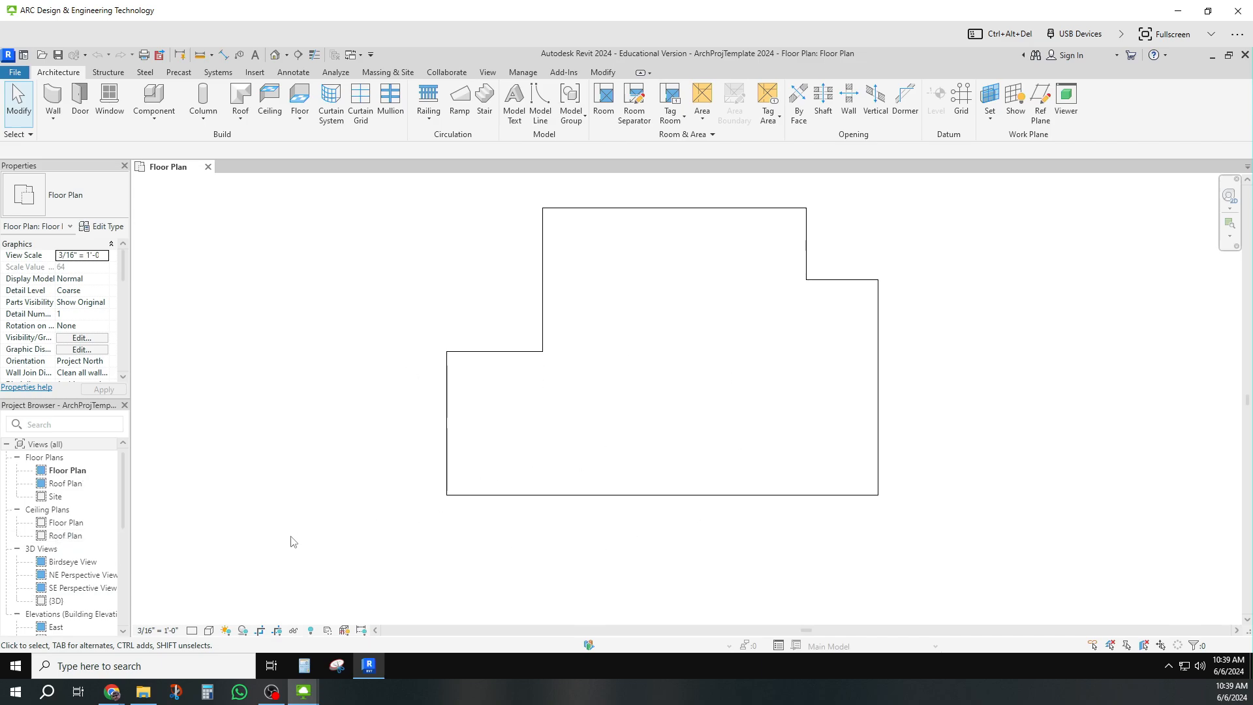
{"action": "left_click", "coordinate": [70, 476]}
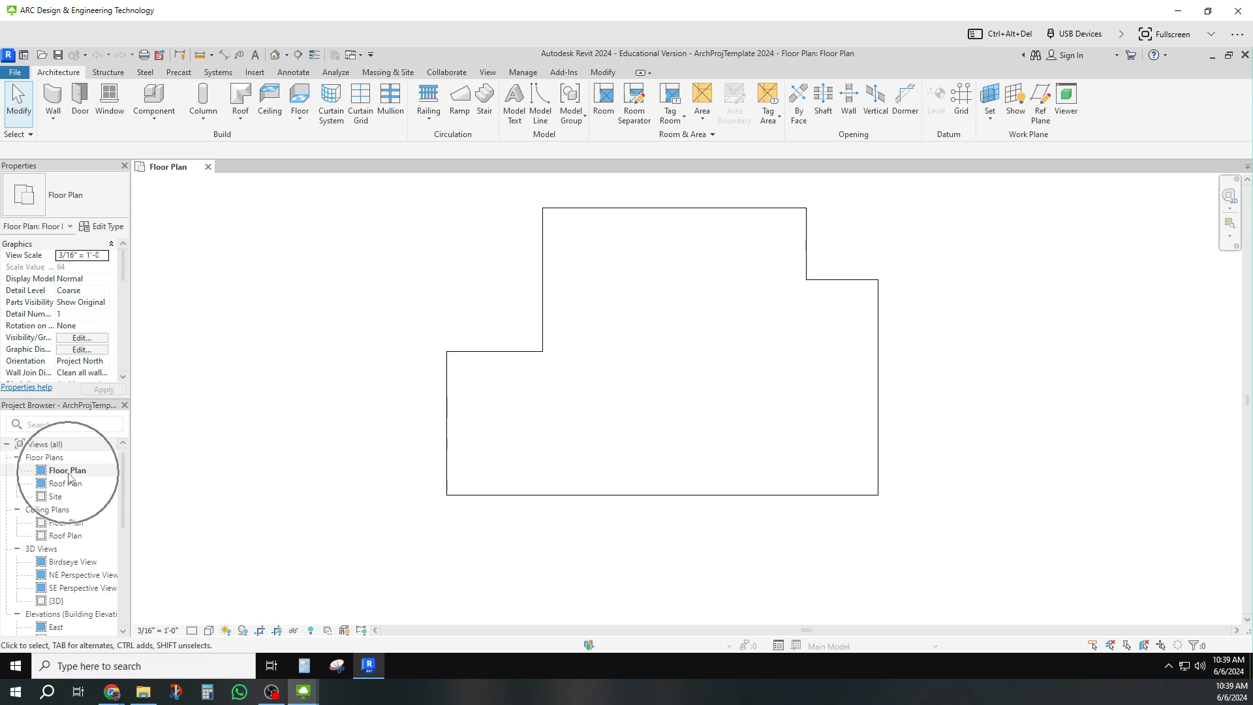
{"action": "left_click", "coordinate": [70, 256]}
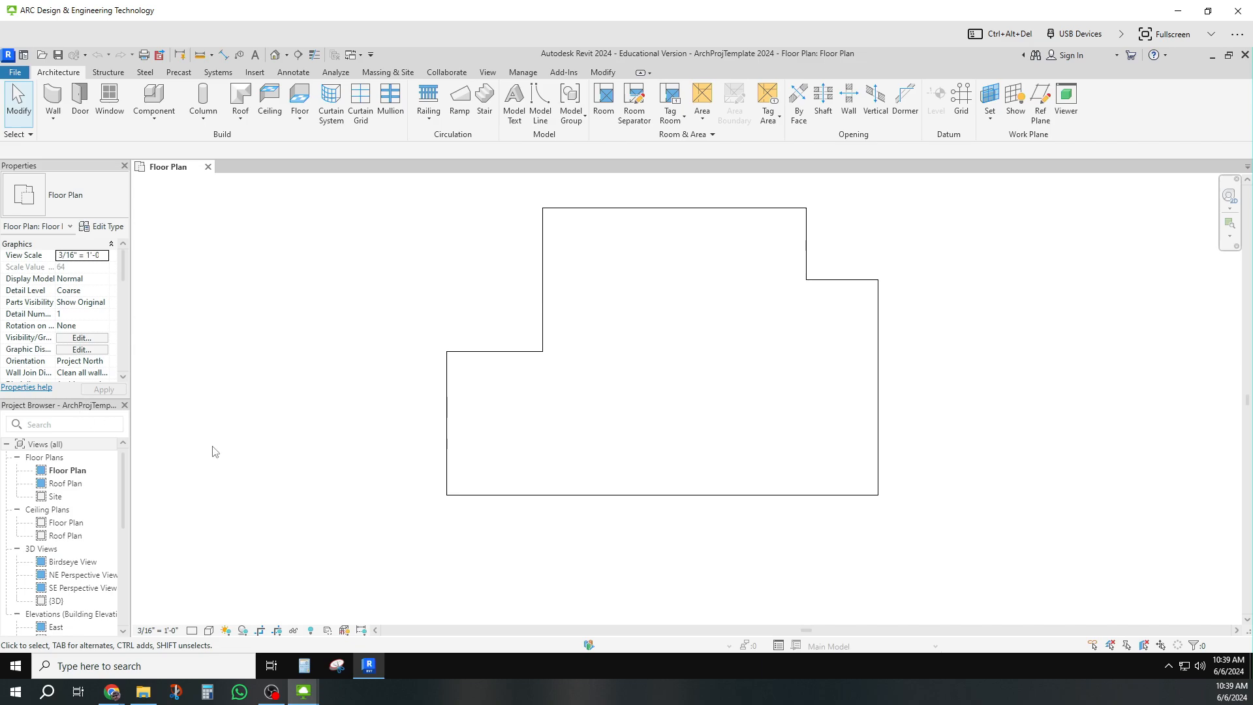
{"action": "left_click", "coordinate": [275, 454]}
Set up new walls with the type Exterior - EIFS on 2x4 Stud and the location line Finish Face: Exterior
{"action": "left_click", "coordinate": [57, 98]}
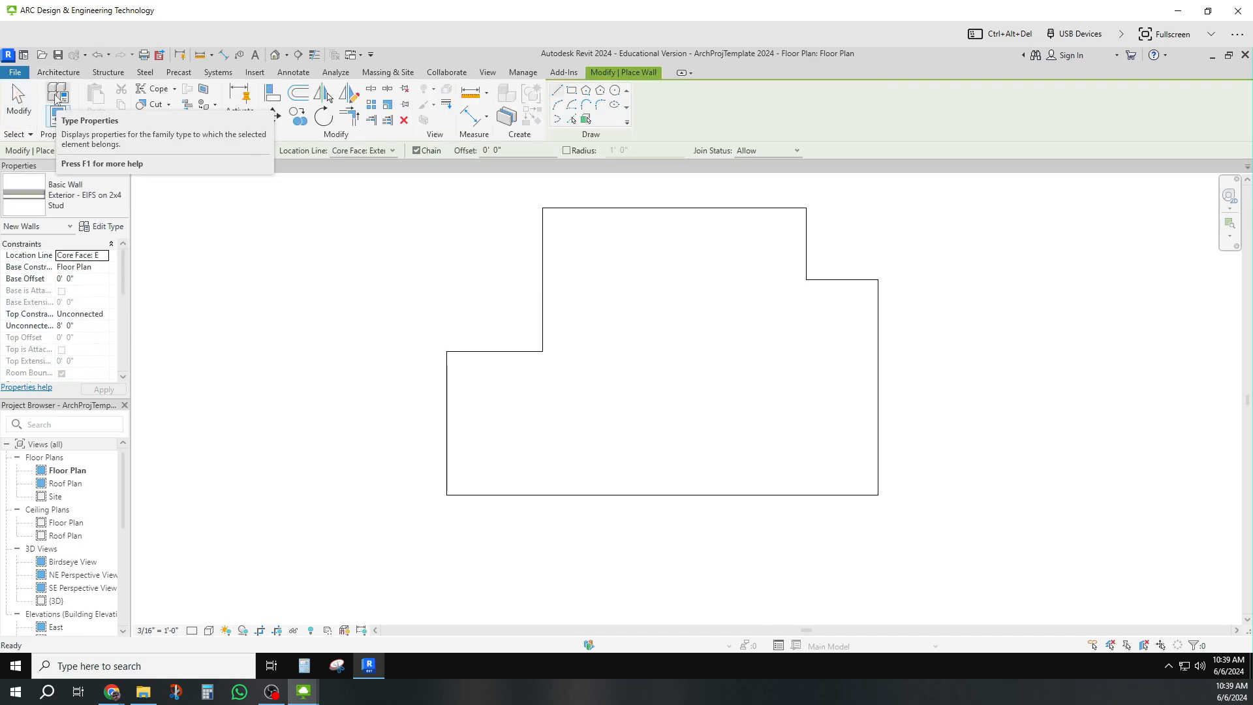
{"action": "left_click", "coordinate": [91, 199]}
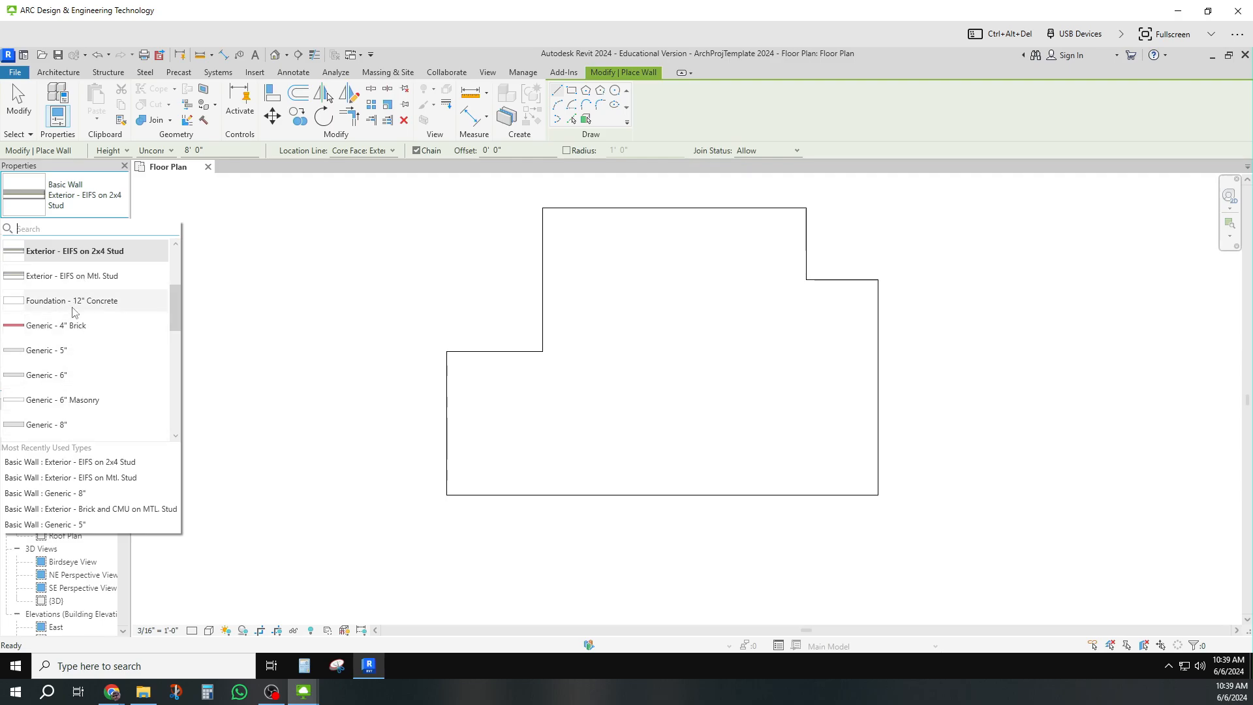
{"action": "left_click", "coordinate": [92, 254]}
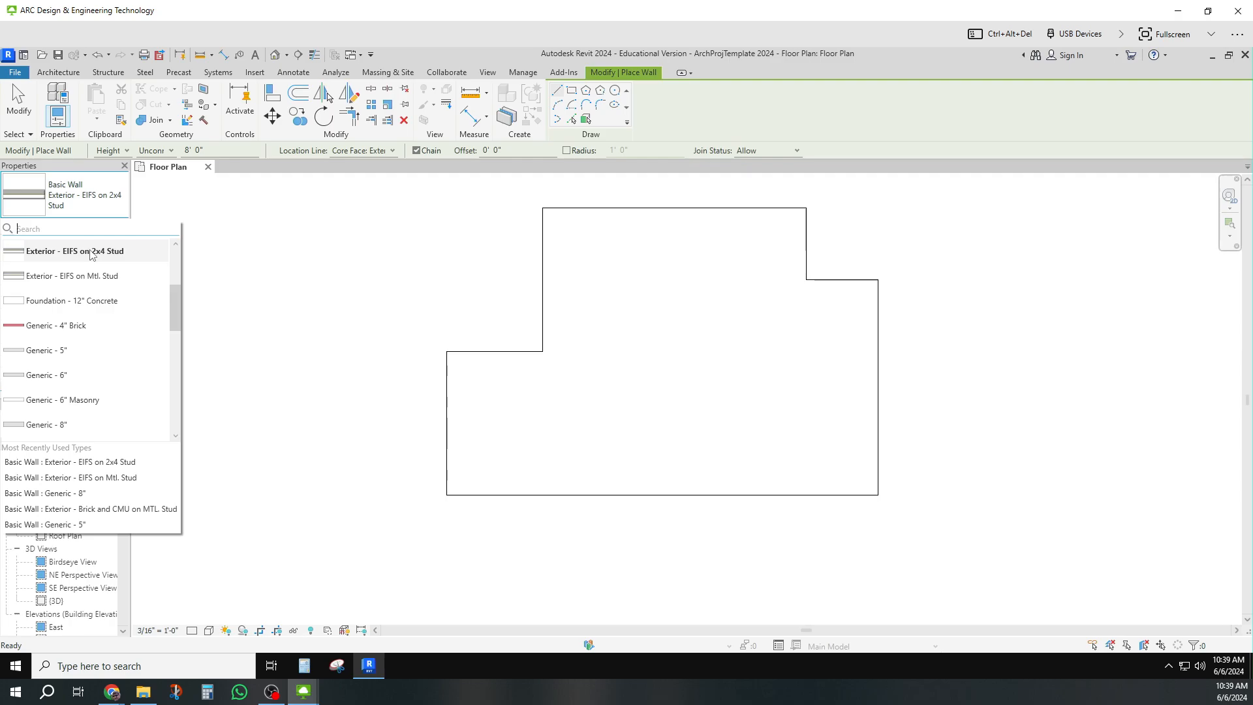
{"action": "left_click", "coordinate": [92, 255]}
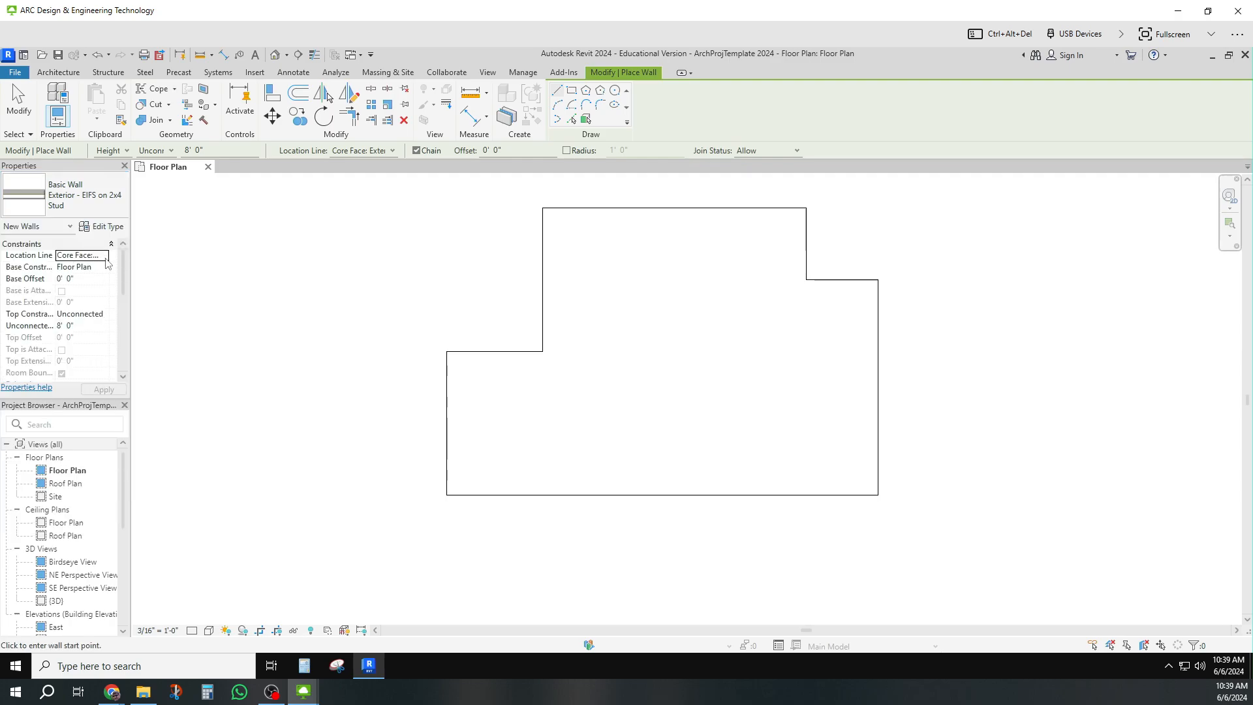
{"action": "left_click", "coordinate": [104, 257]}
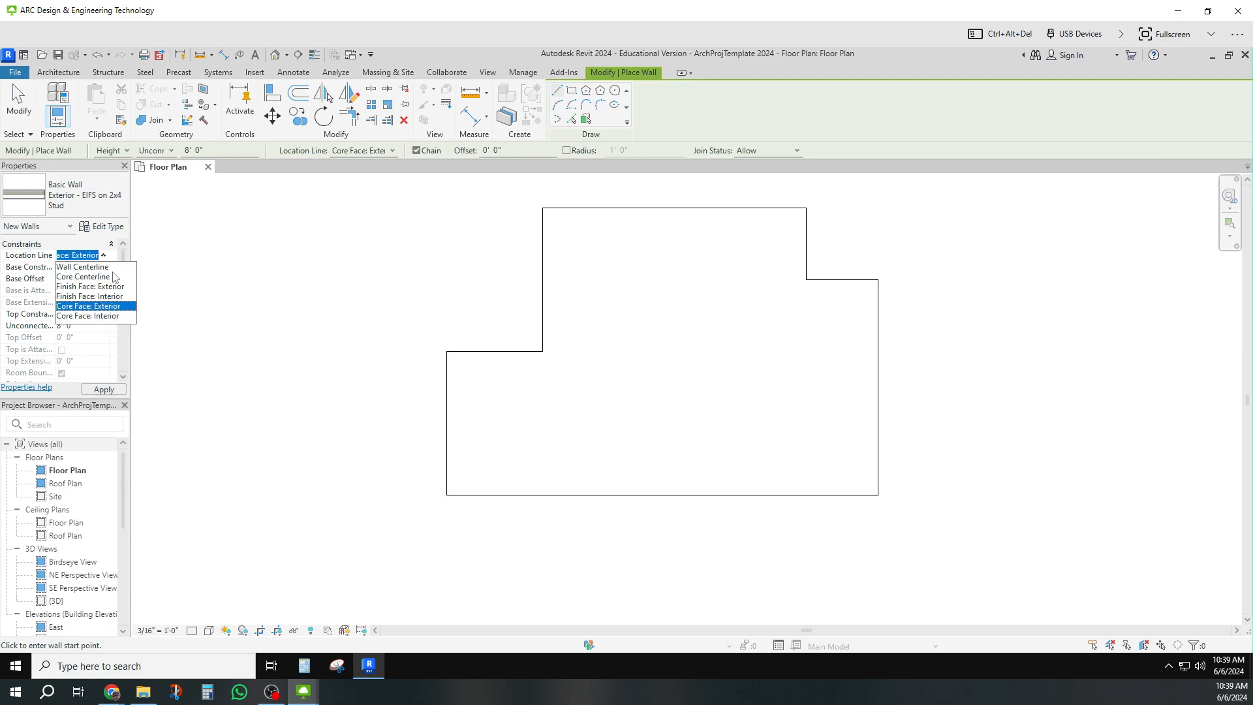
{"action": "left_click", "coordinate": [98, 287]}
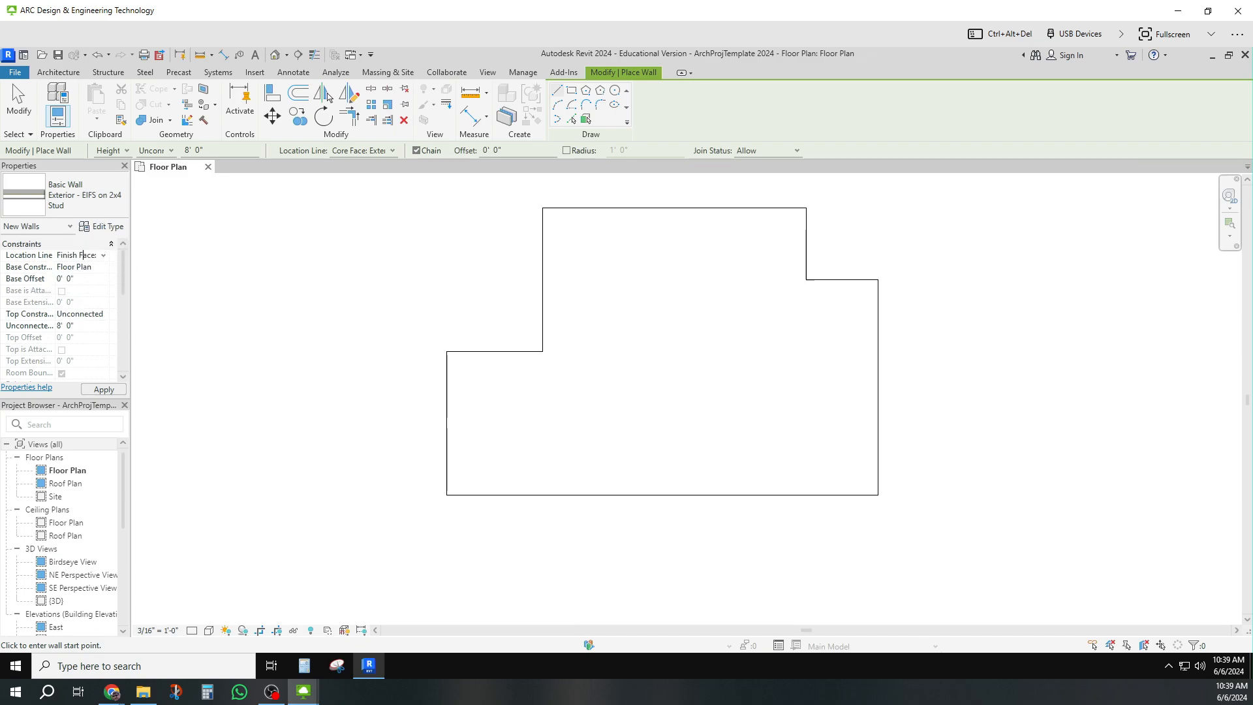
{"action": "left_click", "coordinate": [103, 255]}
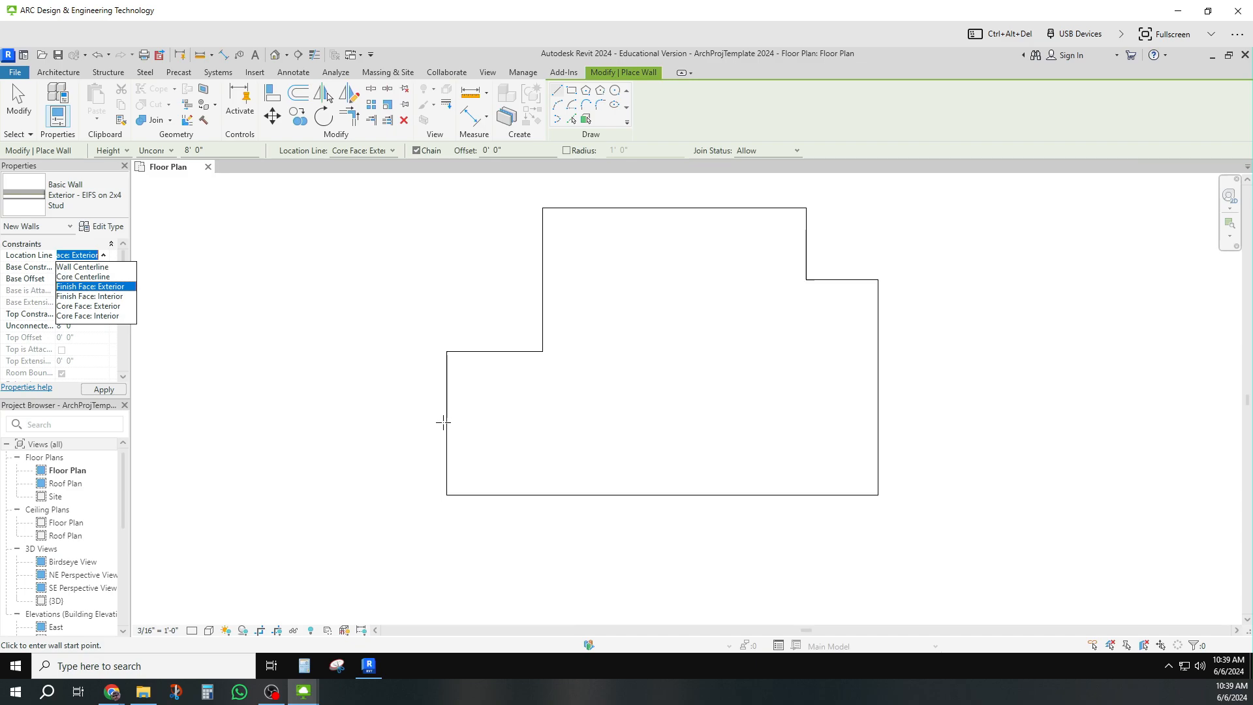
{"action": "left_click", "coordinate": [162, 313]}
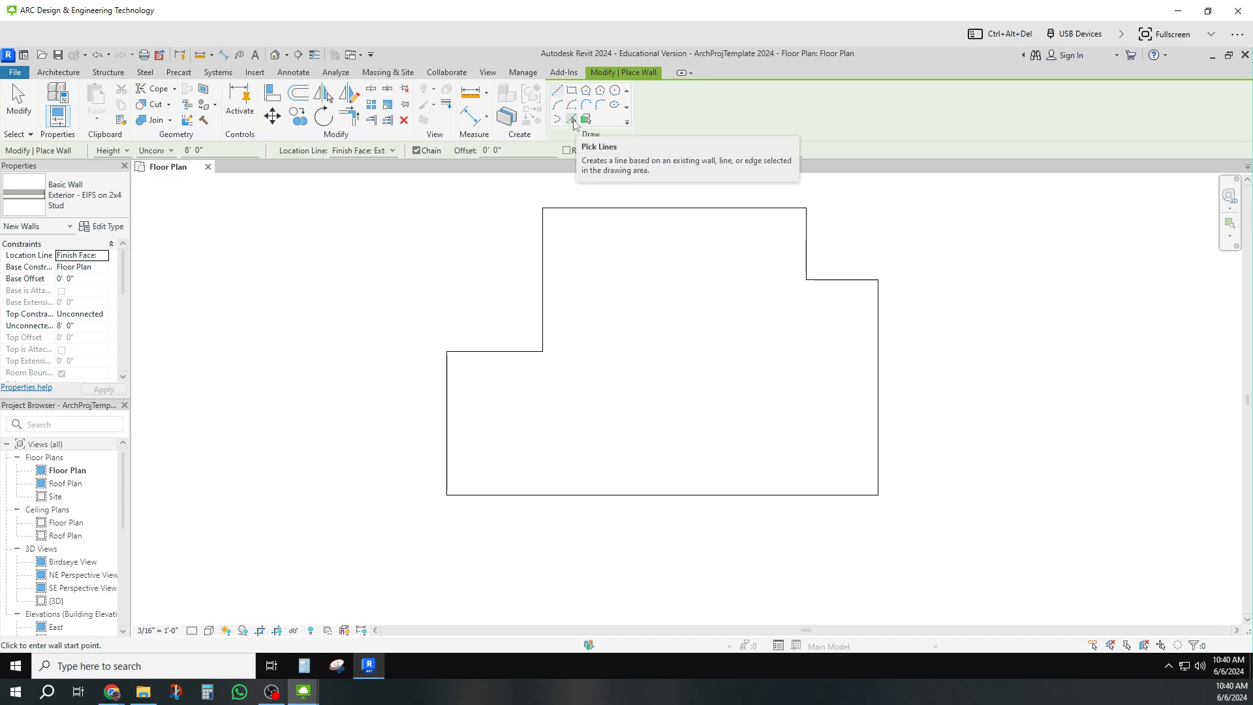
Create exterior walls on all eight lines of the building outline with Pick Lines, keeping the wall thickness inside the outline
{"action": "left_click", "coordinate": [571, 120]}
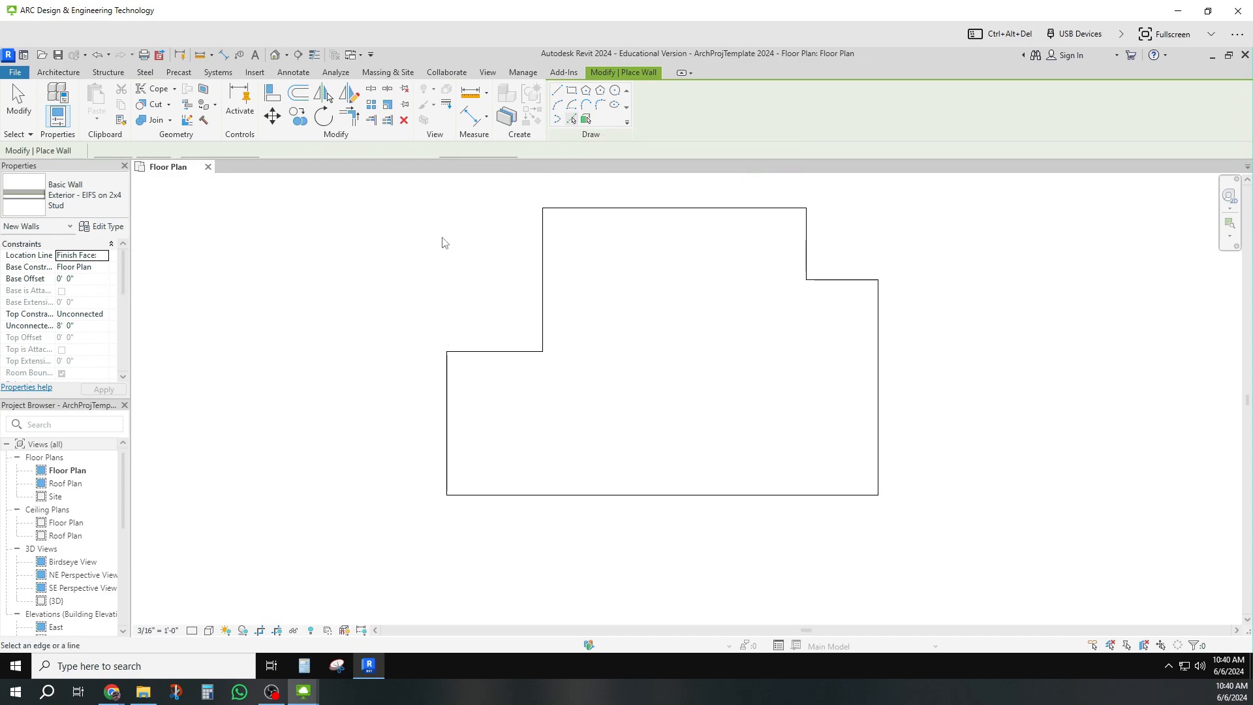
{"action": "left_click", "coordinate": [536, 257]}
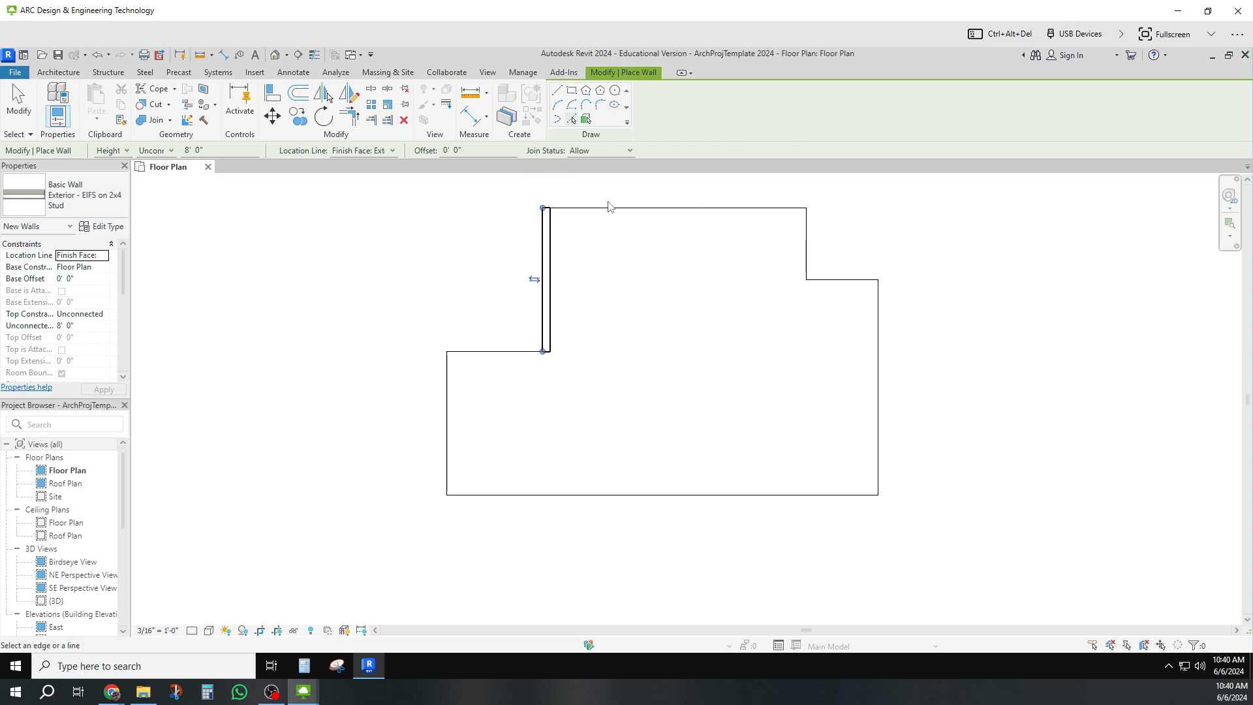
{"action": "left_click", "coordinate": [610, 209]}
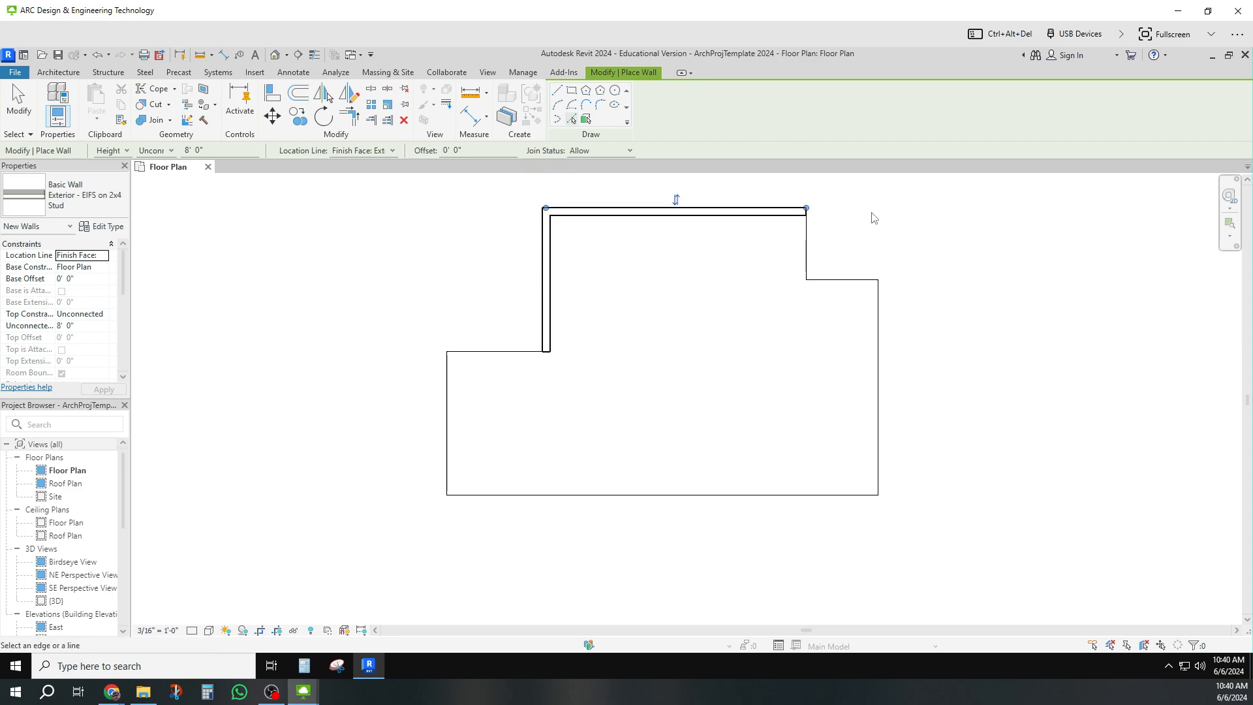
{"action": "left_click", "coordinate": [809, 259]}
{"action": "left_click", "coordinate": [844, 281]}
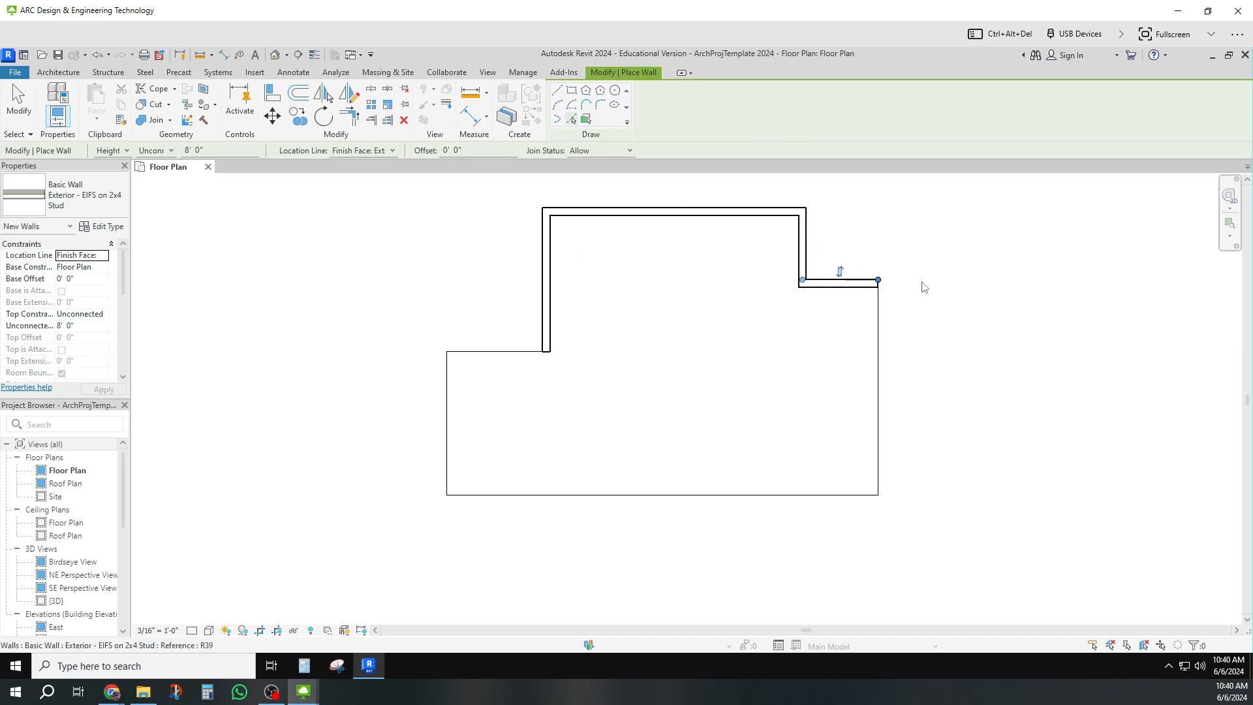
{"action": "left_click", "coordinate": [877, 339]}
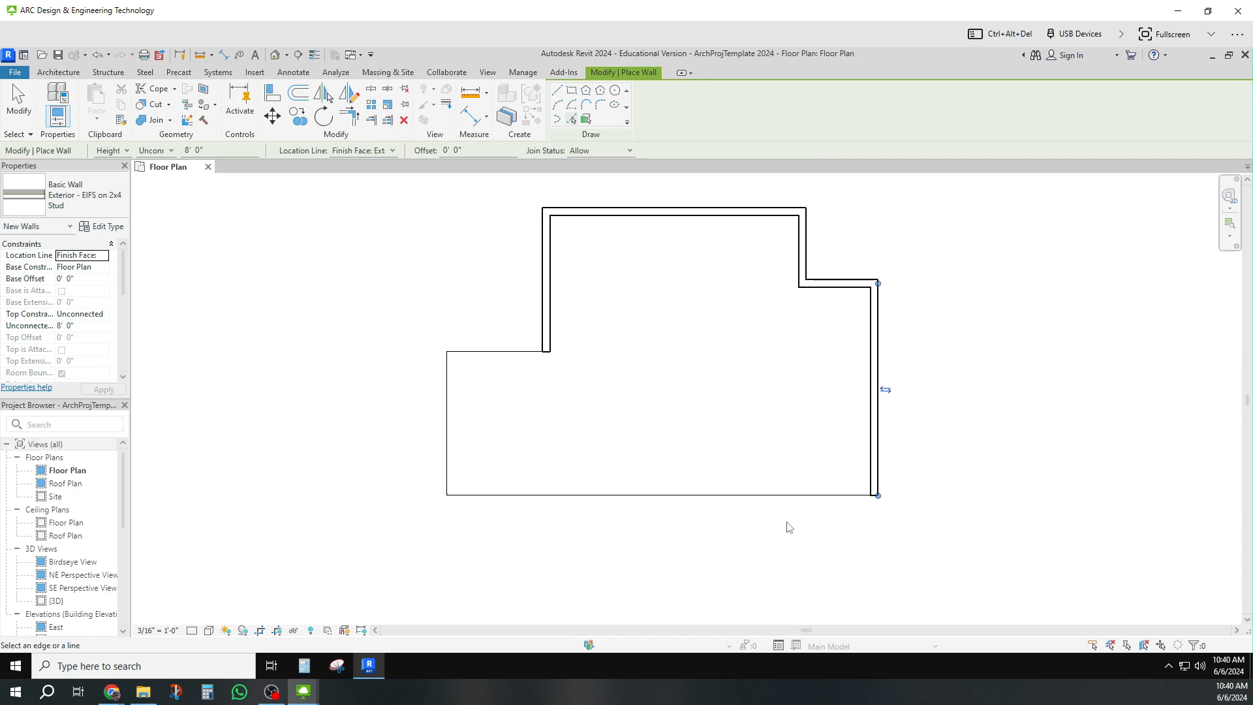
{"action": "left_click", "coordinate": [682, 496]}
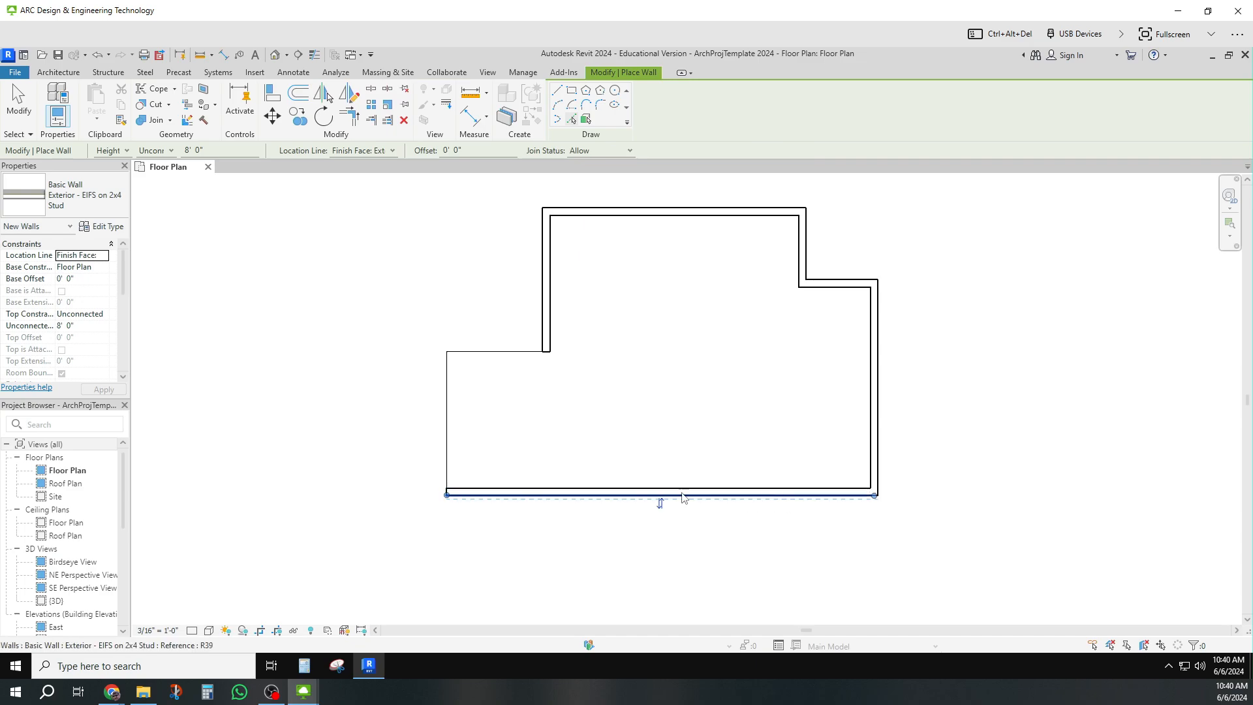
{"action": "left_click", "coordinate": [449, 447]}
{"action": "left_click", "coordinate": [463, 354]}
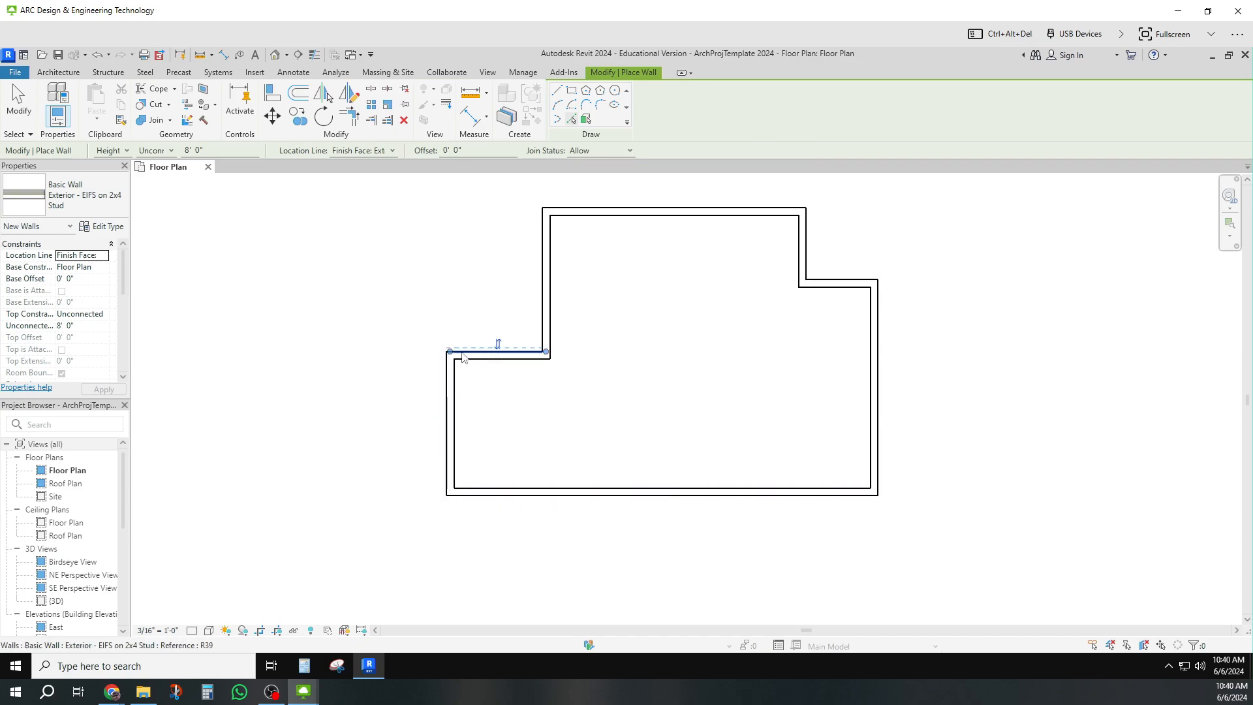
Review the type properties of the Exterior - EIFS on 2x4 Stud wall, including its coarse scale fill color
{"action": "left_click", "coordinate": [104, 226]}
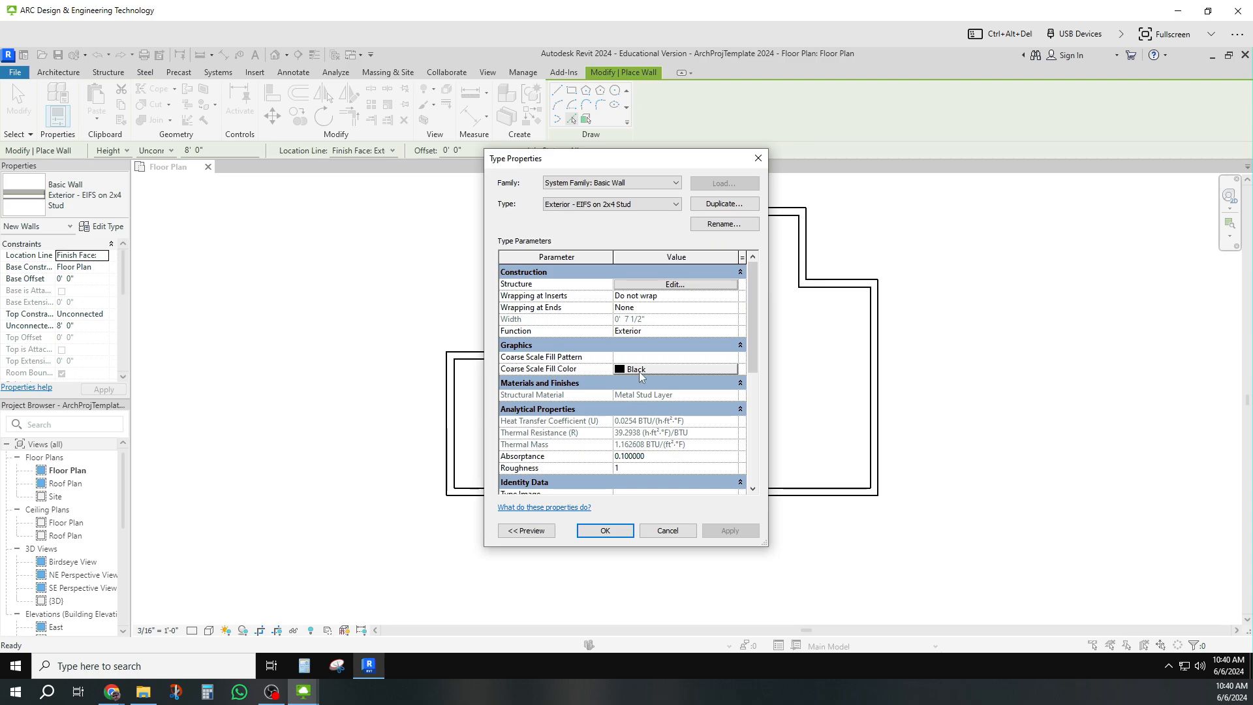
{"action": "left_click_drag", "start_coordinate": [753, 335], "coordinate": [752, 356]}
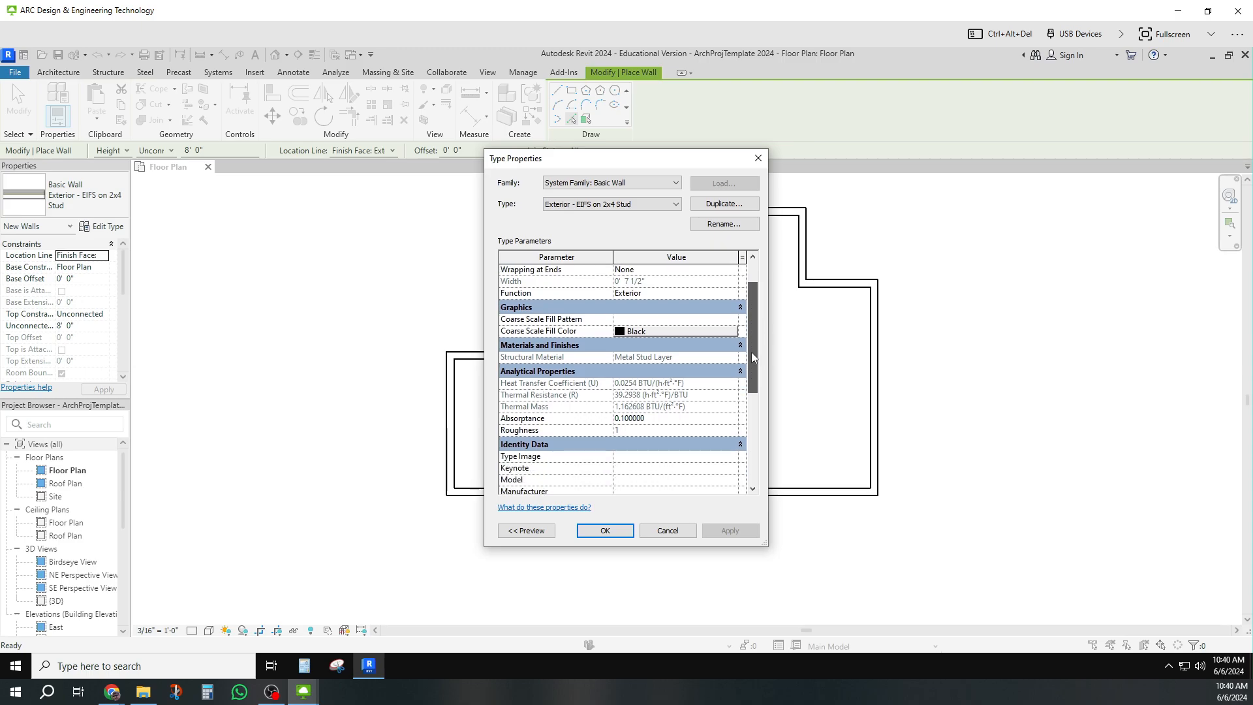
{"action": "left_click", "coordinate": [665, 331]}
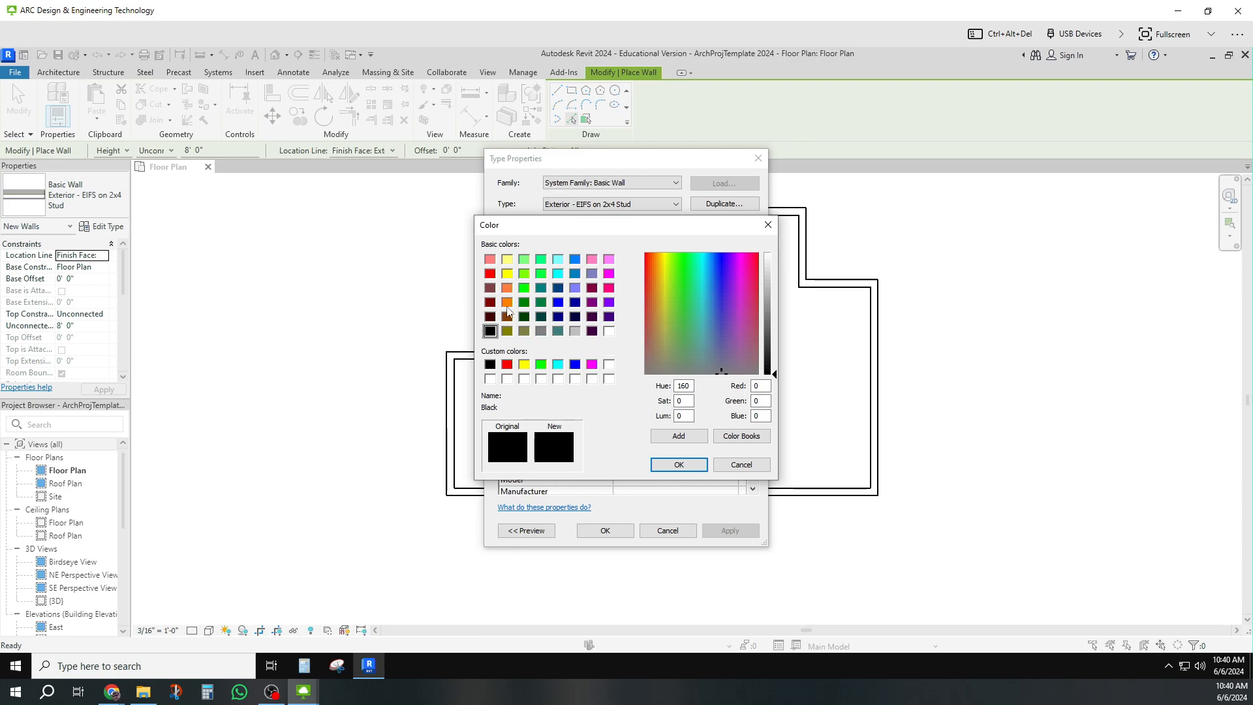
{"action": "left_click", "coordinate": [732, 465]}
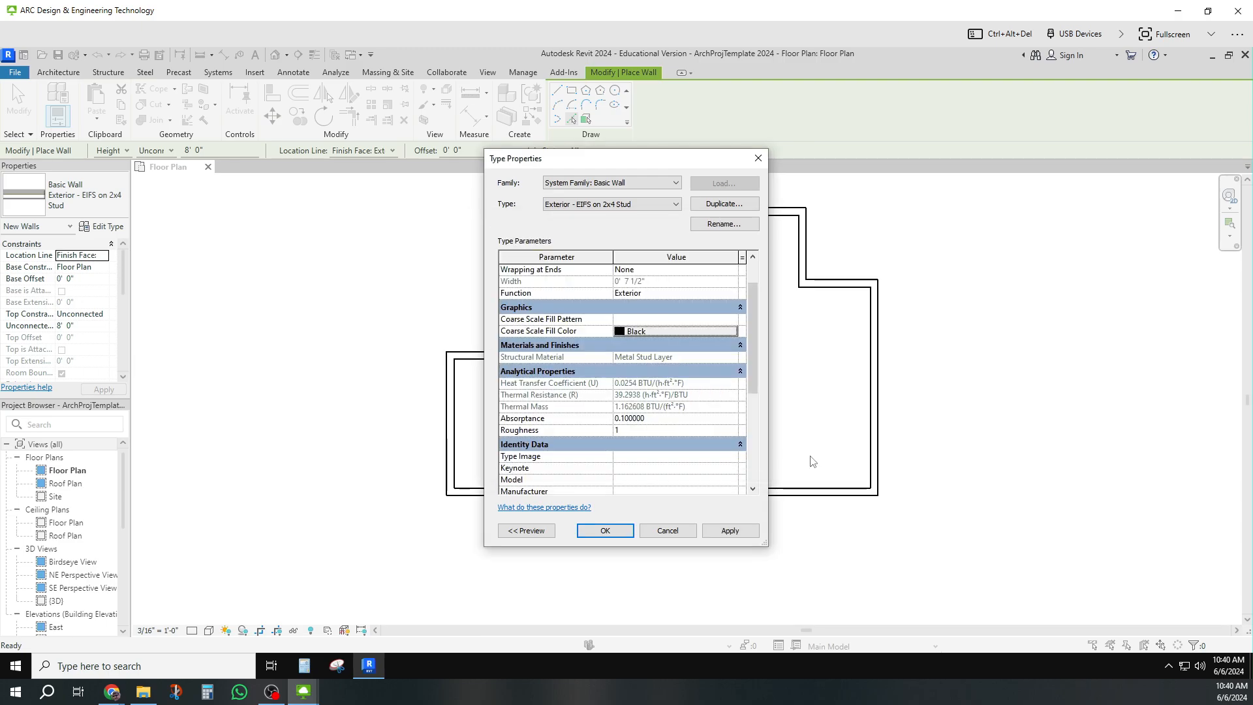
{"action": "left_click", "coordinate": [728, 530]}
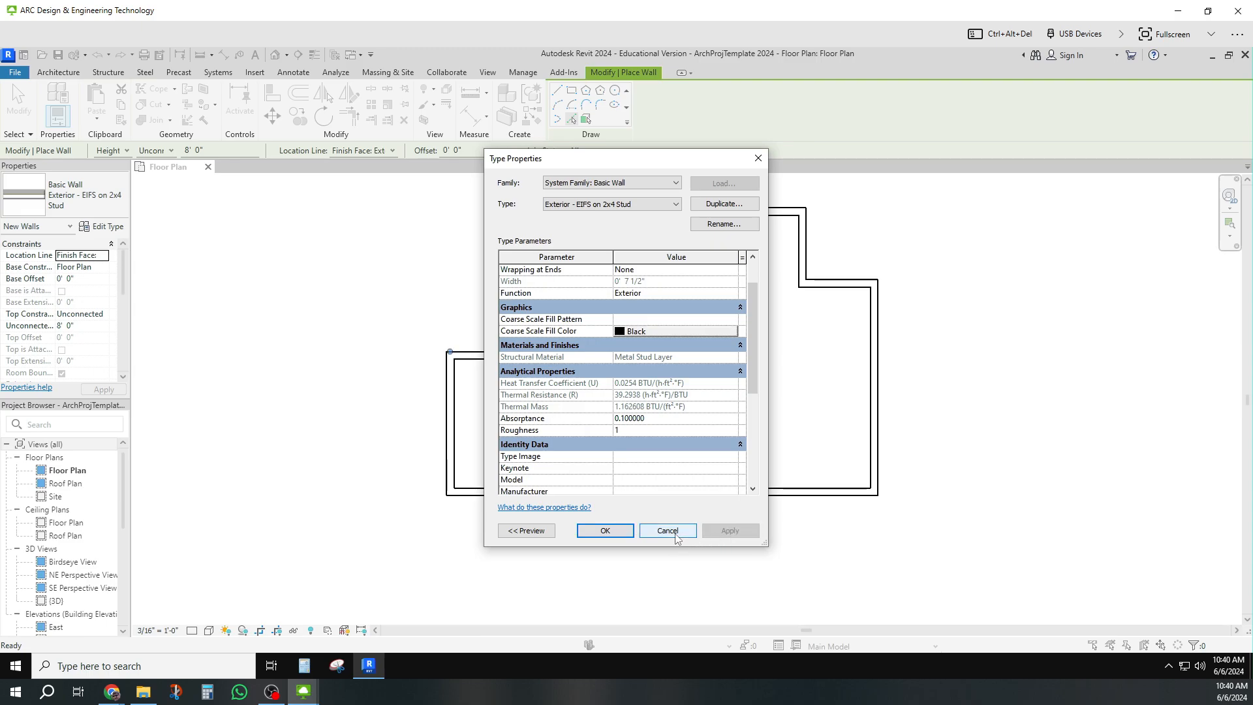
{"action": "left_click", "coordinate": [605, 531]}
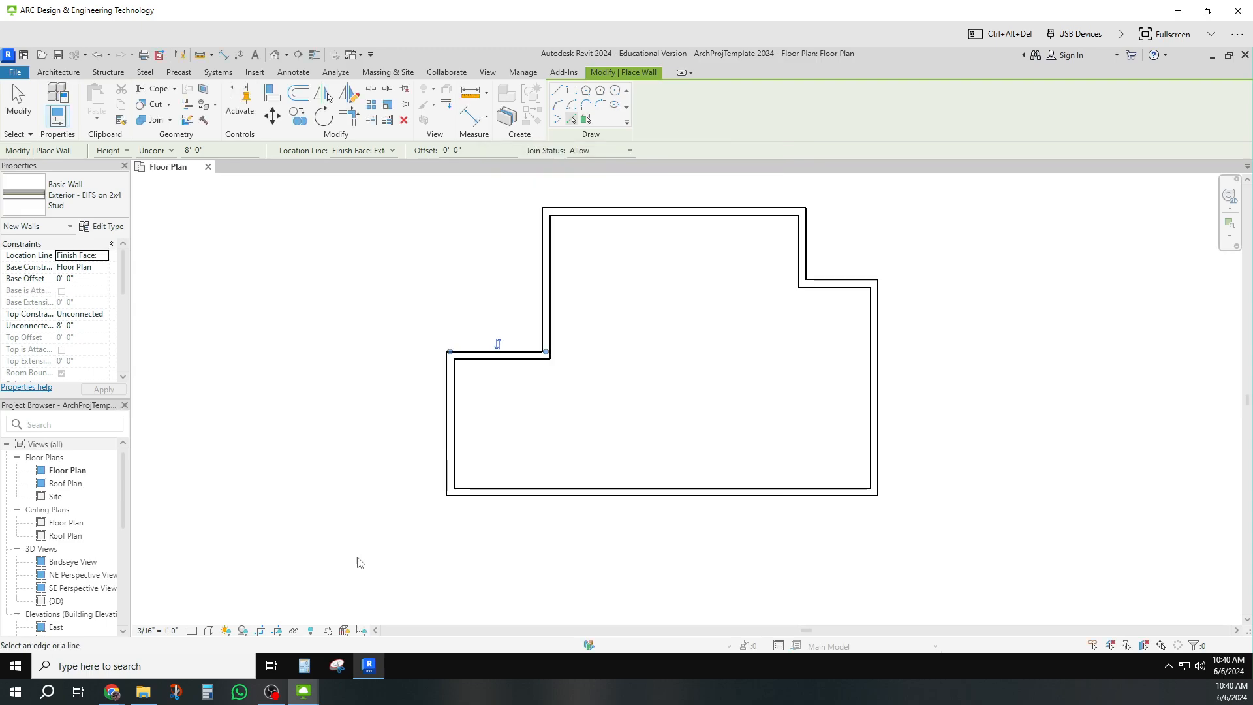
Open the default {3D} view to examine the exterior walls
{"action": "left_click", "coordinate": [57, 601]}
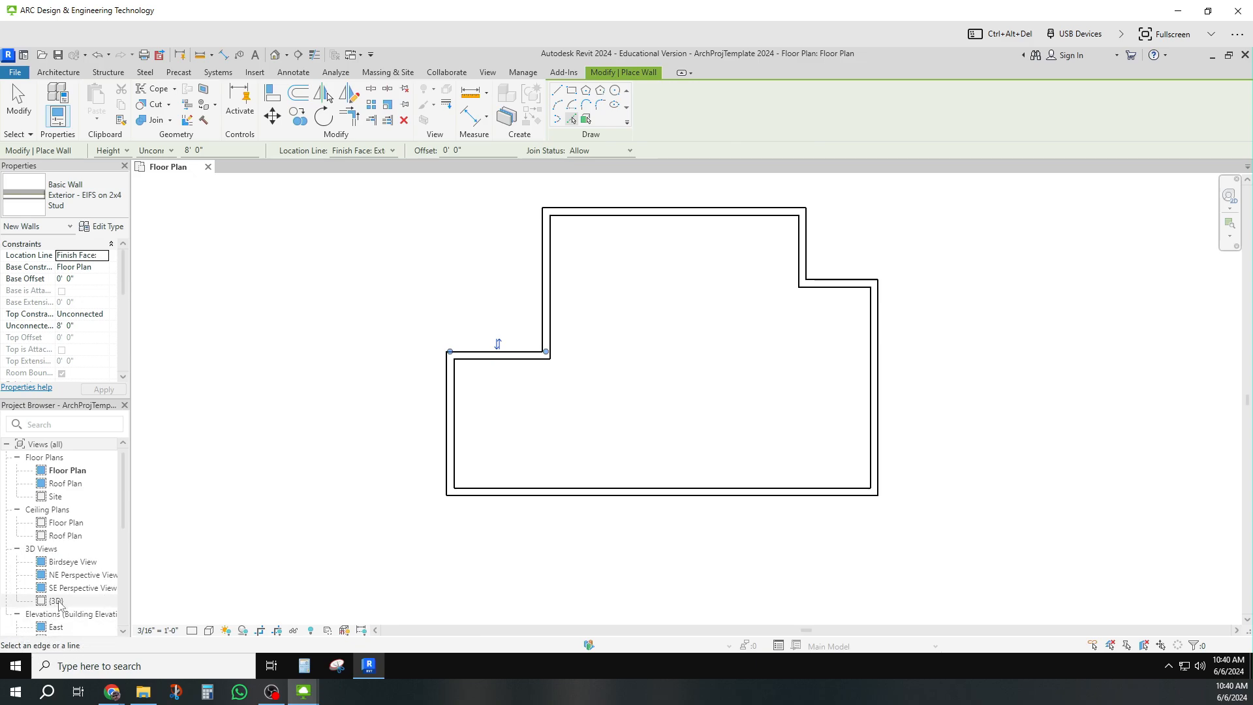
{"action": "left_click", "coordinate": [57, 601]}
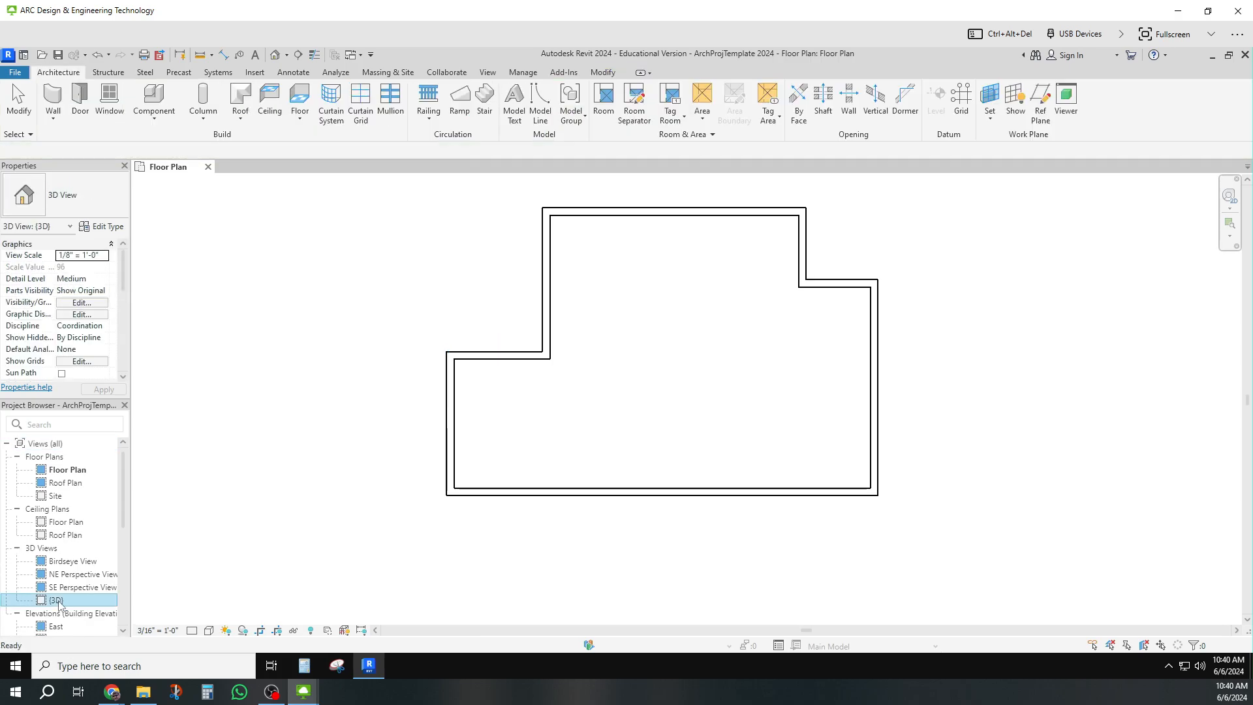
{"action": "left_click", "coordinate": [57, 601]}
{"action": "left_click", "coordinate": [222, 602]}
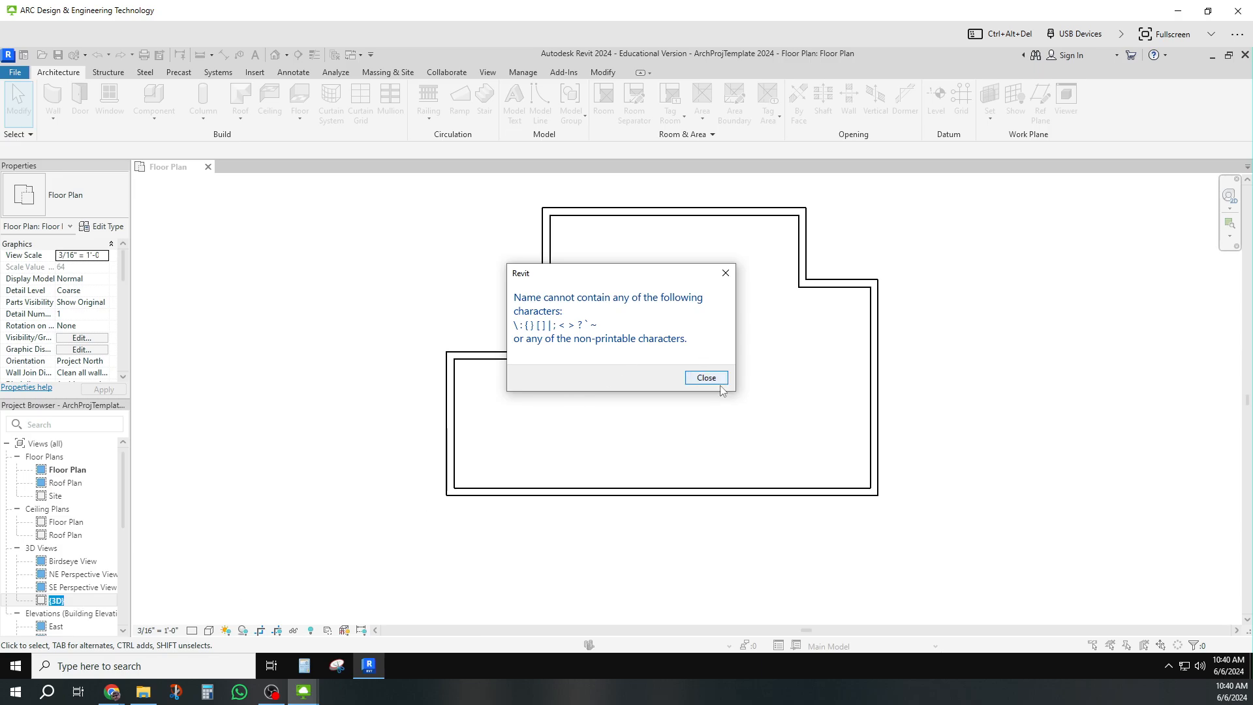
{"action": "left_click", "coordinate": [706, 377]}
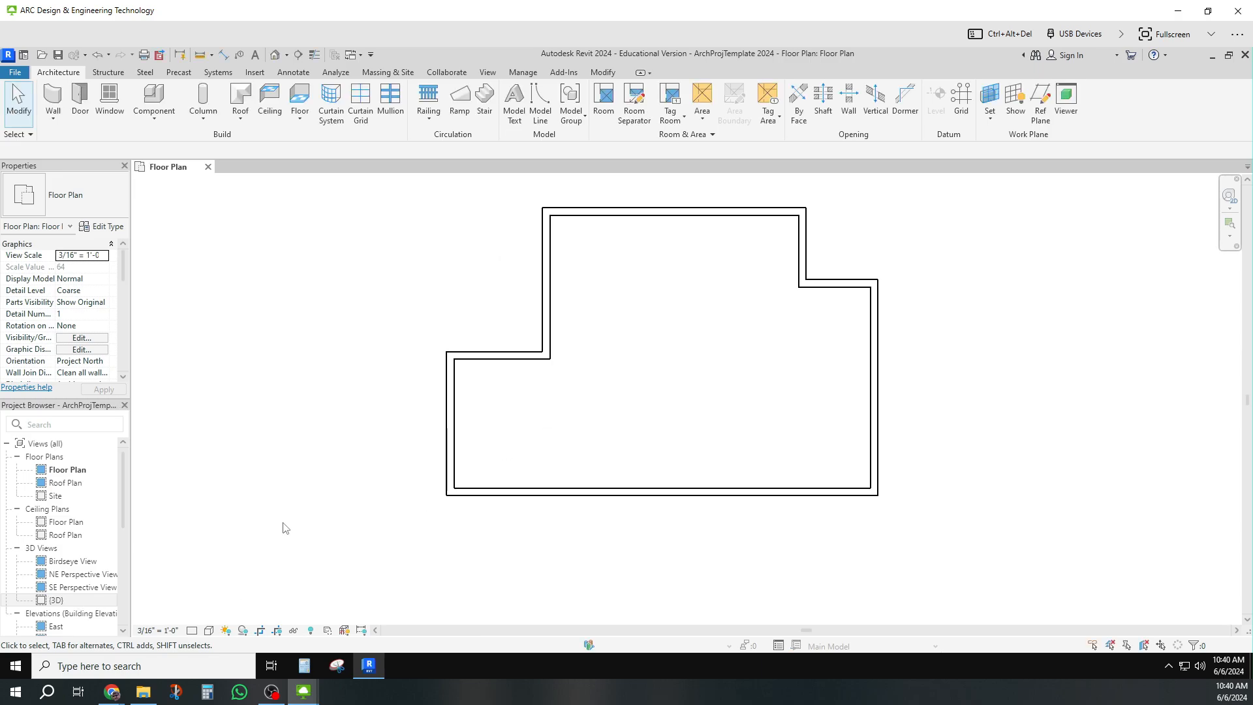
{"action": "left_click", "coordinate": [77, 600]}
{"action": "double_click", "coordinate": [98, 600]}
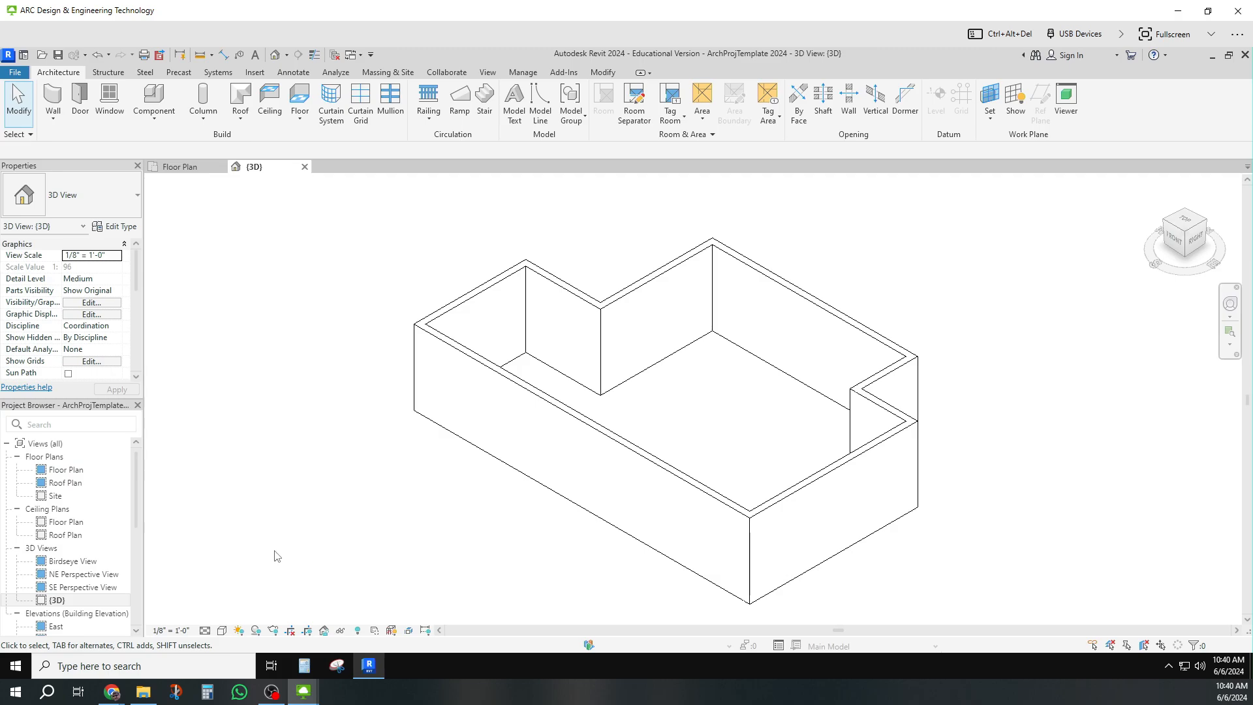
In the floor plan, place a Single-Flush 36" x 84" door in the short northwest wall, 3' 6" from the west wall
{"action": "double_click", "coordinate": [71, 470]}
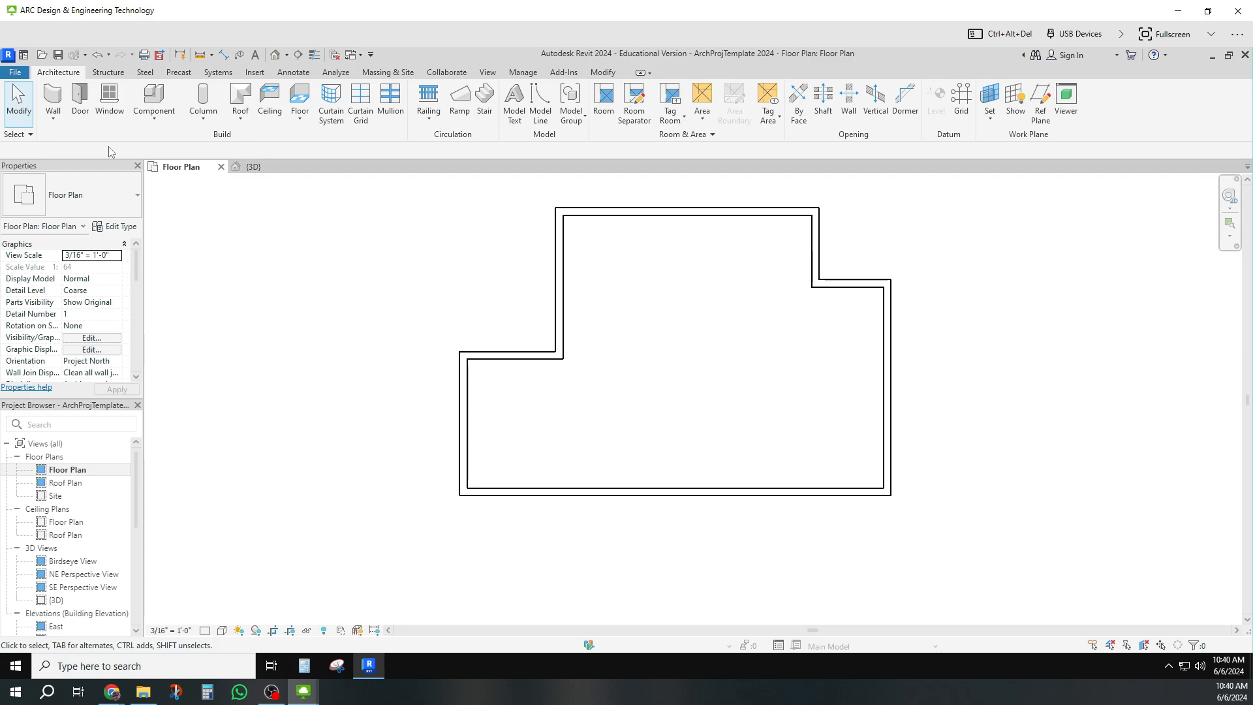
{"action": "left_click", "coordinate": [78, 98]}
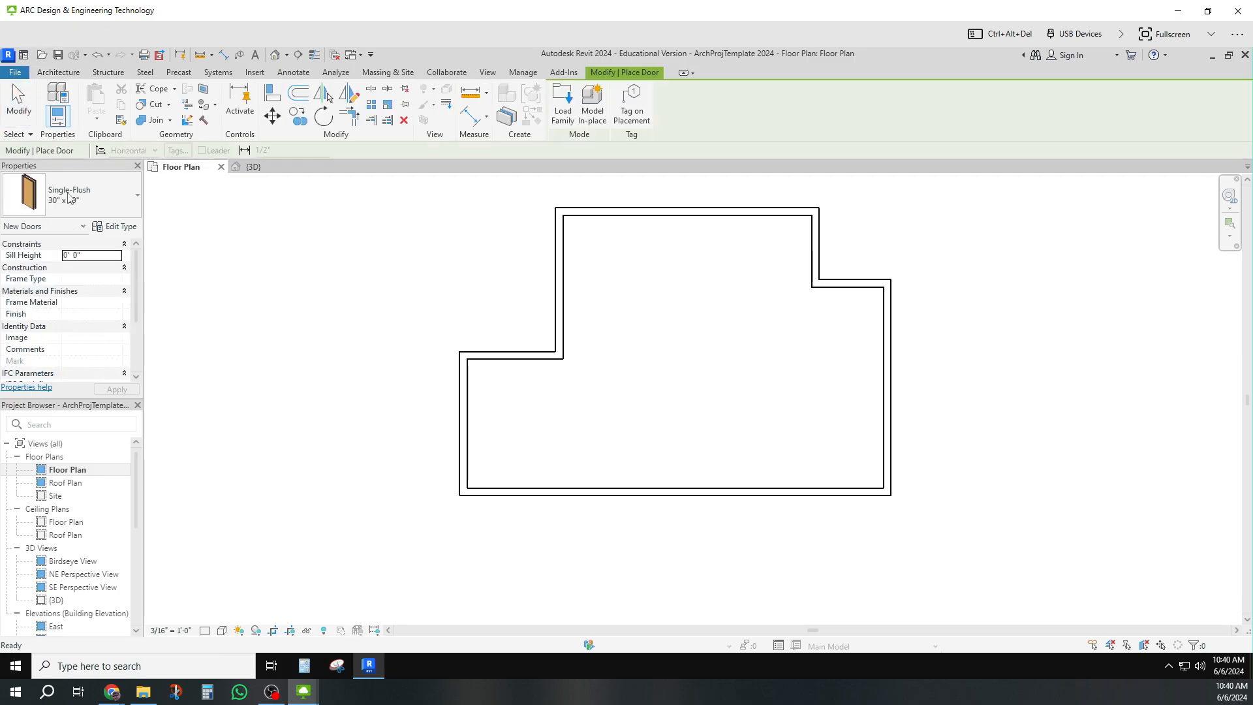
{"action": "left_click", "coordinate": [127, 195]}
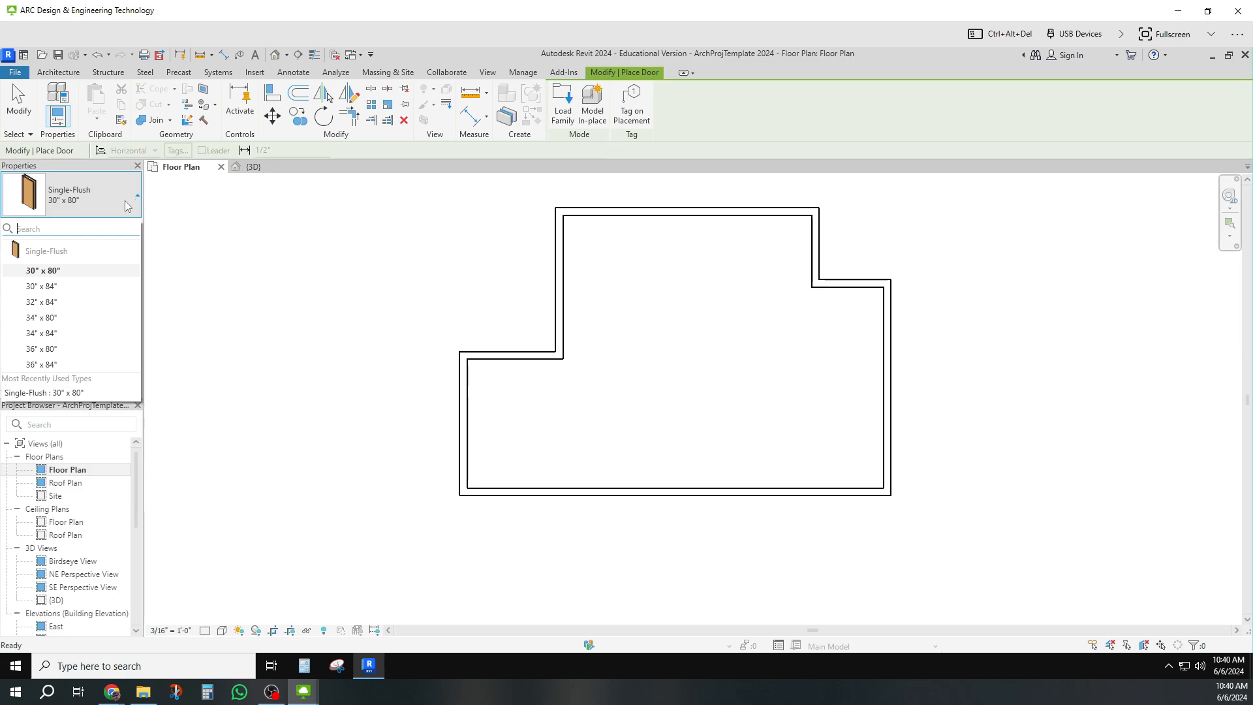
{"action": "left_click", "coordinate": [48, 365]}
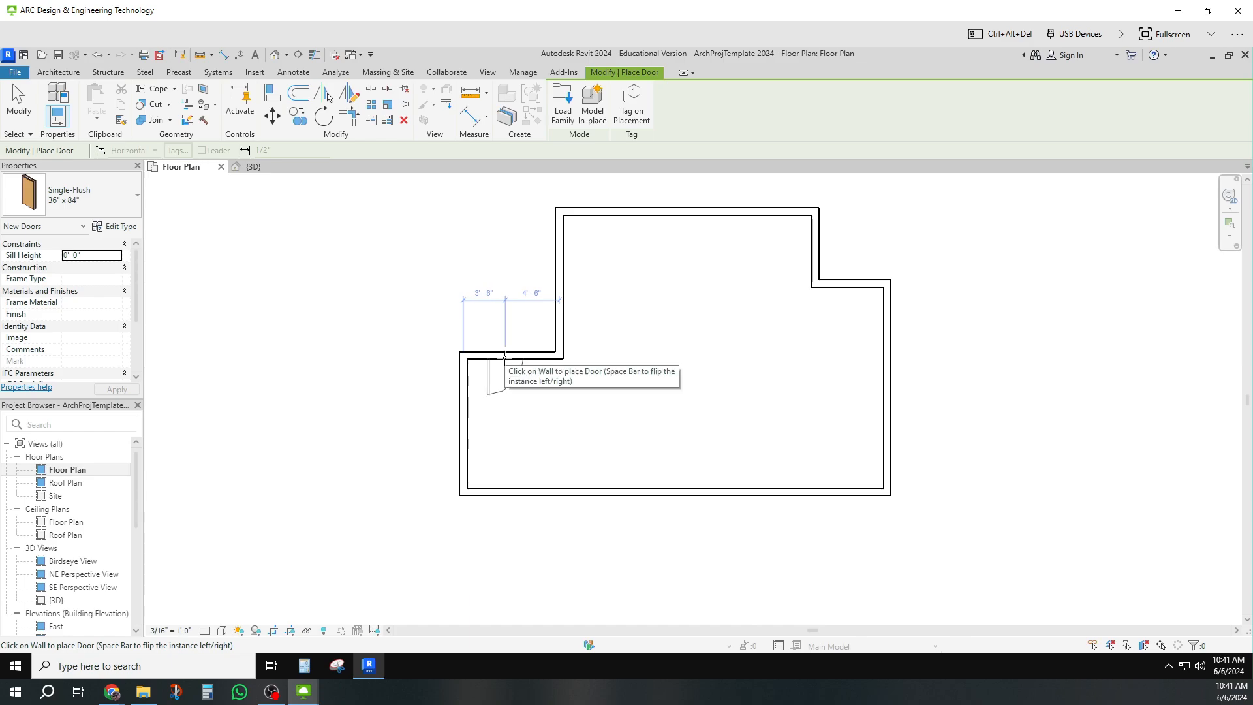
{"action": "left_click", "coordinate": [504, 356]}
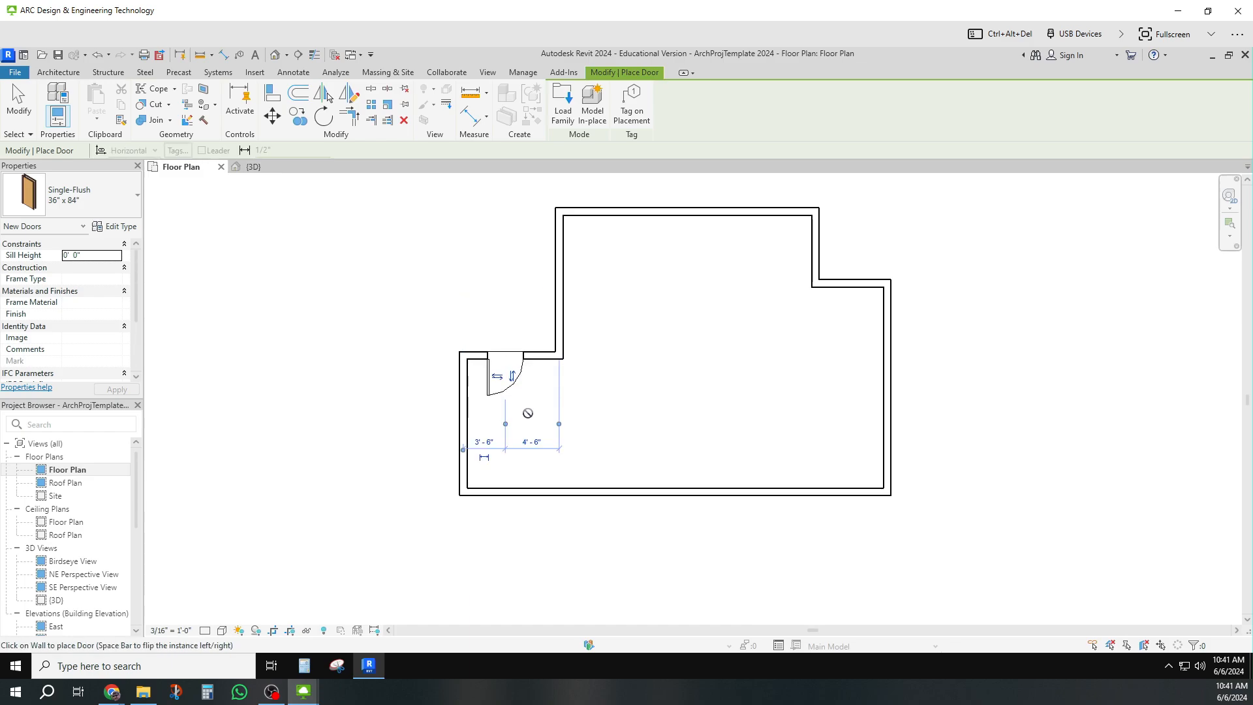
Try flipping the new door's swing to the outside and its hinge to the other side, restoring the original orientation each time
{"action": "left_click", "coordinate": [512, 376]}
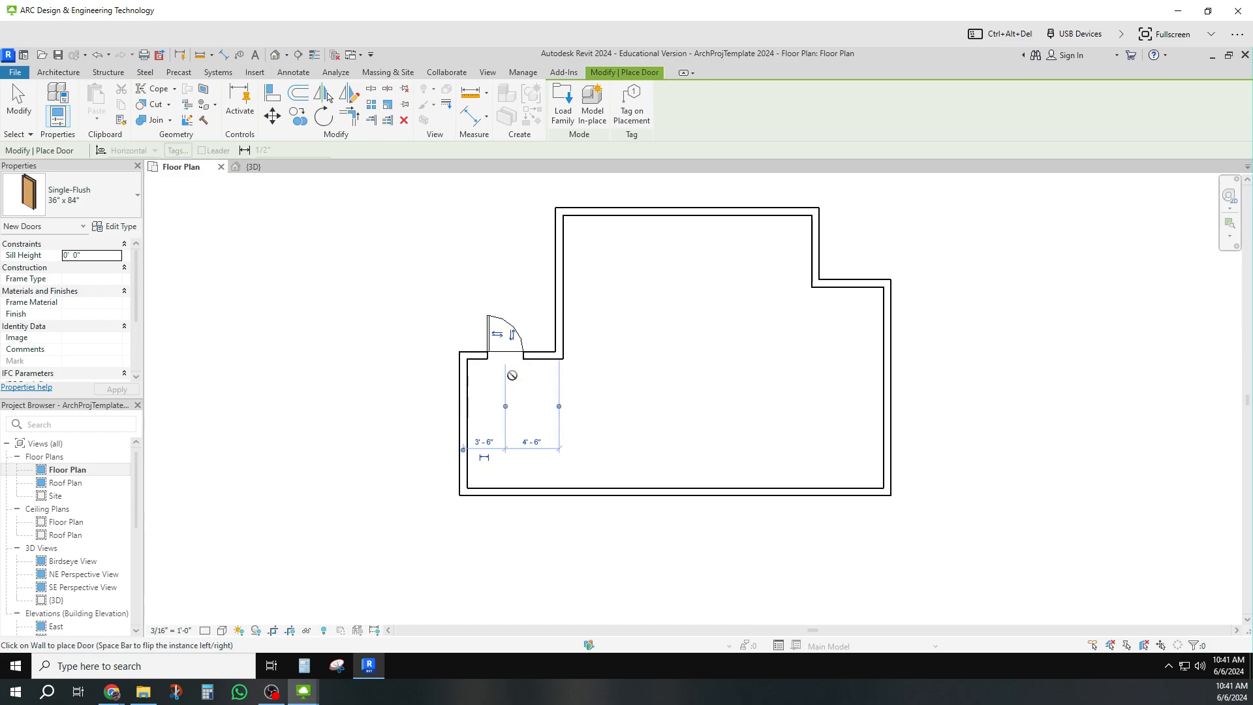
{"action": "left_click", "coordinate": [513, 336]}
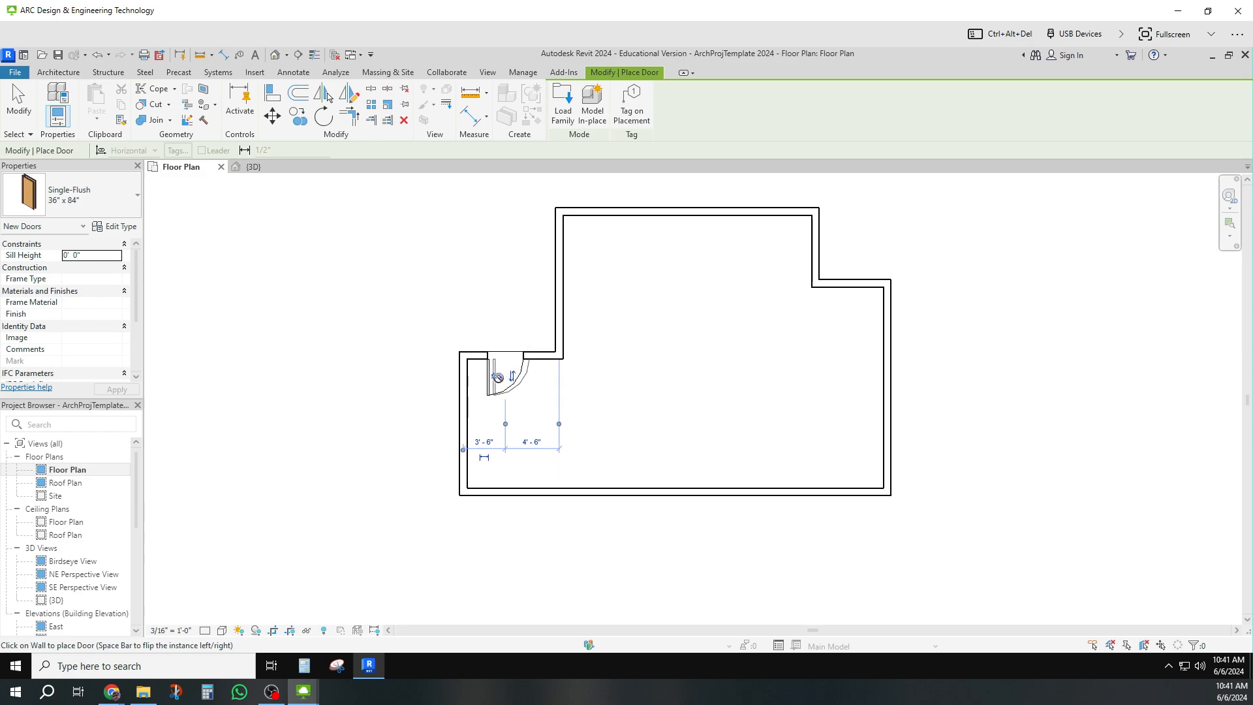
{"action": "left_click", "coordinate": [497, 376]}
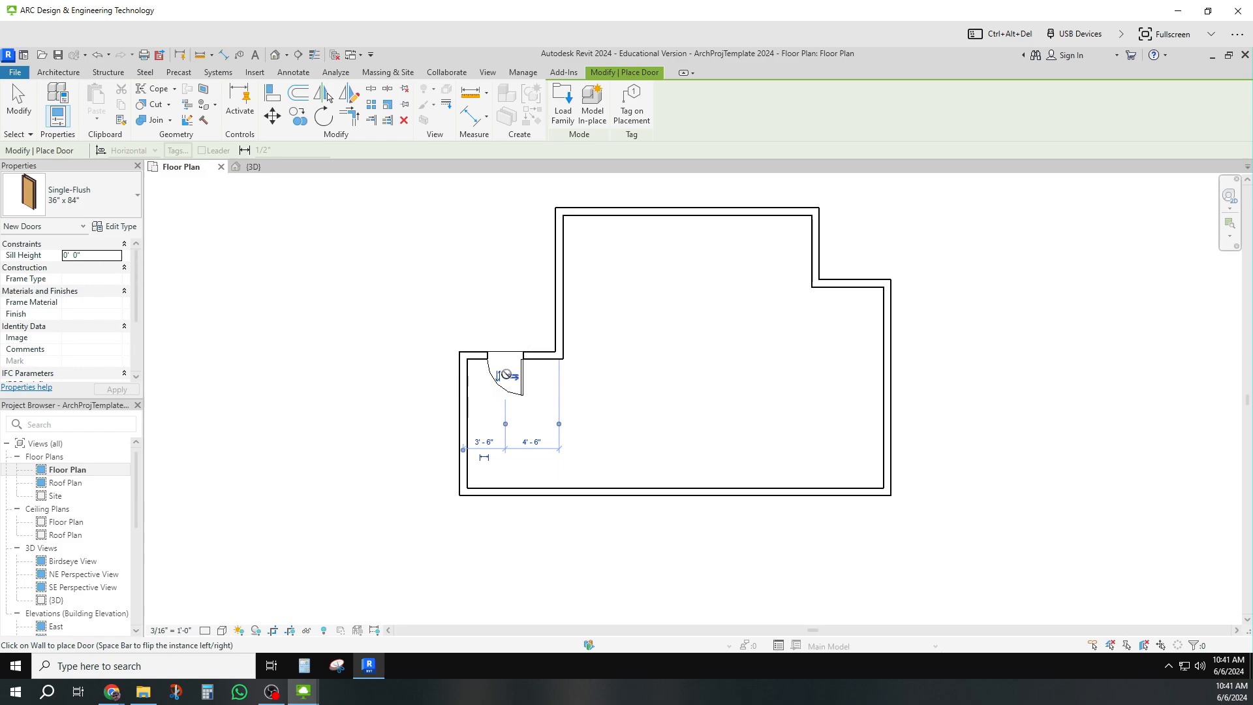
{"action": "left_click", "coordinate": [513, 376]}
{"action": "left_click", "coordinate": [18, 105]}
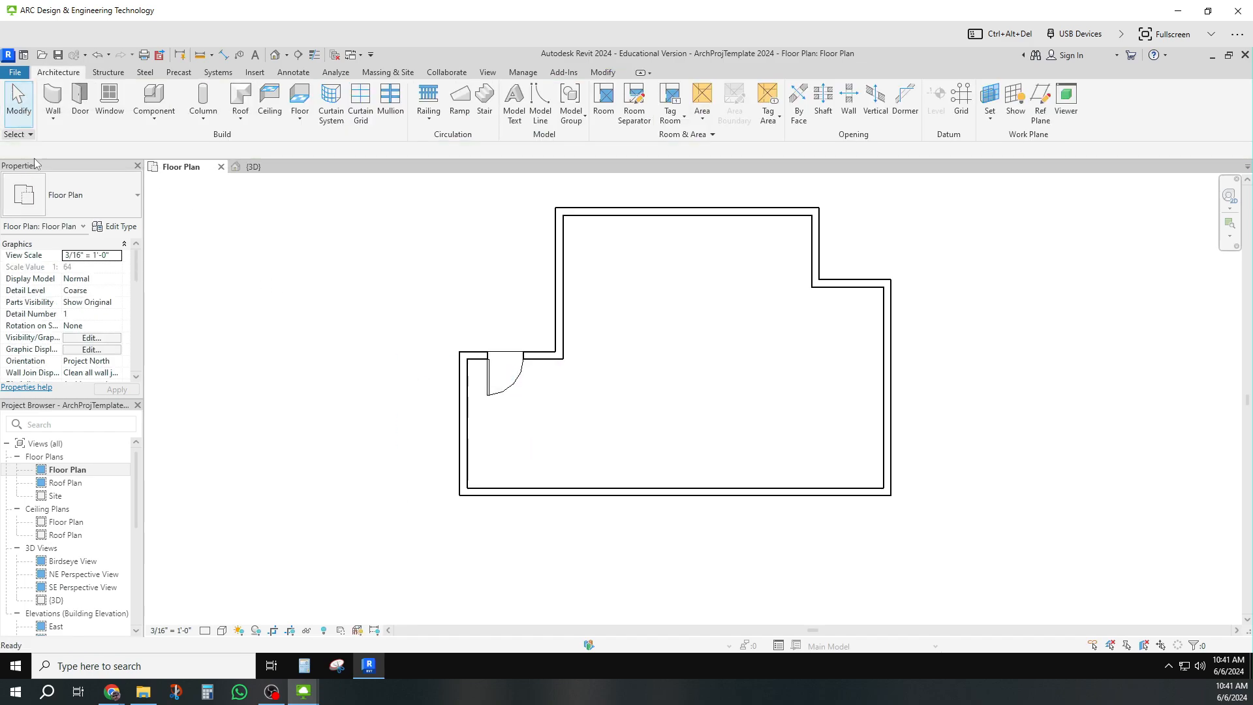
Place a Fixed 36" x 48" window in the south wall, 4' 0" from the east wall
{"action": "left_click", "coordinate": [109, 101]}
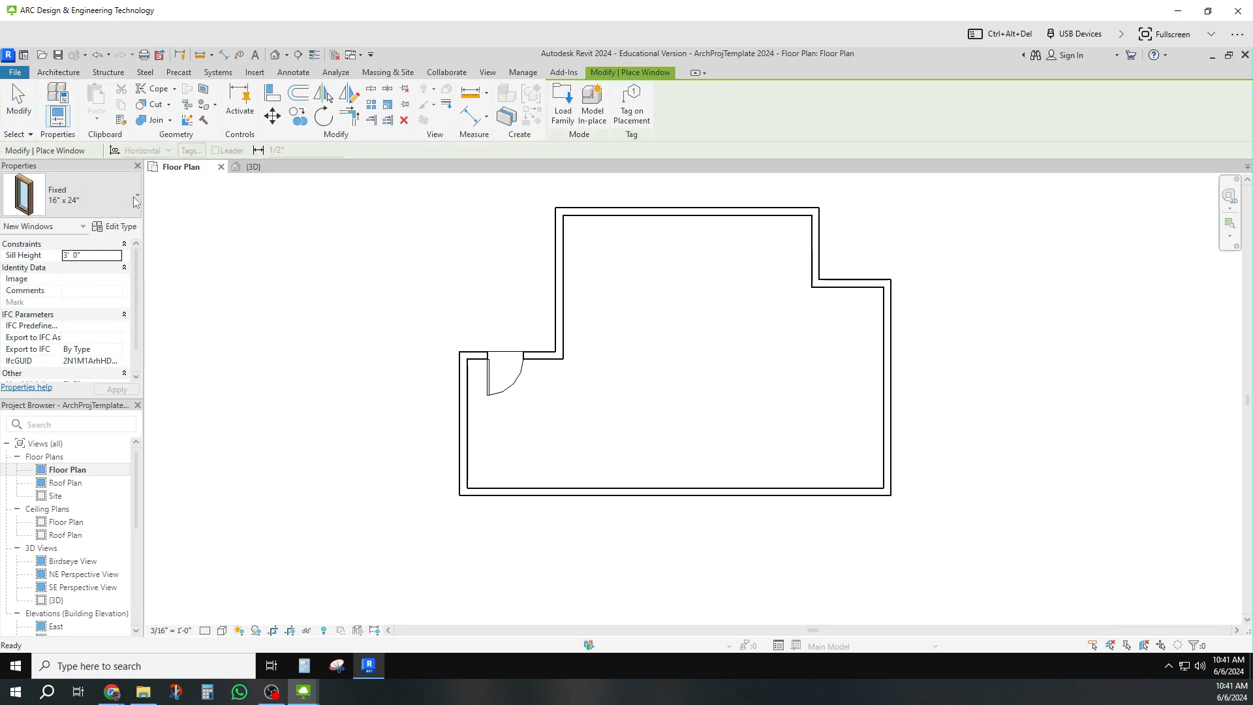
{"action": "left_click", "coordinate": [136, 199]}
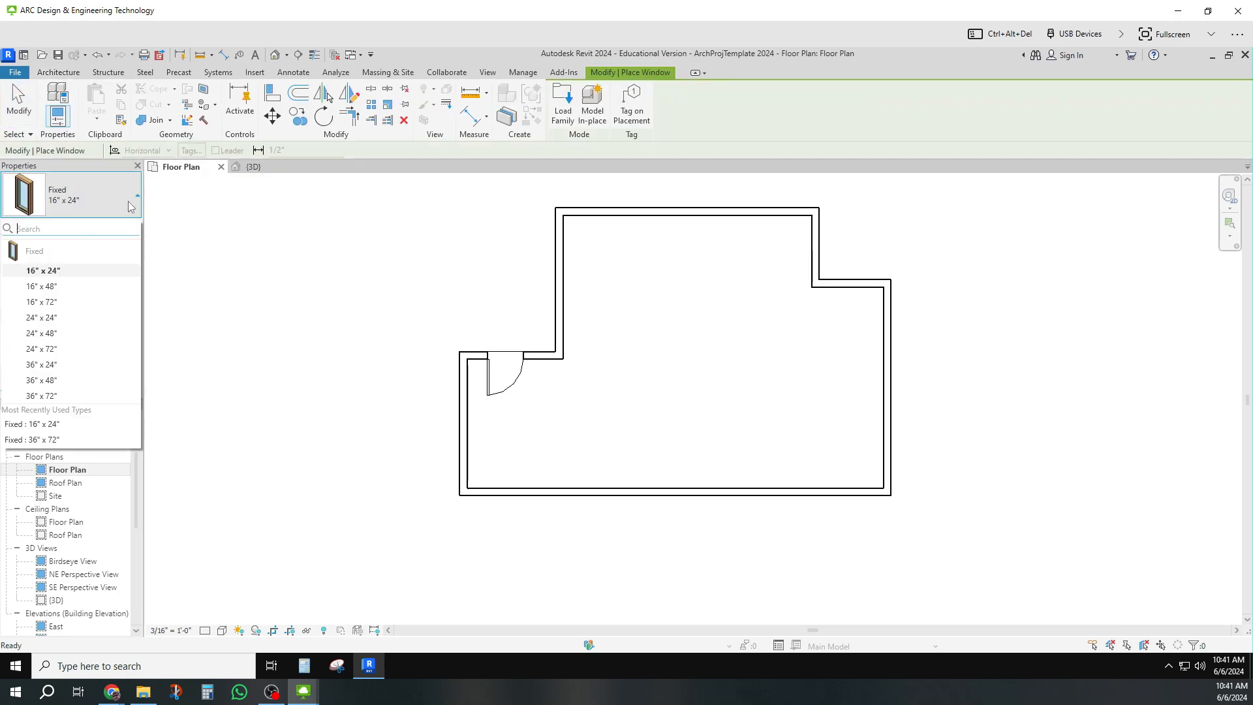
{"action": "left_click", "coordinate": [41, 380]}
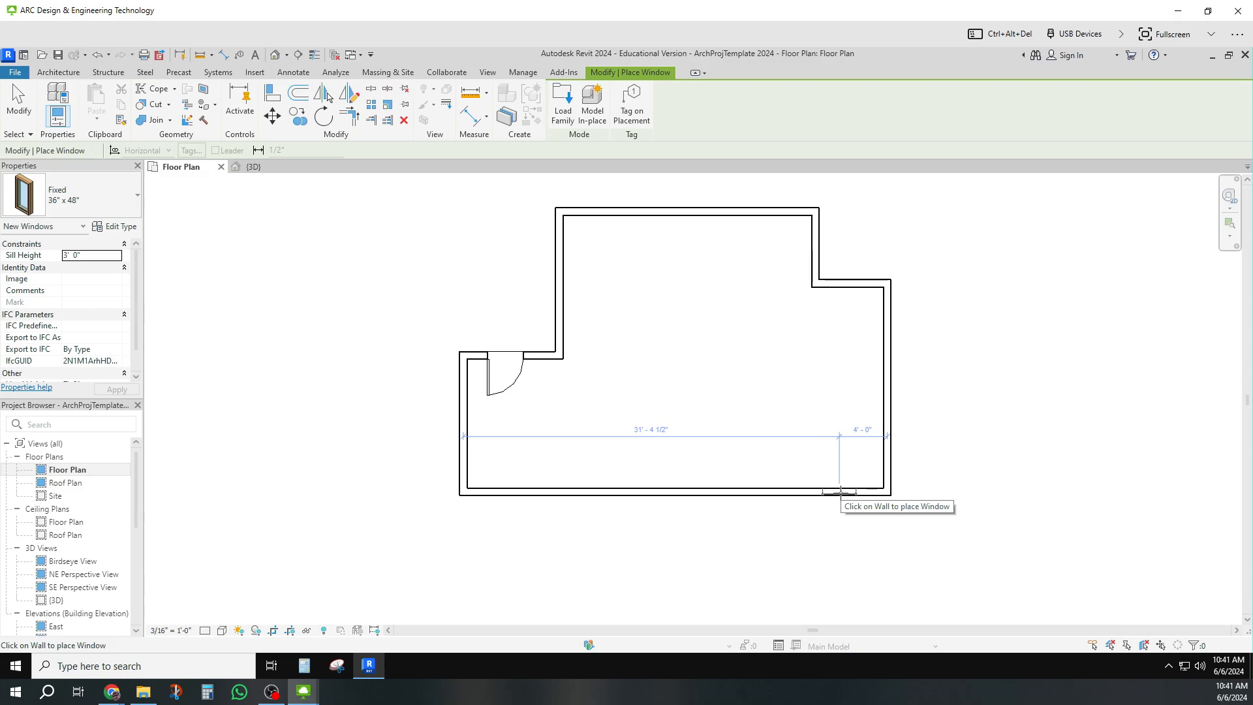
{"action": "left_click", "coordinate": [840, 491]}
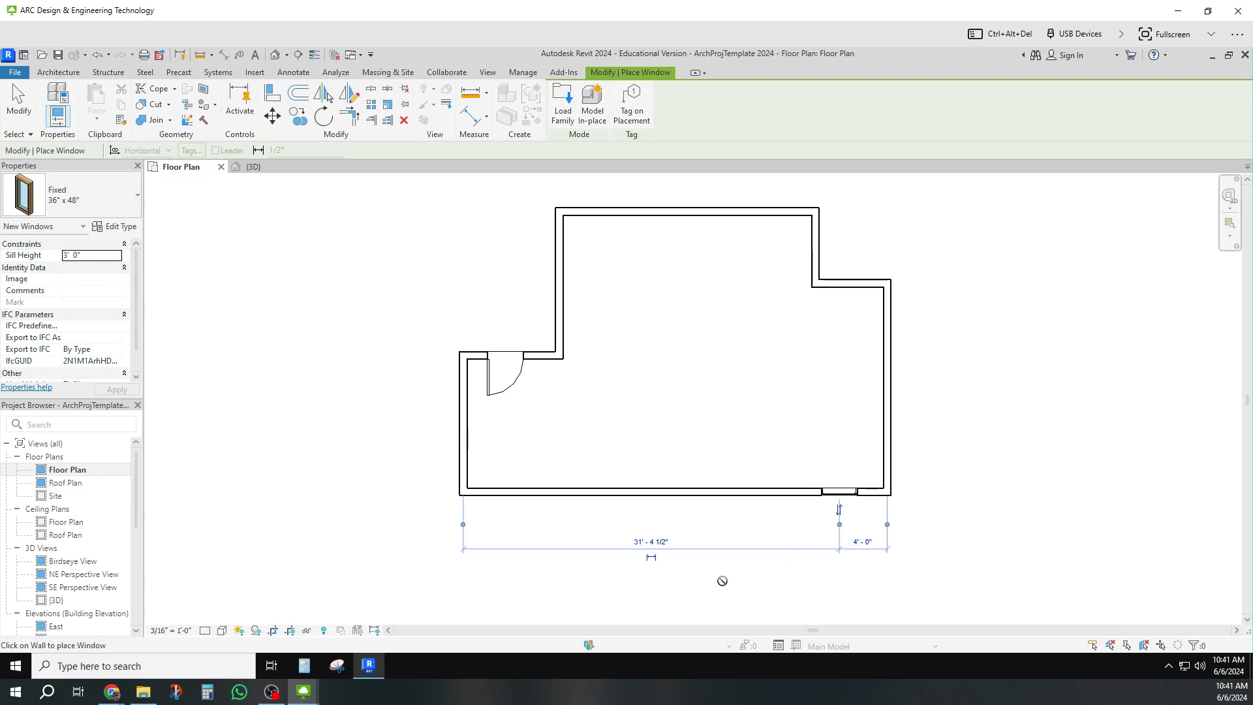
{"action": "left_click", "coordinate": [562, 592]}
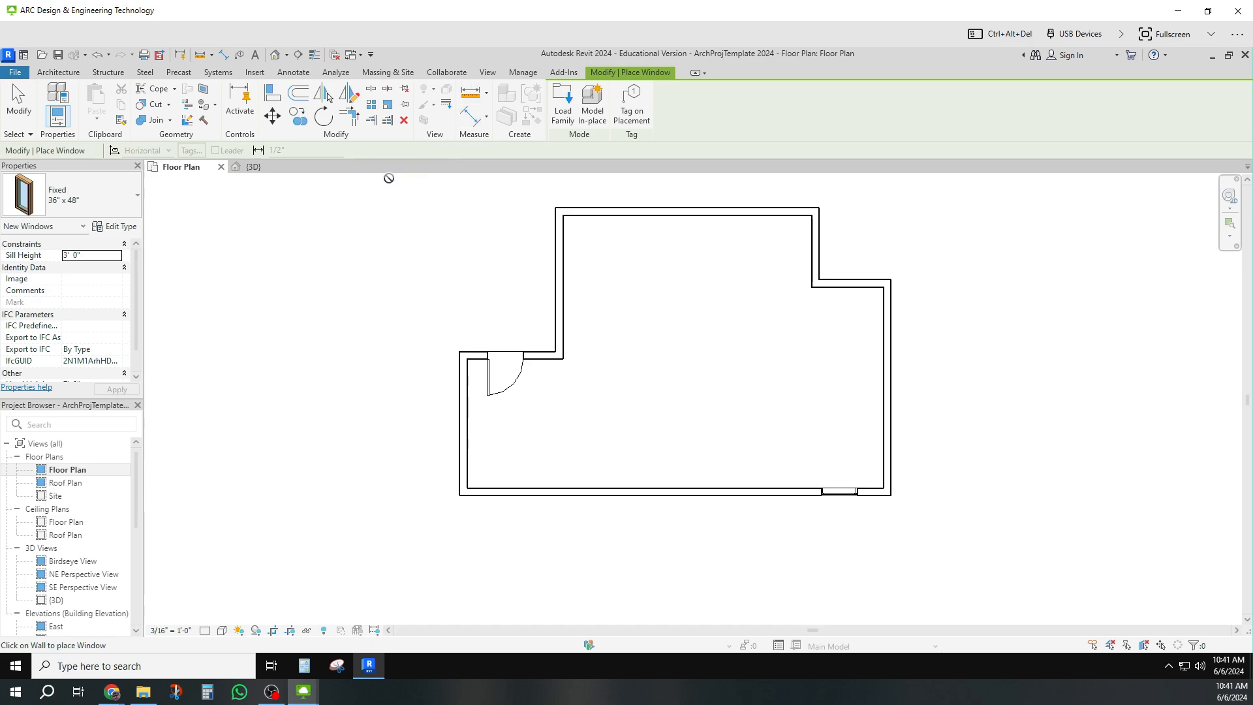
{"action": "key", "text": "Escape"}
Check the door's distances to the neighboring walls, and examine the door and window in the {3D} view
{"action": "left_click", "coordinate": [506, 390]}
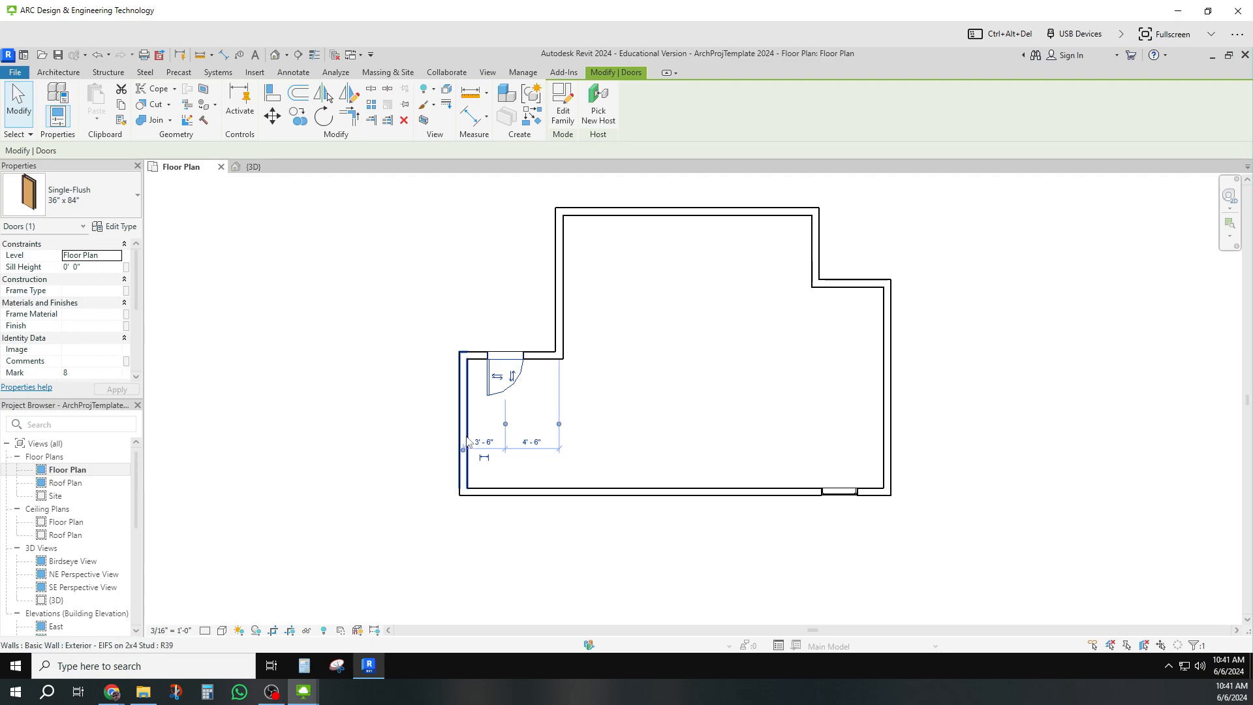
{"action": "left_click", "coordinate": [367, 292]}
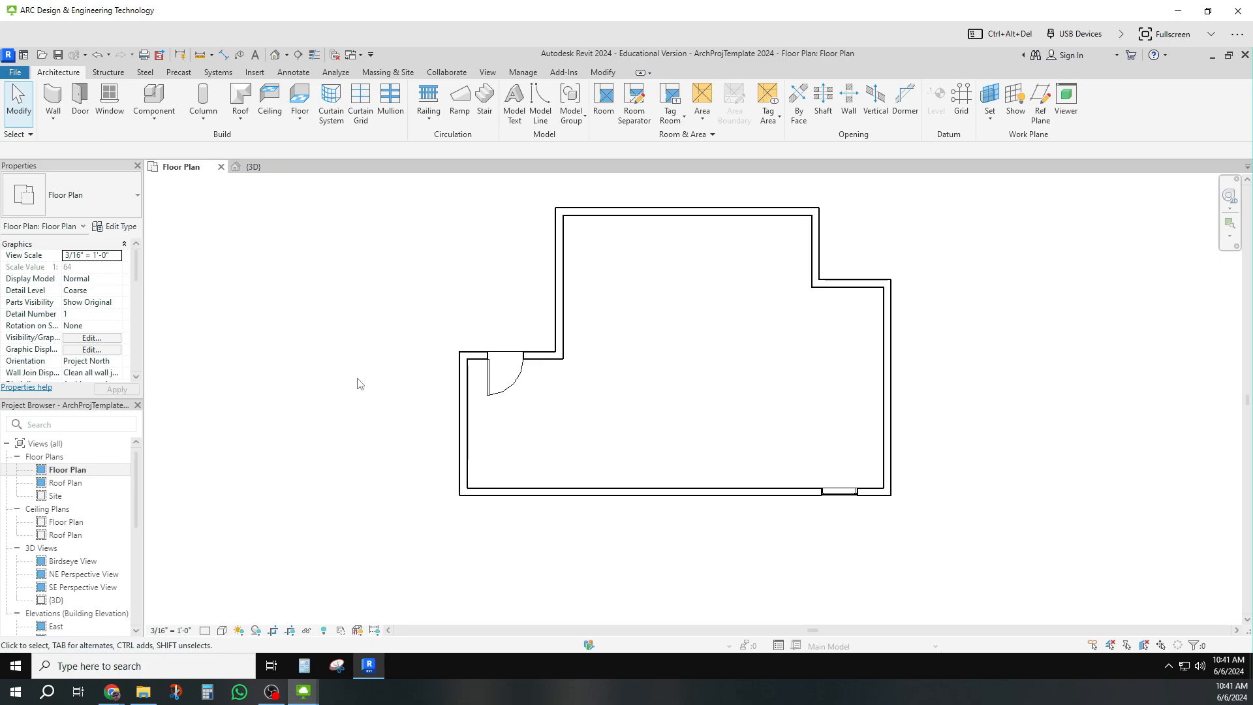
{"action": "double_click", "coordinate": [57, 600]}
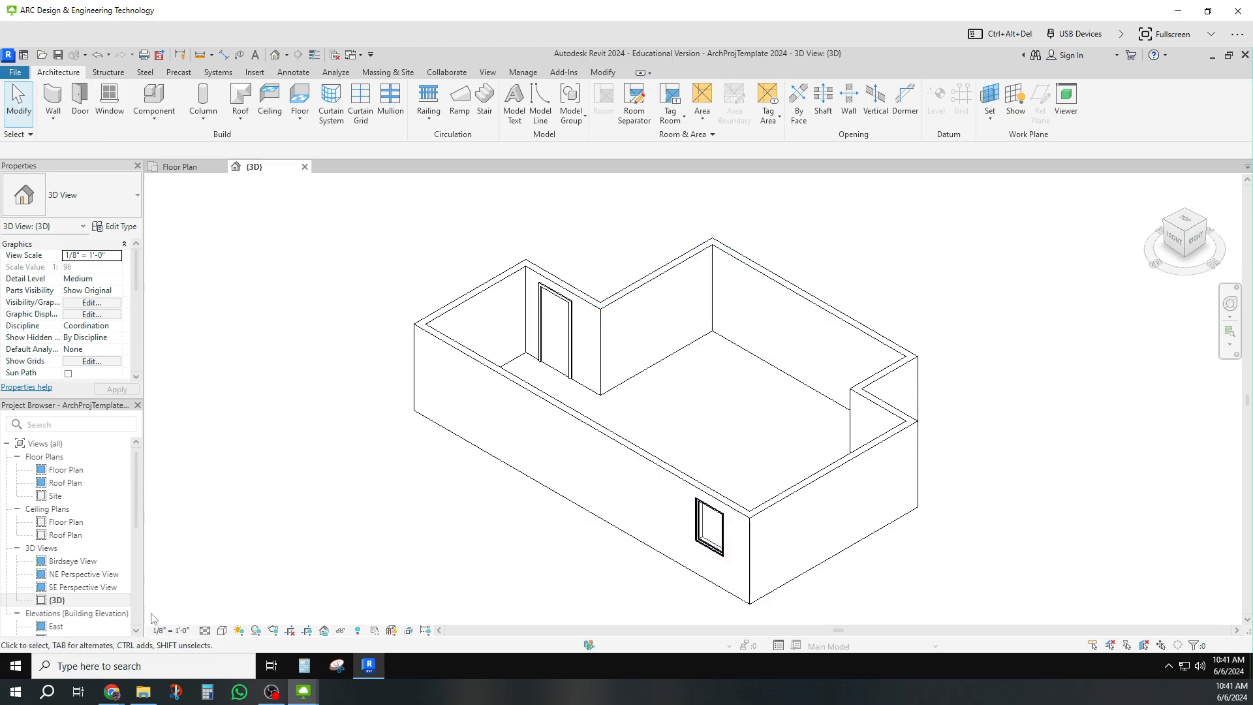
{"action": "double_click", "coordinate": [64, 469]}
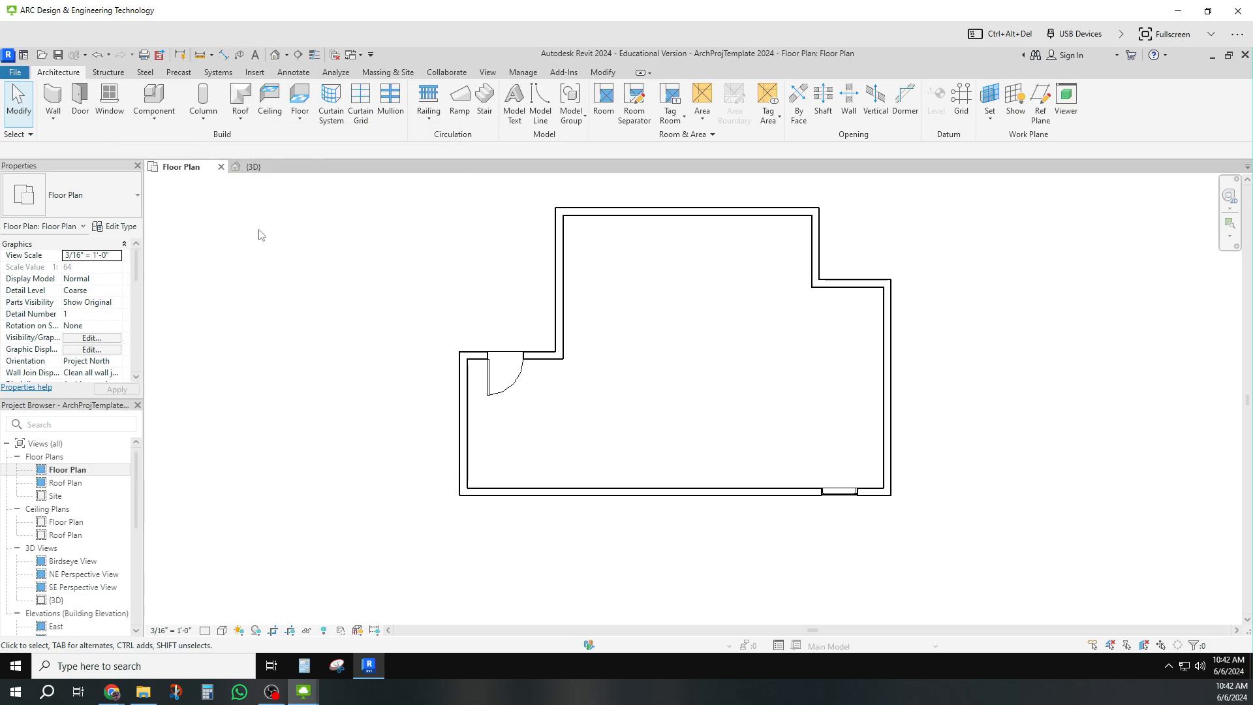
In the Roof Plan, start a slope-defining footprint roof with a 2' 0" overhang and form its closed boundary from all eight exterior walls
{"action": "double_click", "coordinate": [67, 483]}
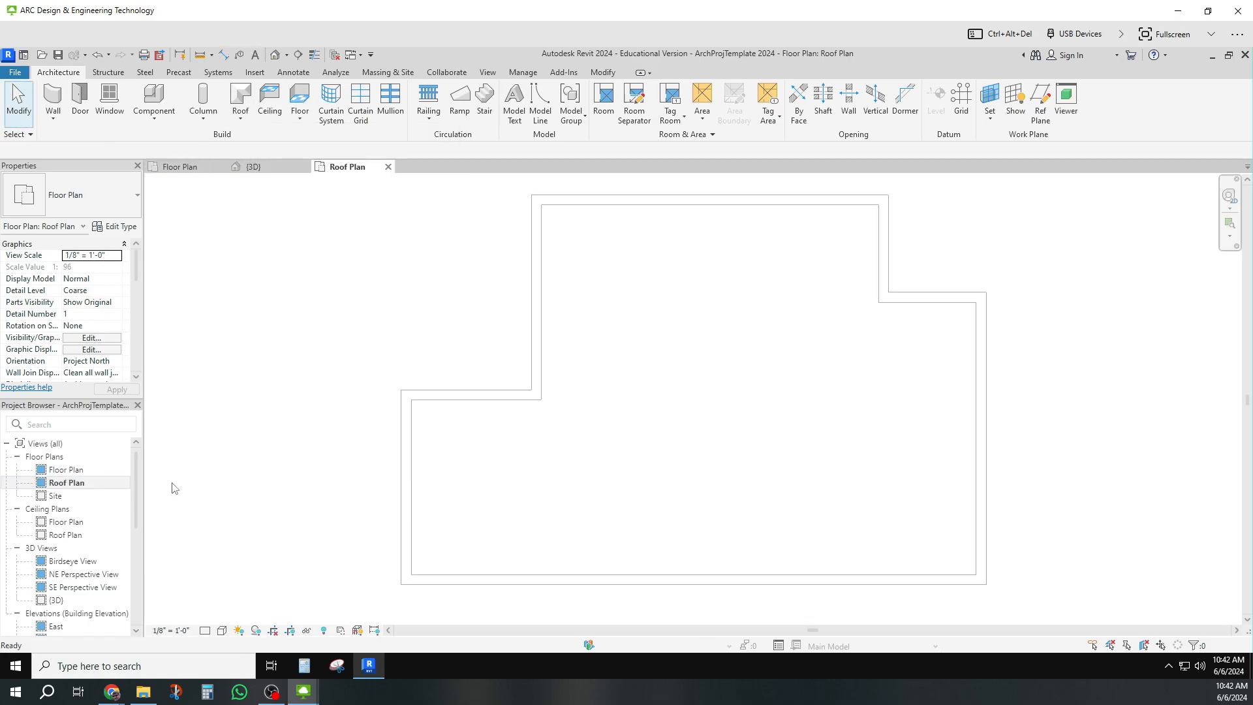
{"action": "scroll", "coordinate": [220, 491], "scroll_direction": "down", "scroll_amount": 3}
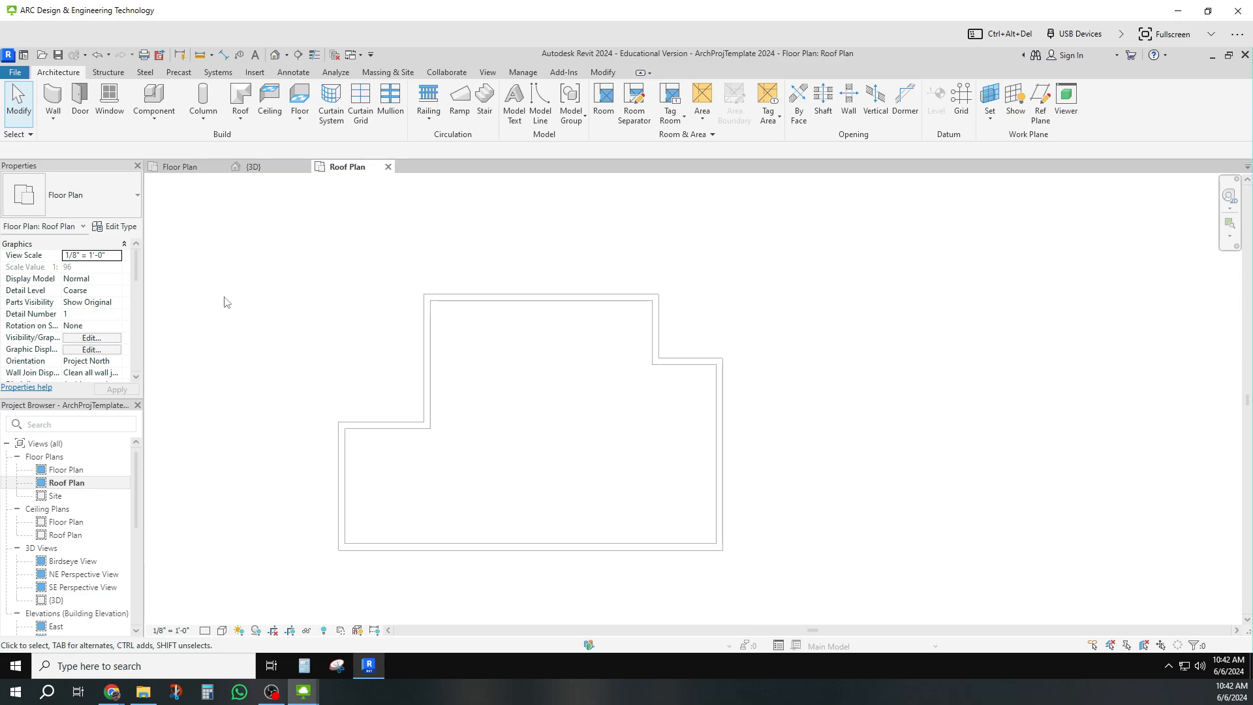
{"action": "left_click", "coordinate": [240, 97]}
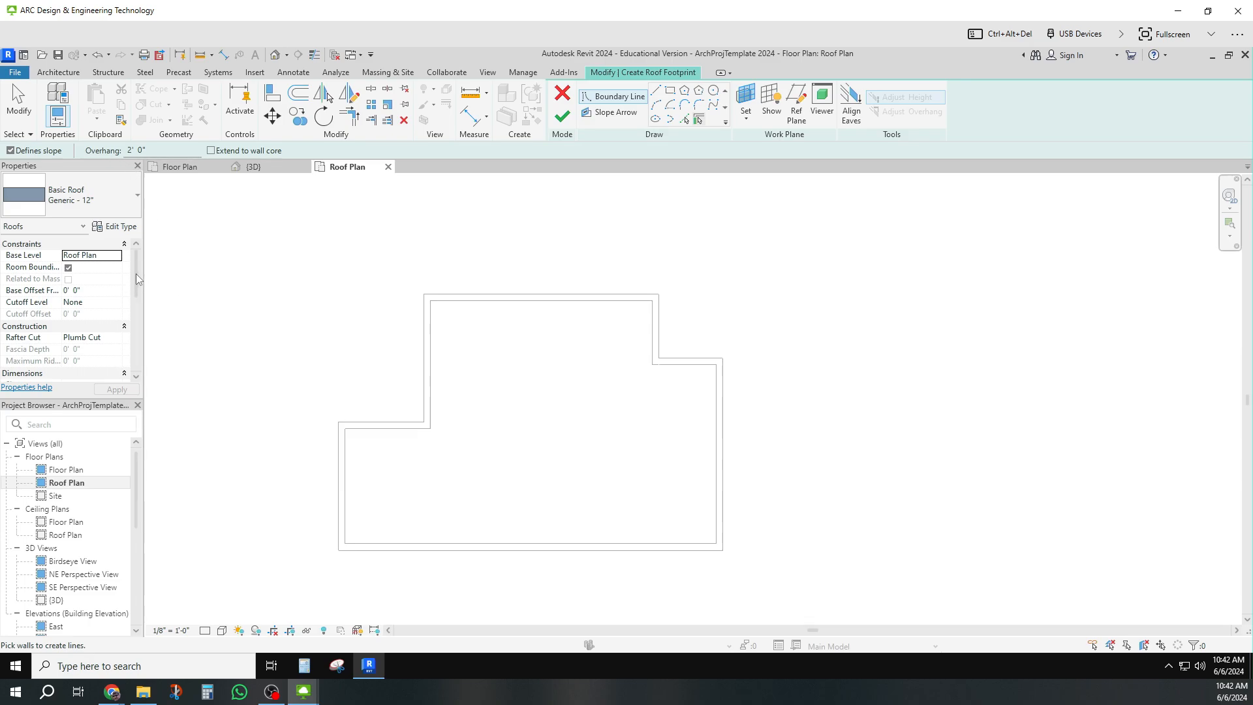
{"action": "scroll", "coordinate": [135, 273], "scroll_direction": "down", "scroll_amount": 5}
{"action": "scroll", "coordinate": [136, 273], "scroll_direction": "up", "scroll_amount": 5}
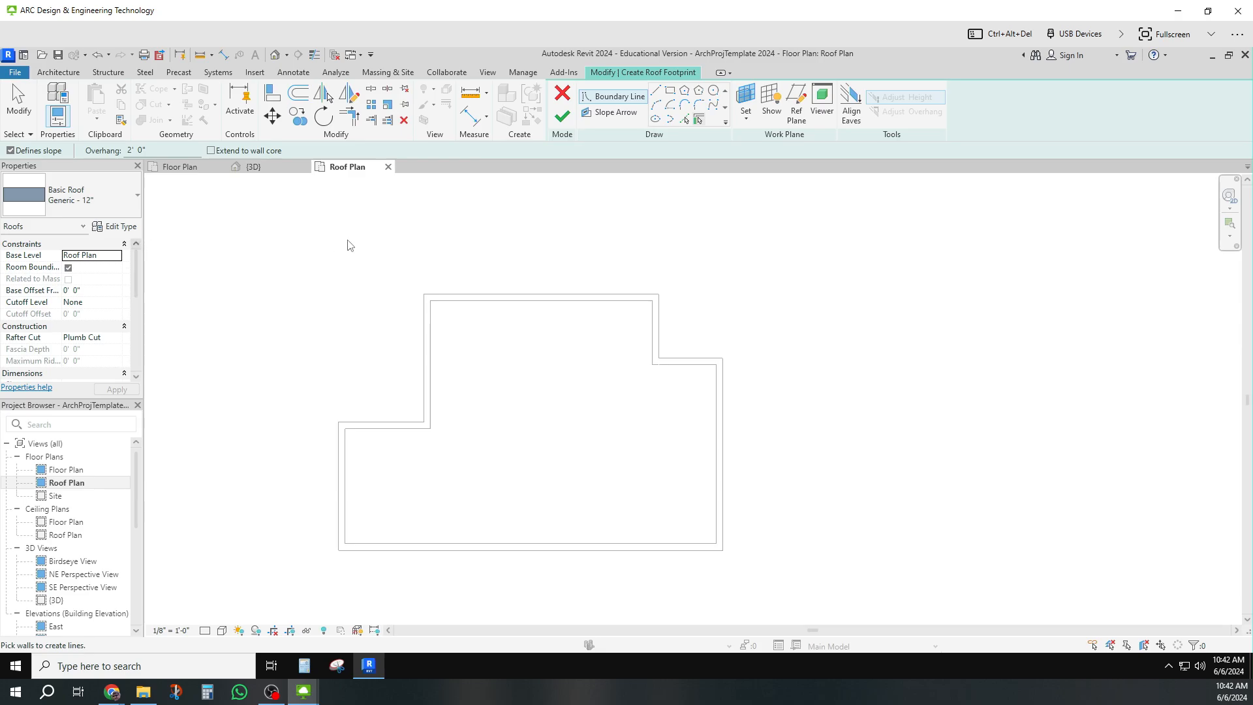
{"action": "left_click", "coordinate": [507, 295]}
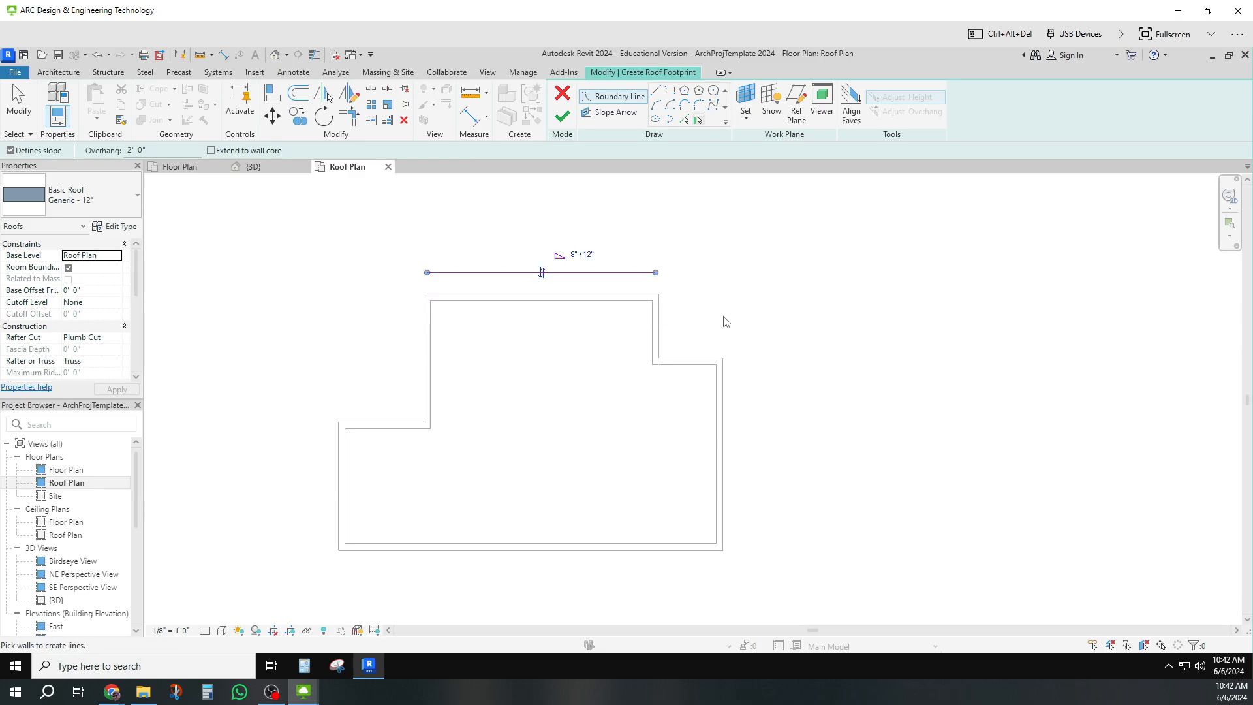
{"action": "left_click", "coordinate": [660, 331]}
{"action": "left_click", "coordinate": [704, 361]}
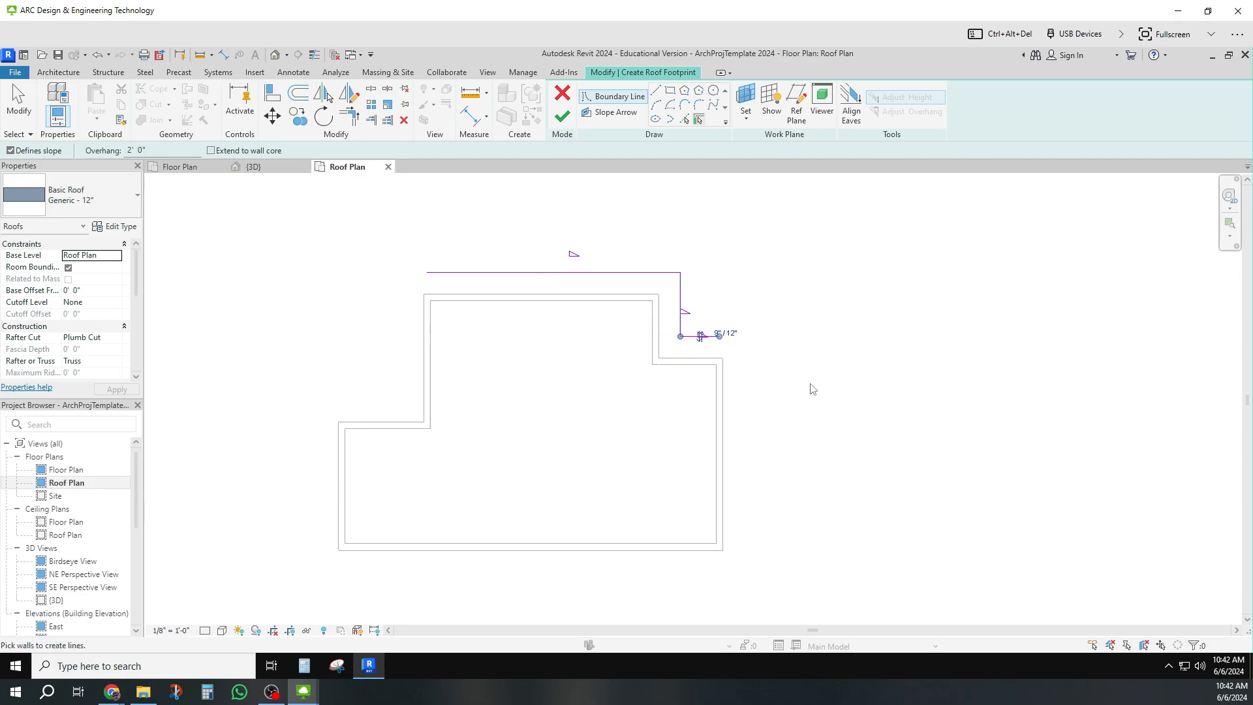
{"action": "left_click", "coordinate": [723, 413]}
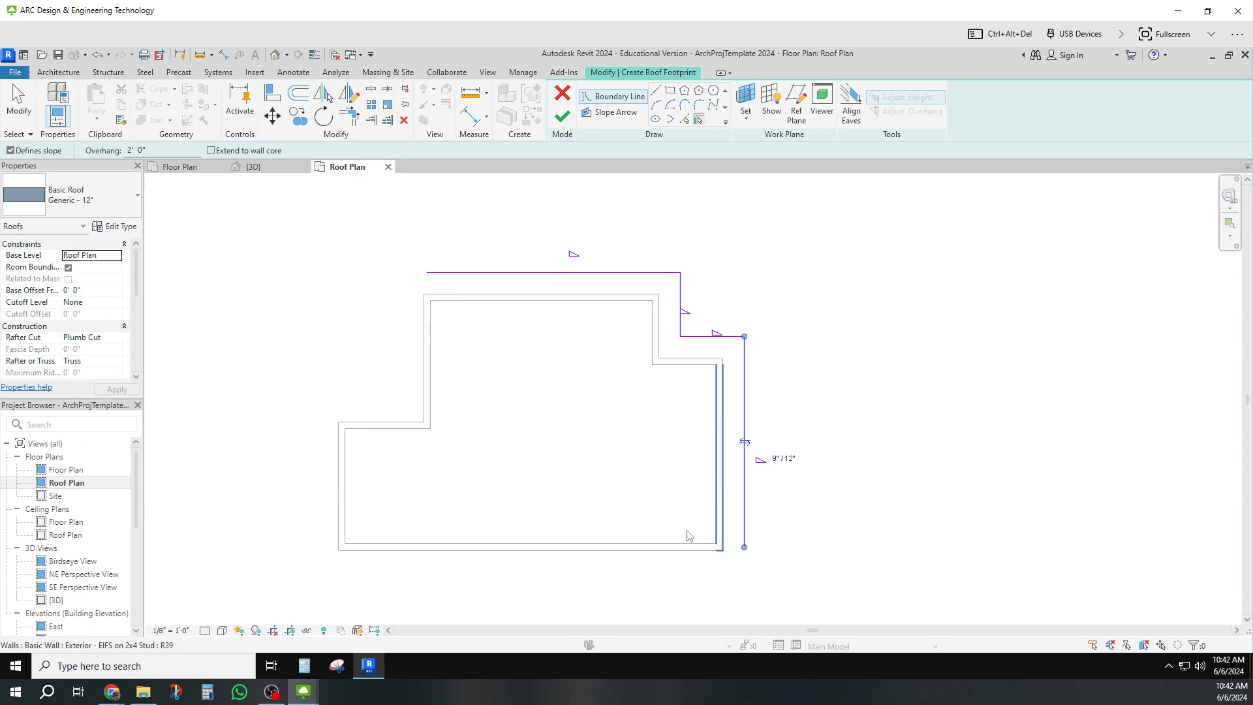
{"action": "left_click", "coordinate": [650, 550]}
{"action": "left_click", "coordinate": [342, 511]}
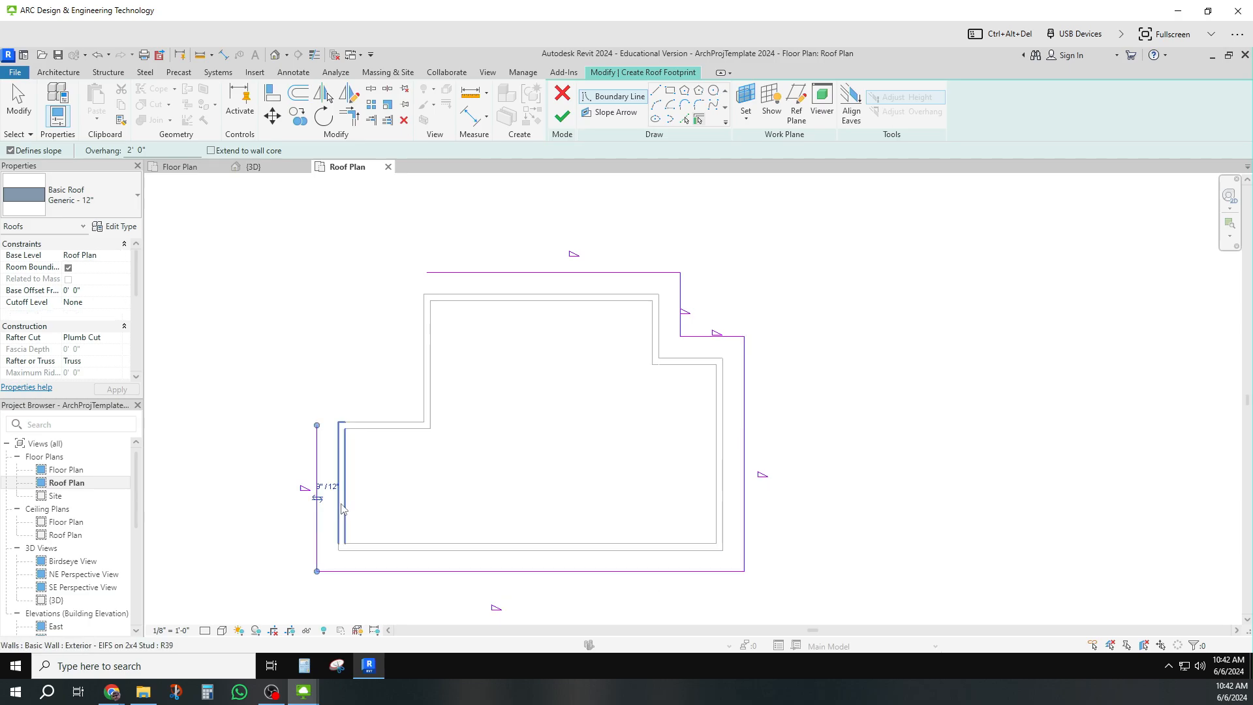
{"action": "left_click", "coordinate": [396, 424]}
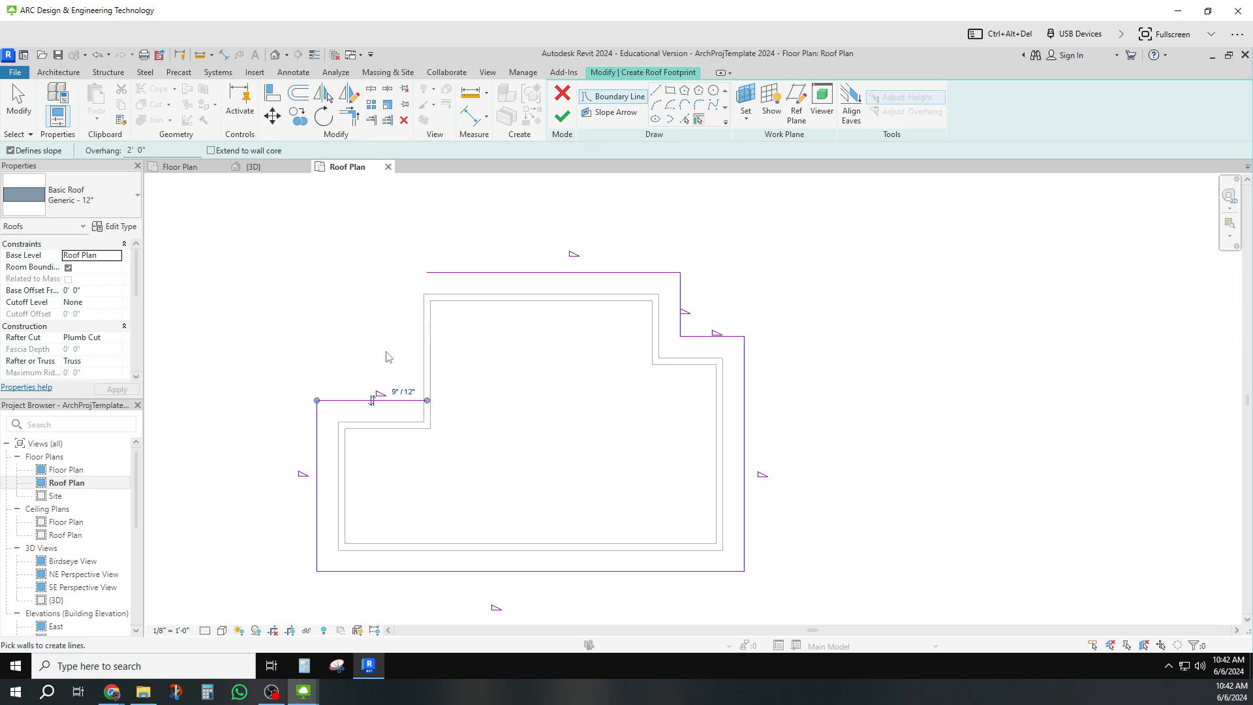
{"action": "left_click", "coordinate": [423, 355]}
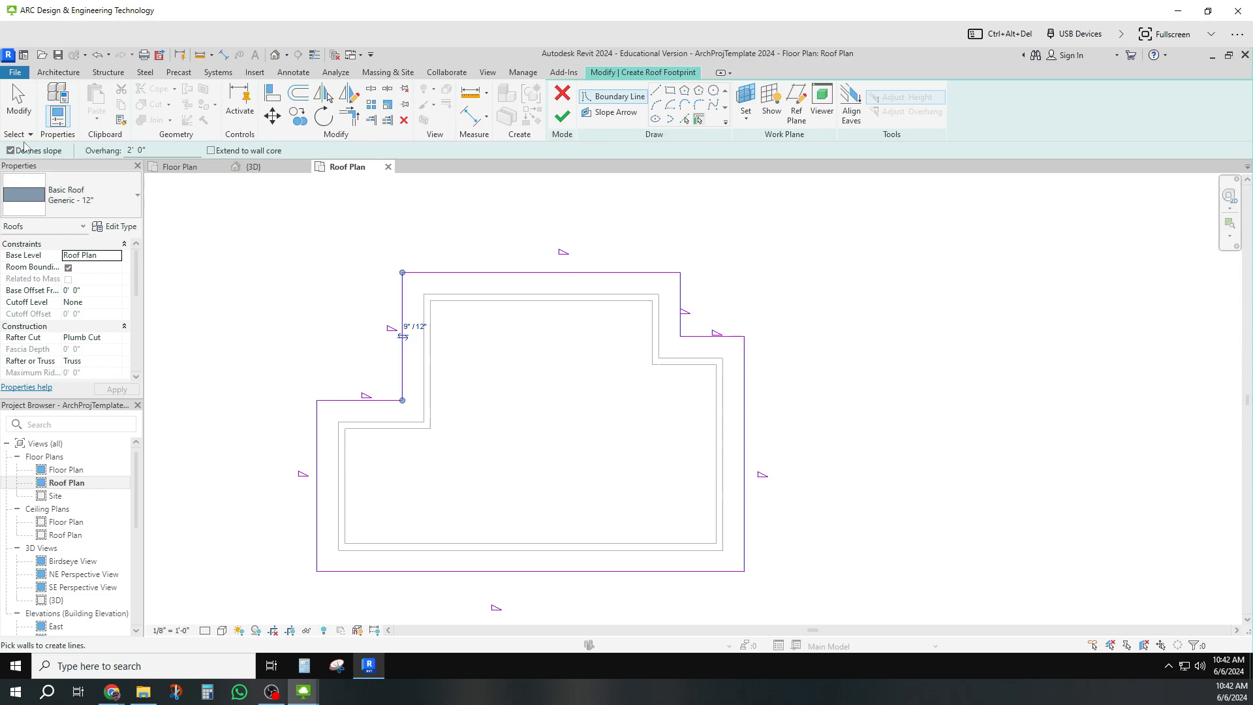
Set the slope of all eight roof boundary lines to 5" / 12"
{"action": "left_click", "coordinate": [15, 109]}
{"action": "mouse_move", "coordinate": [240, 233]}
{"action": "left_mouse_down"}
{"action": "mouse_move", "coordinate": [401, 353]}
{"action": "mouse_move", "coordinate": [841, 551]}
{"action": "mouse_move", "coordinate": [852, 619]}
{"action": "left_mouse_up"}
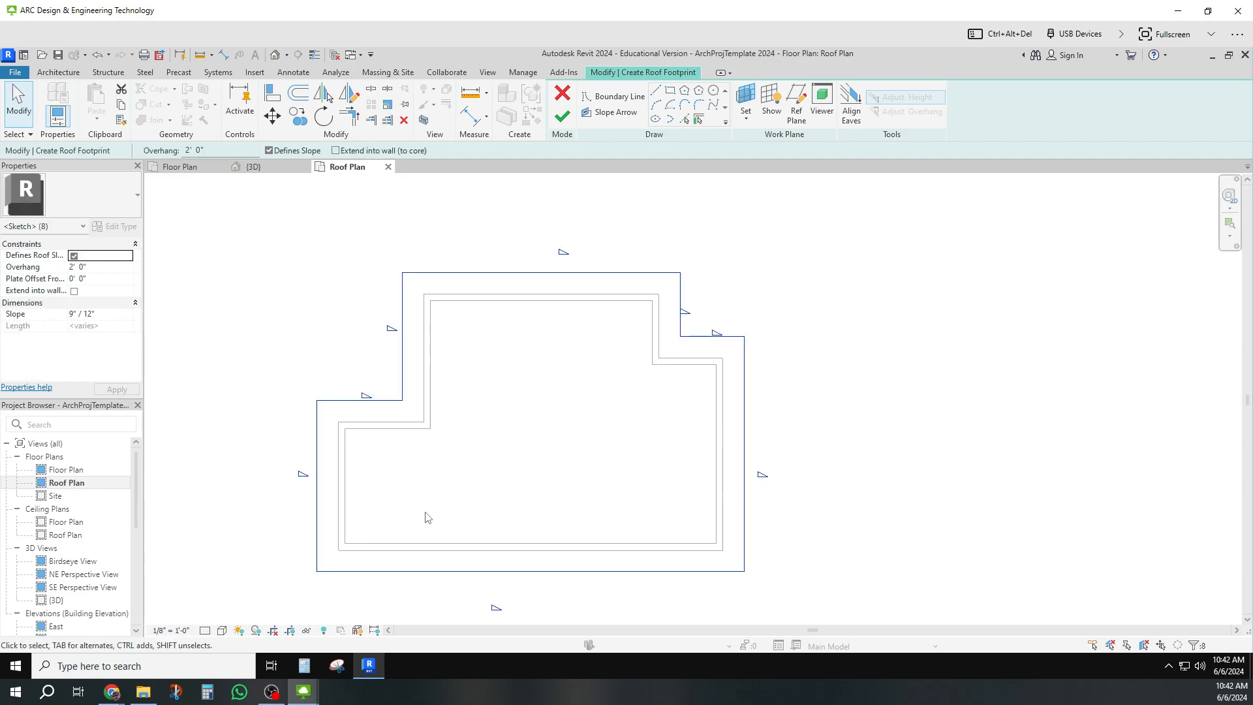
{"action": "left_click", "coordinate": [73, 314]}
{"action": "type", "text": "5"}
{"action": "left_click", "coordinate": [124, 391]}
{"action": "left_click", "coordinate": [288, 291]}
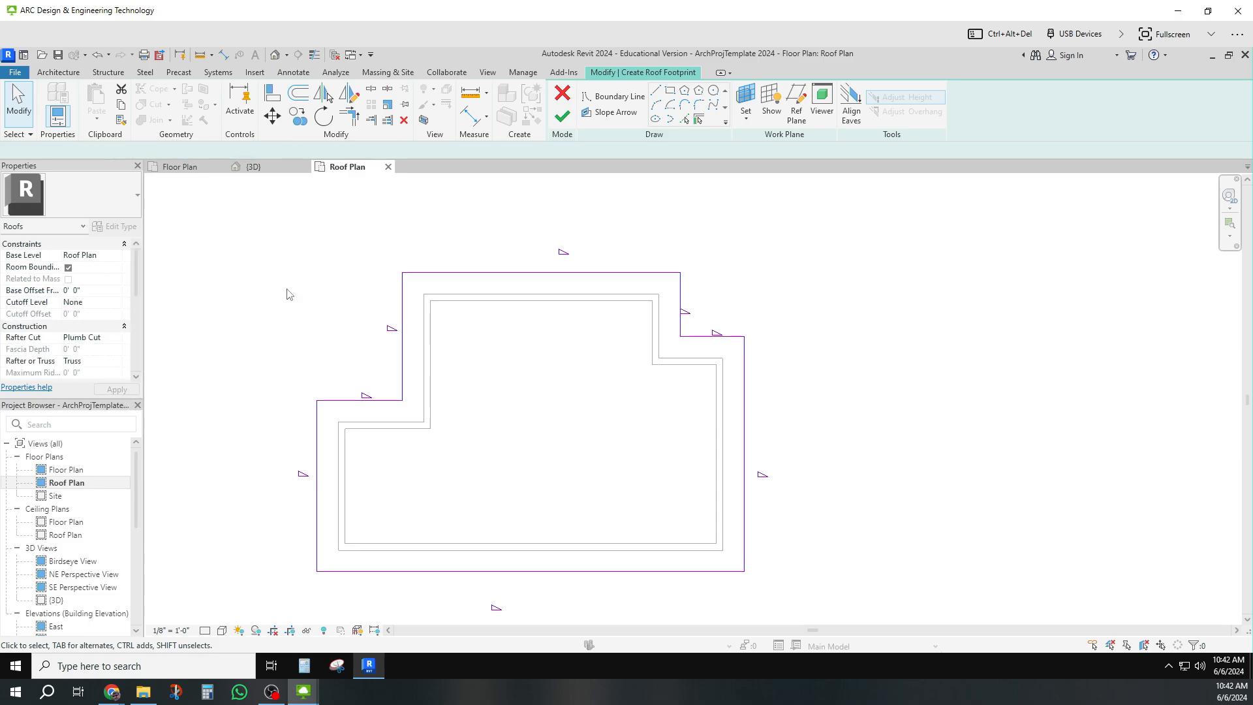
Finish the roof footprint and attach the highlighted walls to the roof
{"action": "left_click", "coordinate": [563, 118]}
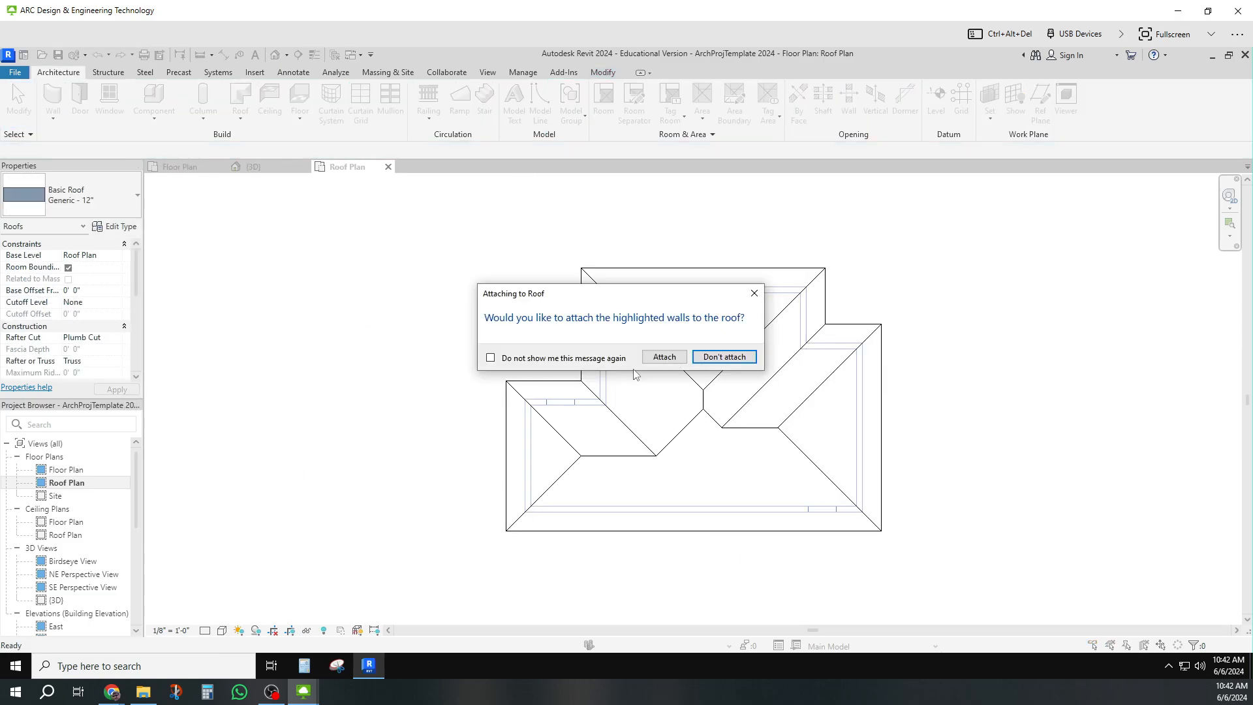
{"action": "left_click", "coordinate": [665, 357]}
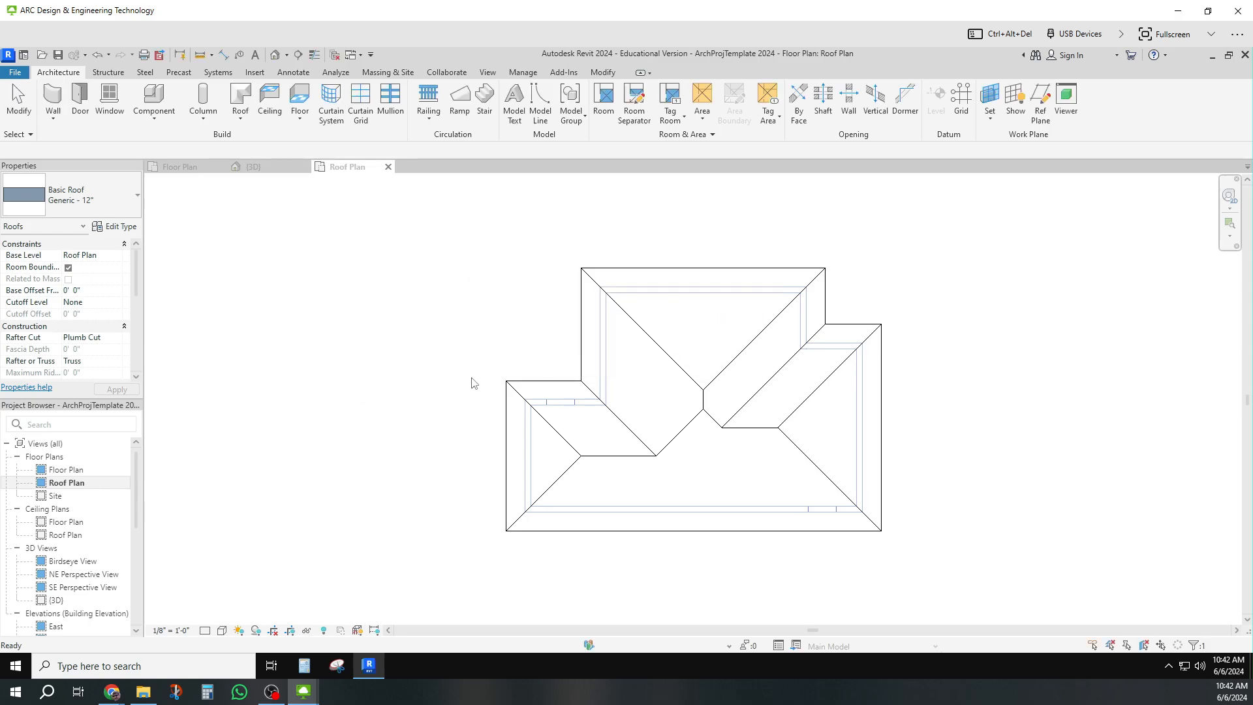
{"action": "left_click", "coordinate": [260, 338]}
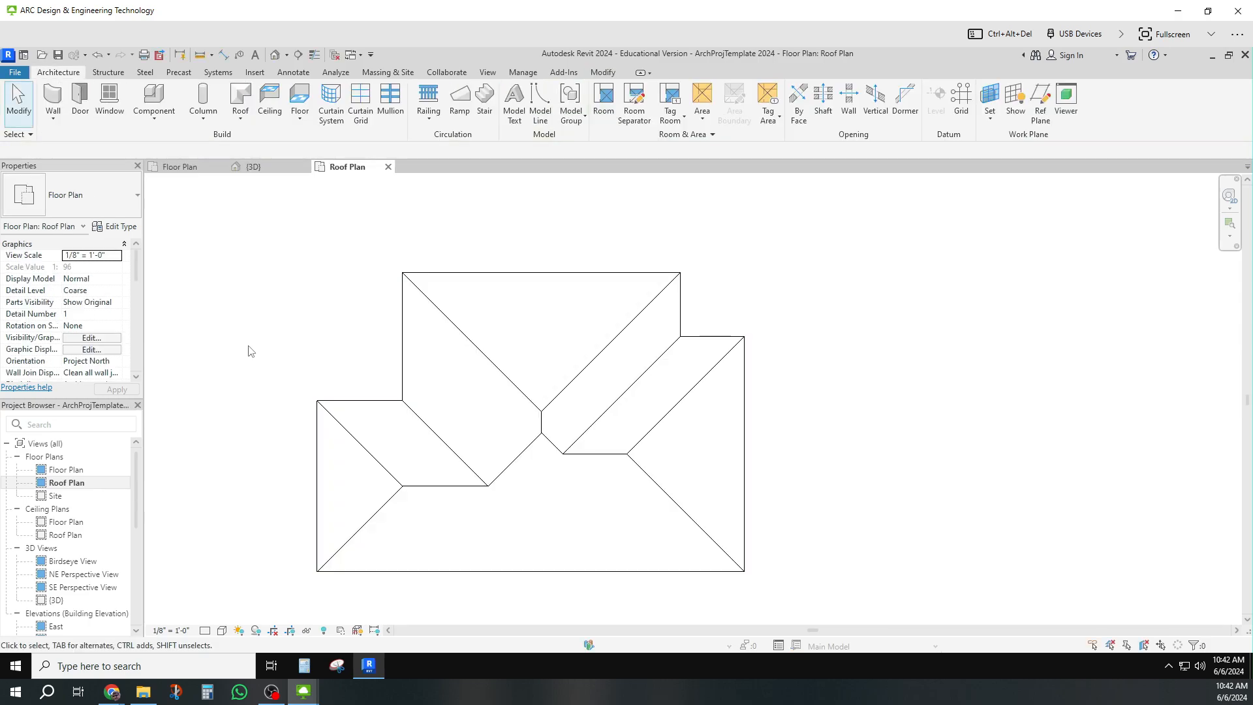
Examine the roofed house in the Birdseye, NE and SE perspective views and the East, North and South elevations
{"action": "double_click", "coordinate": [72, 561]}
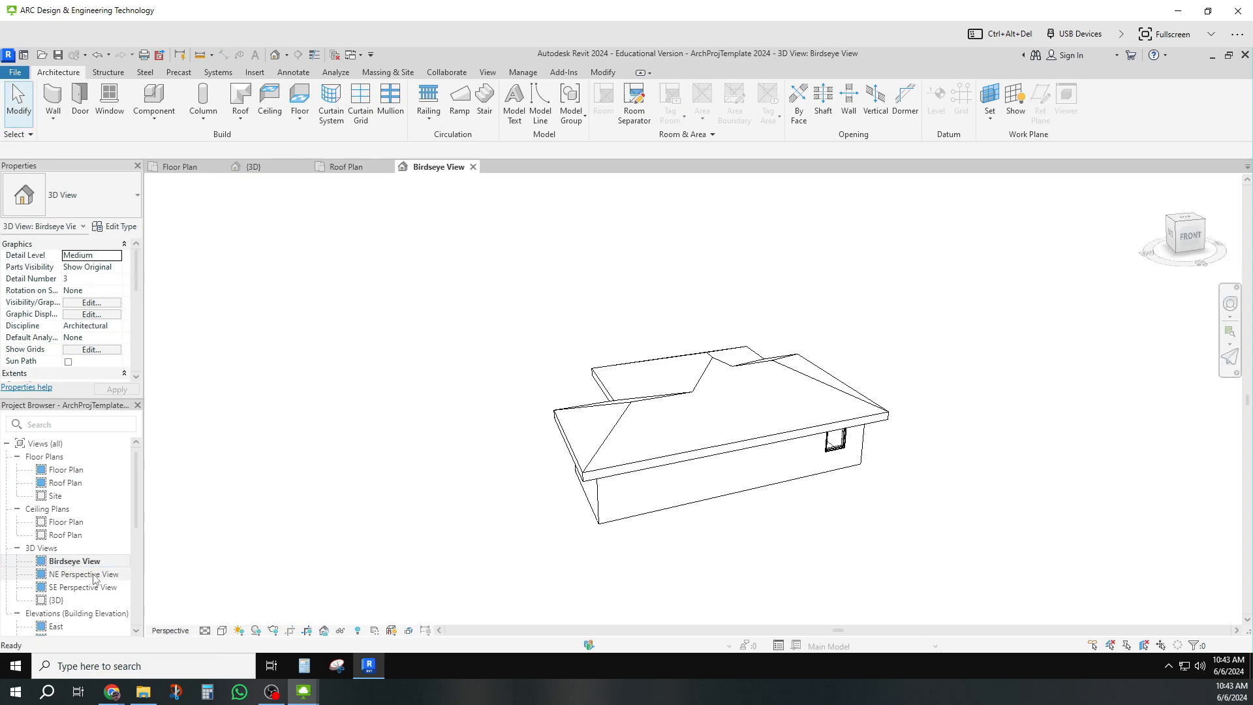
{"action": "double_click", "coordinate": [94, 574]}
{"action": "double_click", "coordinate": [84, 587]}
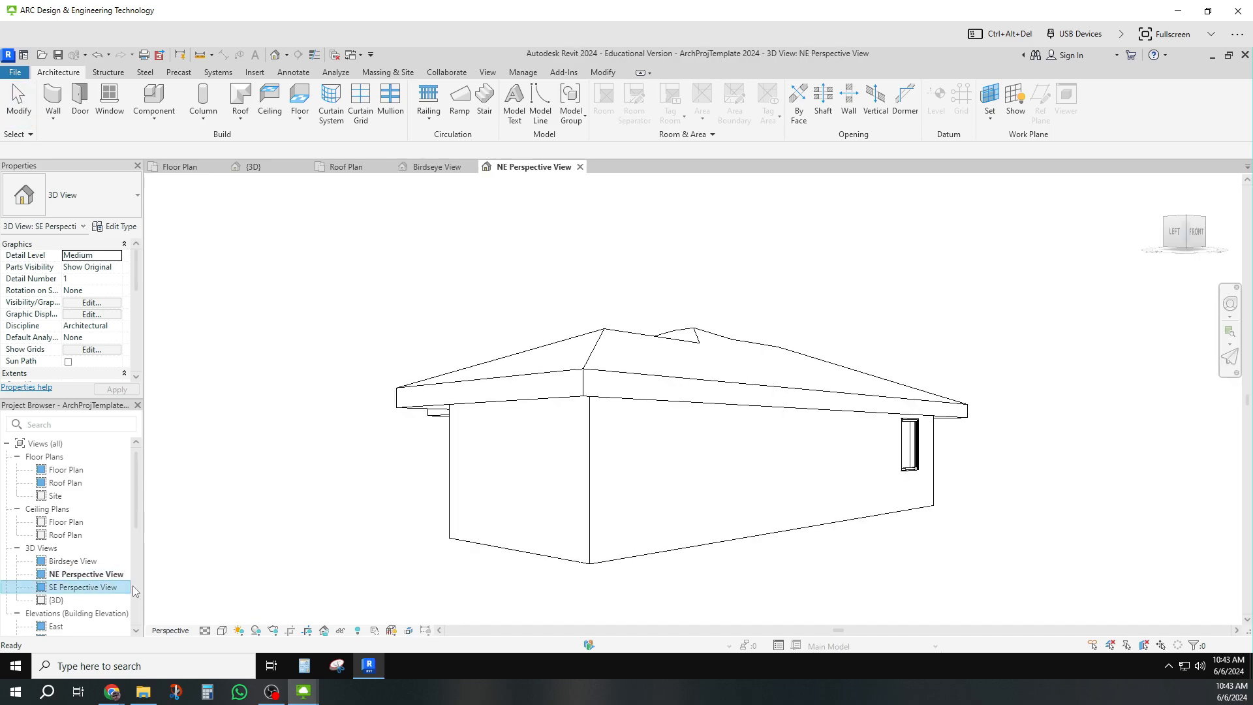
{"action": "scroll", "coordinate": [83, 614], "scroll_direction": "down", "scroll_amount": 2}
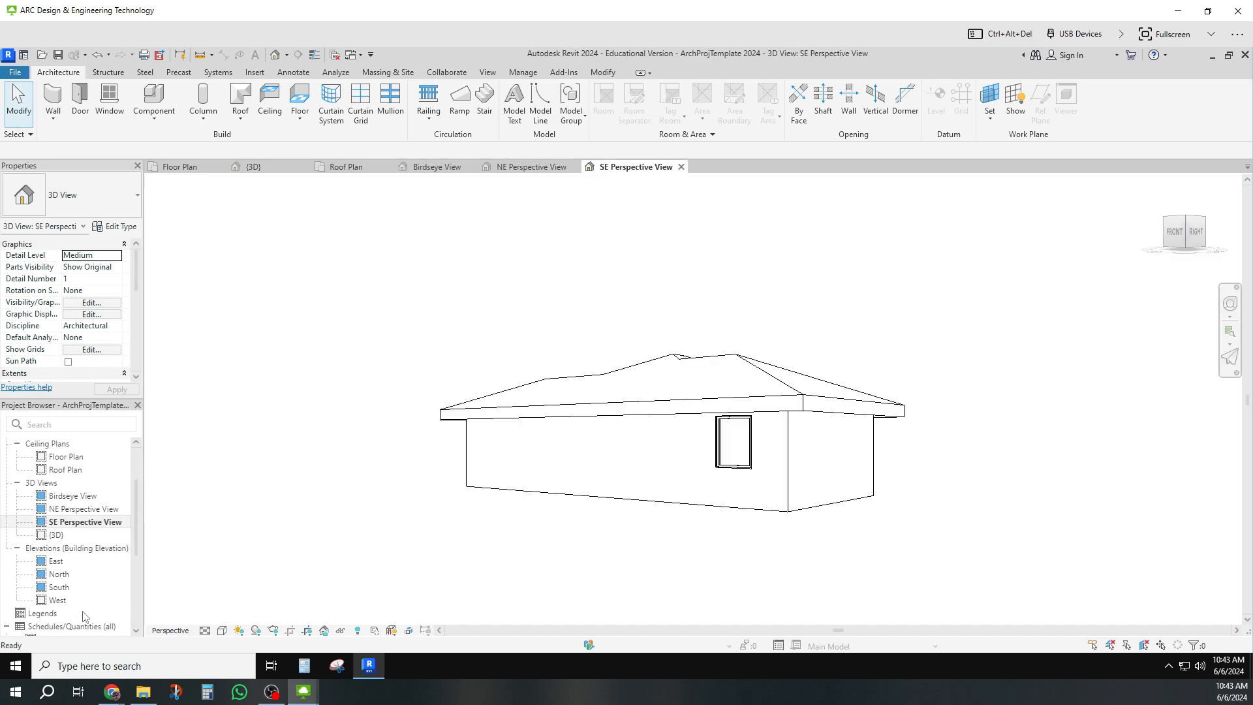
{"action": "double_click", "coordinate": [57, 562]}
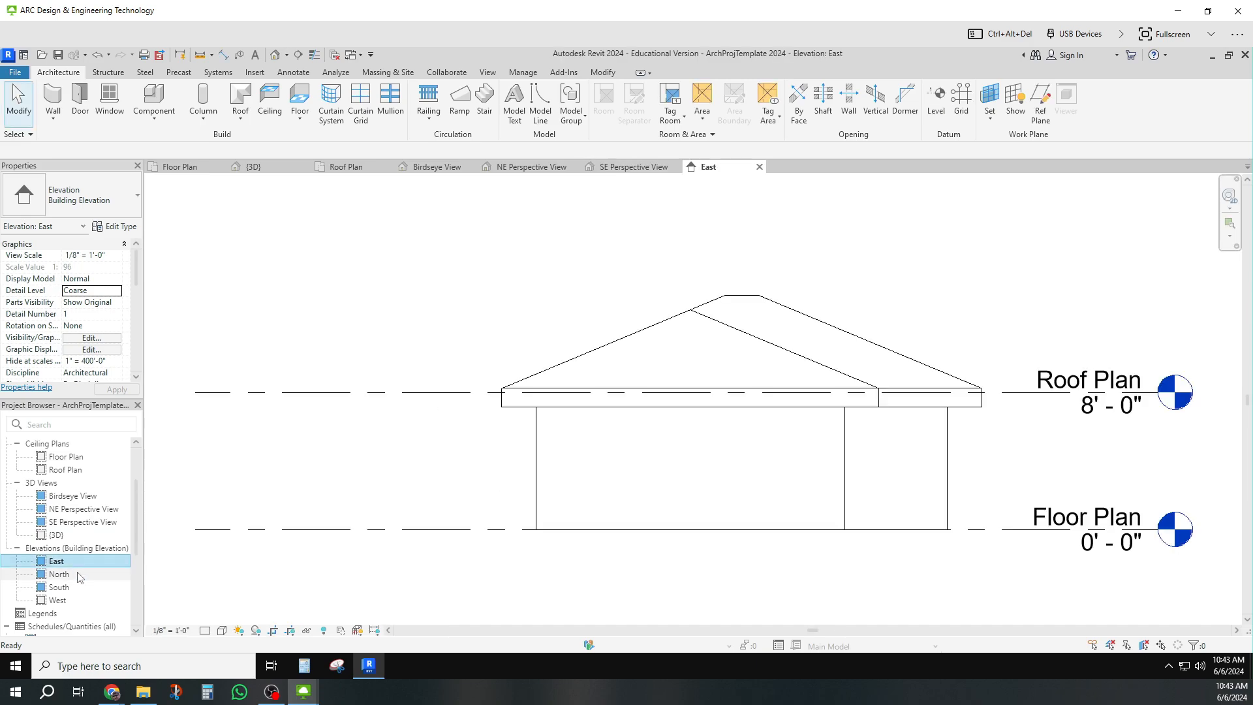
{"action": "double_click", "coordinate": [60, 574]}
{"action": "left_click", "coordinate": [92, 589]}
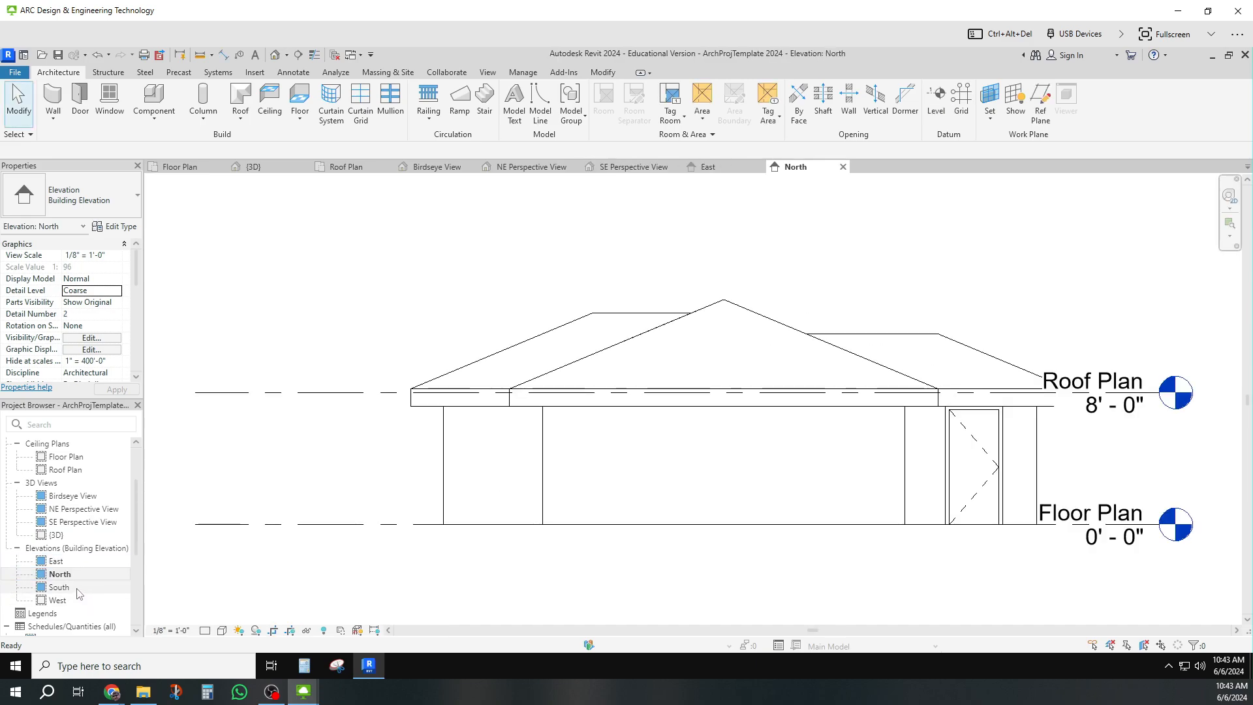
{"action": "double_click", "coordinate": [92, 589]}
{"action": "scroll", "coordinate": [65, 565], "scroll_direction": "down", "scroll_amount": 4}
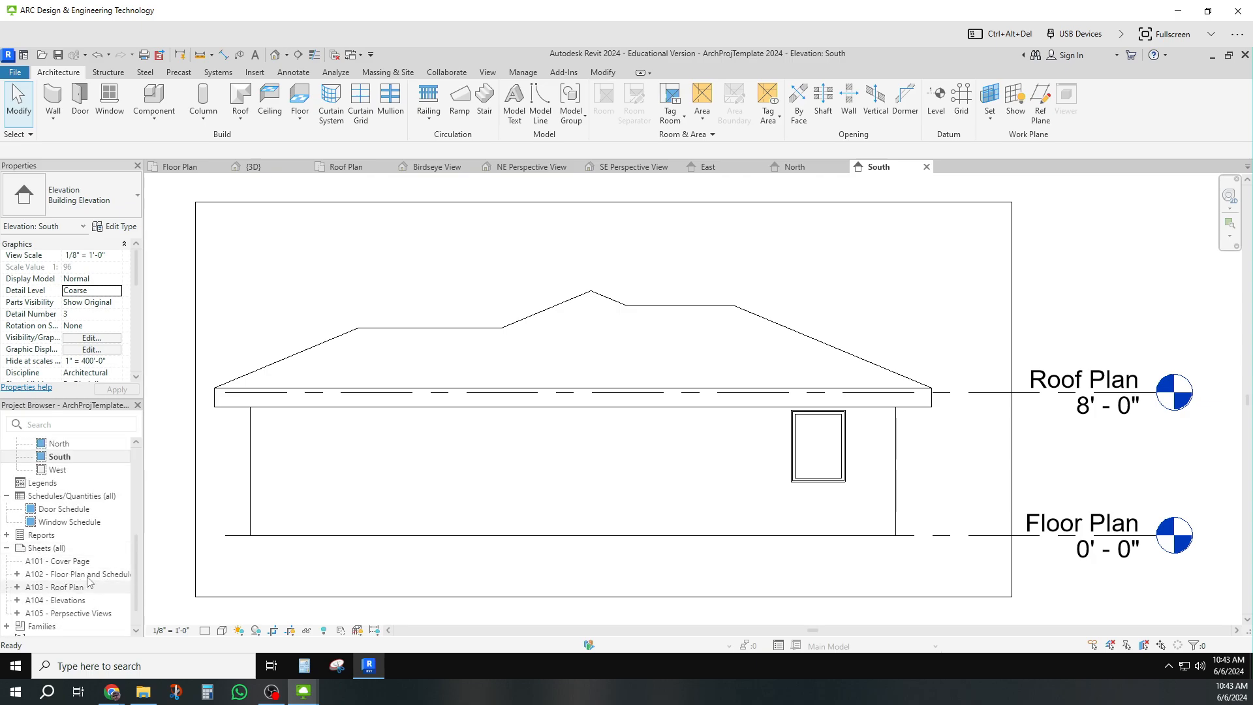
Review sheets A102 through A105 with the floor plan and schedules, roof plan, elevations and perspective views
{"action": "double_click", "coordinate": [89, 576]}
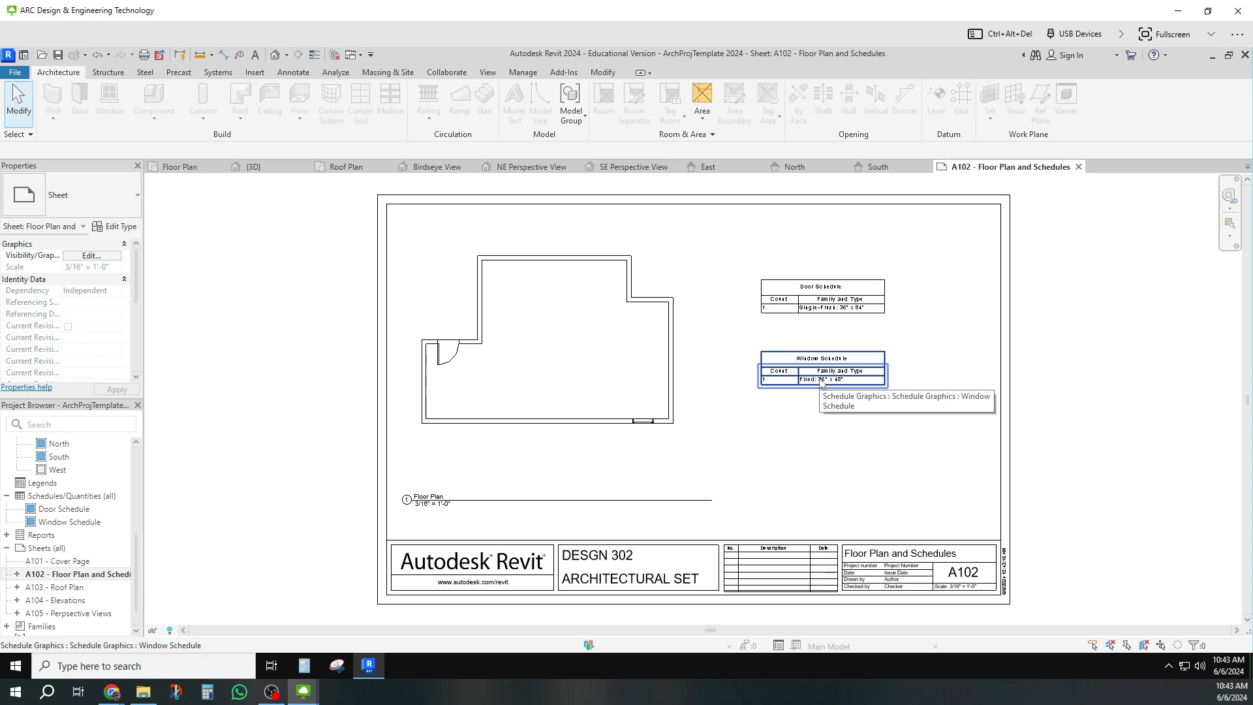
{"action": "double_click", "coordinate": [66, 587]}
{"action": "double_click", "coordinate": [77, 602]}
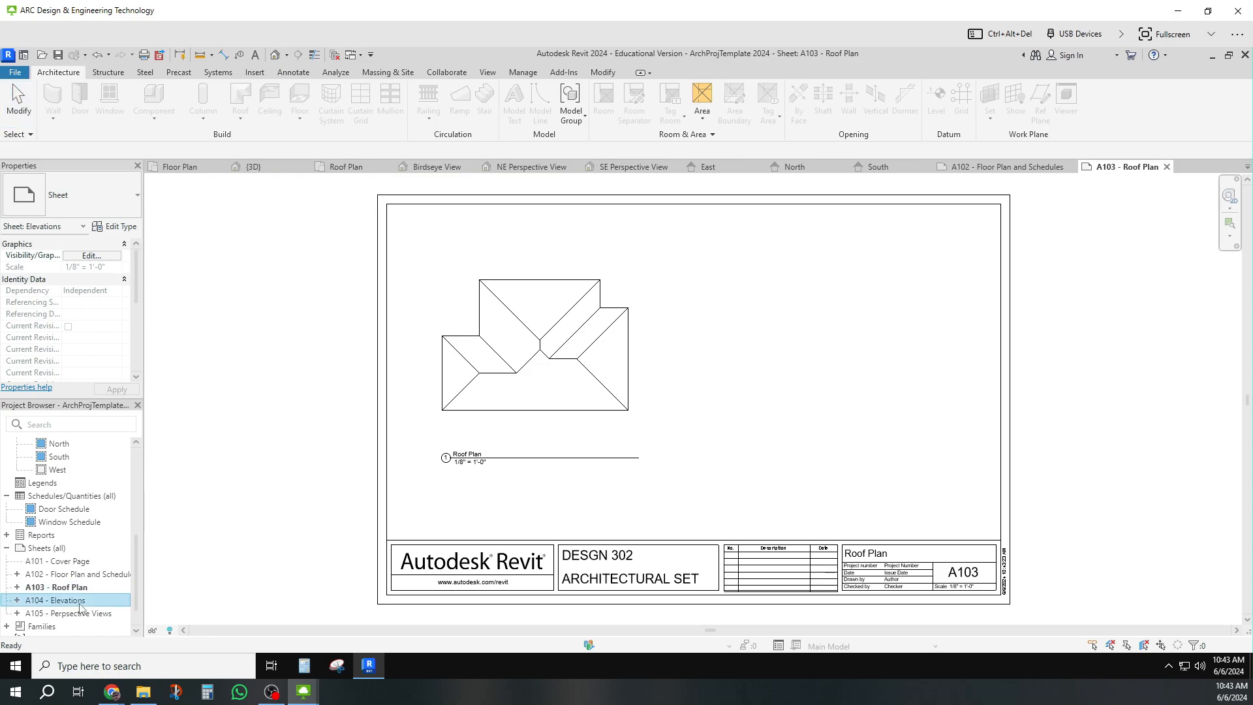
{"action": "double_click", "coordinate": [86, 614]}
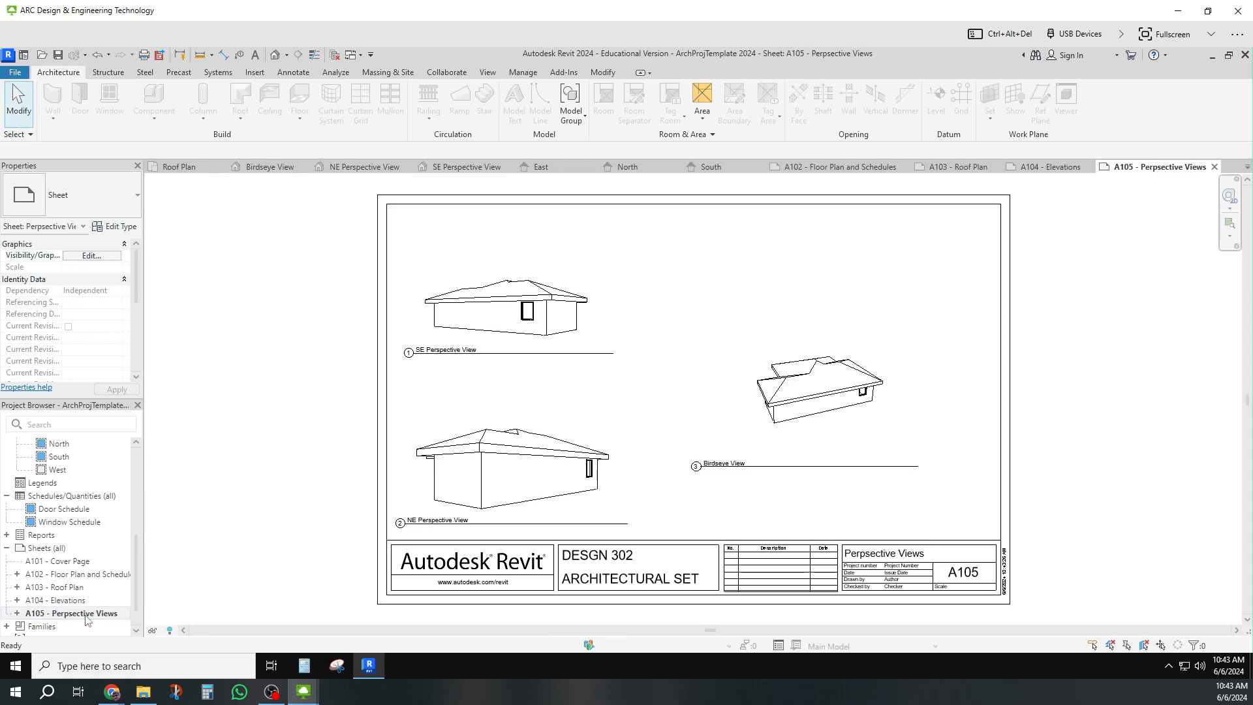
In the floor plan, add an aligned dimension below the south wall from the window's center to the east wall's outer face
{"action": "left_click_drag", "start_coordinate": [138, 569], "coordinate": [141, 466]}
{"action": "double_click", "coordinate": [66, 470]}
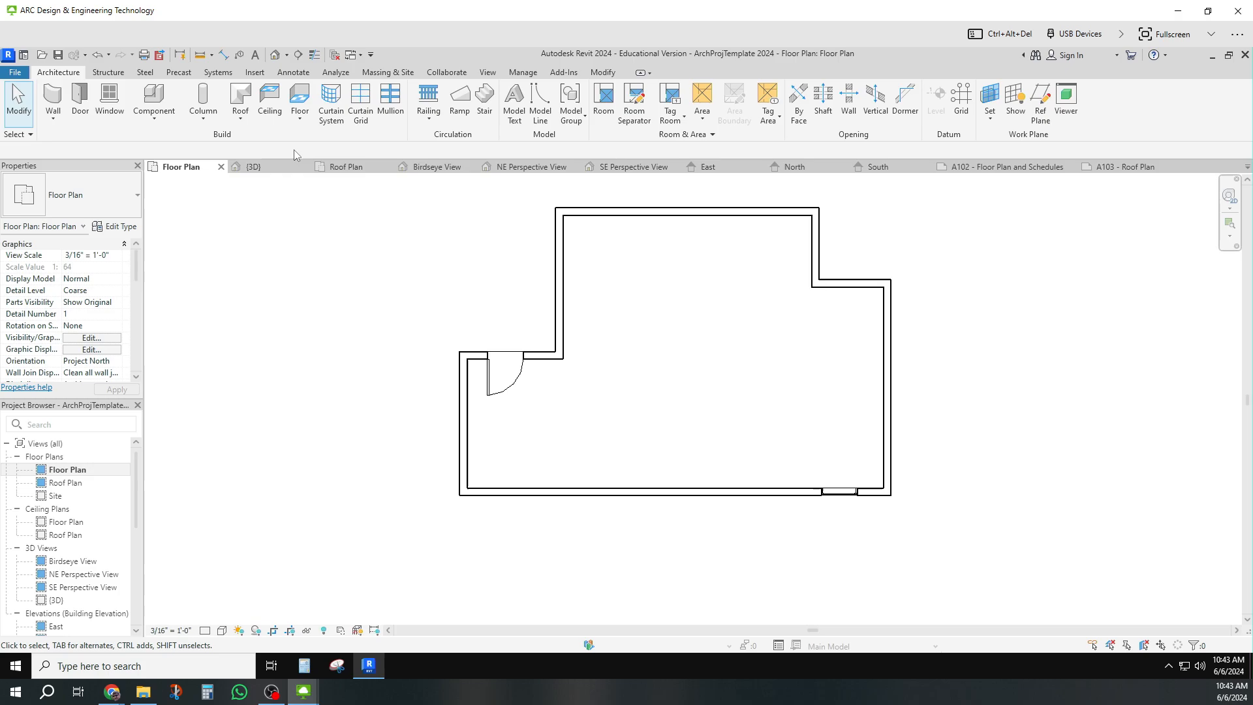
{"action": "left_click", "coordinate": [293, 72]}
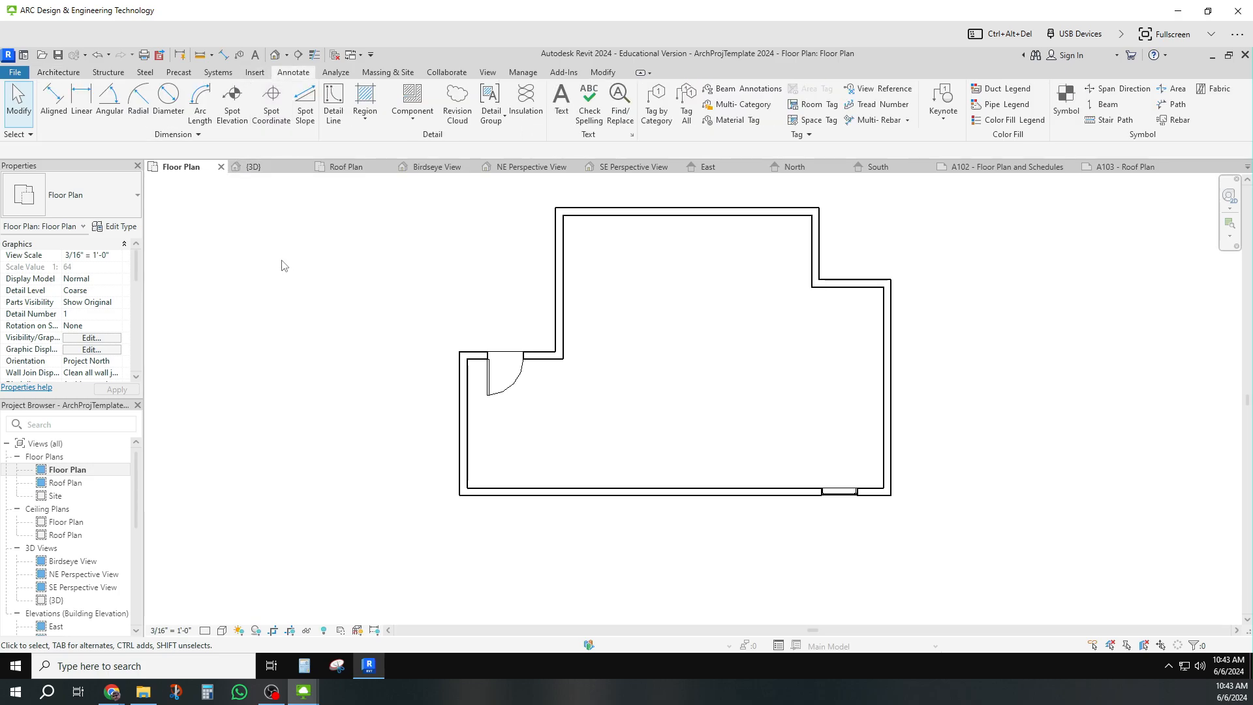
{"action": "left_click", "coordinate": [54, 91]}
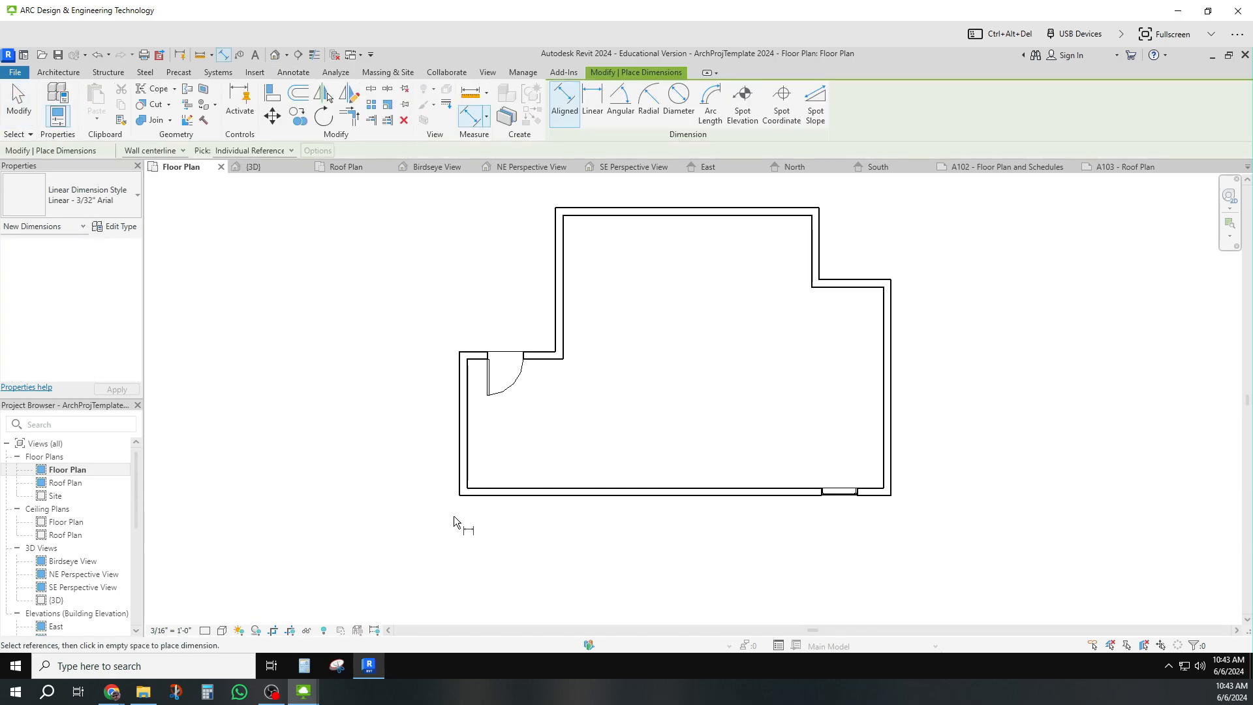
{"action": "left_click", "coordinate": [884, 479]}
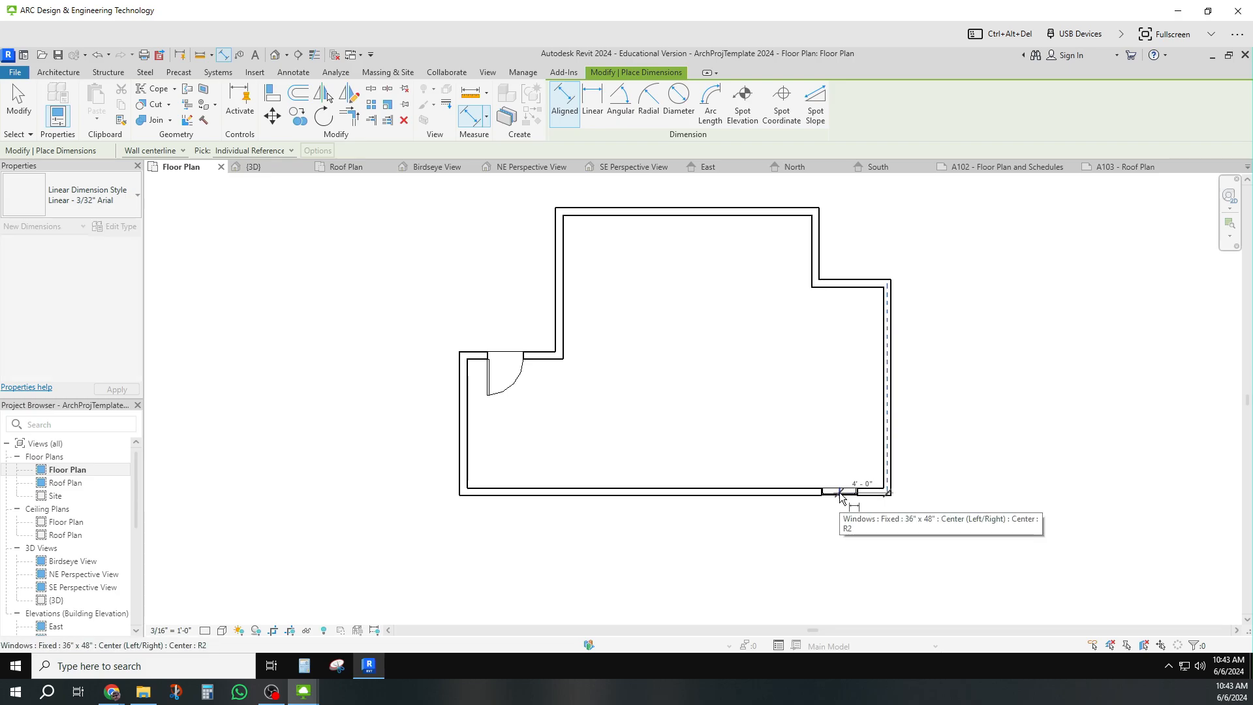
{"action": "left_click", "coordinate": [839, 492]}
{"action": "left_click", "coordinate": [844, 523]}
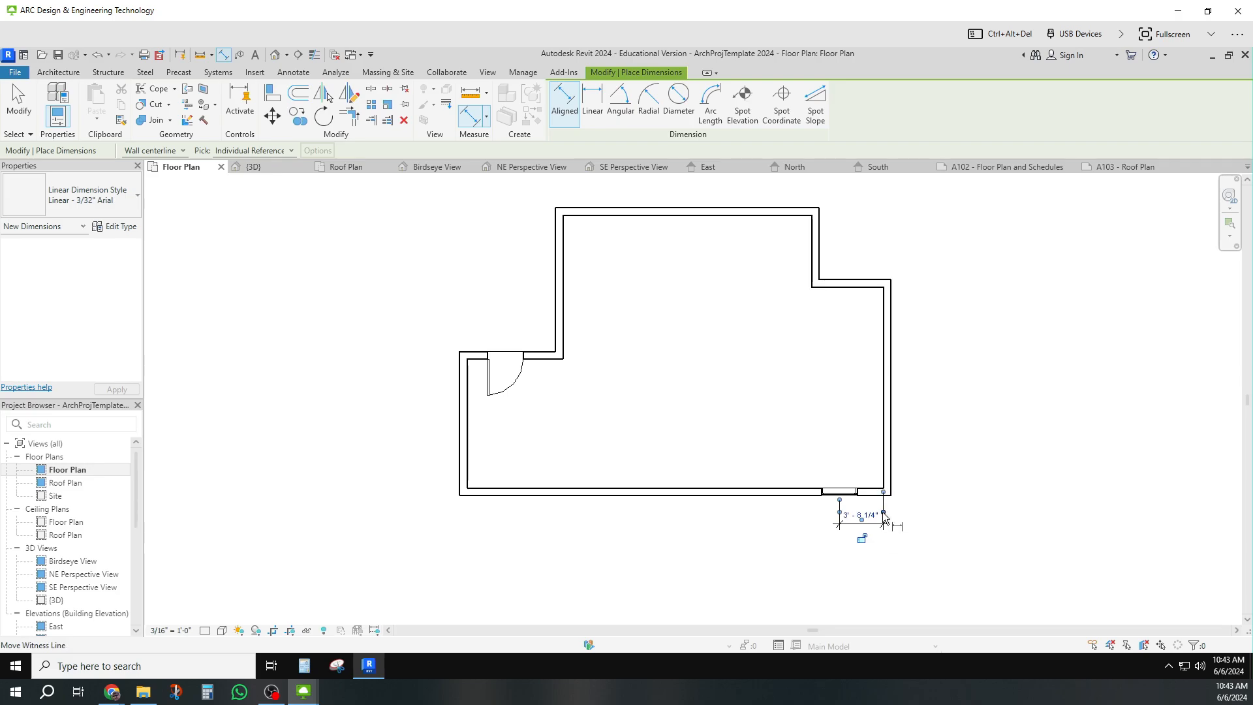
{"action": "left_click_drag", "start_coordinate": [882, 511], "coordinate": [890, 513]}
{"action": "left_click", "coordinate": [890, 558]}
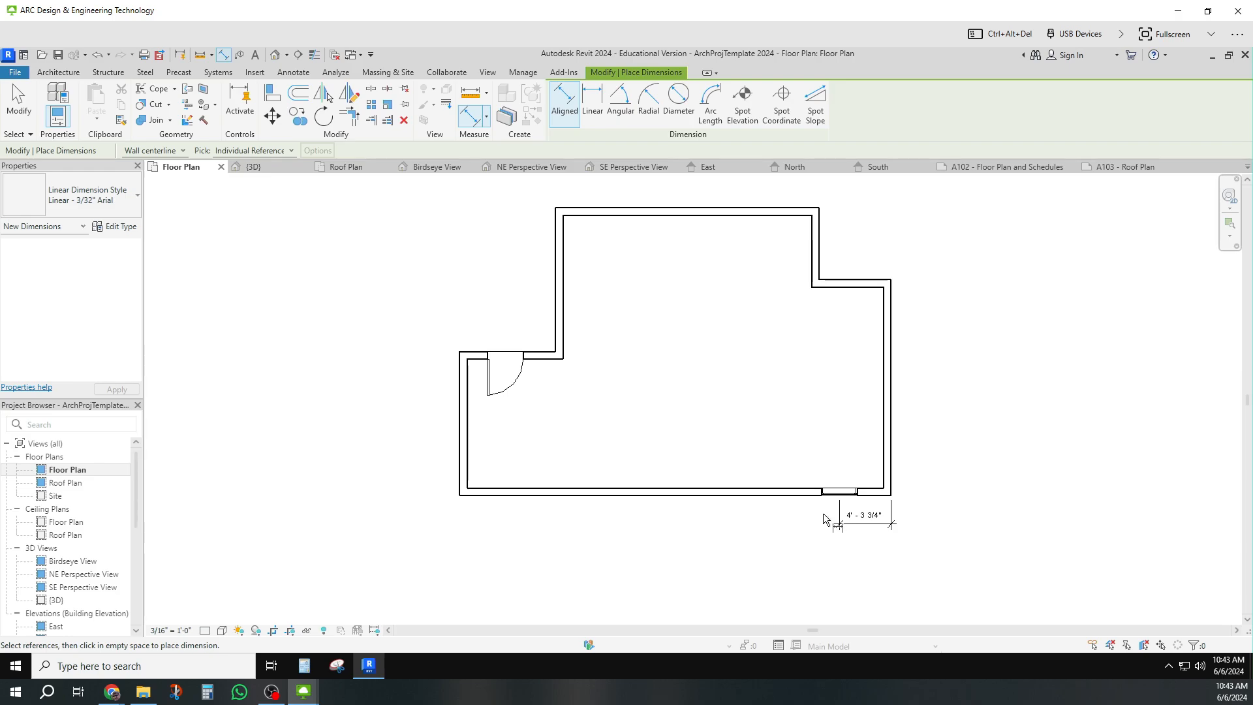
{"action": "key", "text": "Escape"}
Set the dimension from the window's center to the east wall's outer face to 4' 0", moving the window
{"action": "left_click", "coordinate": [847, 489]}
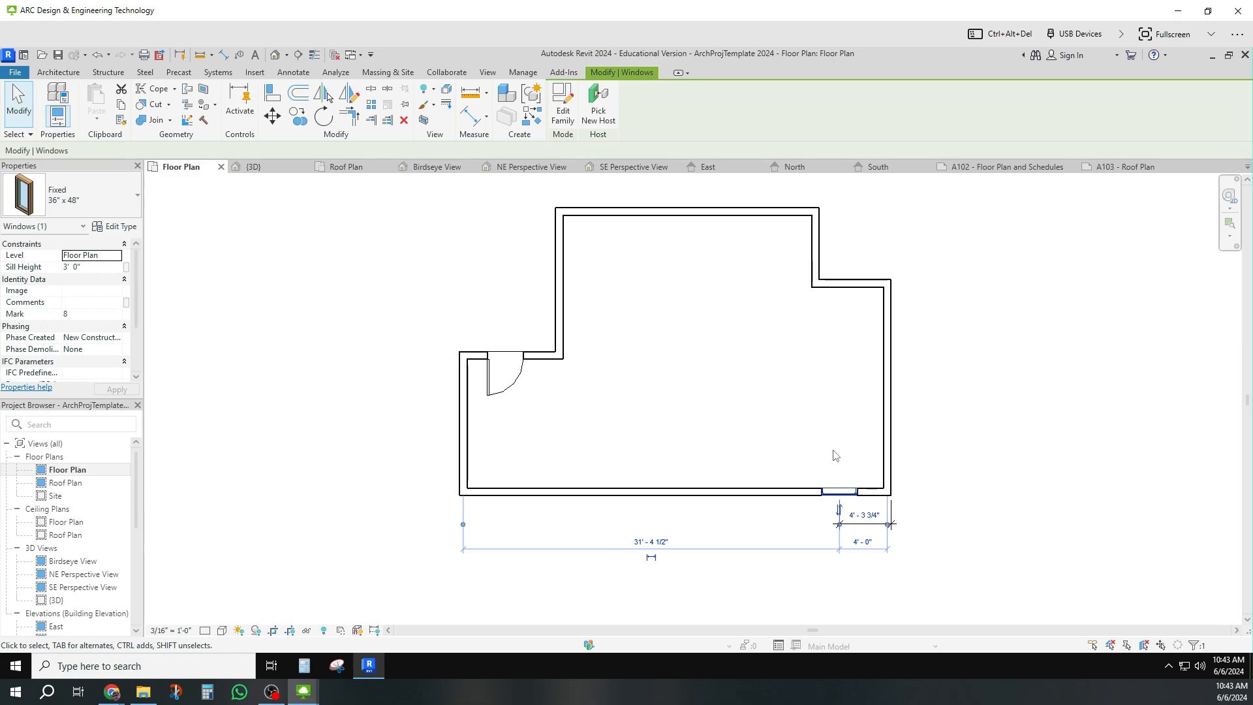
{"action": "left_click", "coordinate": [864, 515]}
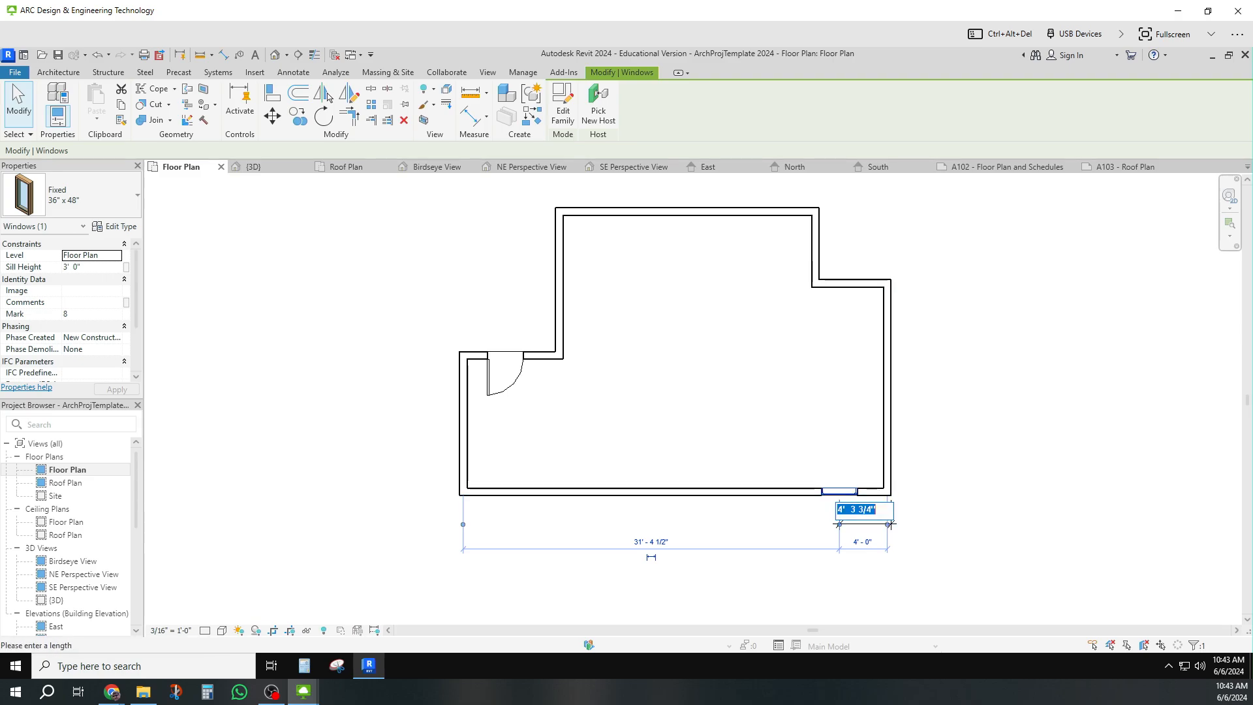
{"action": "type", "text": "4"}
{"action": "key", "text": "Return"}
{"action": "left_click", "coordinate": [973, 519]}
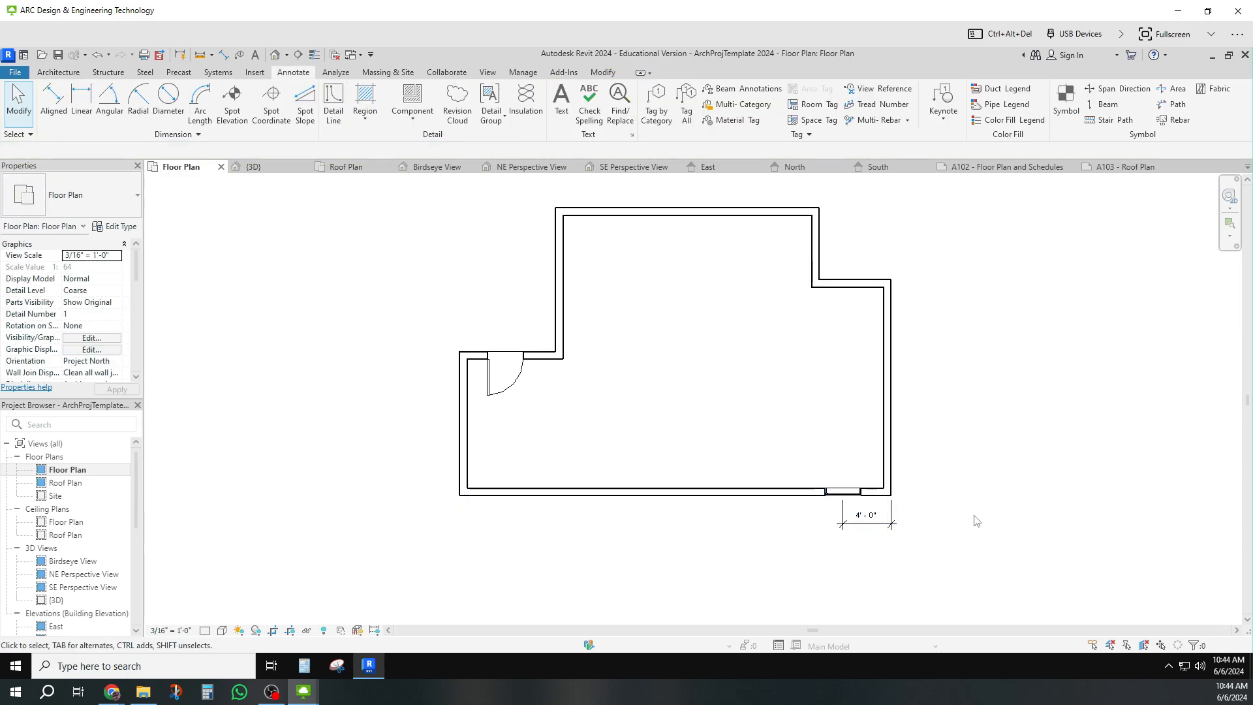
{"action": "left_click", "coordinate": [844, 494]}
{"action": "left_click", "coordinate": [866, 515]}
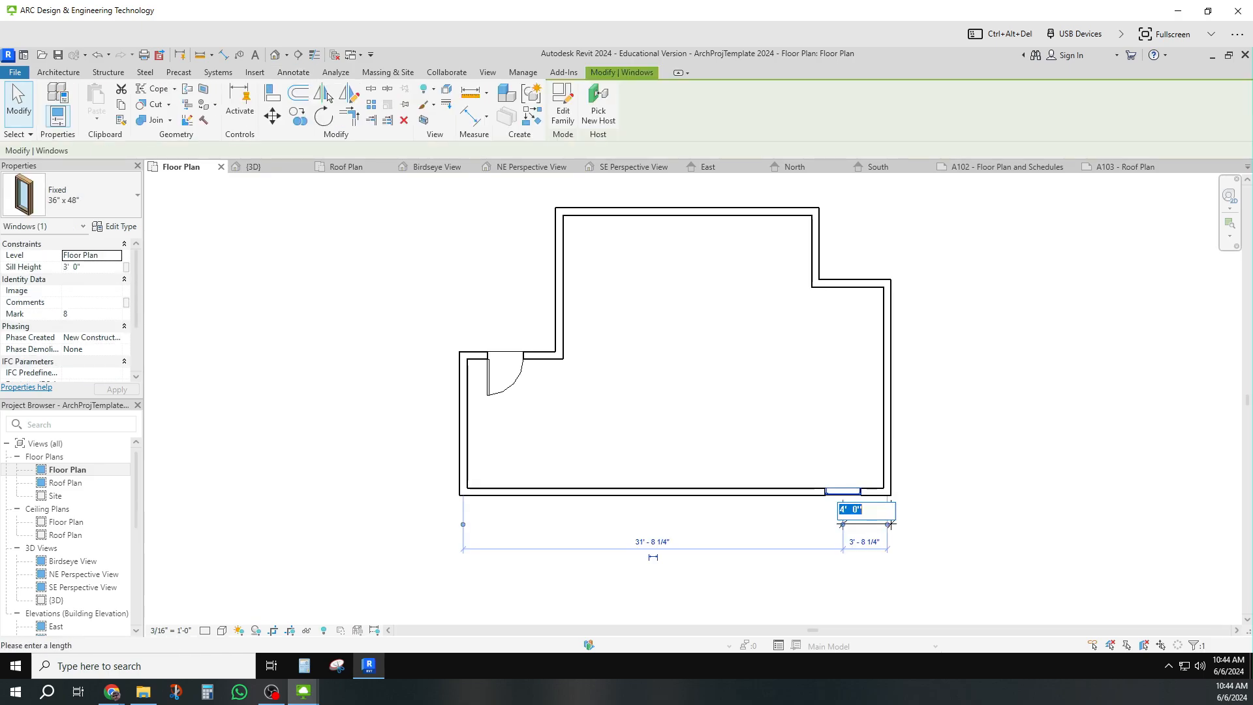
{"action": "left_click", "coordinate": [957, 511]}
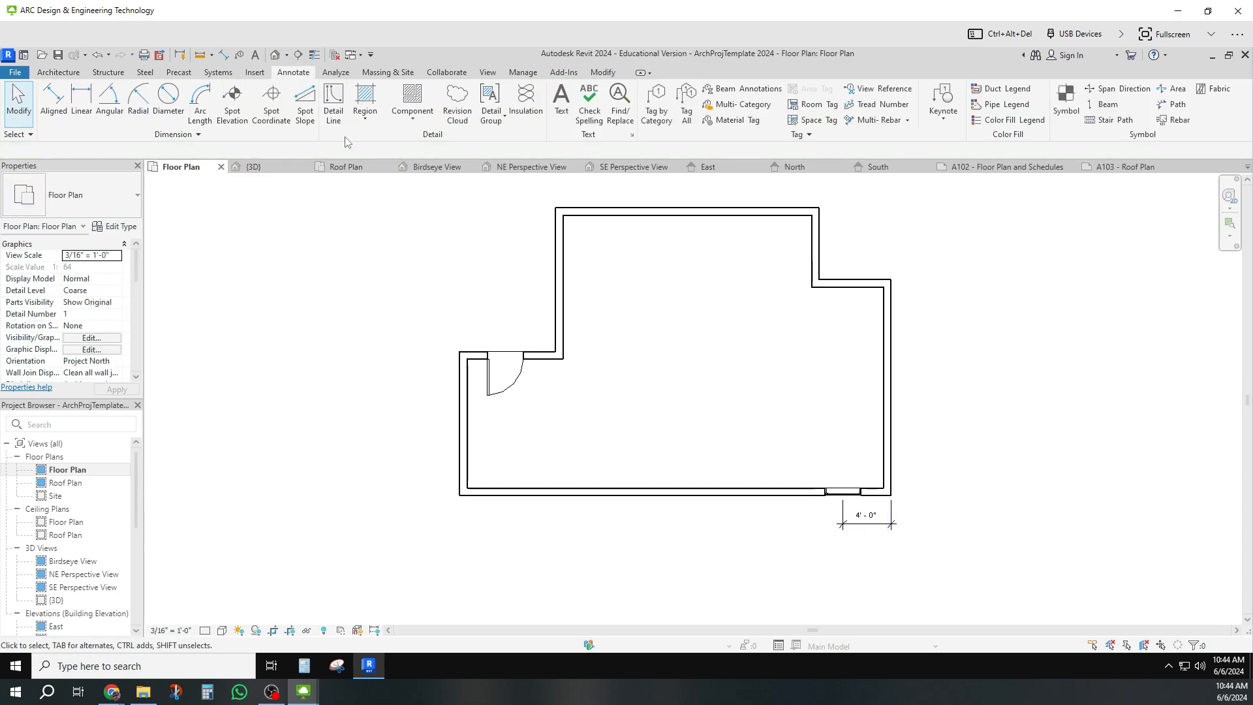
Add an overall aligned dimension below the south wall and move its witness lines to the west and east walls' outer faces
{"action": "left_click", "coordinate": [54, 99]}
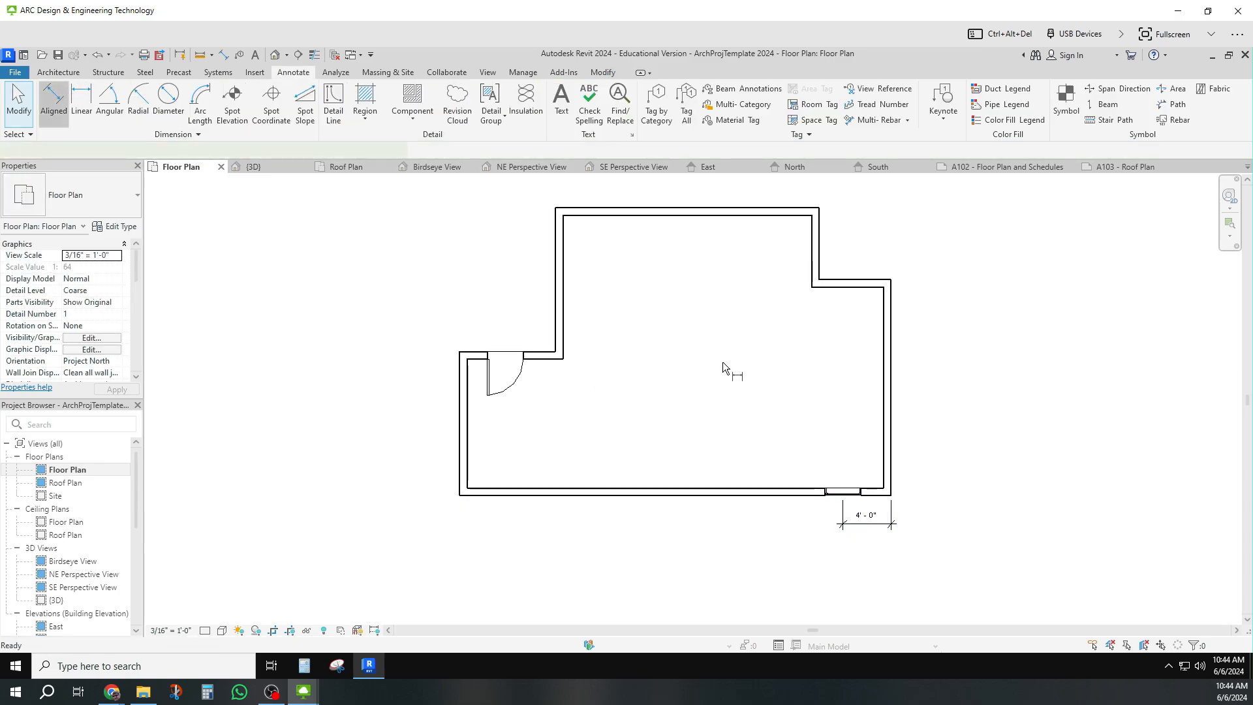
{"action": "left_click", "coordinate": [887, 471]}
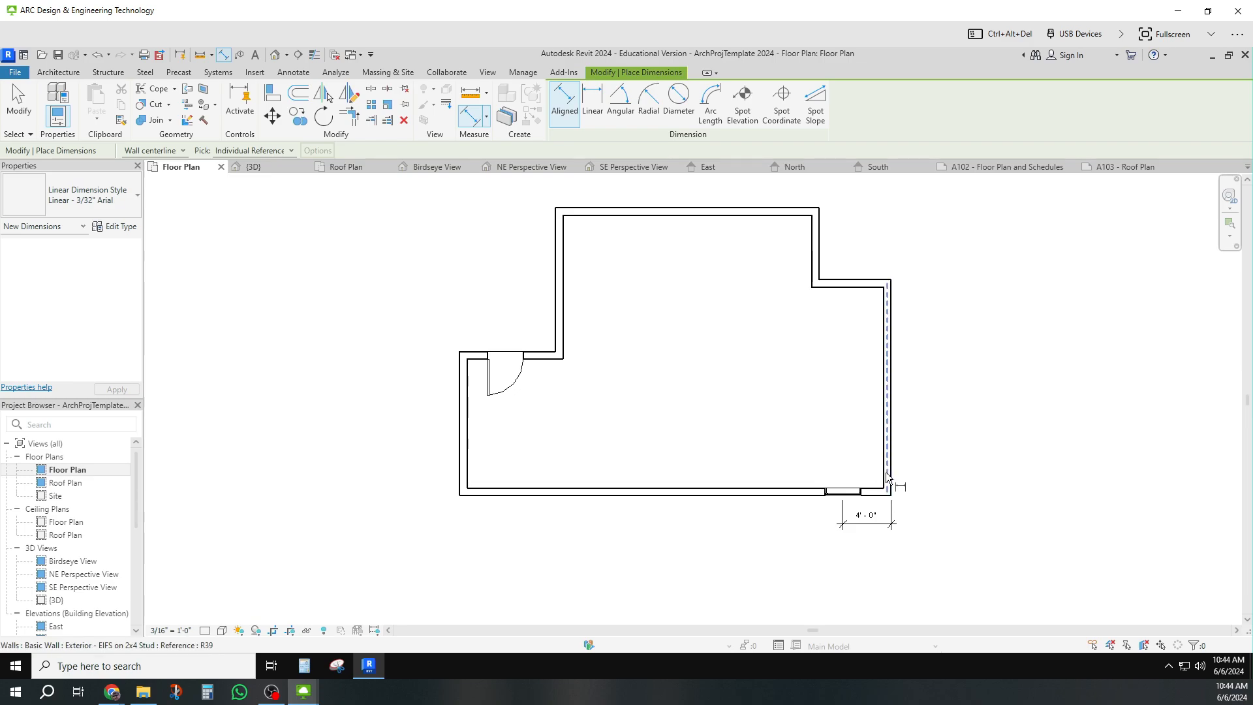
{"action": "left_click", "coordinate": [465, 488]}
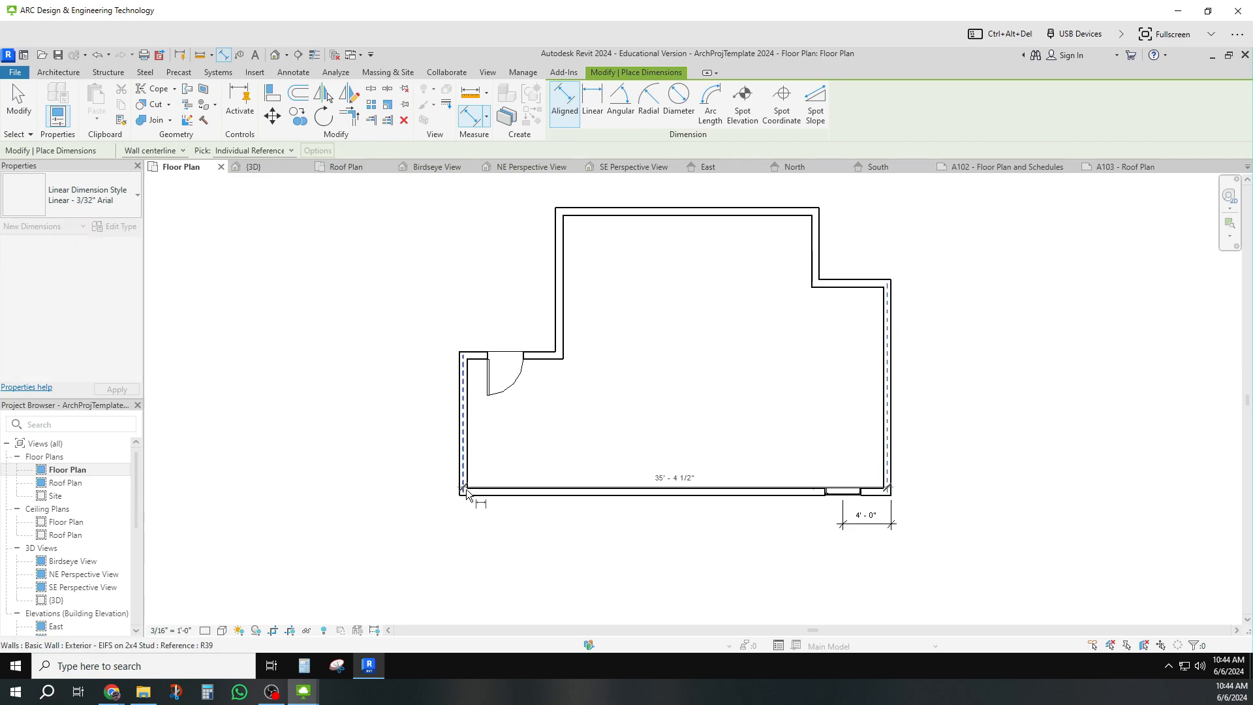
{"action": "left_click", "coordinate": [472, 547]}
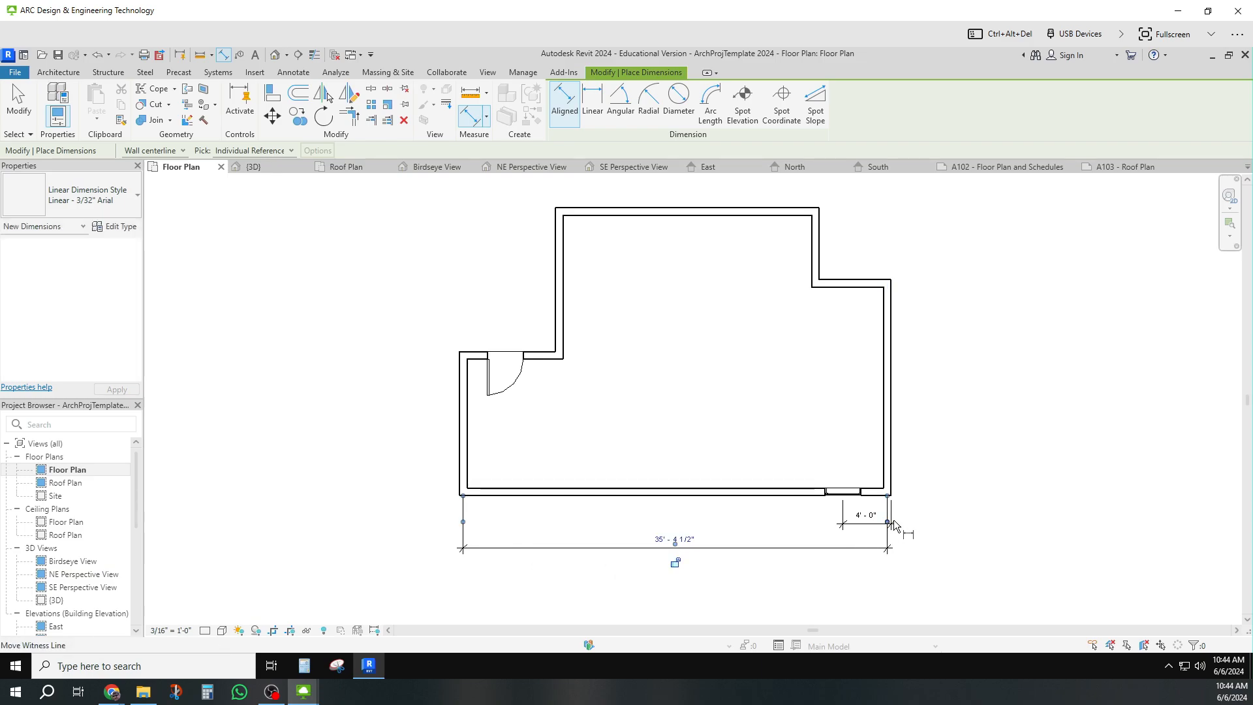
{"action": "left_click_drag", "start_coordinate": [889, 522], "coordinate": [882, 519]}
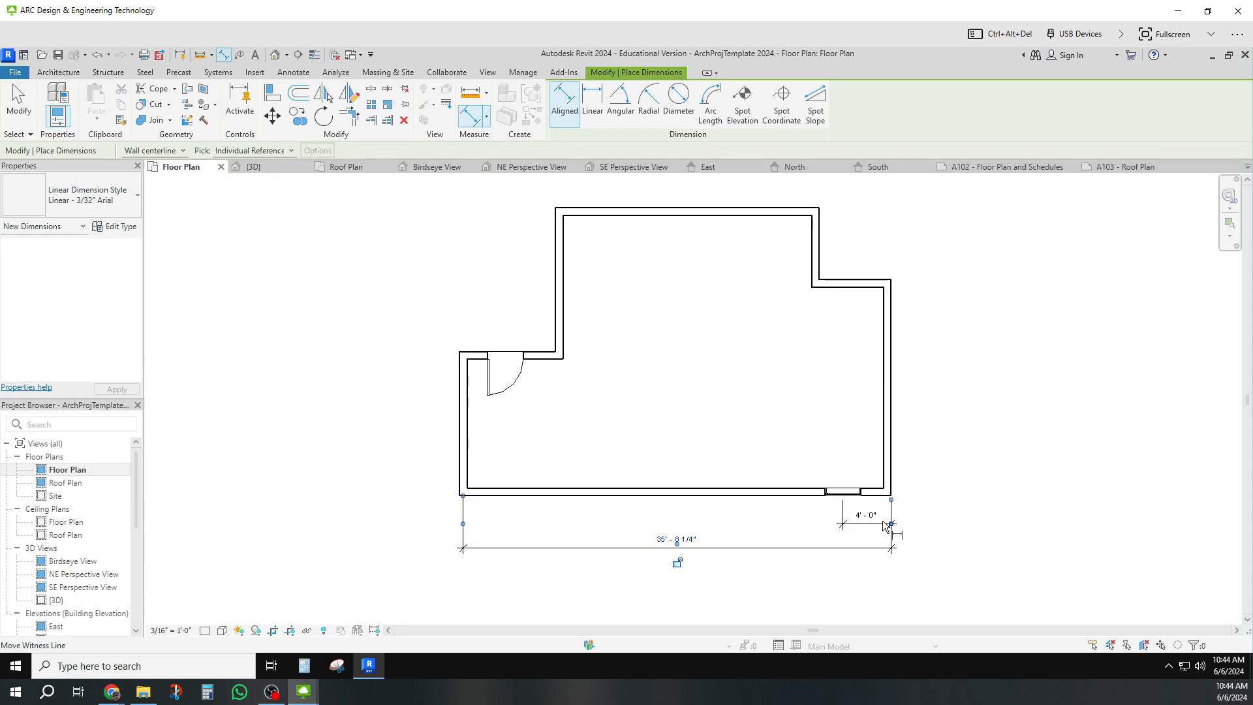
{"action": "left_click_drag", "start_coordinate": [463, 524], "coordinate": [466, 523]}
{"action": "left_click", "coordinate": [466, 523]}
{"action": "left_click", "coordinate": [514, 589]}
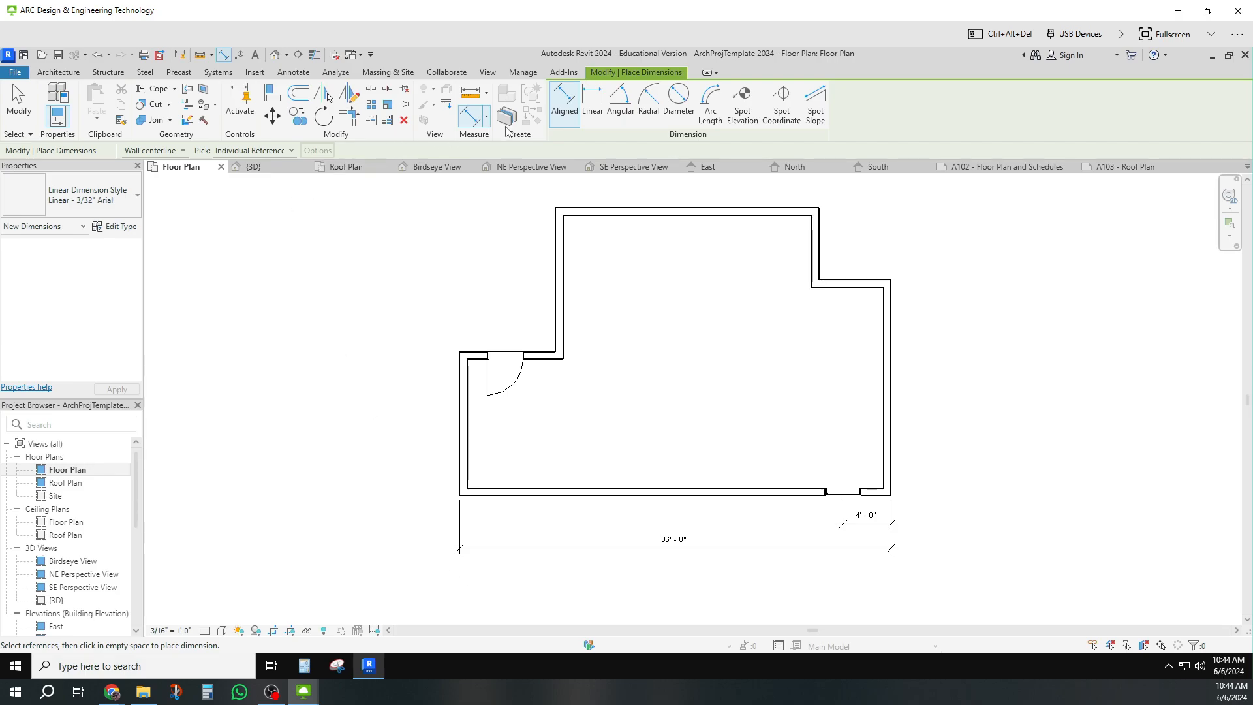
Dimension the lower west side from the south wall to the door wall, moving both witness lines to the outer faces
{"action": "left_click", "coordinate": [483, 489]}
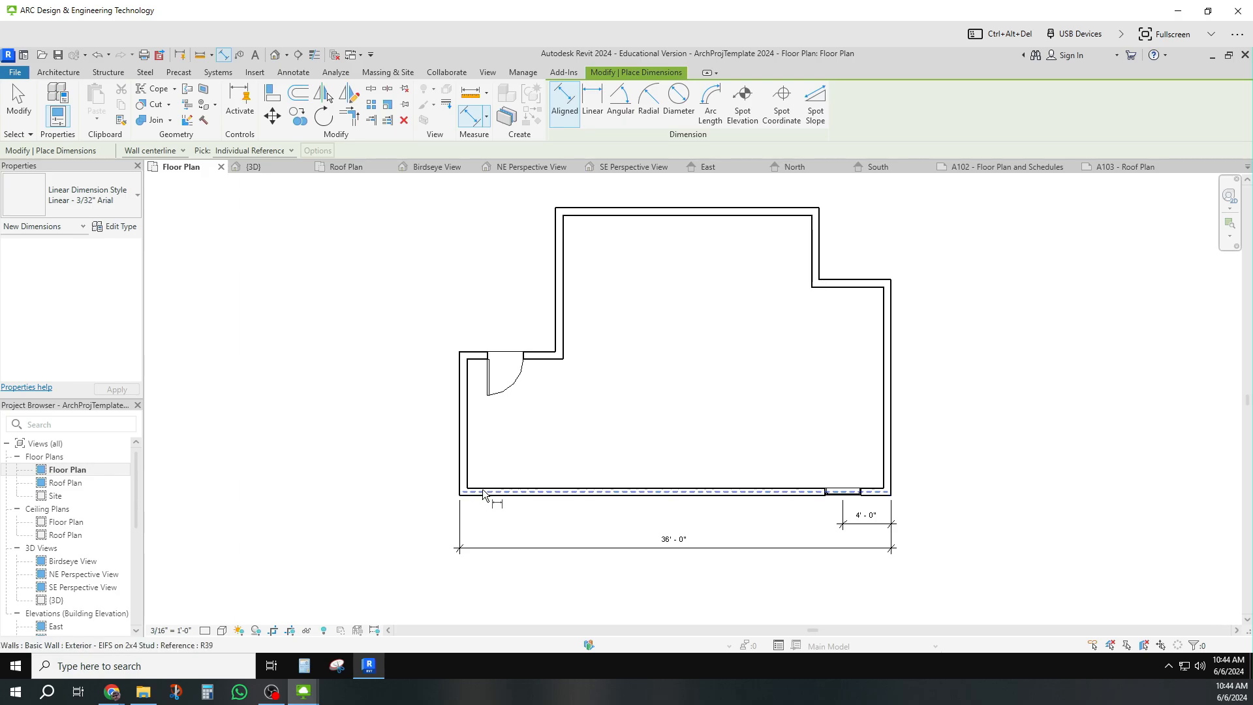
{"action": "left_click", "coordinate": [477, 359]}
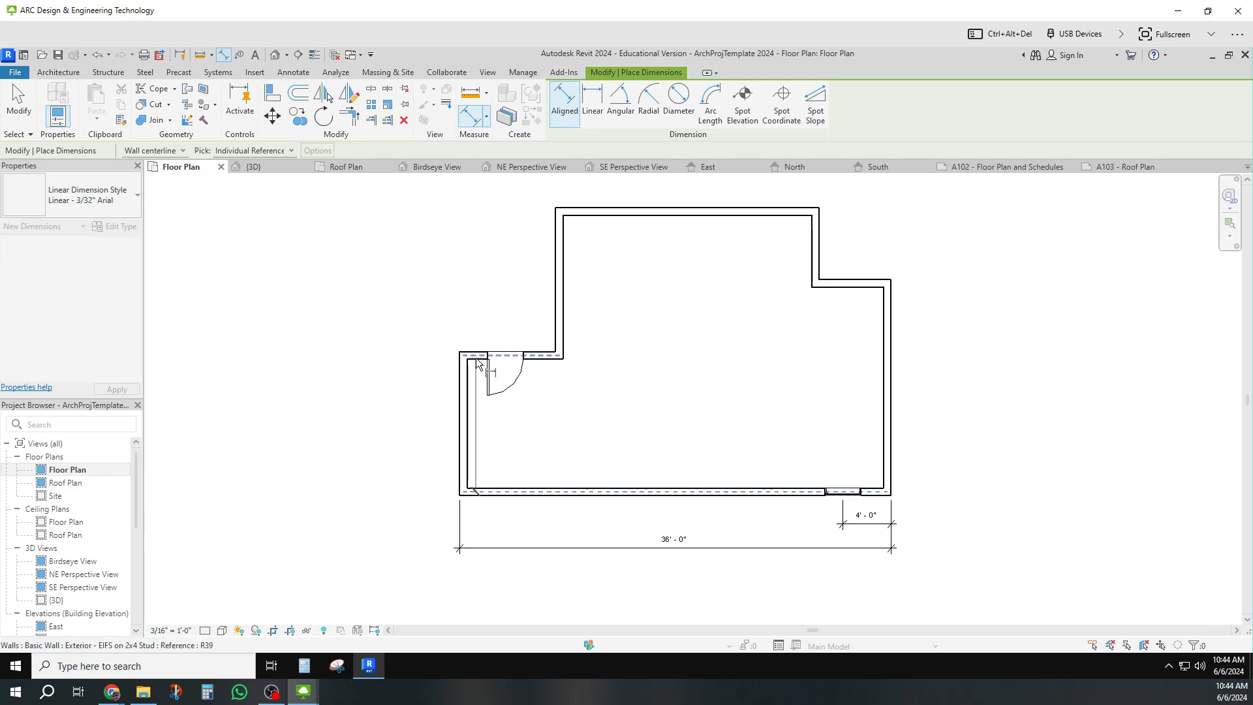
{"action": "left_click", "coordinate": [429, 399]}
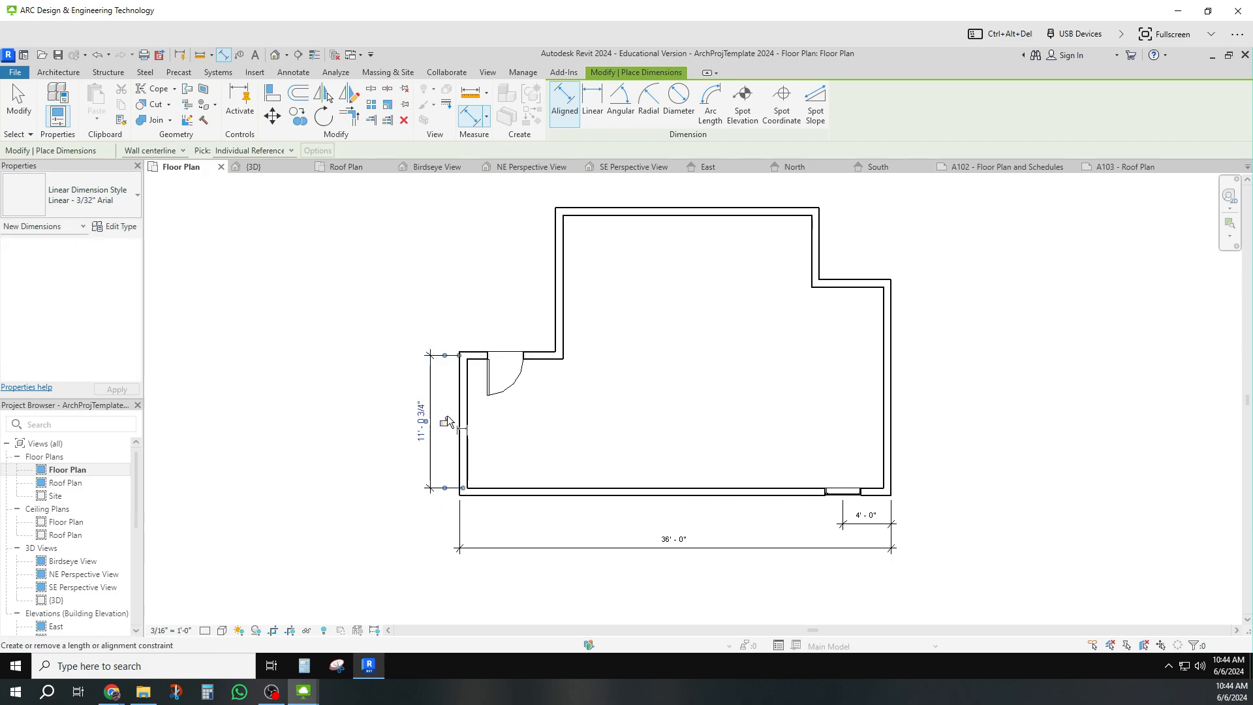
{"action": "left_click_drag", "start_coordinate": [445, 487], "coordinate": [443, 495]}
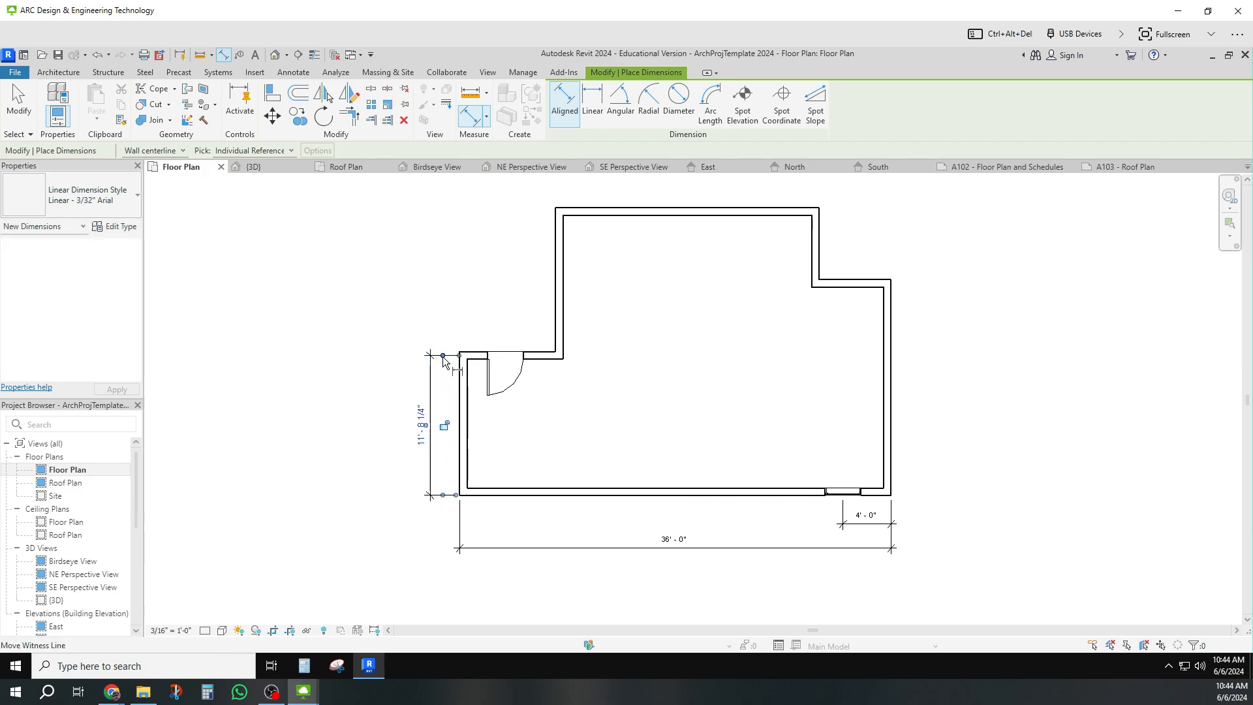
{"action": "left_click_drag", "start_coordinate": [442, 356], "coordinate": [443, 351]}
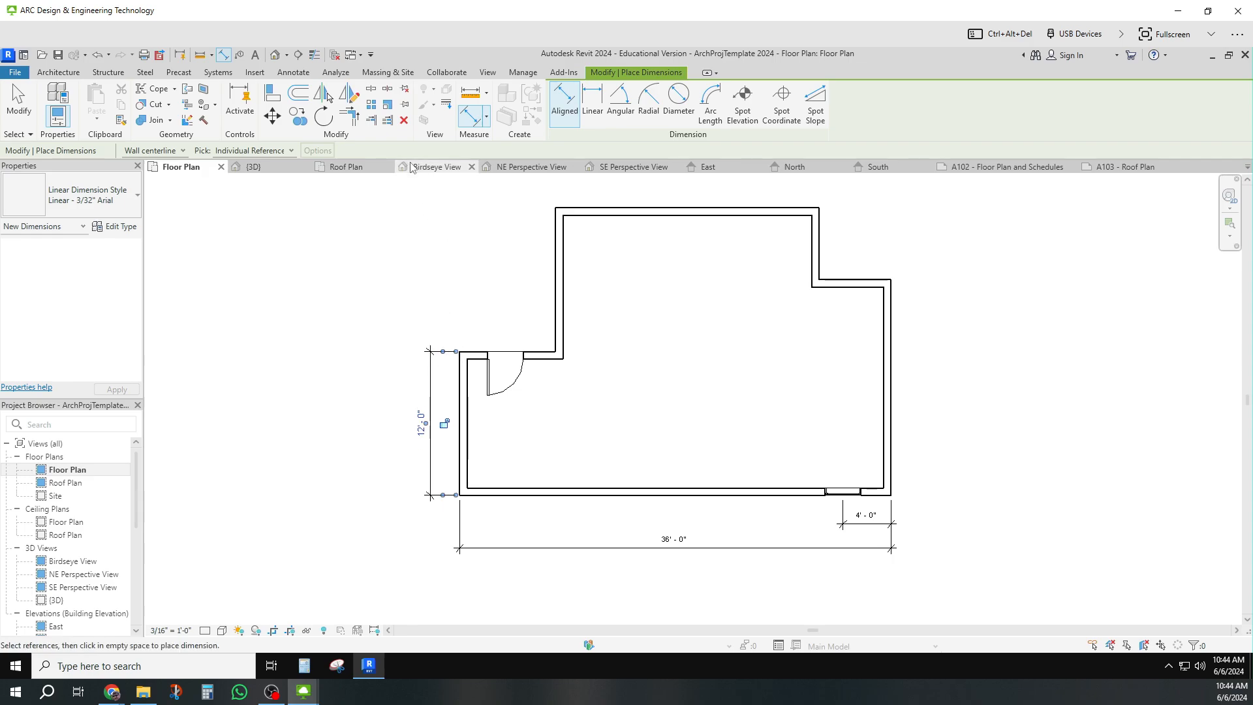
Add an aligned dimension from the door wall to the north wall, in line with the lower west-side dimension
{"action": "left_click", "coordinate": [565, 106]}
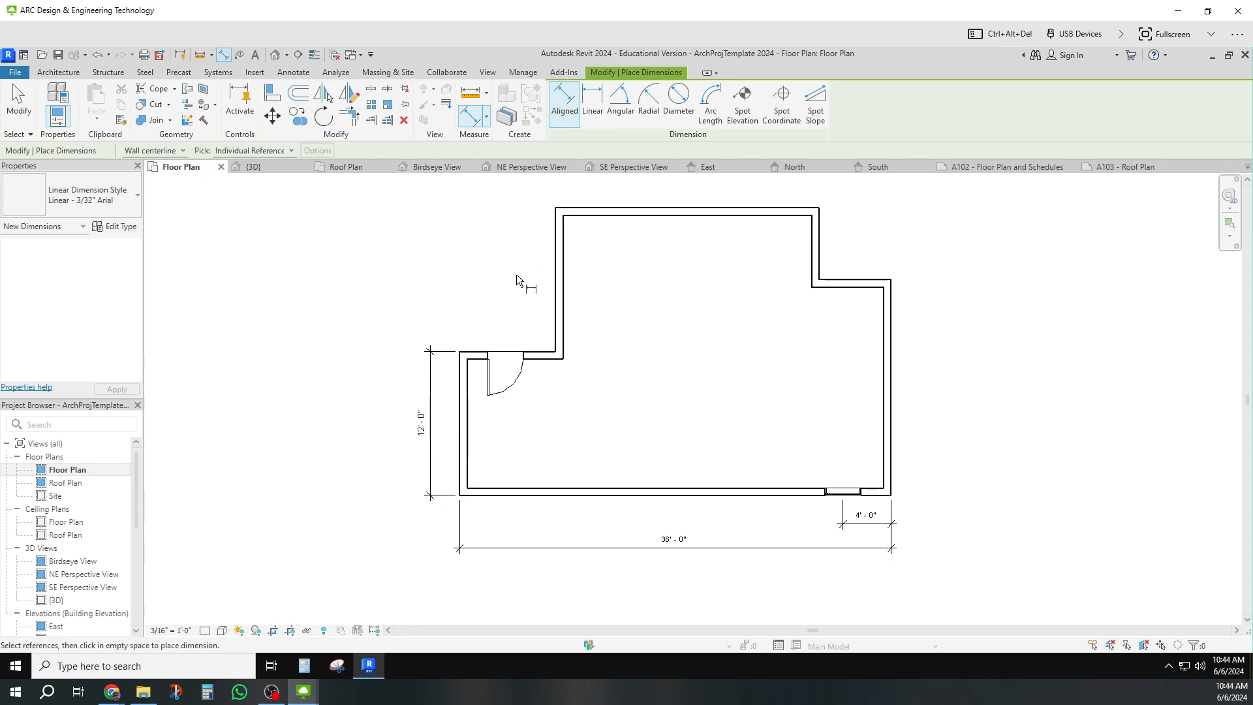
{"action": "left_click", "coordinate": [479, 357]}
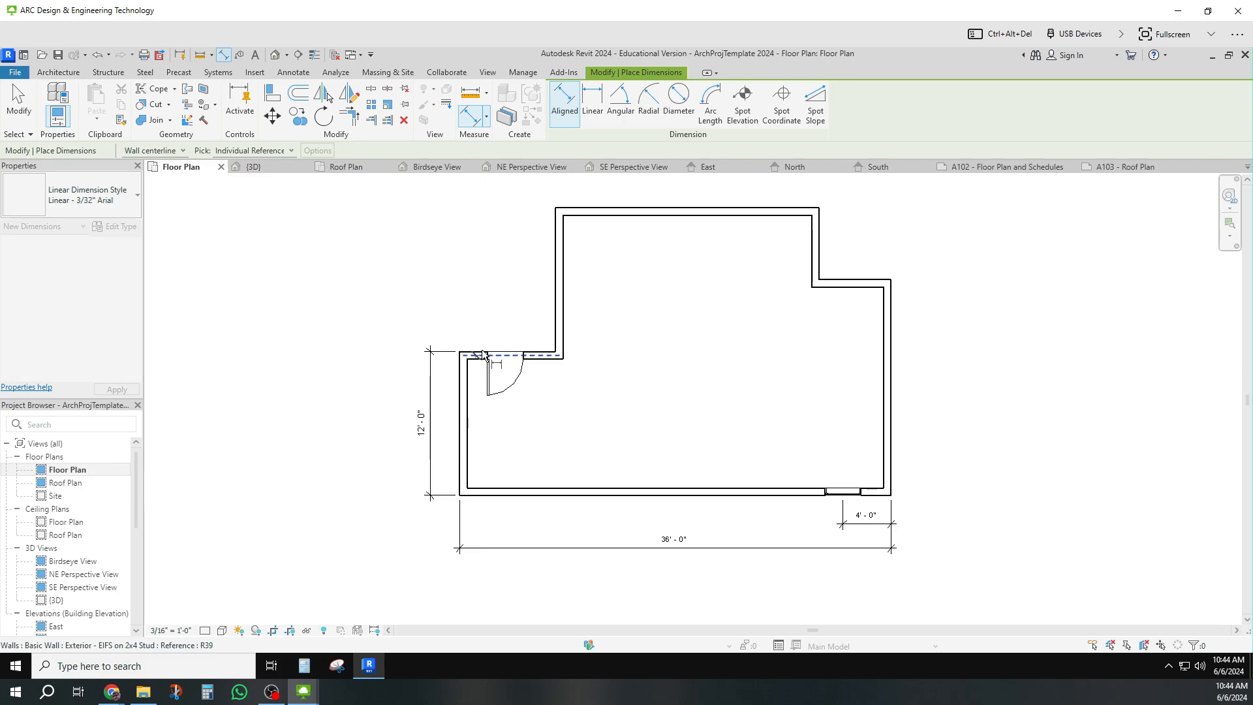
{"action": "left_click", "coordinate": [589, 212]}
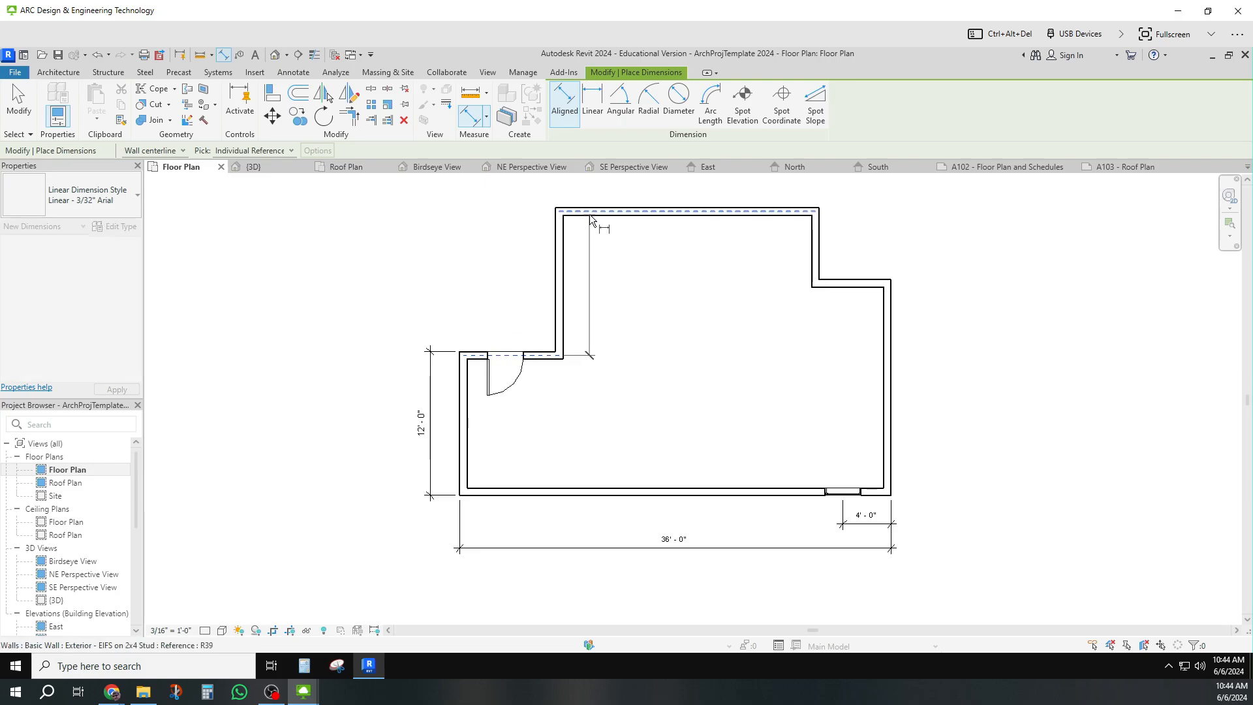
{"action": "left_click", "coordinate": [430, 353]}
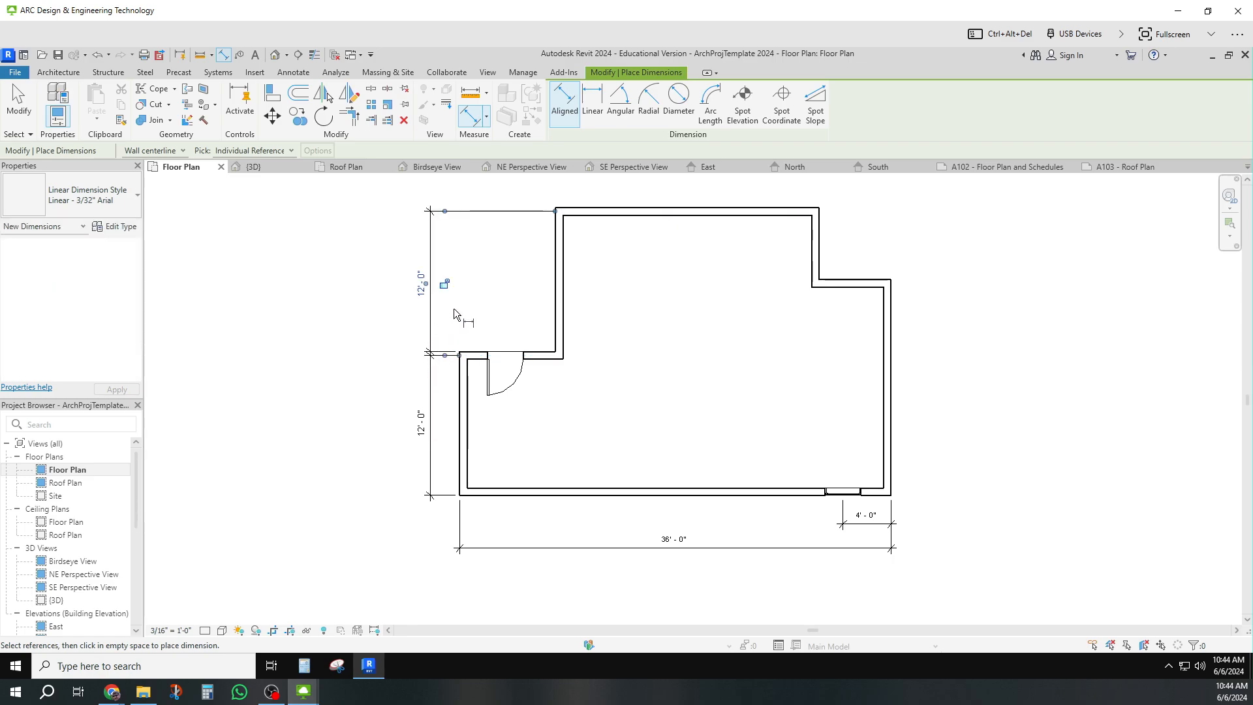
{"action": "key", "text": "Escape"}
{"action": "key", "text": "Escape"}
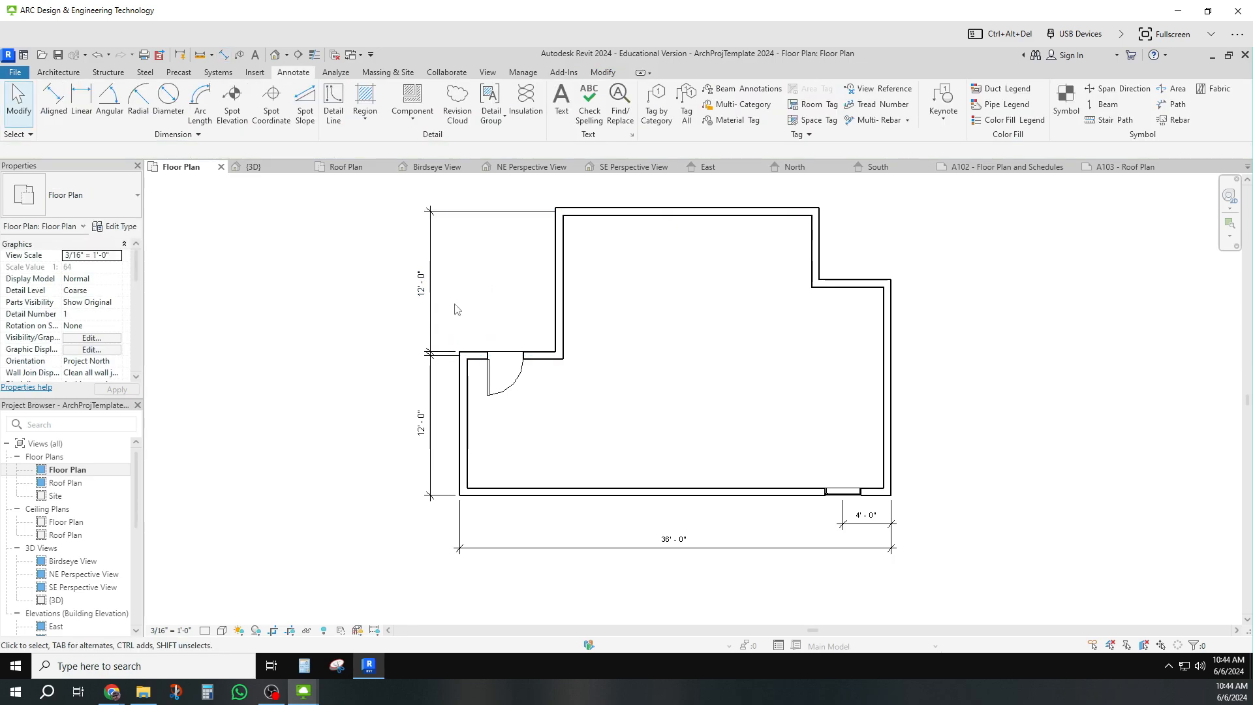
Move the upper west-side dimension's witness lines to the outer faces of the door wall and north wall
{"action": "left_click", "coordinate": [431, 300]}
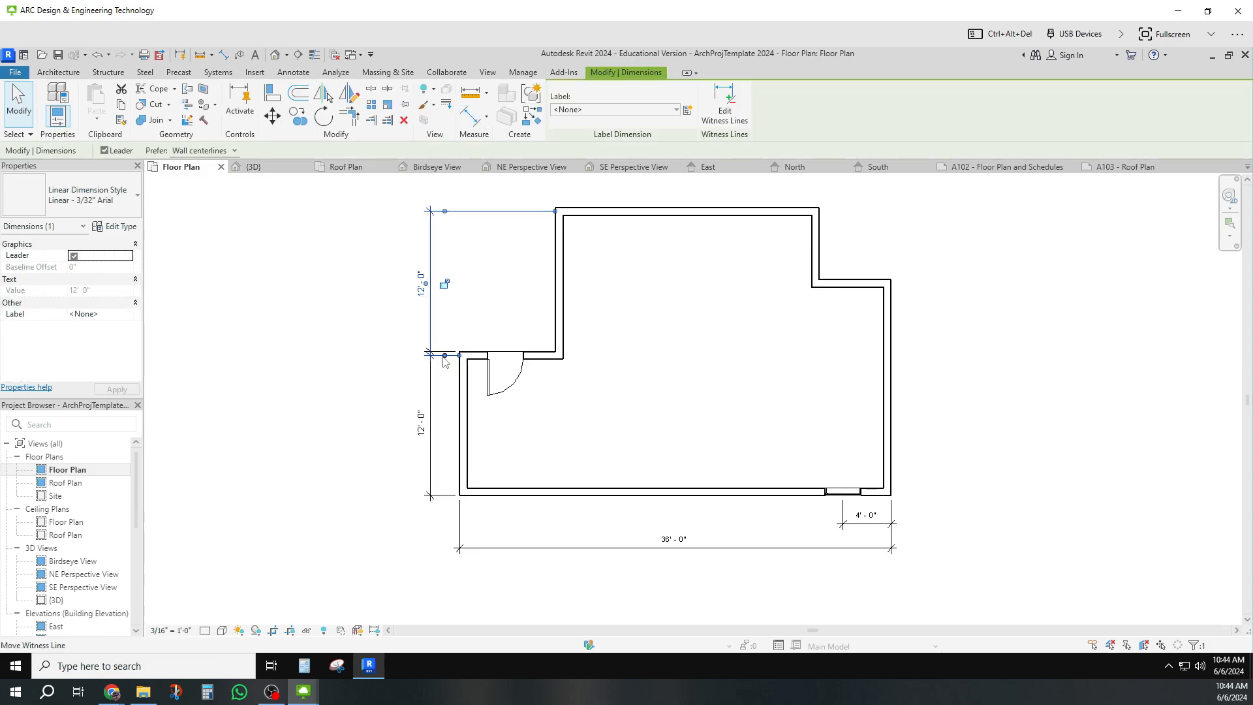
{"action": "left_click_drag", "start_coordinate": [445, 356], "coordinate": [448, 351]}
{"action": "left_click_drag", "start_coordinate": [443, 211], "coordinate": [444, 215]}
{"action": "left_click", "coordinate": [444, 213]}
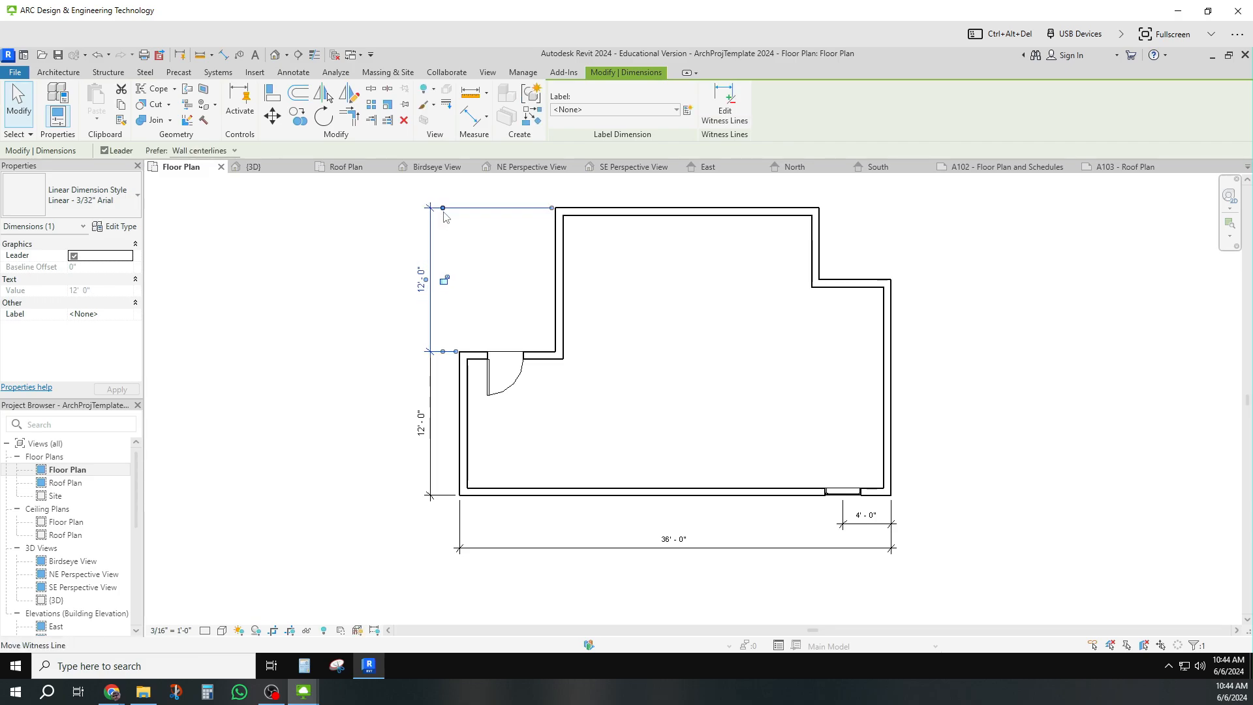
{"action": "left_click", "coordinate": [354, 239]}
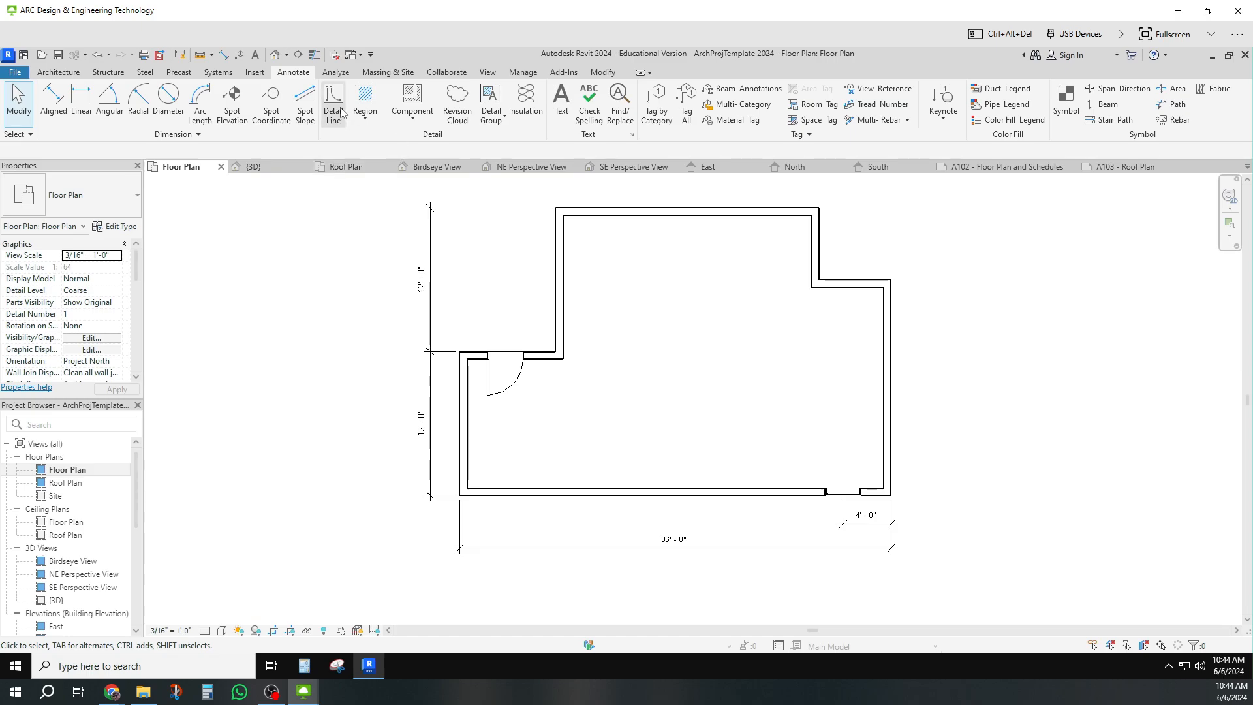
Add an overall north-south dimension outside the west-side dimensions, measured between the north and south walls' outer faces
{"action": "left_click", "coordinate": [53, 98]}
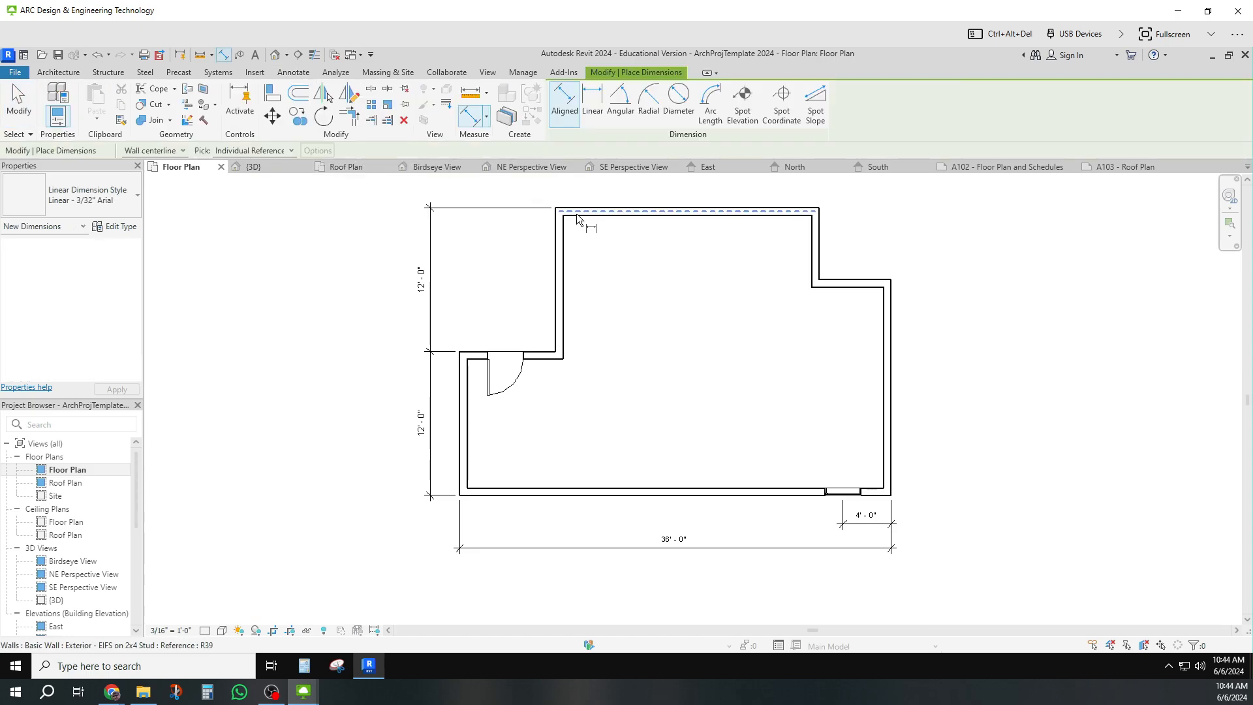
{"action": "left_click", "coordinate": [576, 242]}
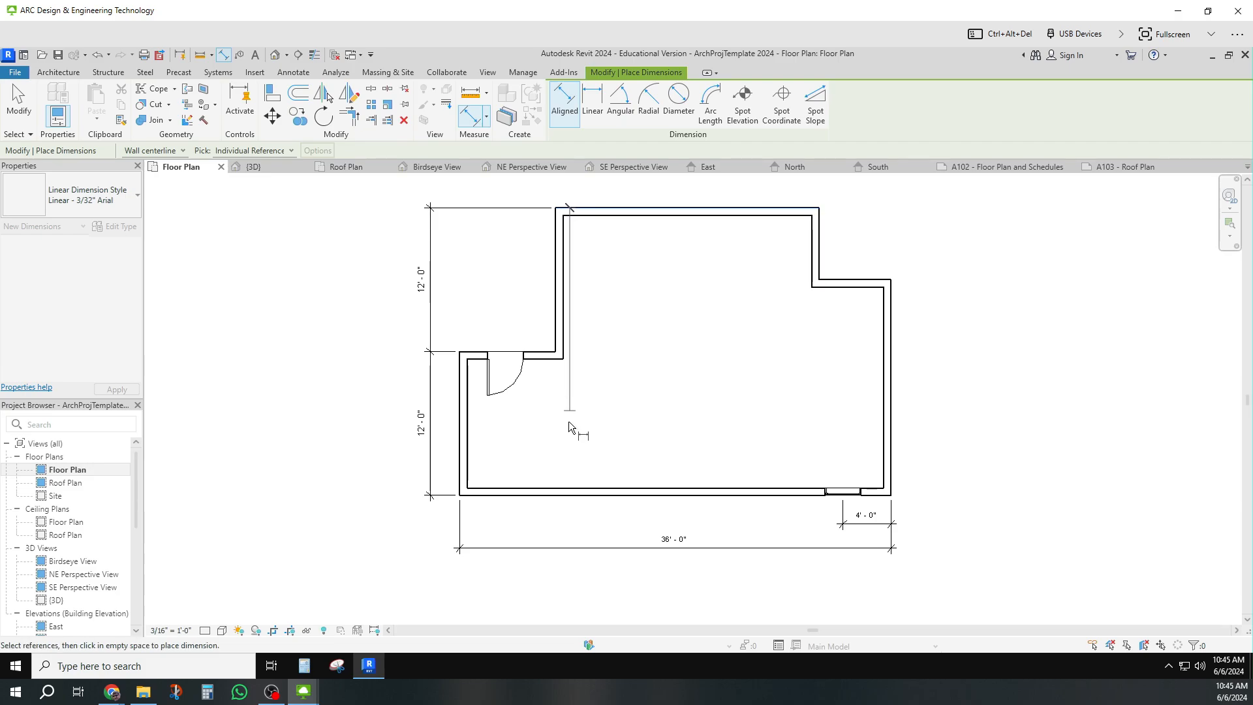
{"action": "left_click", "coordinate": [558, 491]}
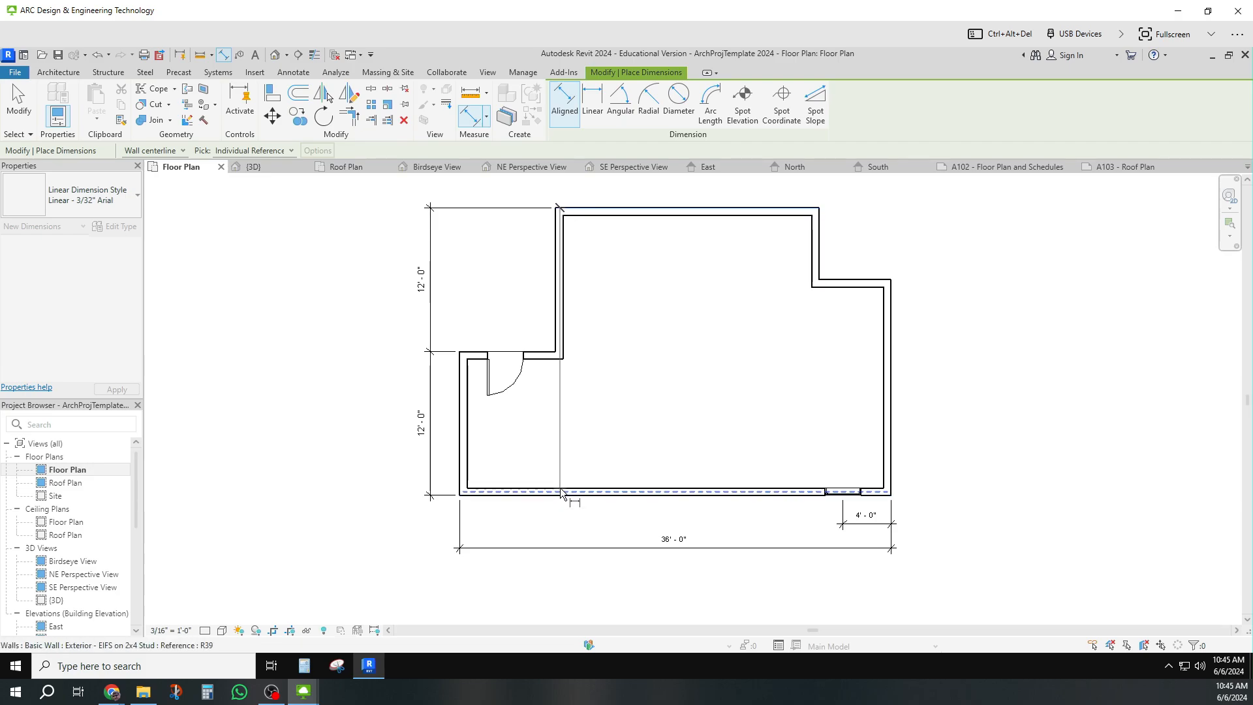
{"action": "left_click", "coordinate": [389, 493]}
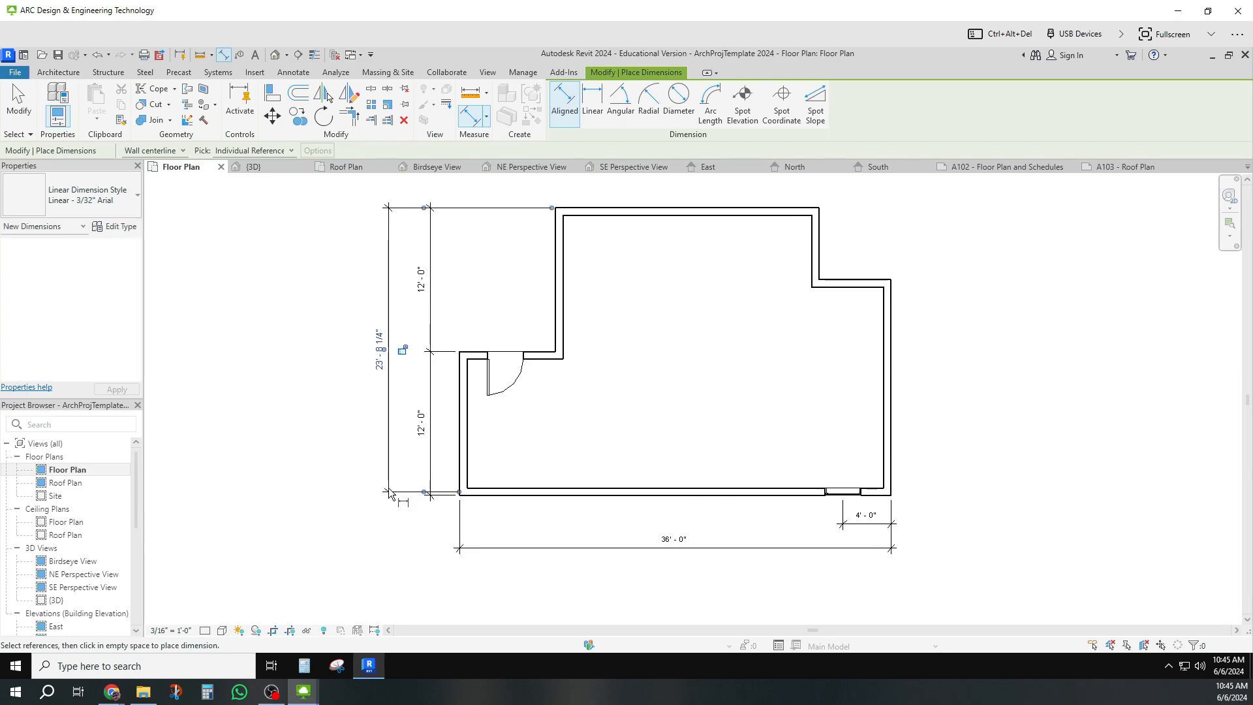
{"action": "key", "text": "Escape"}
{"action": "left_click_drag", "start_coordinate": [423, 496], "coordinate": [425, 495]}
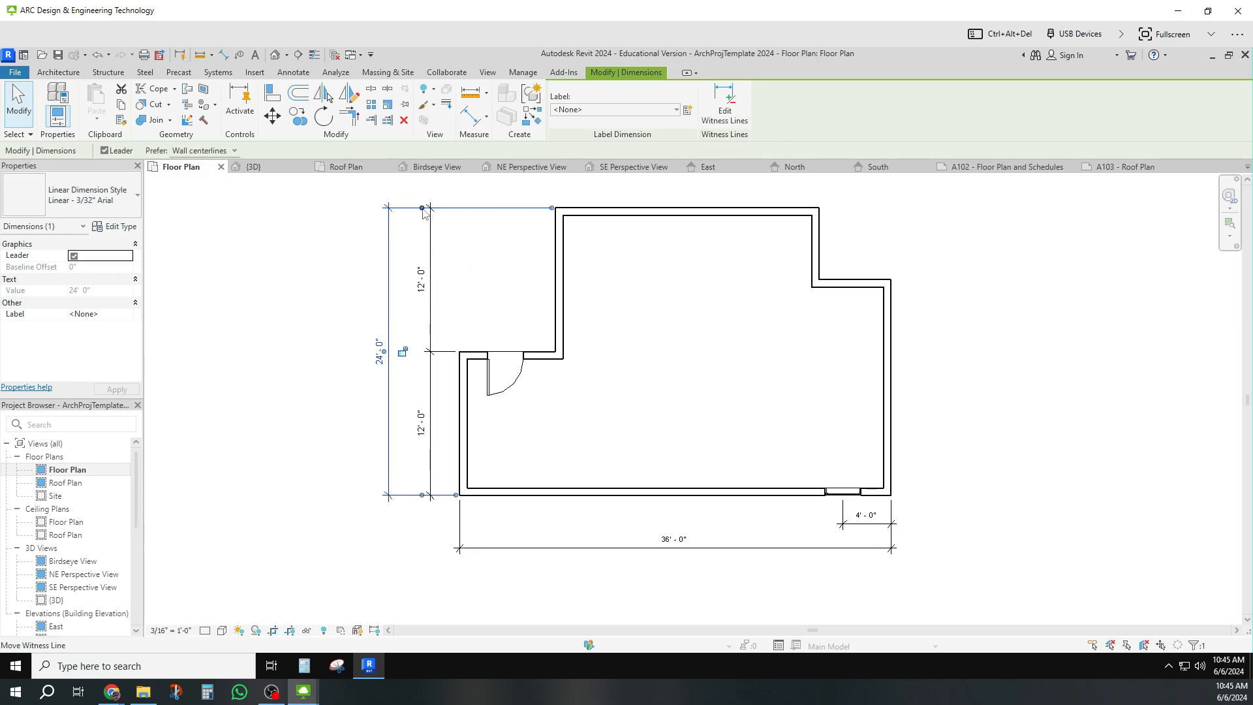
{"action": "left_click", "coordinate": [316, 269]}
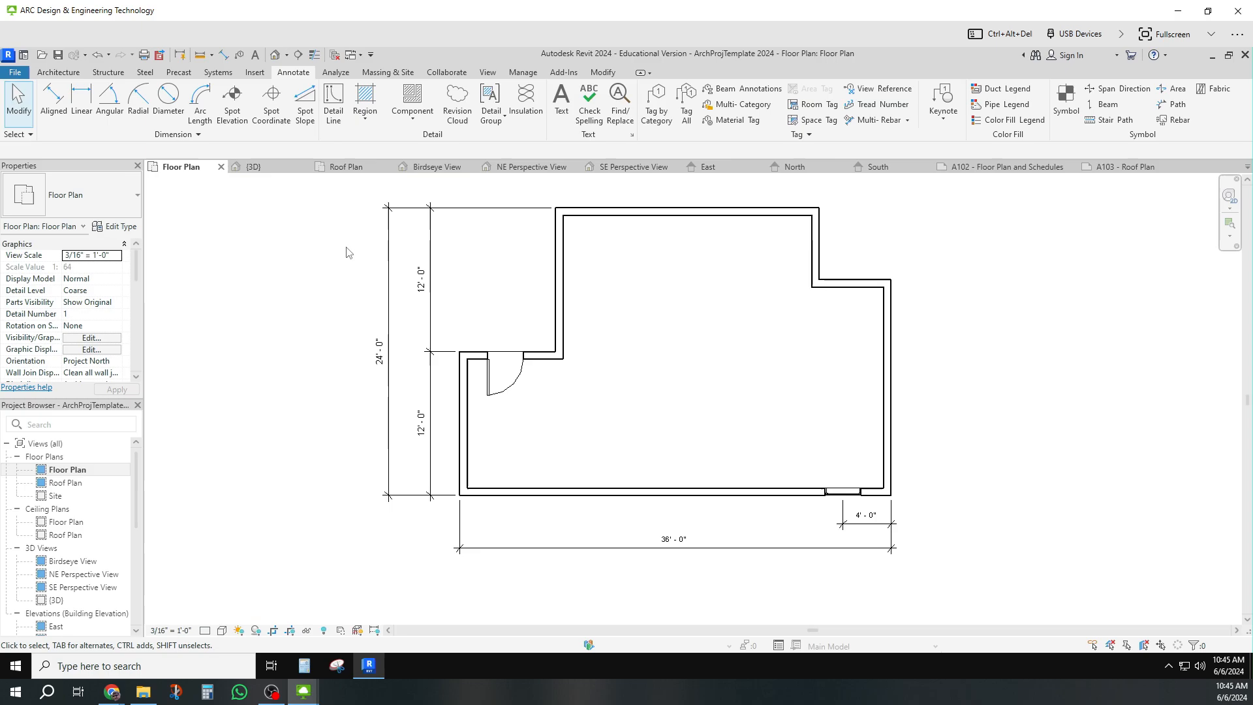
Dimension from the west wall's outer face to the door's center, placing the dimension line above the north wall's level
{"action": "left_click", "coordinate": [61, 101]}
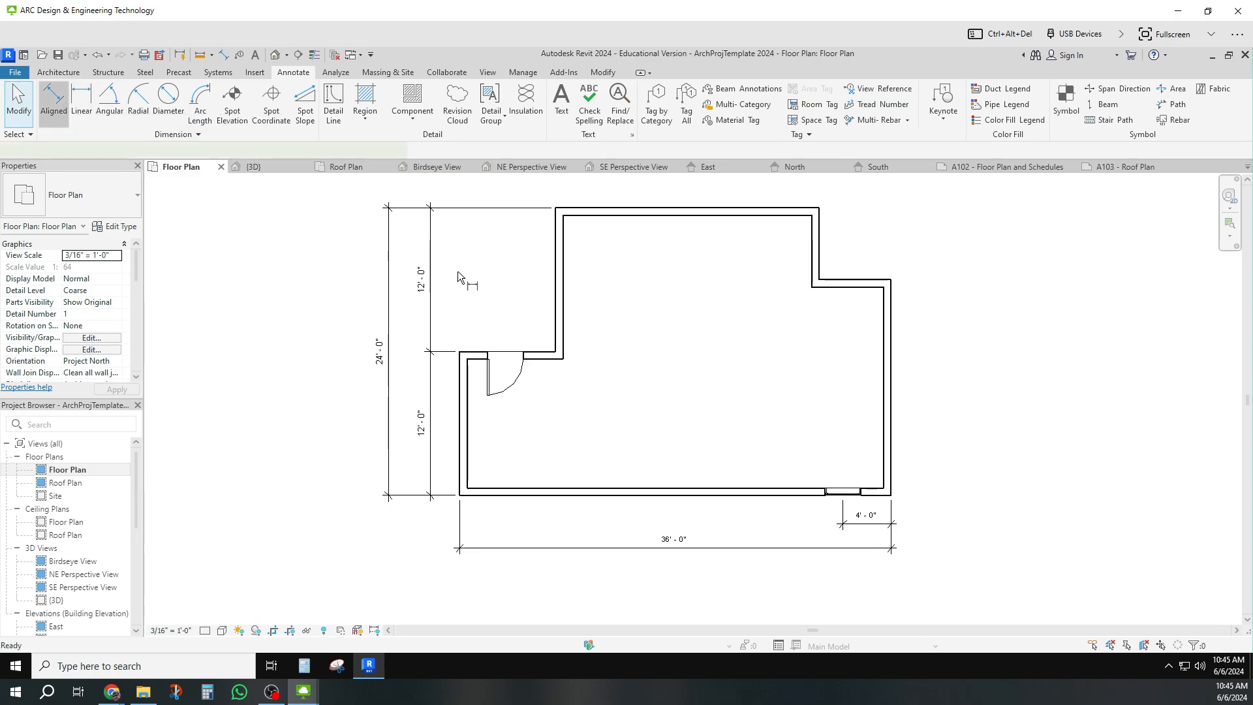
{"action": "left_click", "coordinate": [467, 363]}
{"action": "left_click", "coordinate": [506, 346]}
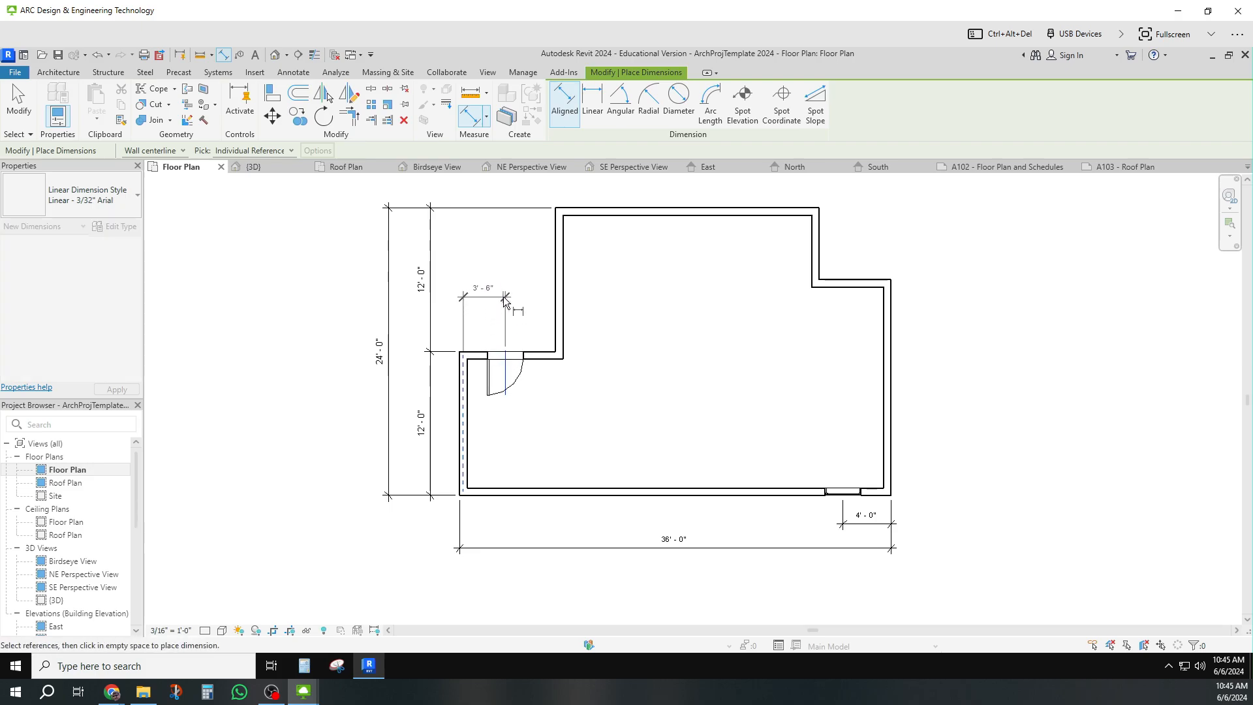
{"action": "scroll", "coordinate": [504, 298], "scroll_direction": "down", "scroll_amount": 1}
{"action": "middle_click_drag", "start_coordinate": [504, 298], "coordinate": [498, 359]}
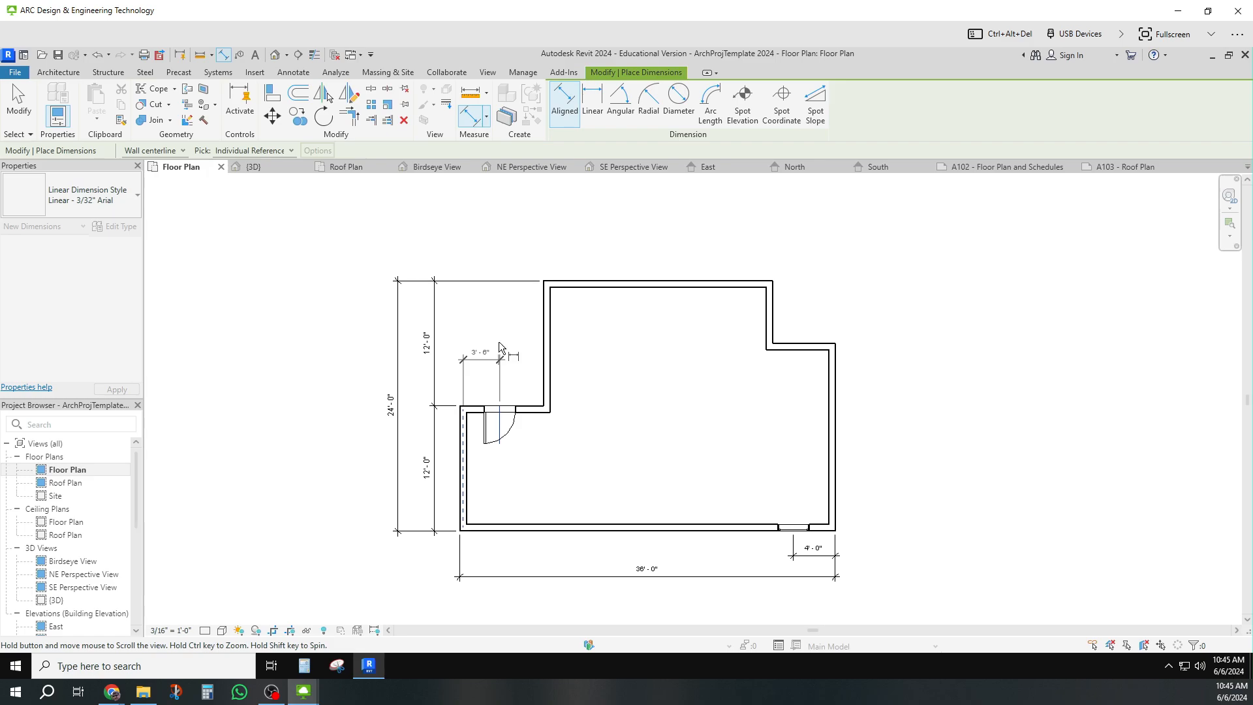
{"action": "left_click", "coordinate": [500, 257]}
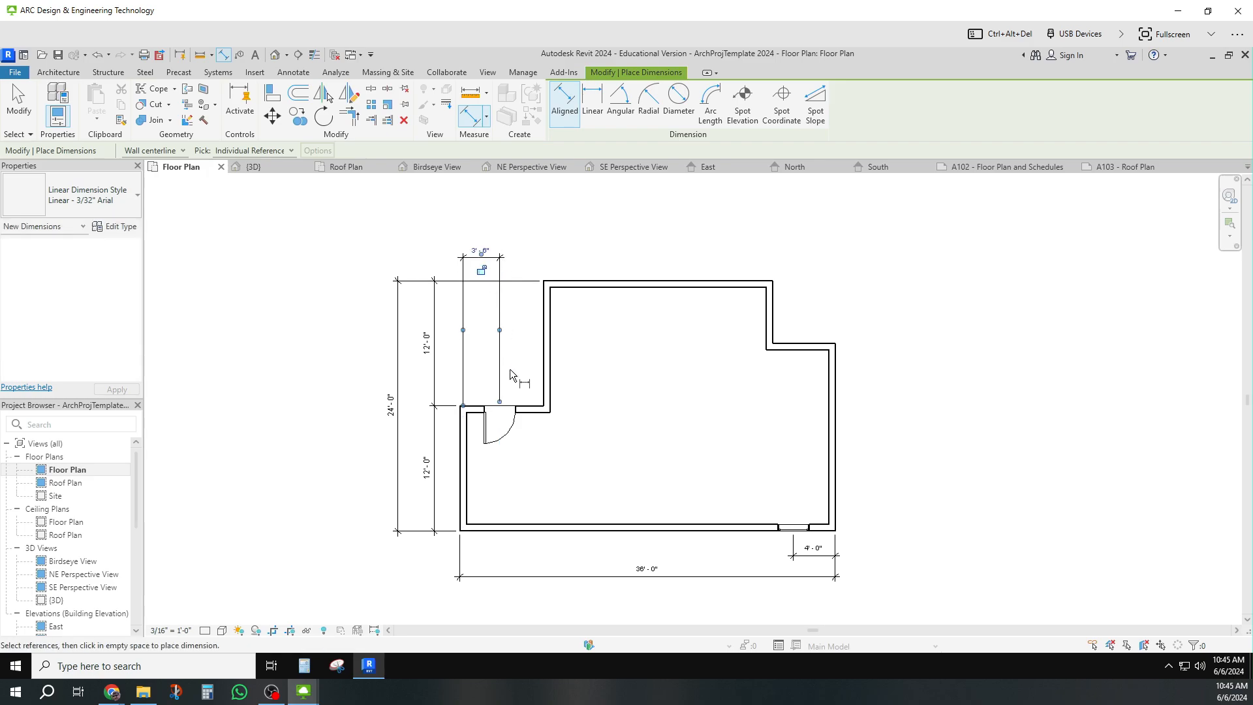
{"action": "left_click_drag", "start_coordinate": [463, 330], "coordinate": [468, 330]}
{"action": "scroll", "coordinate": [487, 247], "scroll_direction": "up", "scroll_amount": 2}
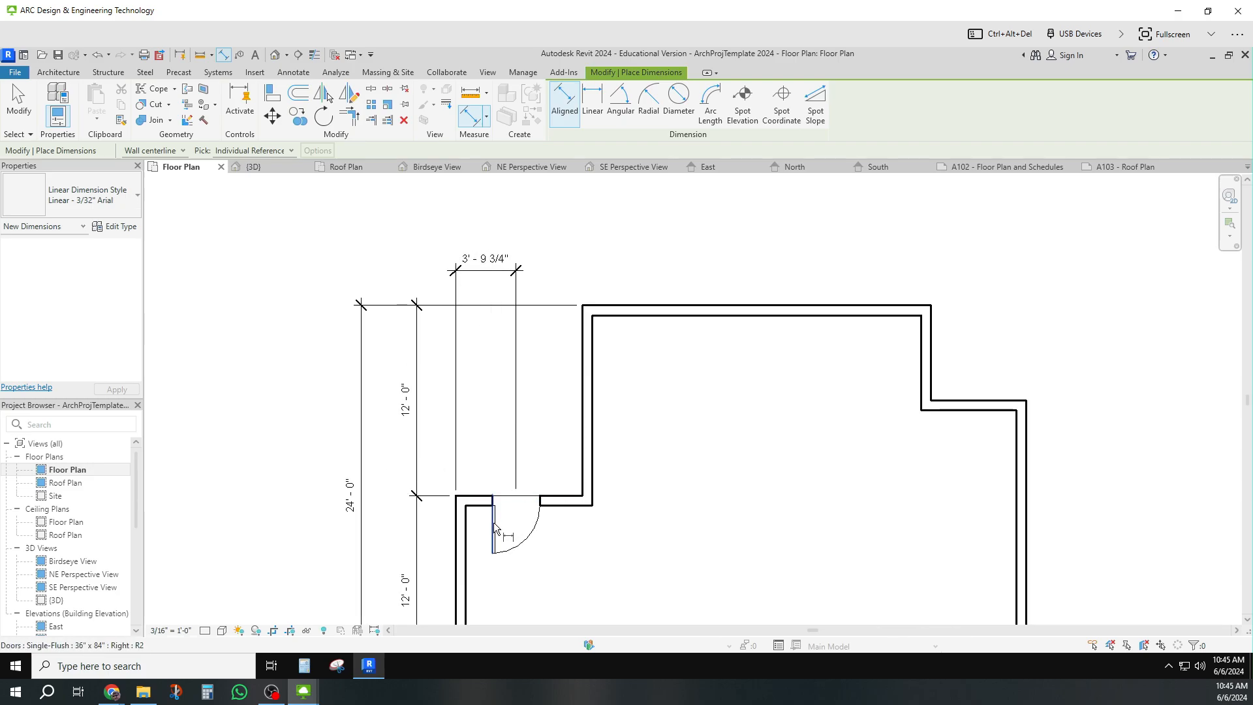
{"action": "key", "text": "Escape"}
{"action": "key", "text": "Escape"}
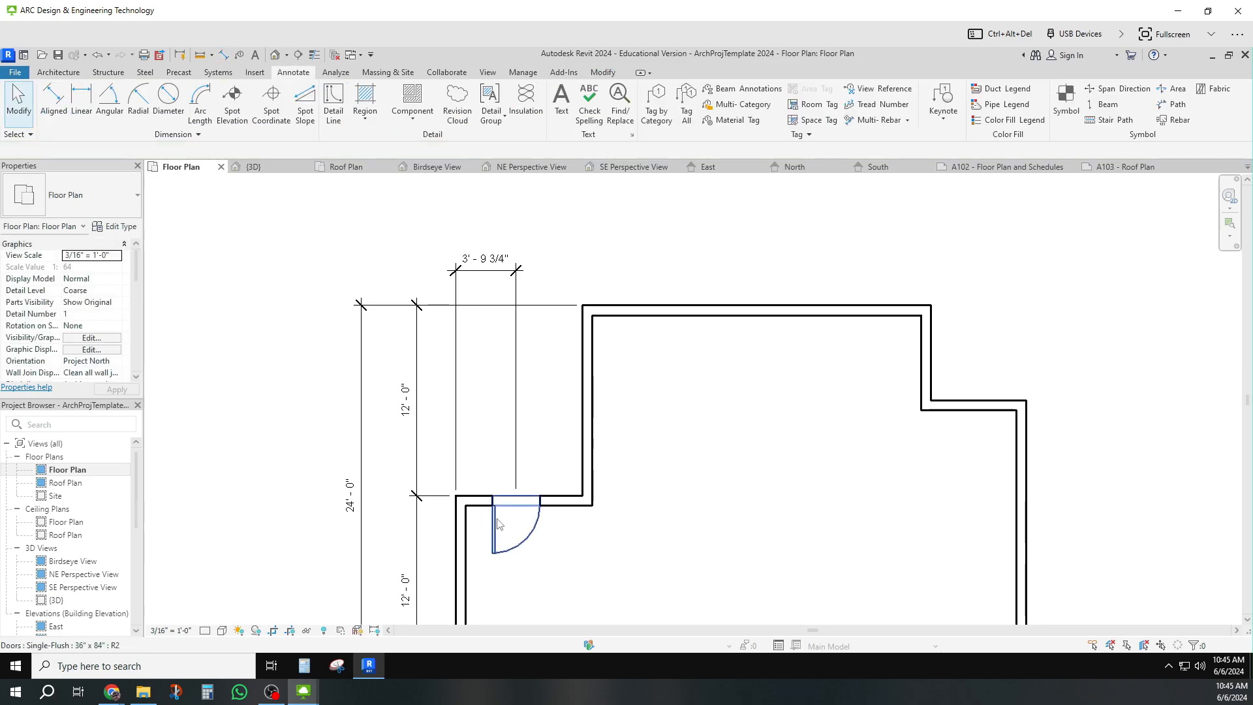
Set the dimension from the west wall's outer face to the door's center to 3' 6", moving the door
{"action": "left_click", "coordinate": [498, 505]}
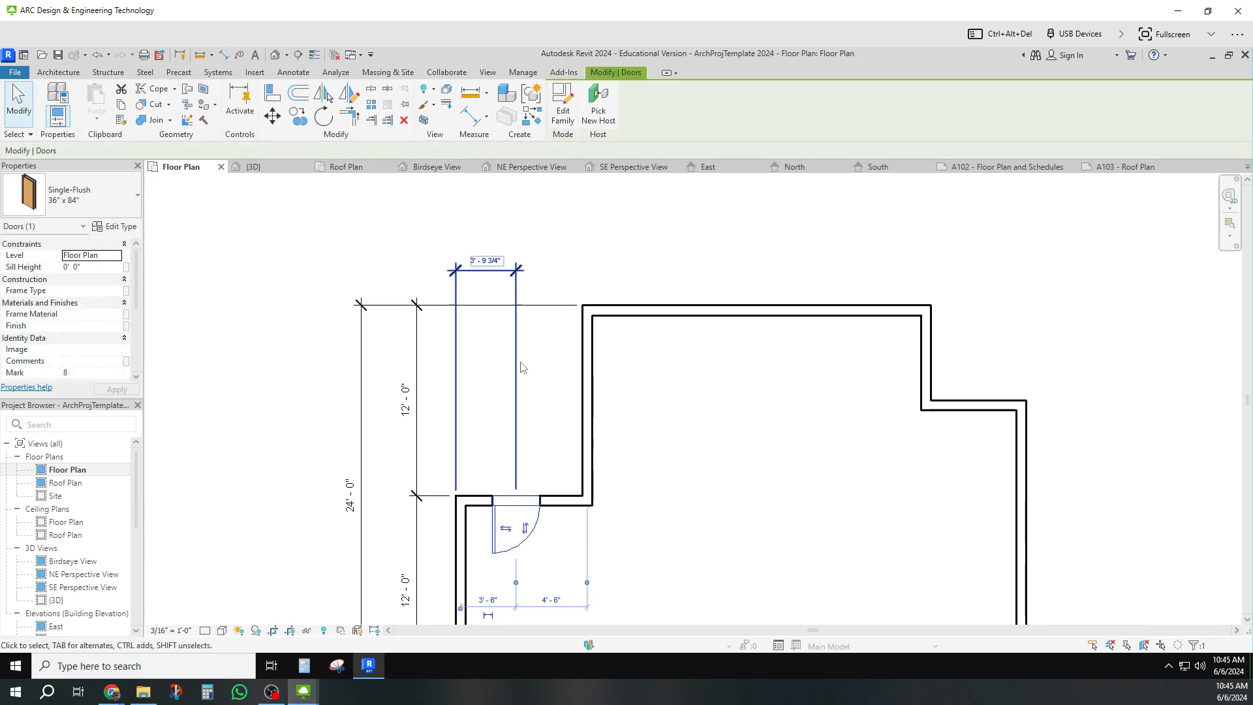
{"action": "left_click", "coordinate": [488, 262]}
{"action": "left_click_drag", "start_coordinate": [498, 255], "coordinate": [485, 255]}
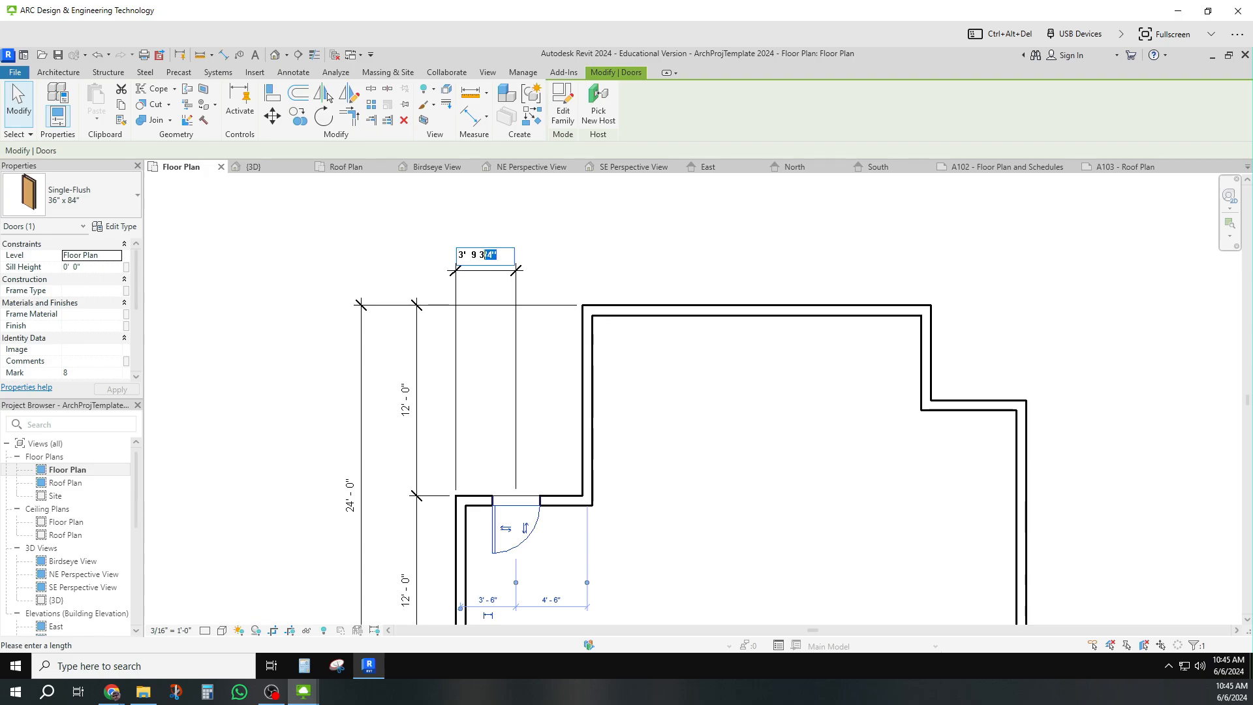
{"action": "type", "text": "6"}
{"action": "key", "text": "Return"}
{"action": "left_click", "coordinate": [525, 245]}
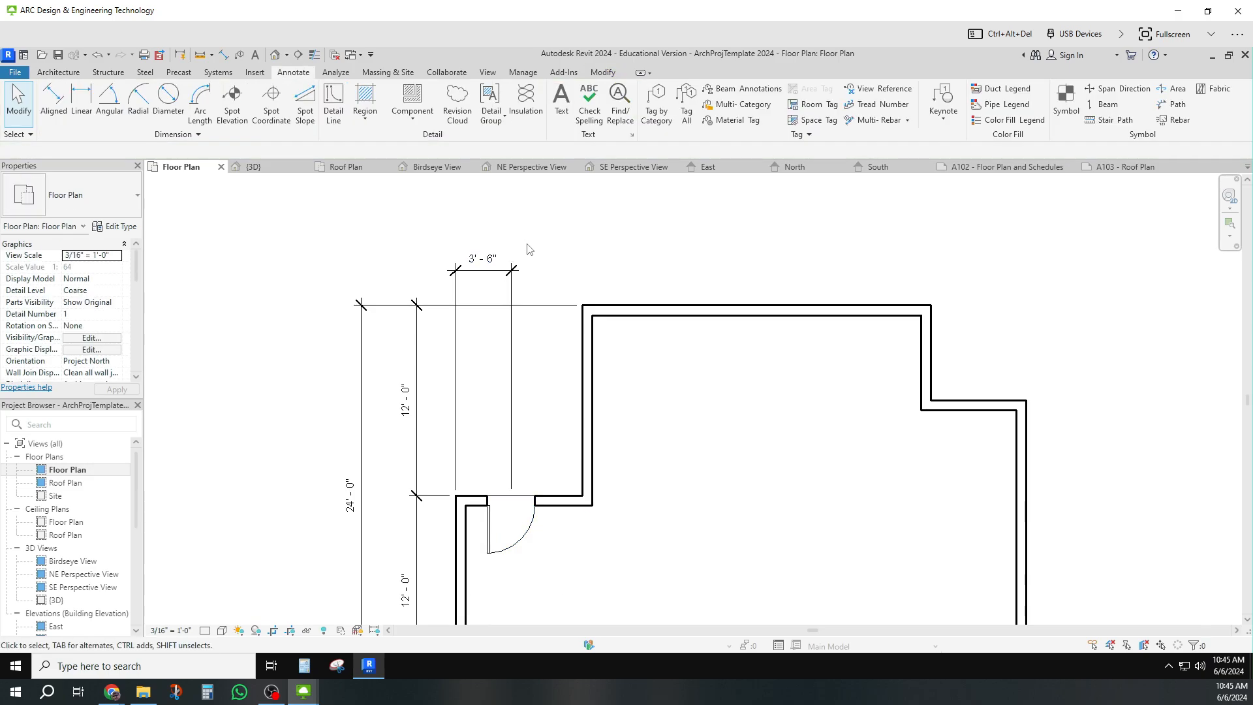
{"action": "scroll", "coordinate": [530, 267], "scroll_direction": "down", "scroll_amount": 1}
{"action": "middle_click_drag", "start_coordinate": [529, 266], "coordinate": [485, 231]}
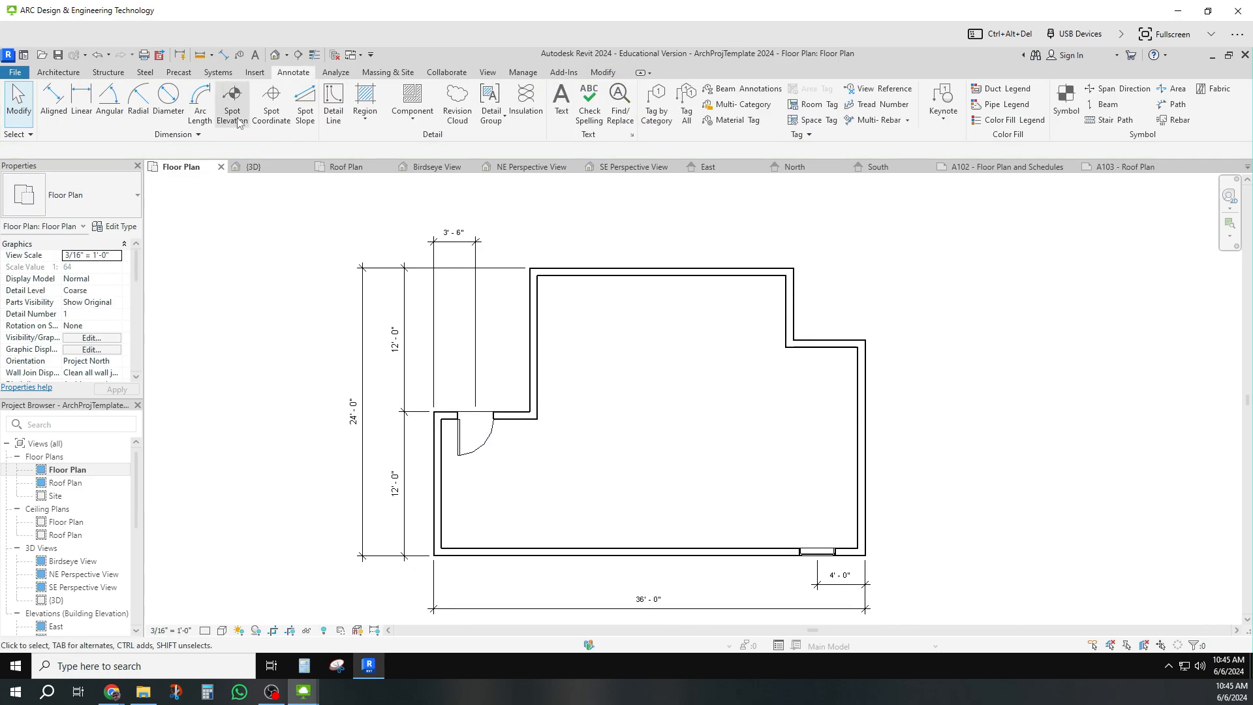
Add an overall east-west dimension above the door dimension, measured between the west and east walls' outer faces
{"action": "left_click", "coordinate": [437, 436]}
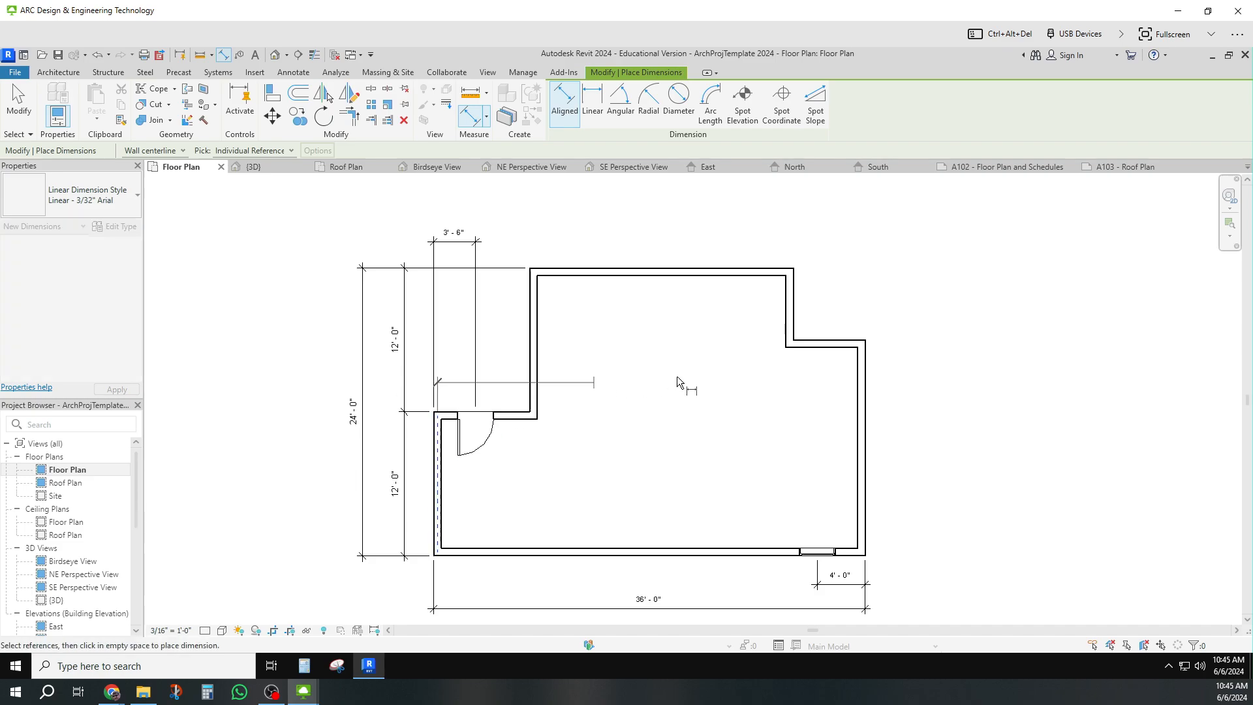
{"action": "left_click", "coordinate": [861, 383]}
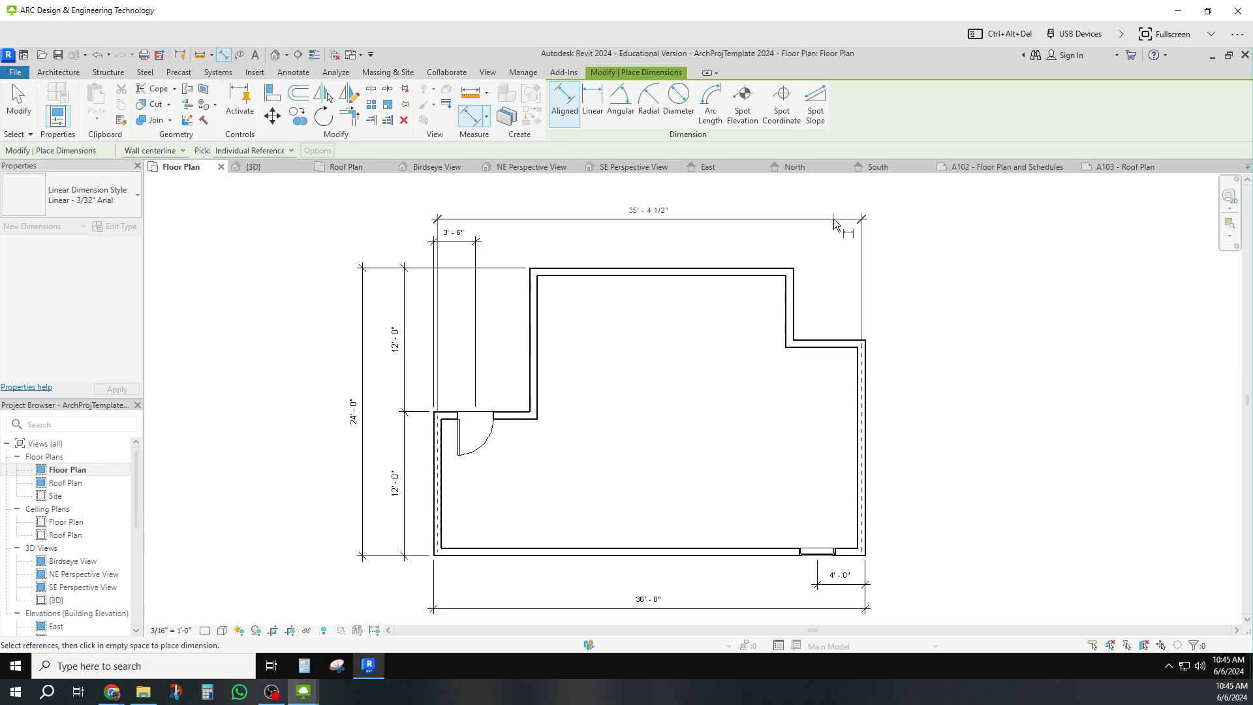
{"action": "left_click", "coordinate": [835, 218]}
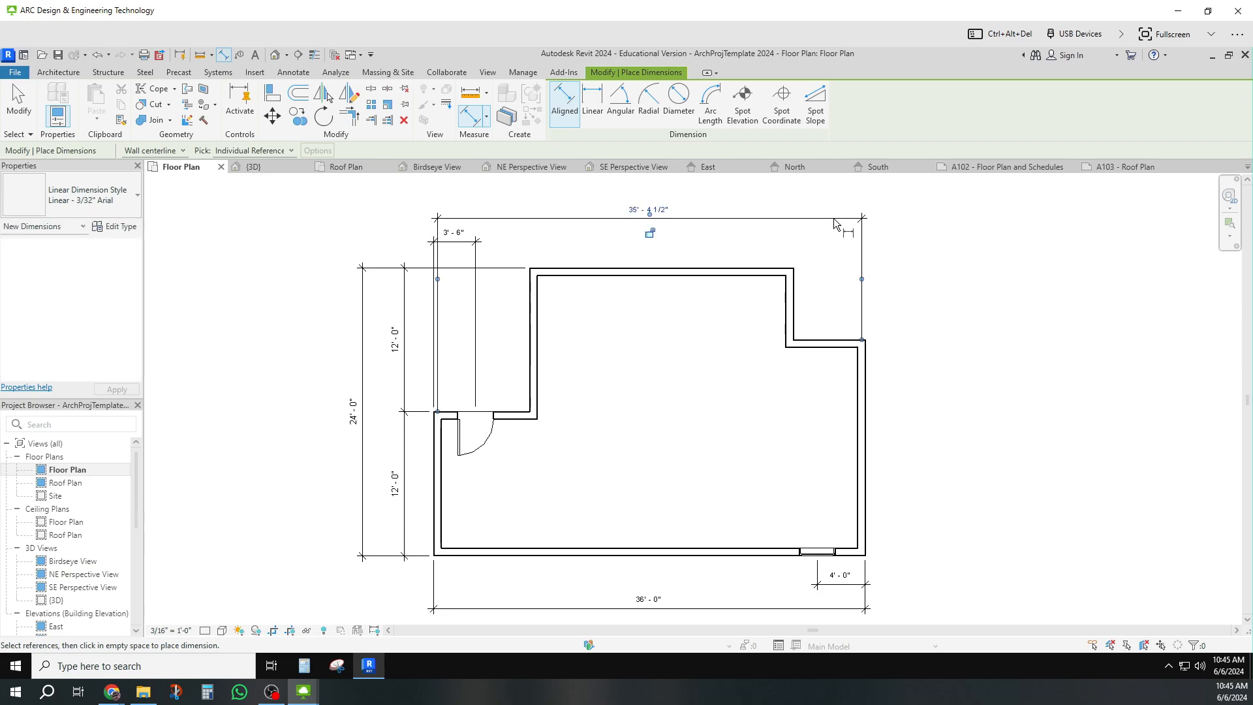
{"action": "left_click", "coordinate": [440, 277]}
{"action": "left_click", "coordinate": [440, 278]}
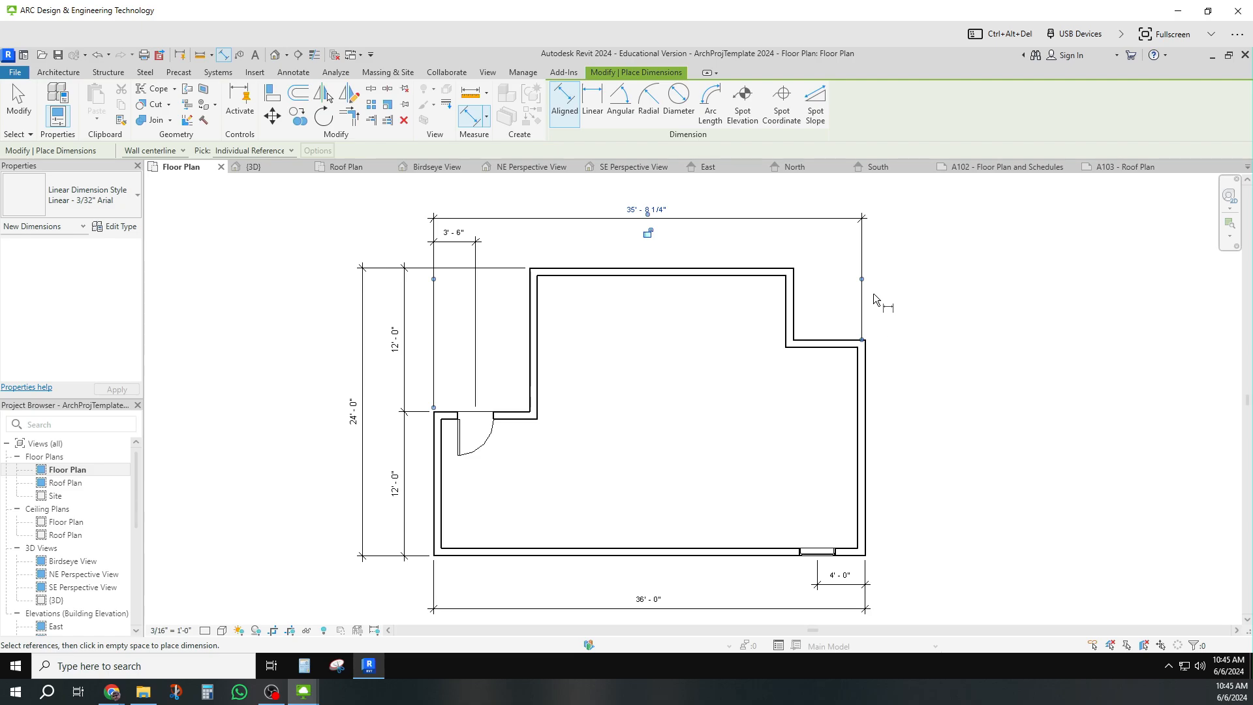
{"action": "left_click", "coordinate": [862, 277]}
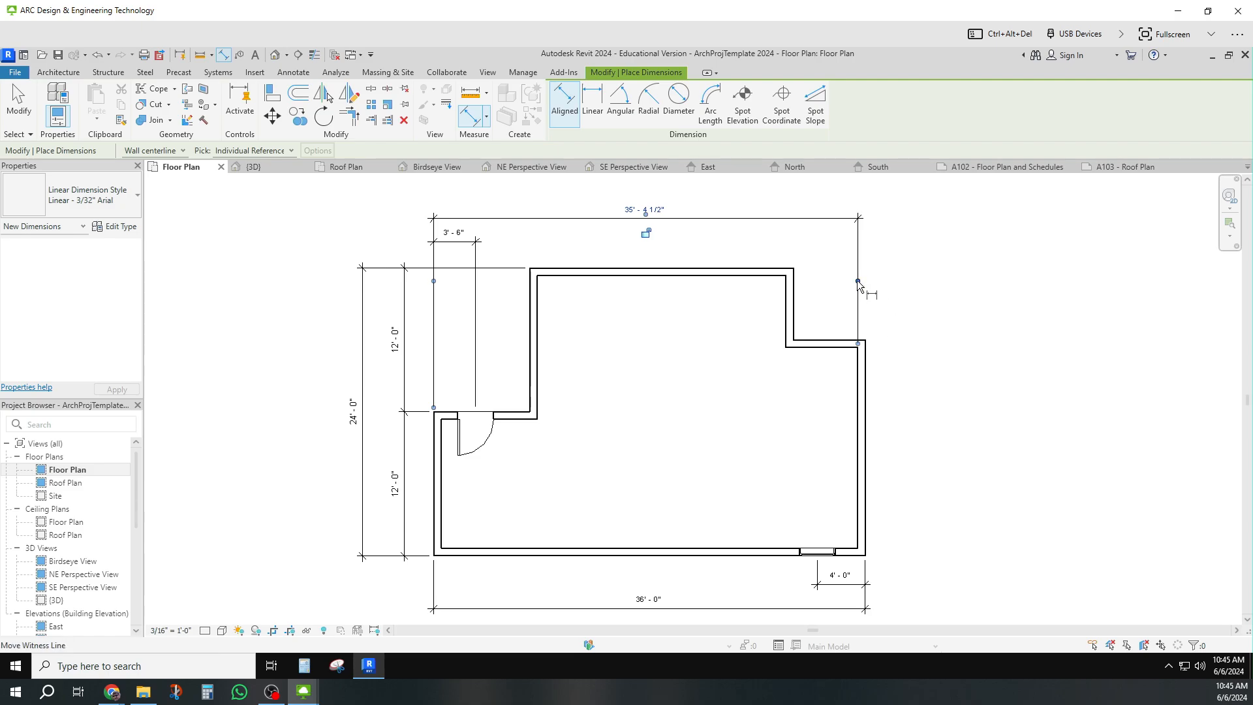
{"action": "left_click", "coordinate": [859, 280]}
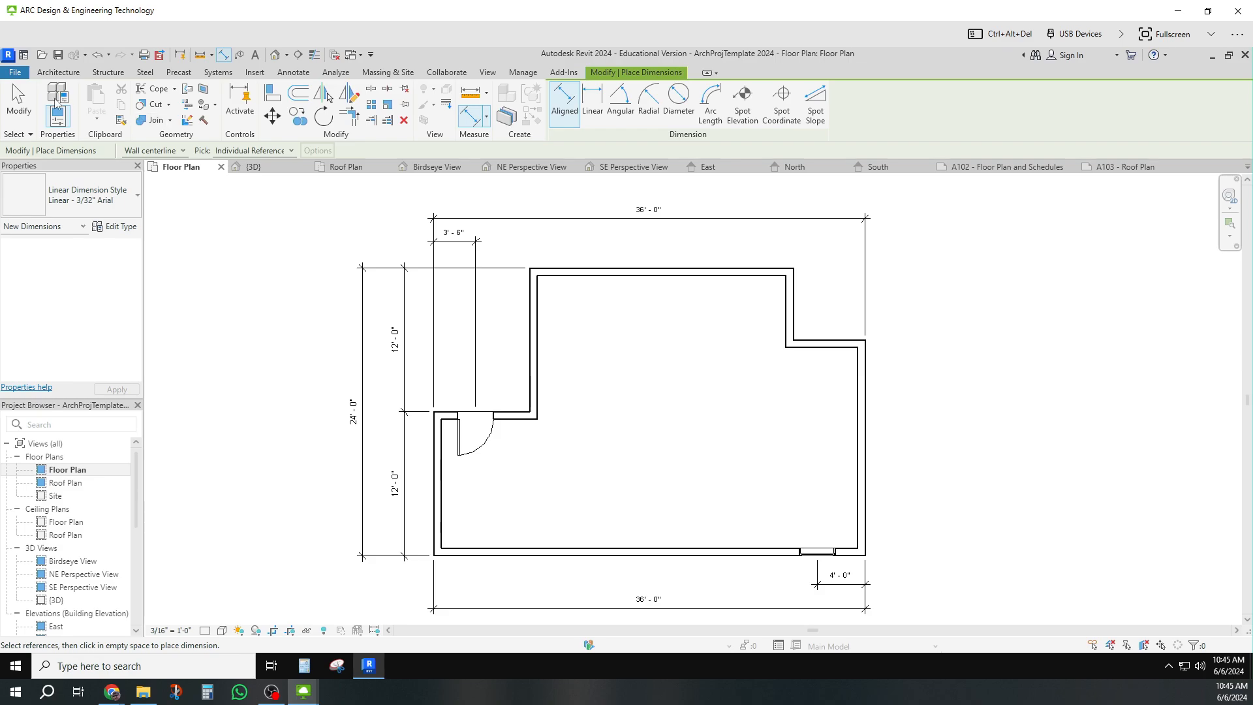
{"action": "left_click", "coordinate": [767, 274]}
{"action": "key", "text": "Escape"}
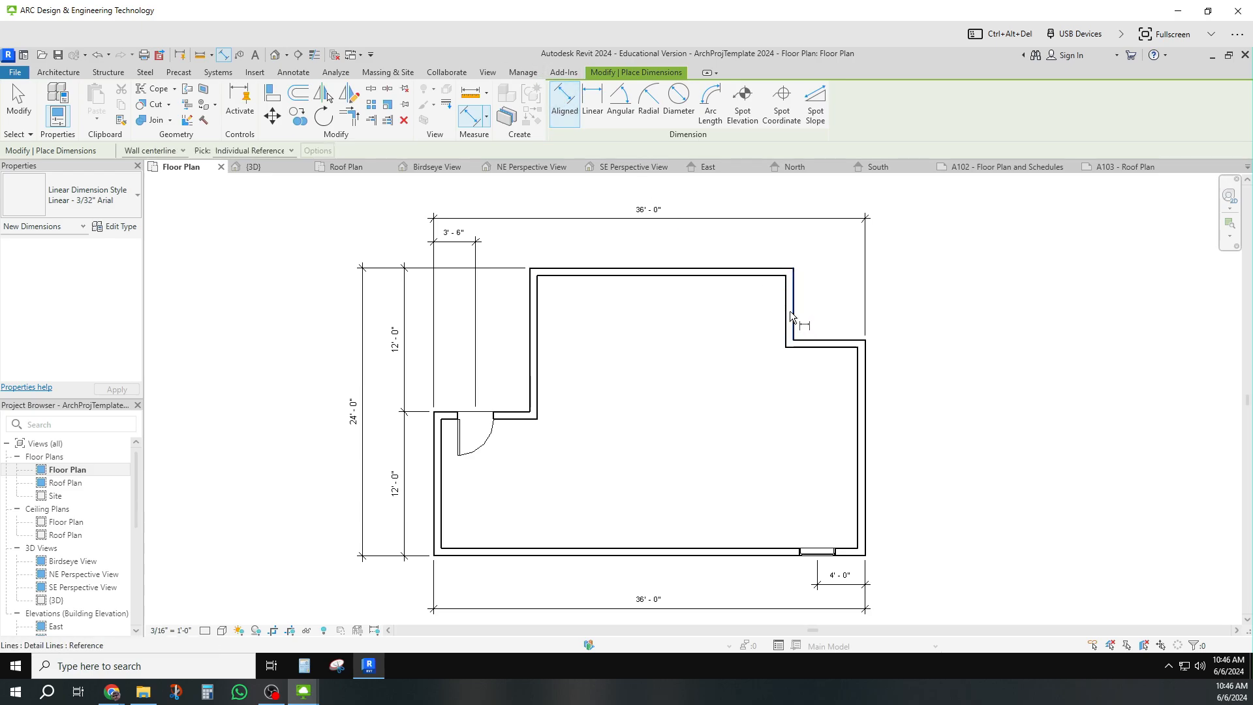
Dimension the northeast notch's east-west width between the walls' outer faces, aligning the dimension line with the door dimension
{"action": "left_click", "coordinate": [788, 311]}
{"action": "left_click", "coordinate": [863, 365]}
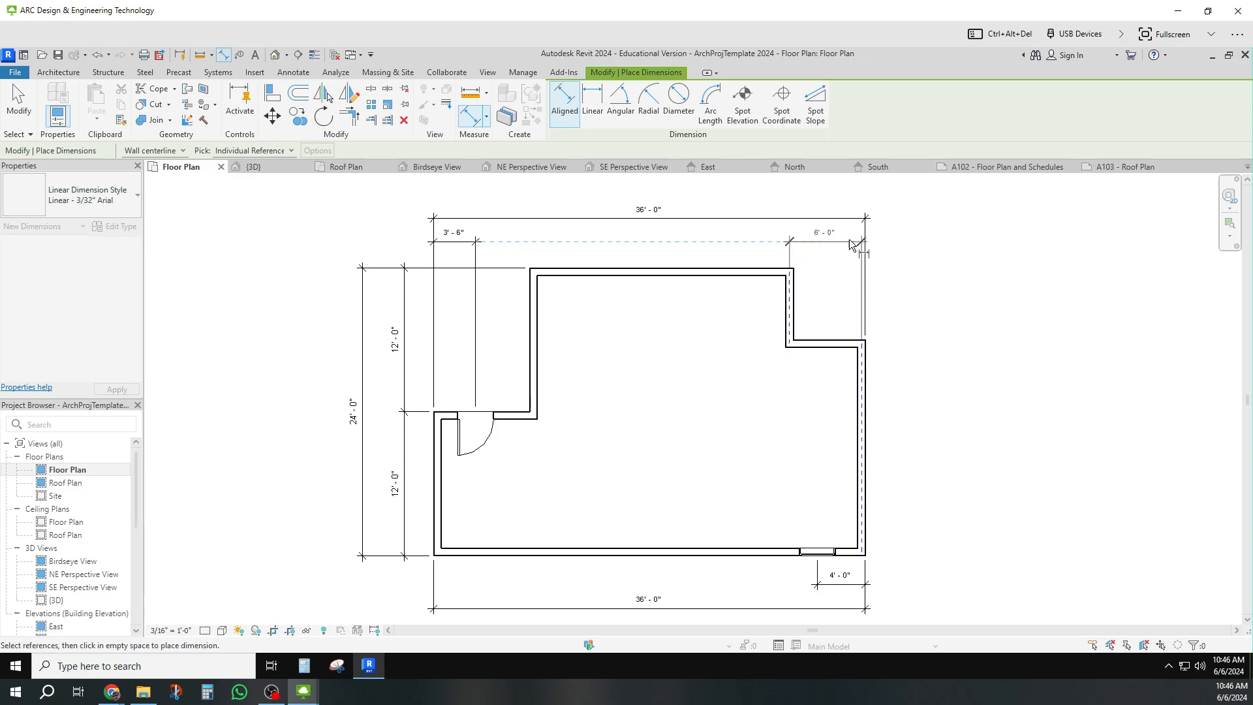
{"action": "left_click", "coordinate": [851, 242]}
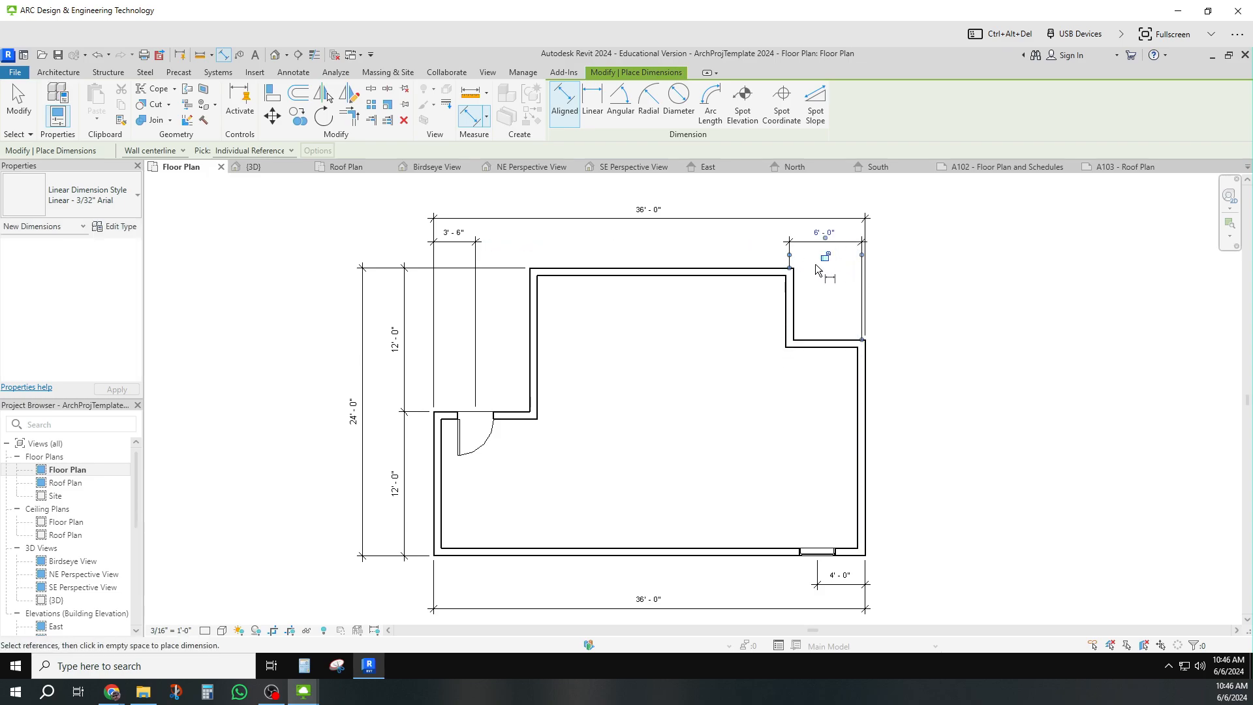
{"action": "left_click", "coordinate": [860, 253]}
{"action": "left_click", "coordinate": [866, 255]}
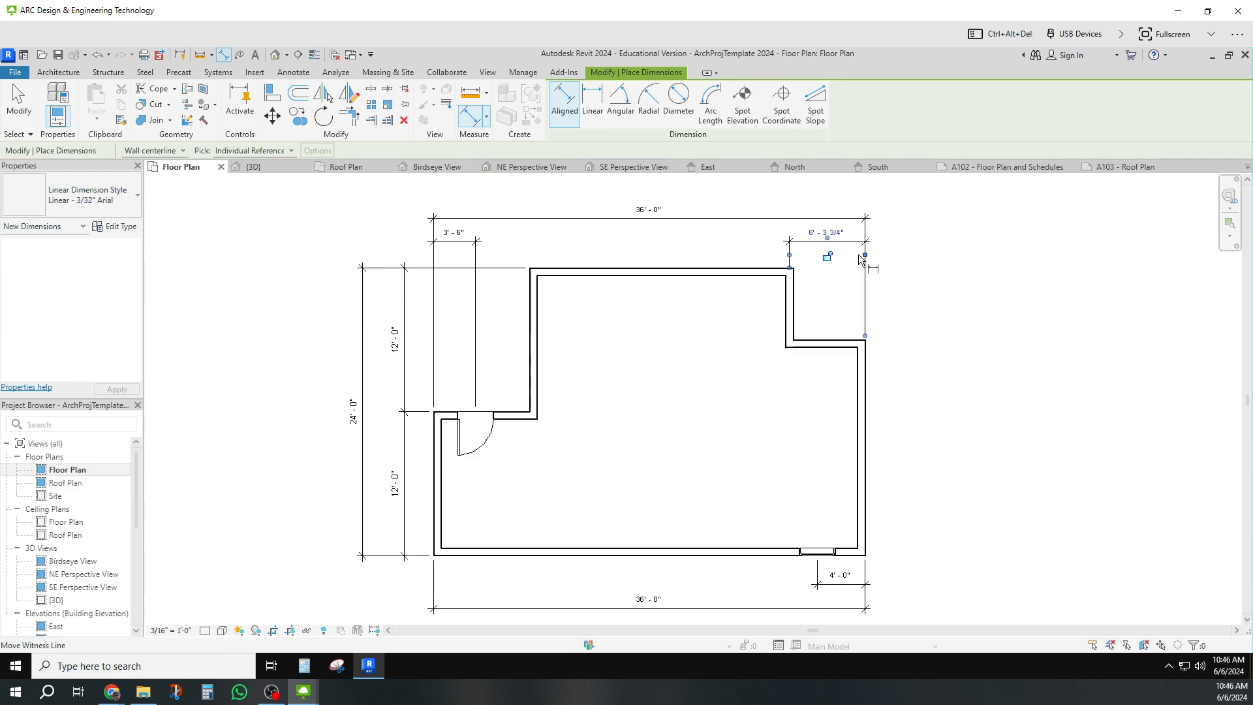
{"action": "left_click", "coordinate": [789, 255]}
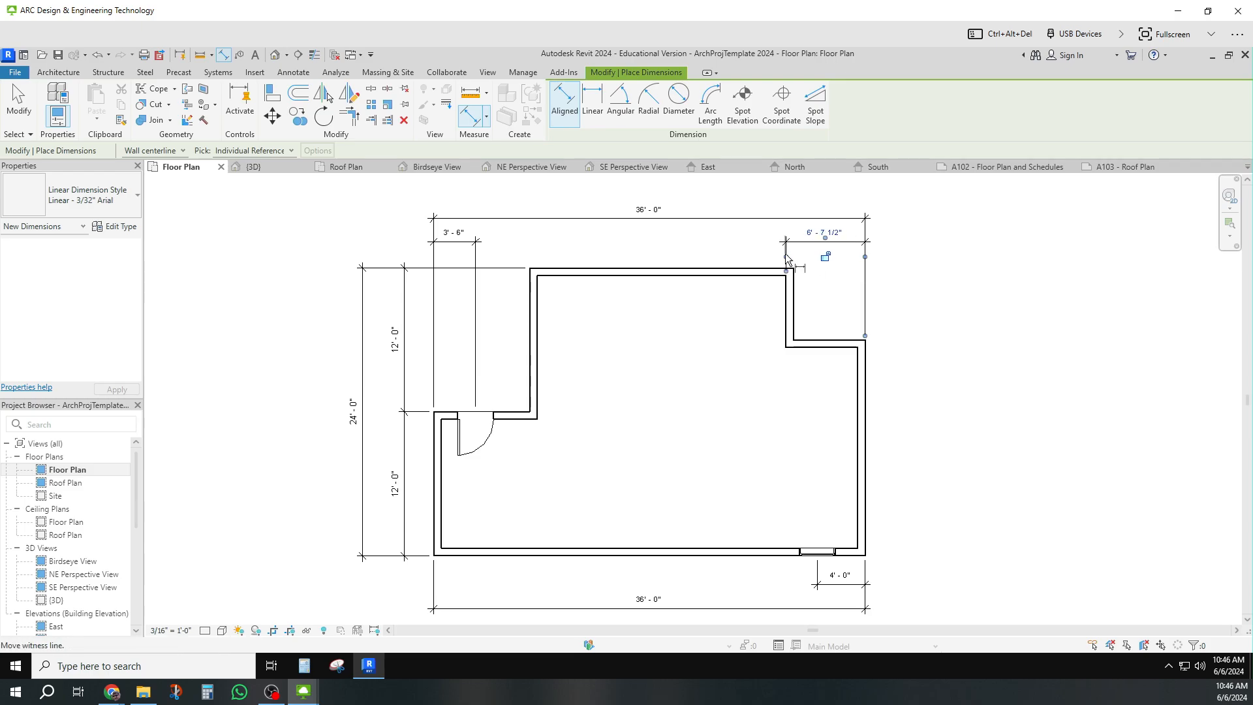
{"action": "left_click", "coordinate": [787, 258]}
{"action": "left_click", "coordinate": [932, 301]}
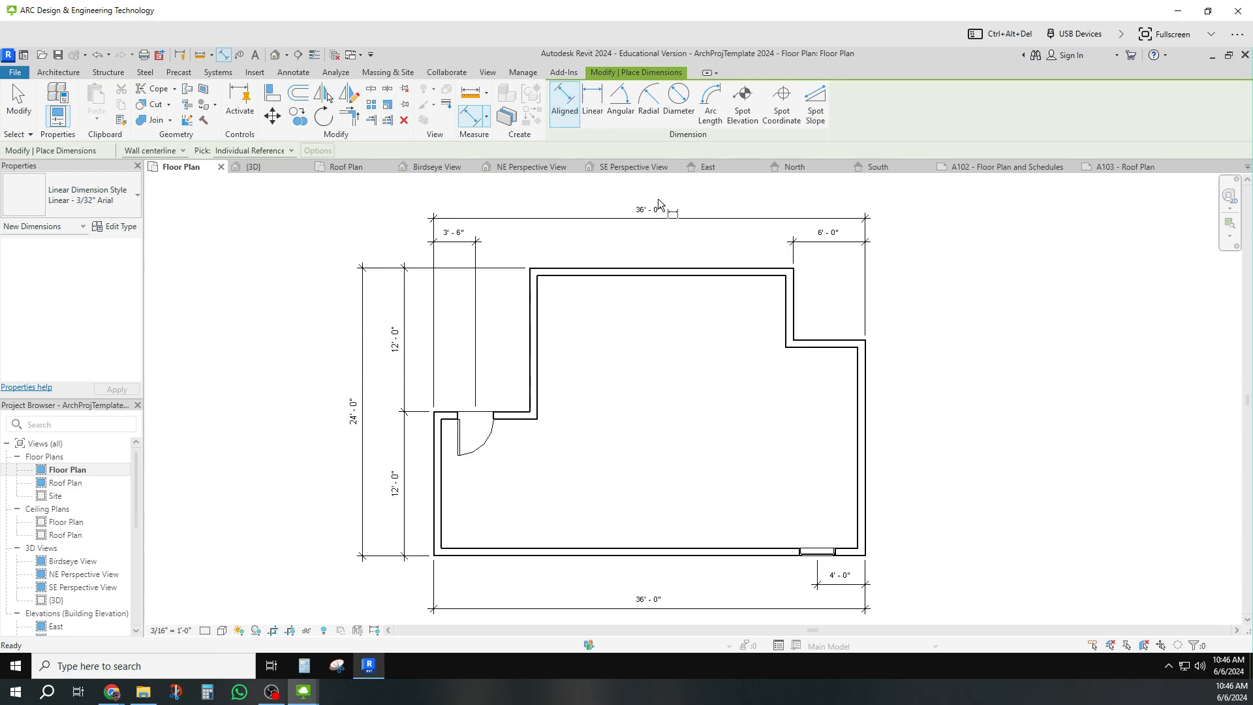
Dimension the northeast notch's north-south depth outside the east wall, with both witness lines on the walls' outer faces
{"action": "left_click", "coordinate": [761, 273]}
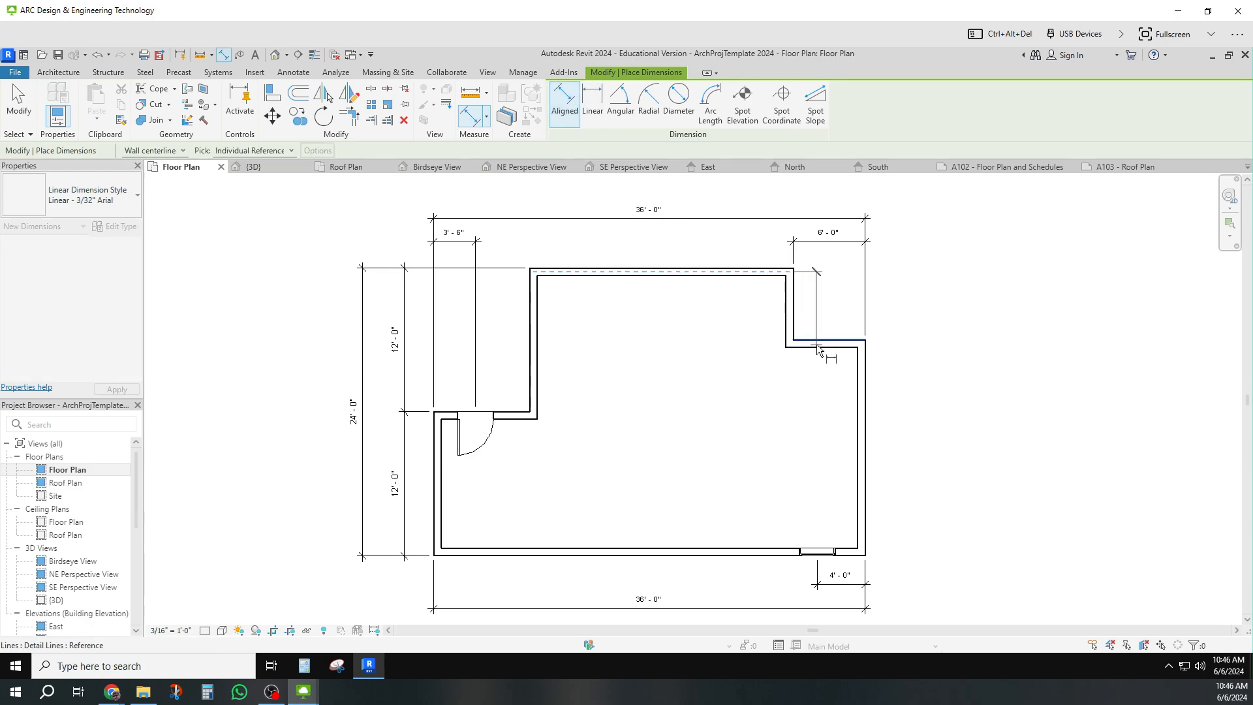
{"action": "left_click", "coordinate": [817, 344]}
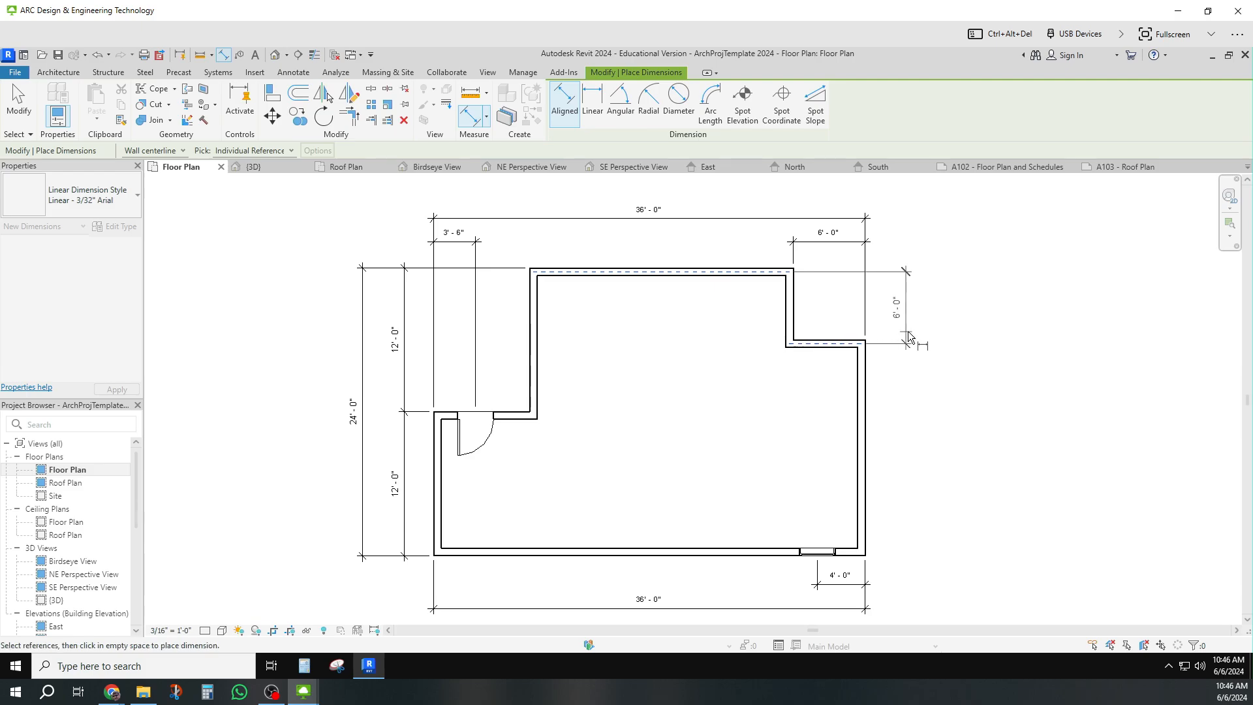
{"action": "left_click", "coordinate": [910, 337]}
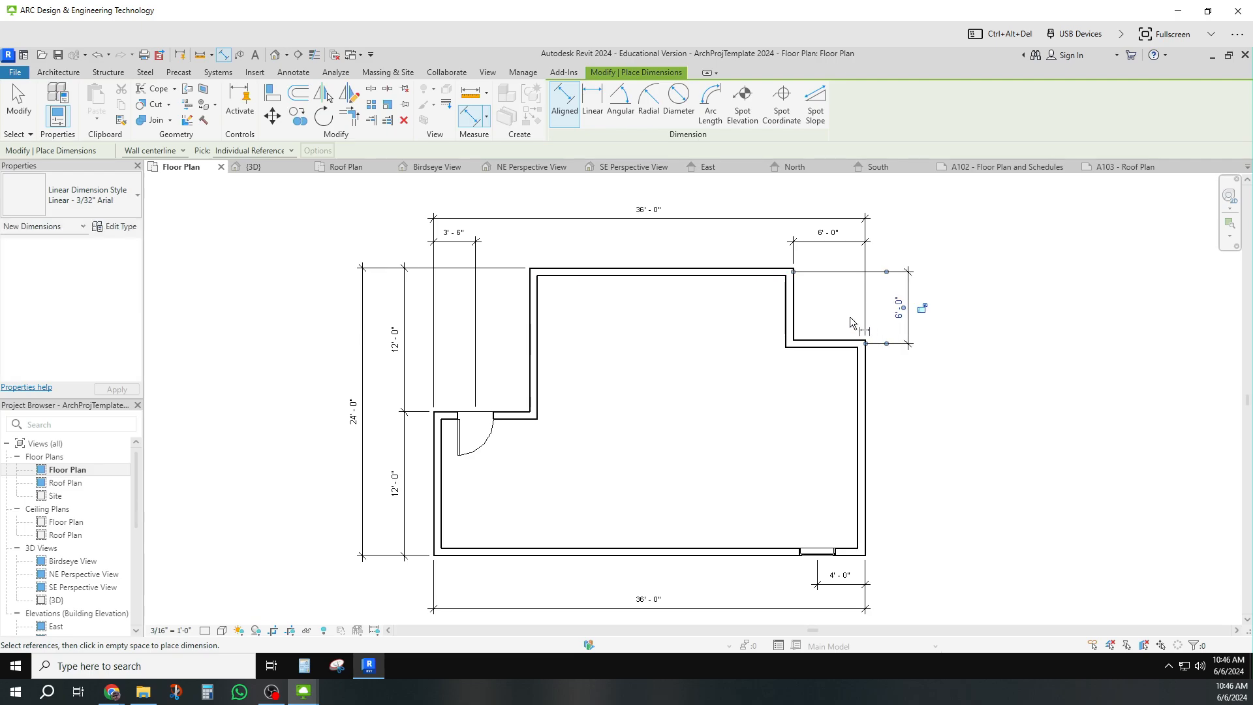
{"action": "left_click_drag", "start_coordinate": [867, 273], "coordinate": [887, 268]}
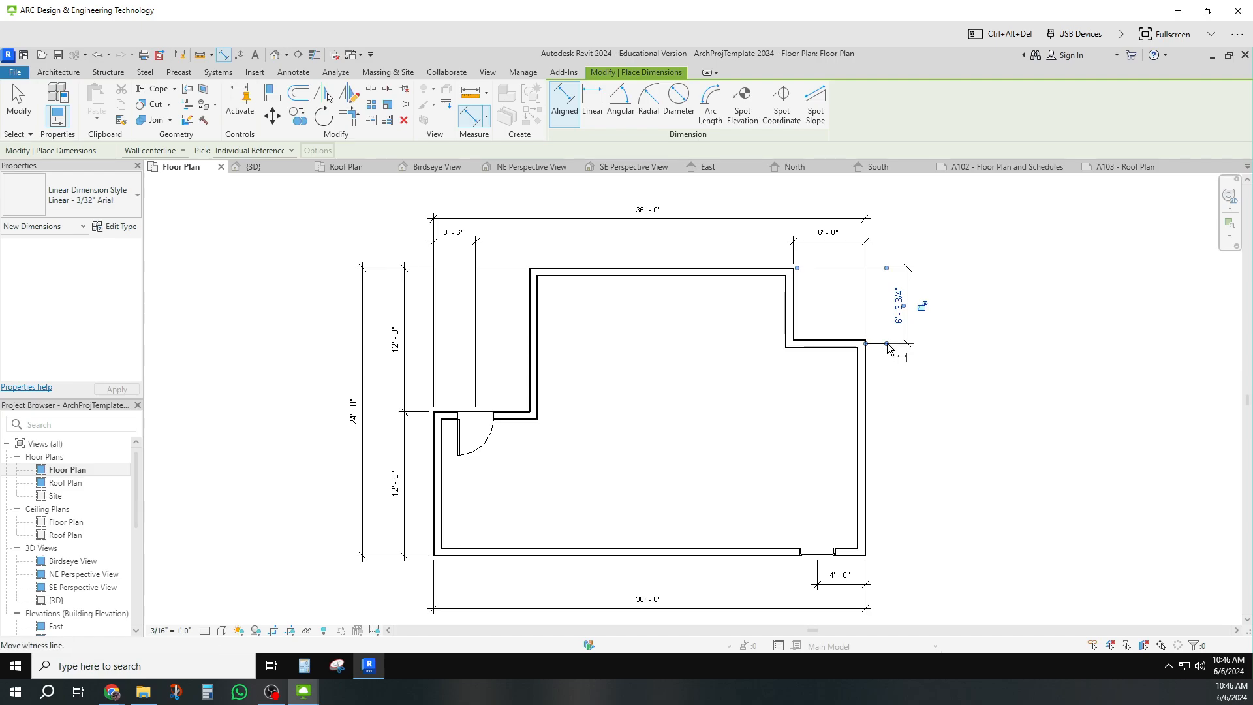
{"action": "left_click_drag", "start_coordinate": [887, 344], "coordinate": [886, 363]}
Dimension from the notch's horizontal wall to the south wall, outer face to outer face, in line with the notch depth dimension
{"action": "left_click", "coordinate": [565, 105]}
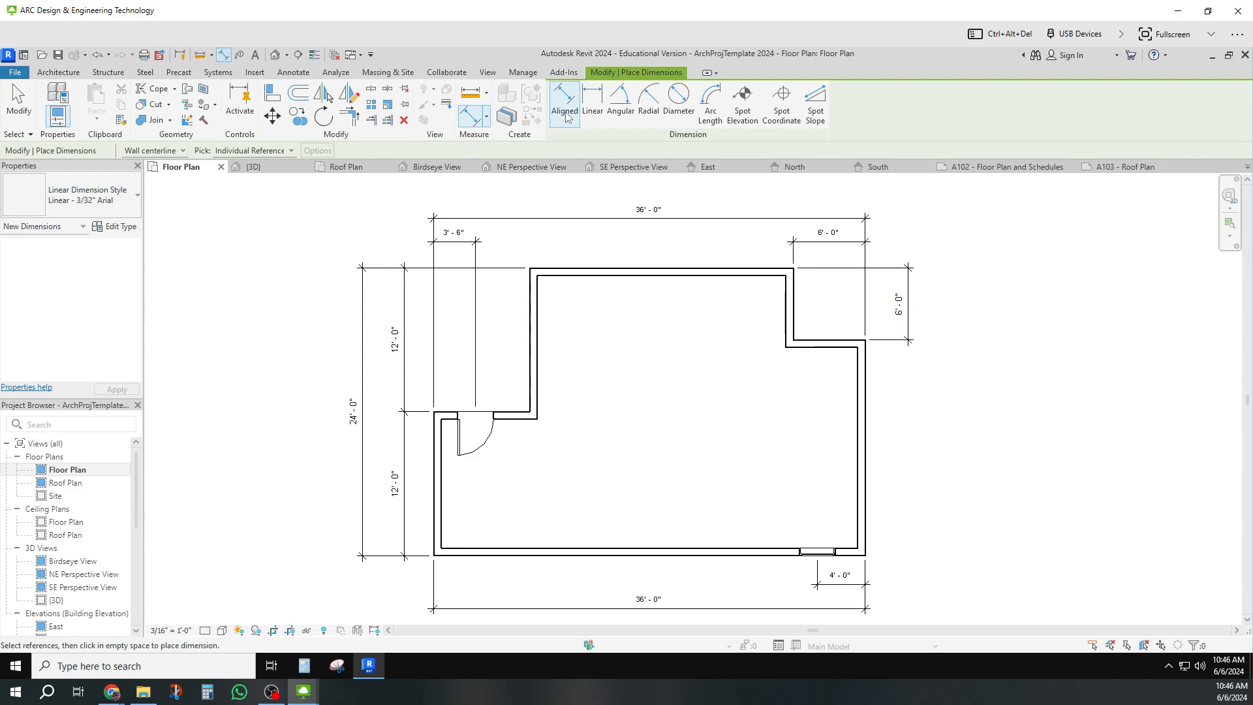
{"action": "left_click", "coordinate": [841, 344]}
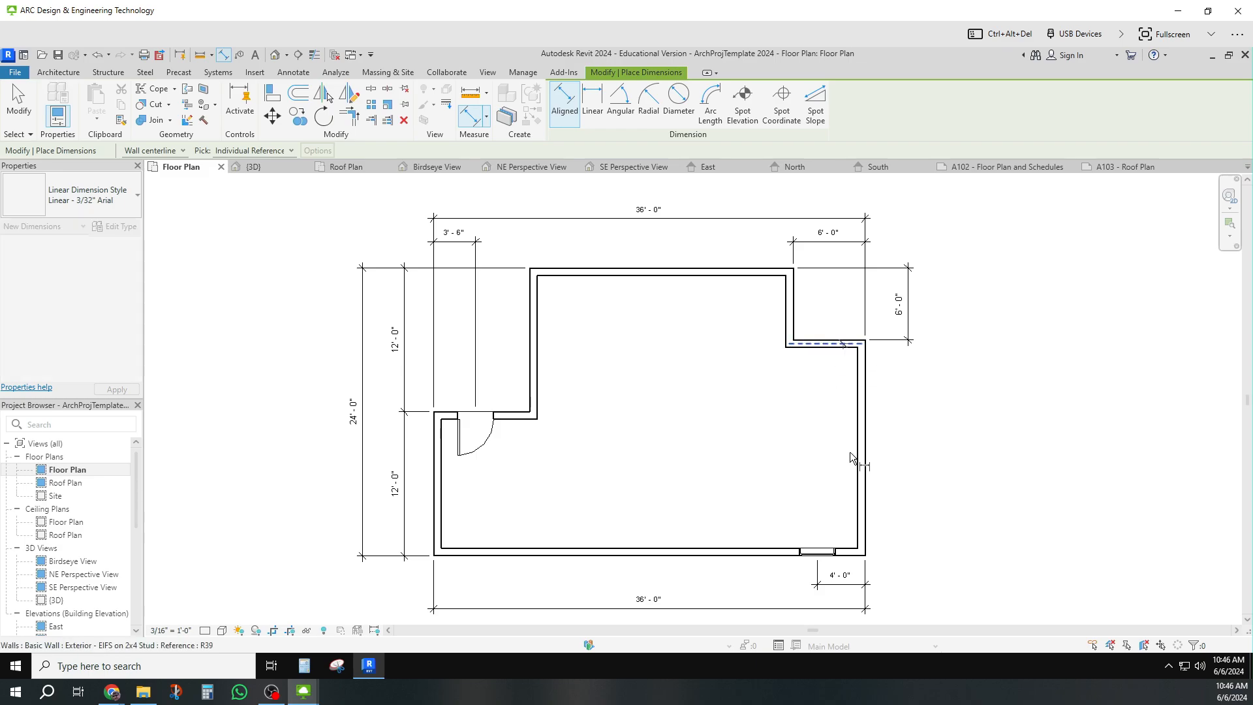
{"action": "left_click", "coordinate": [850, 554]}
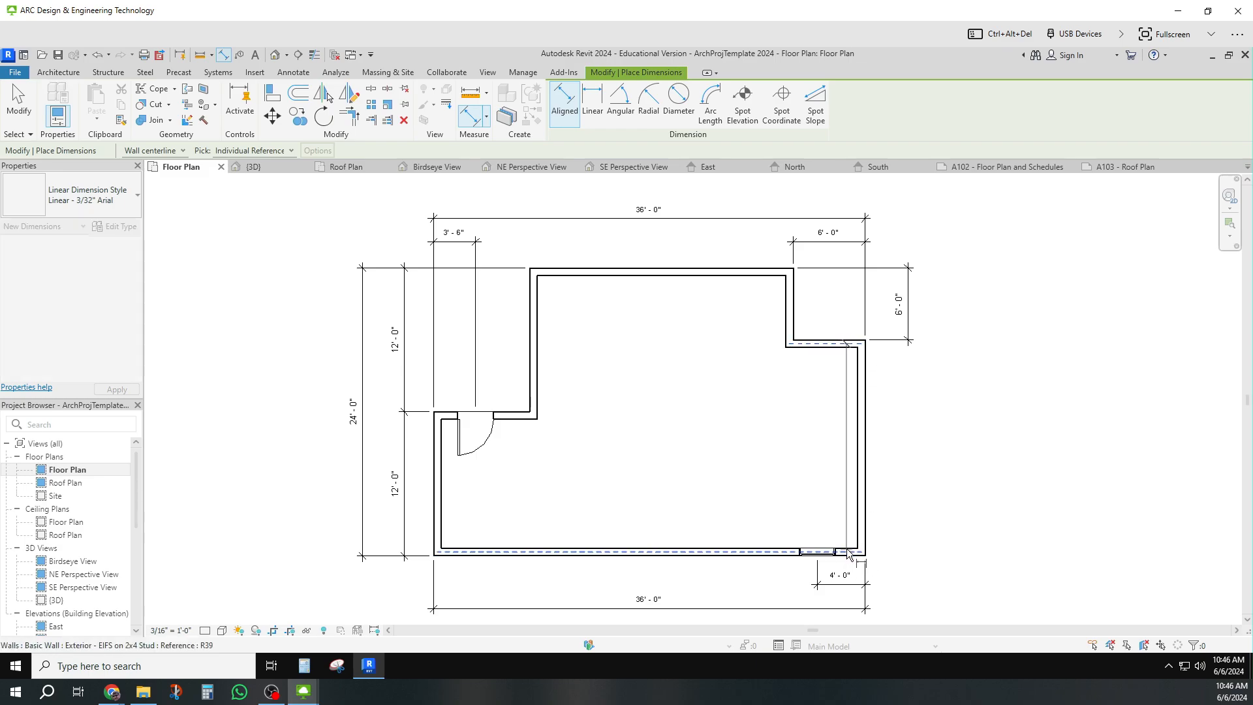
{"action": "left_click", "coordinate": [906, 498]}
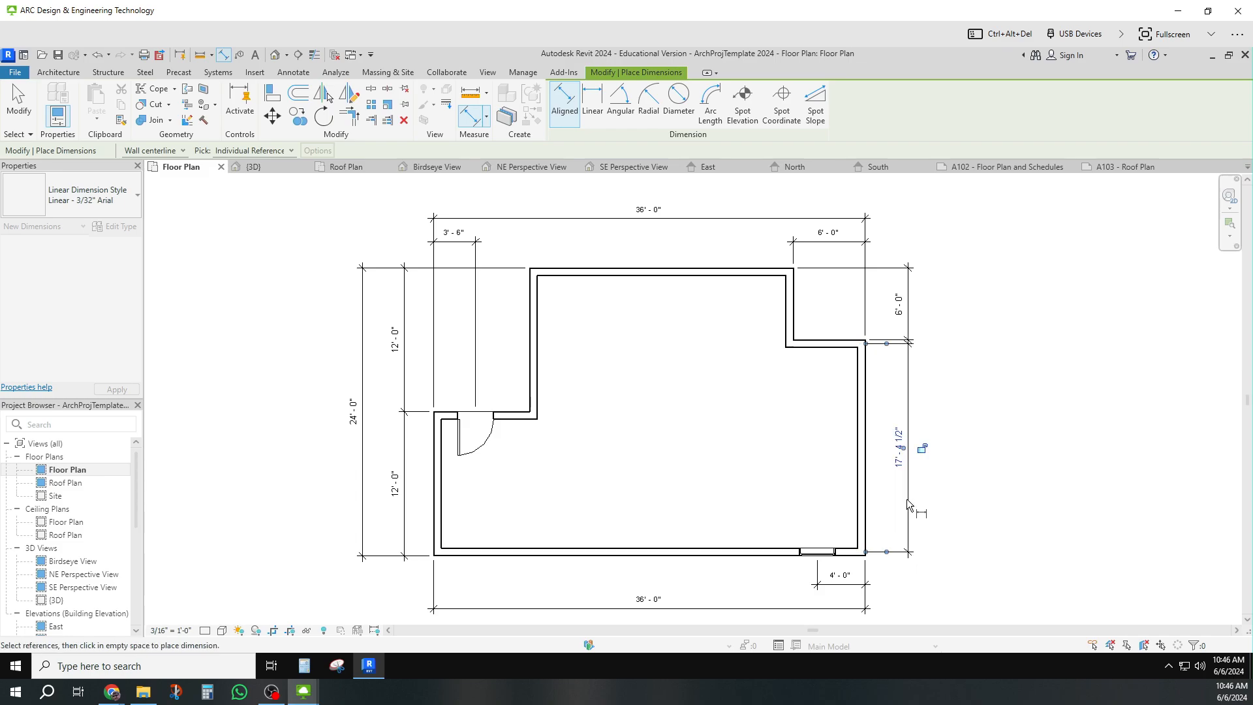
{"action": "left_click_drag", "start_coordinate": [886, 344], "coordinate": [887, 350]}
{"action": "left_click", "coordinate": [888, 347]}
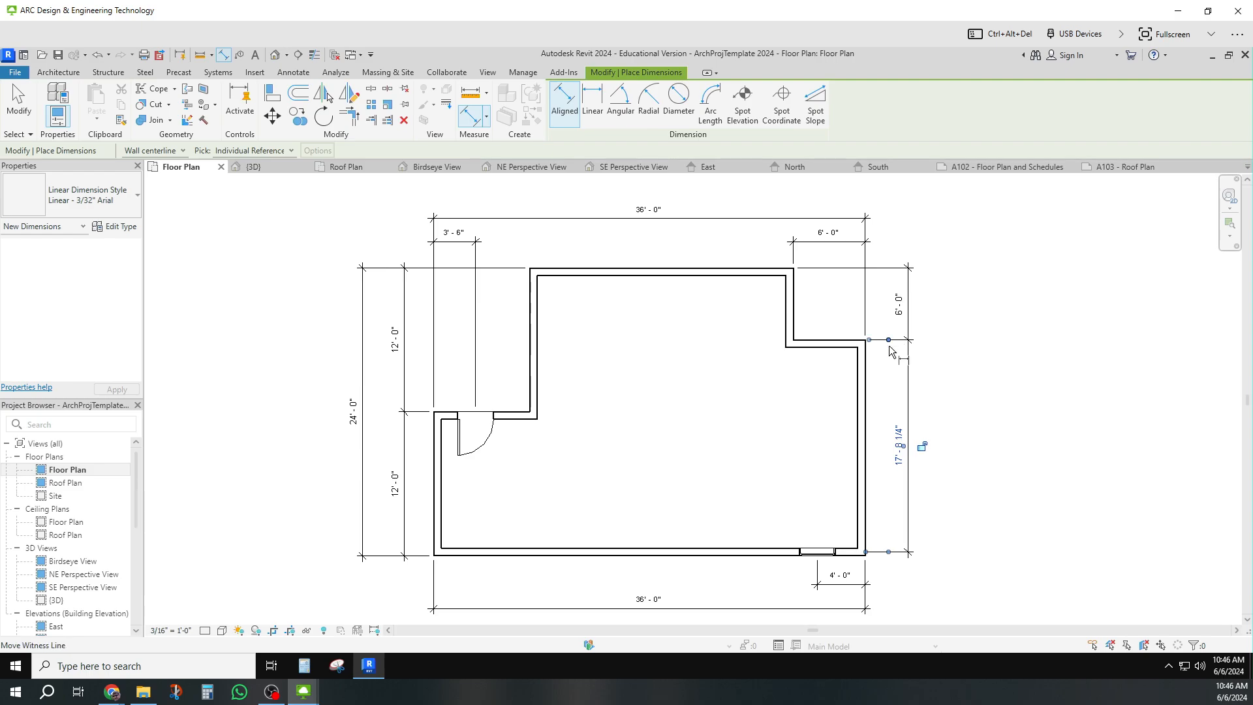
{"action": "left_click", "coordinate": [890, 553]}
{"action": "left_click", "coordinate": [994, 506]}
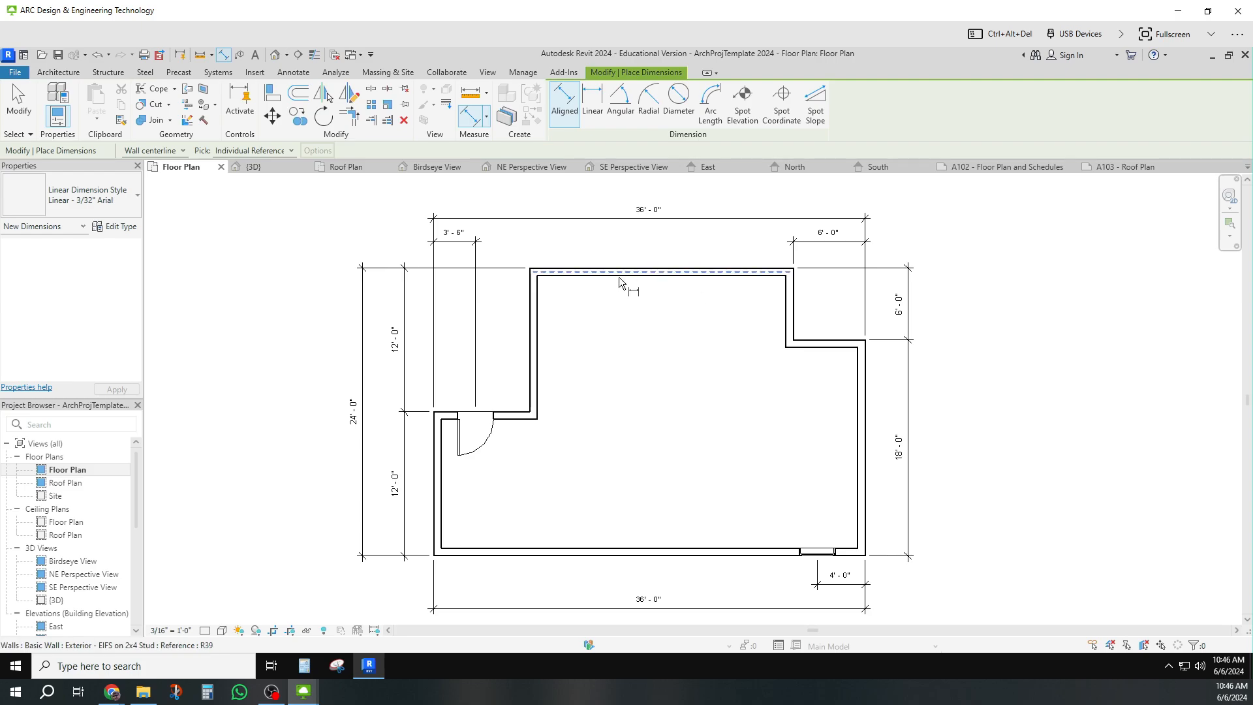
Add an overall north-south dimension outside the east-side dimensions, measured between the north and south walls' outer faces
{"action": "left_click", "coordinate": [748, 275]}
{"action": "left_click", "coordinate": [848, 554]}
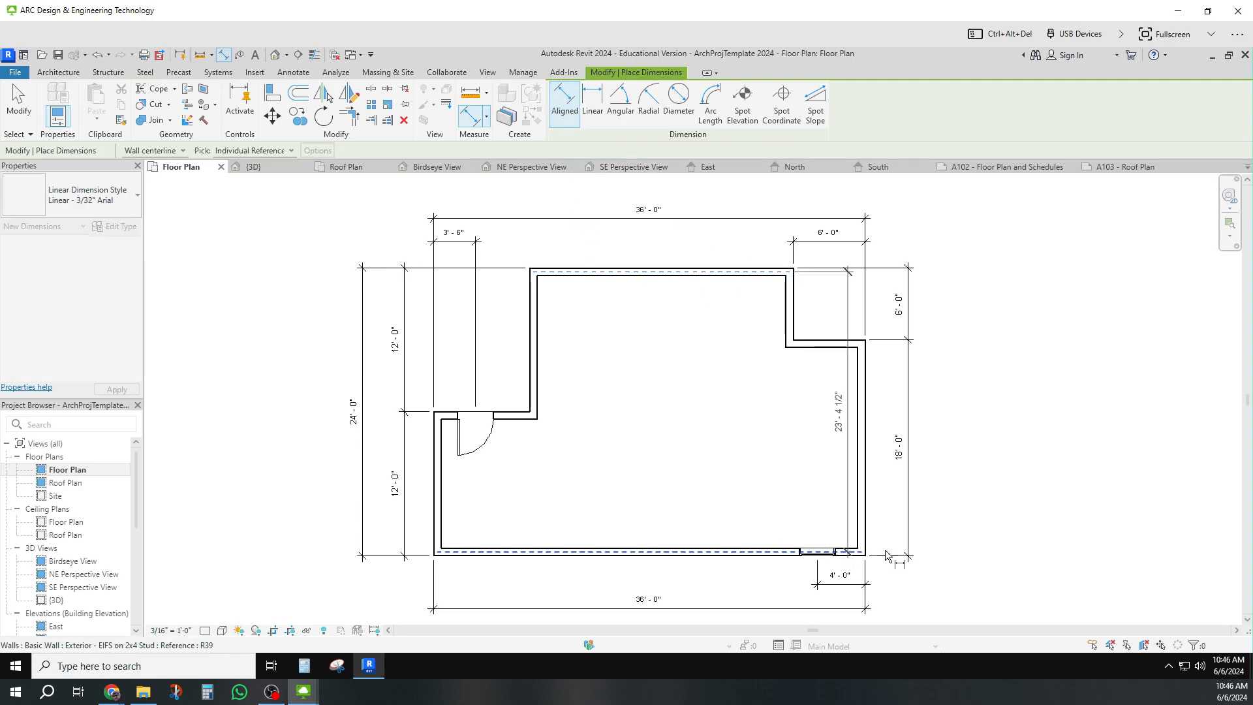
{"action": "left_click", "coordinate": [940, 553]}
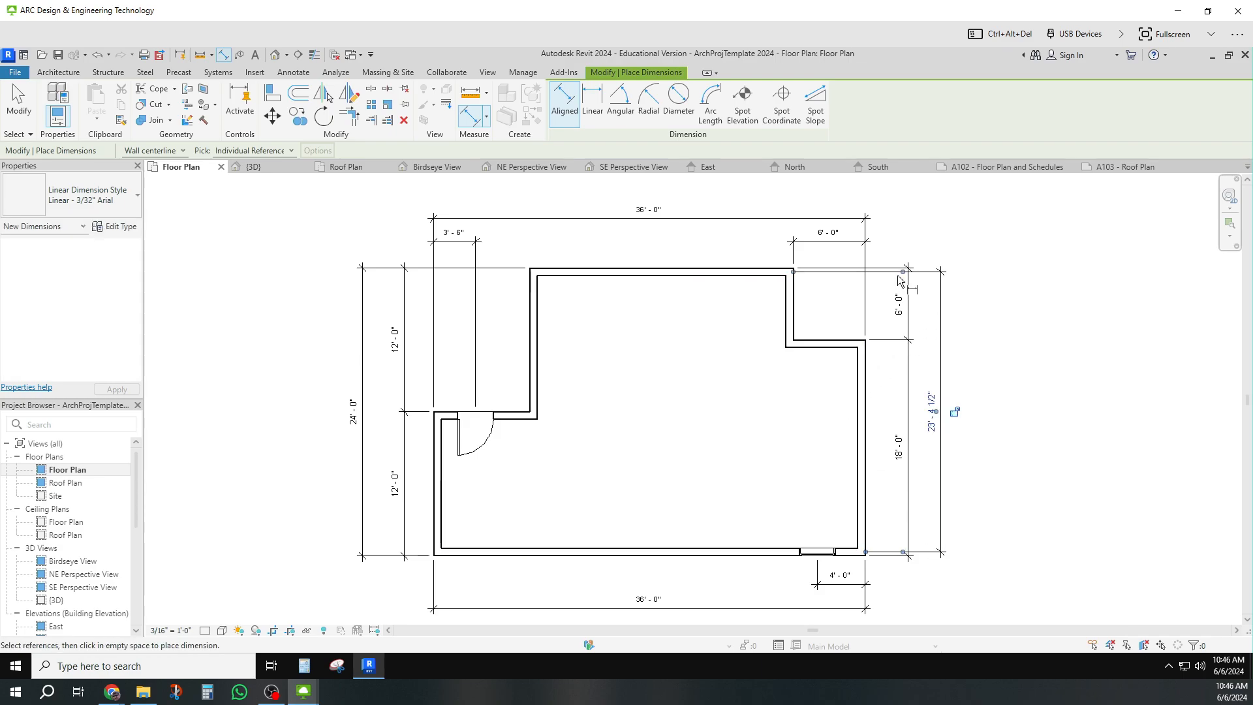
{"action": "left_click_drag", "start_coordinate": [905, 277], "coordinate": [904, 268]}
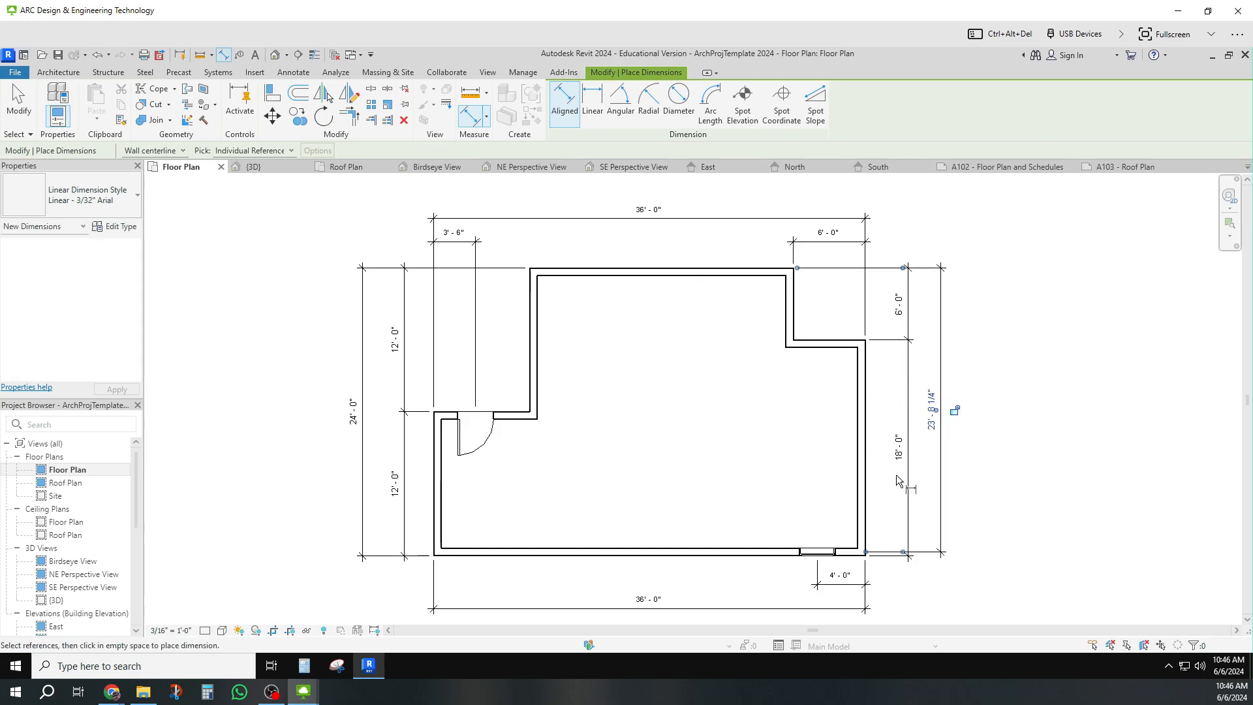
{"action": "left_click_drag", "start_coordinate": [902, 552], "coordinate": [903, 553]}
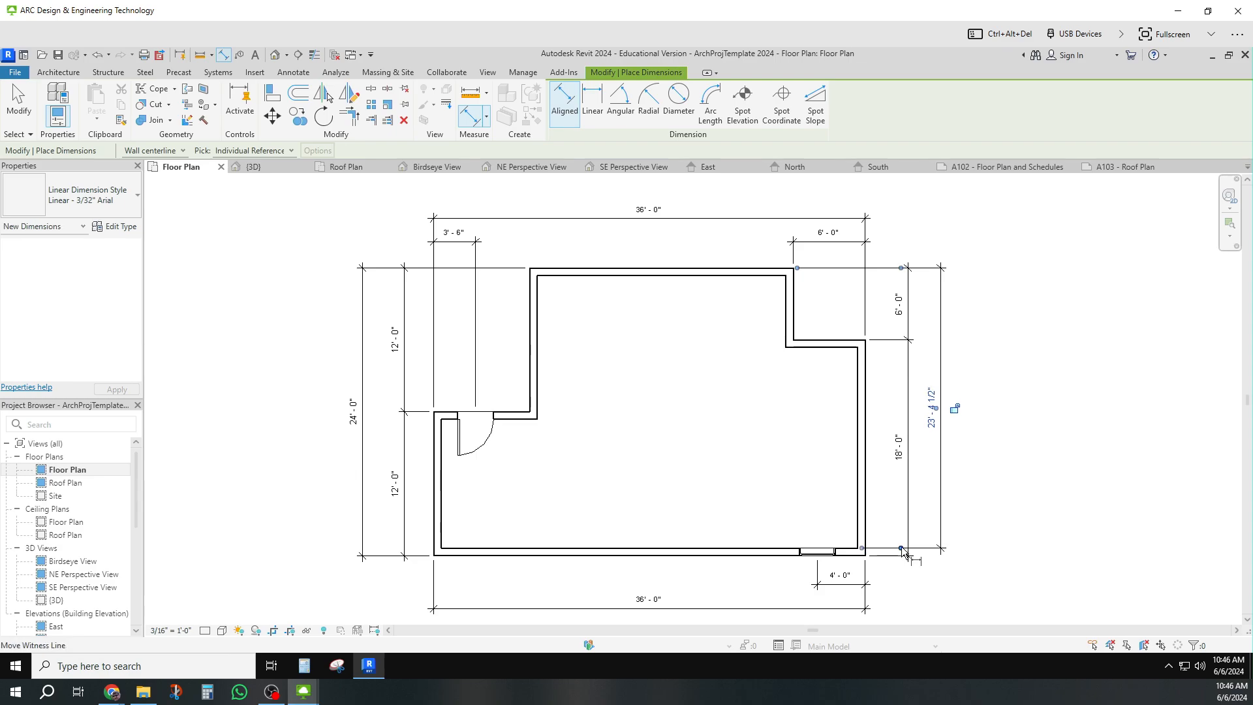
{"action": "left_click", "coordinate": [901, 548]}
{"action": "left_click", "coordinate": [1009, 559]}
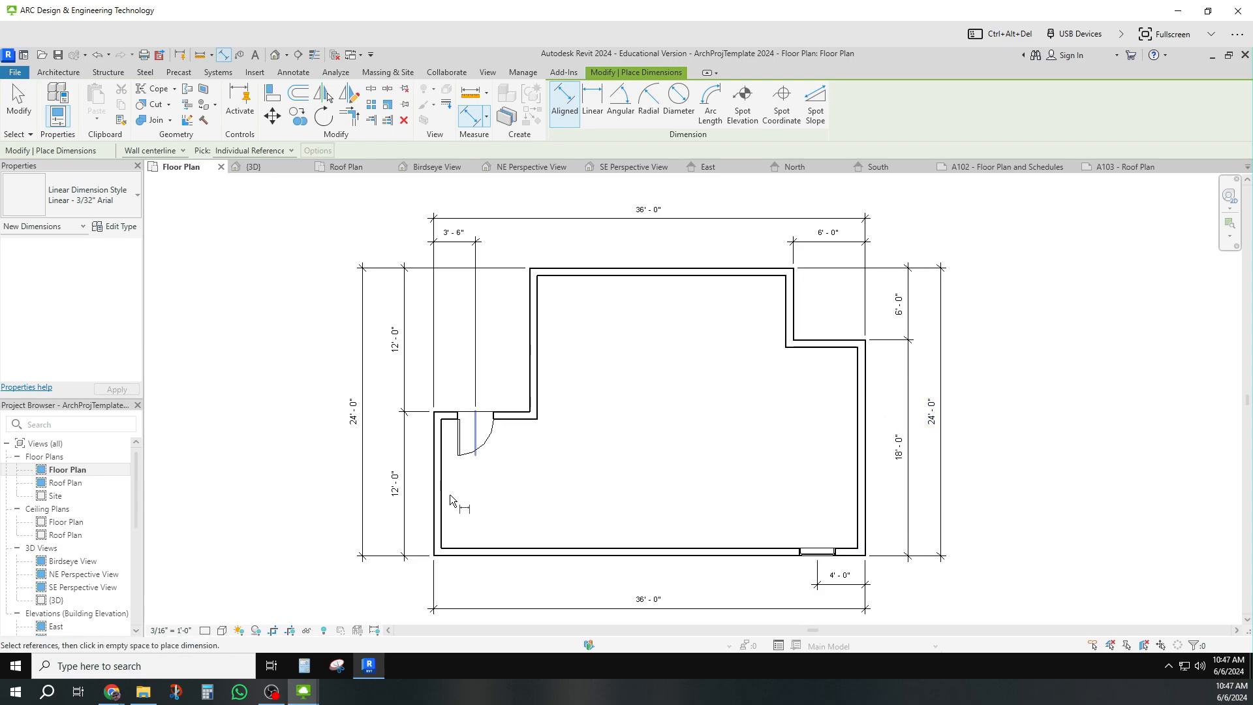
On sheet A102 - Floor Plan and Schedules, shift the floor plan viewport right so all its dimensions fit inside the sheet border
{"action": "scroll", "coordinate": [78, 569], "scroll_direction": "down", "scroll_amount": 3}
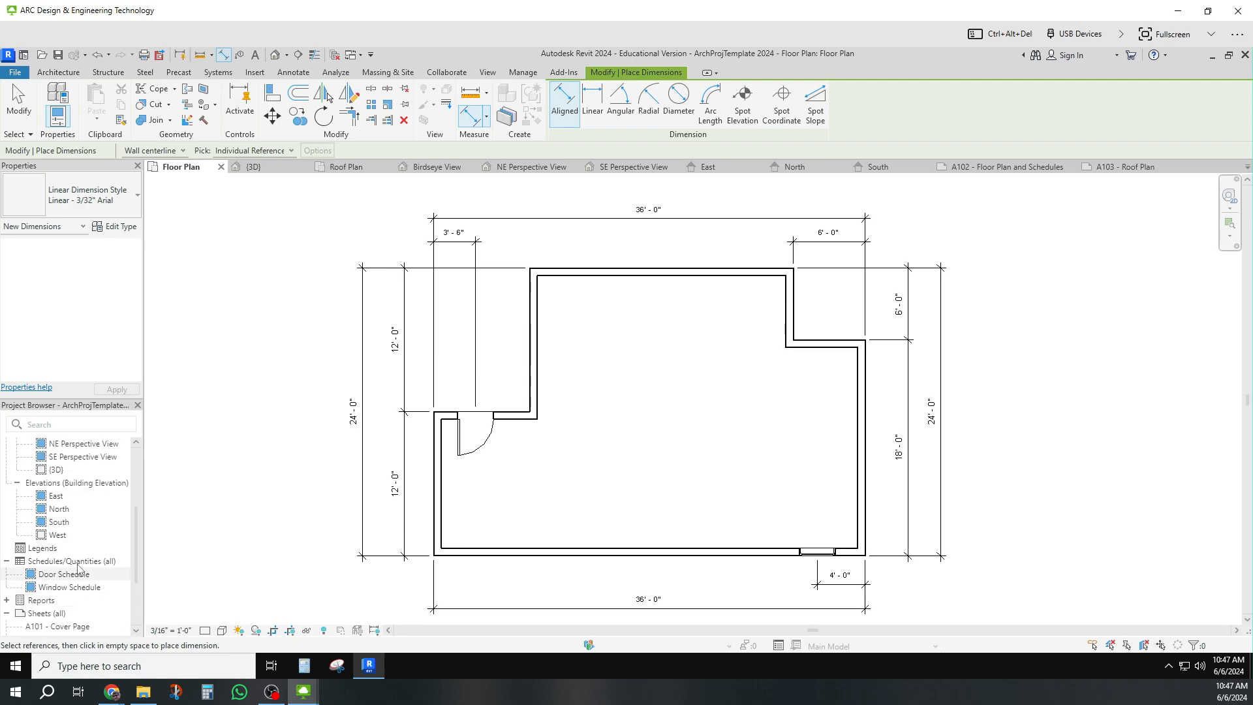
{"action": "scroll", "coordinate": [78, 571], "scroll_direction": "down", "scroll_amount": 2}
{"action": "double_click", "coordinate": [77, 575]}
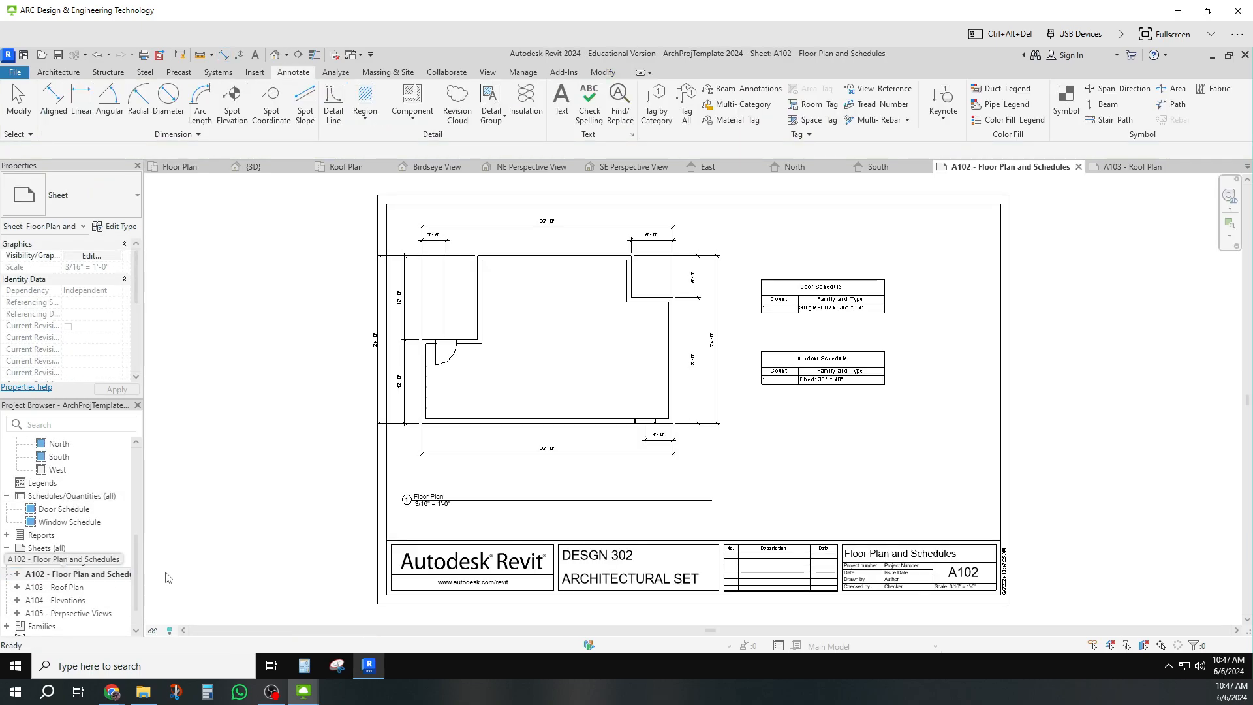
{"action": "left_click", "coordinate": [617, 489]}
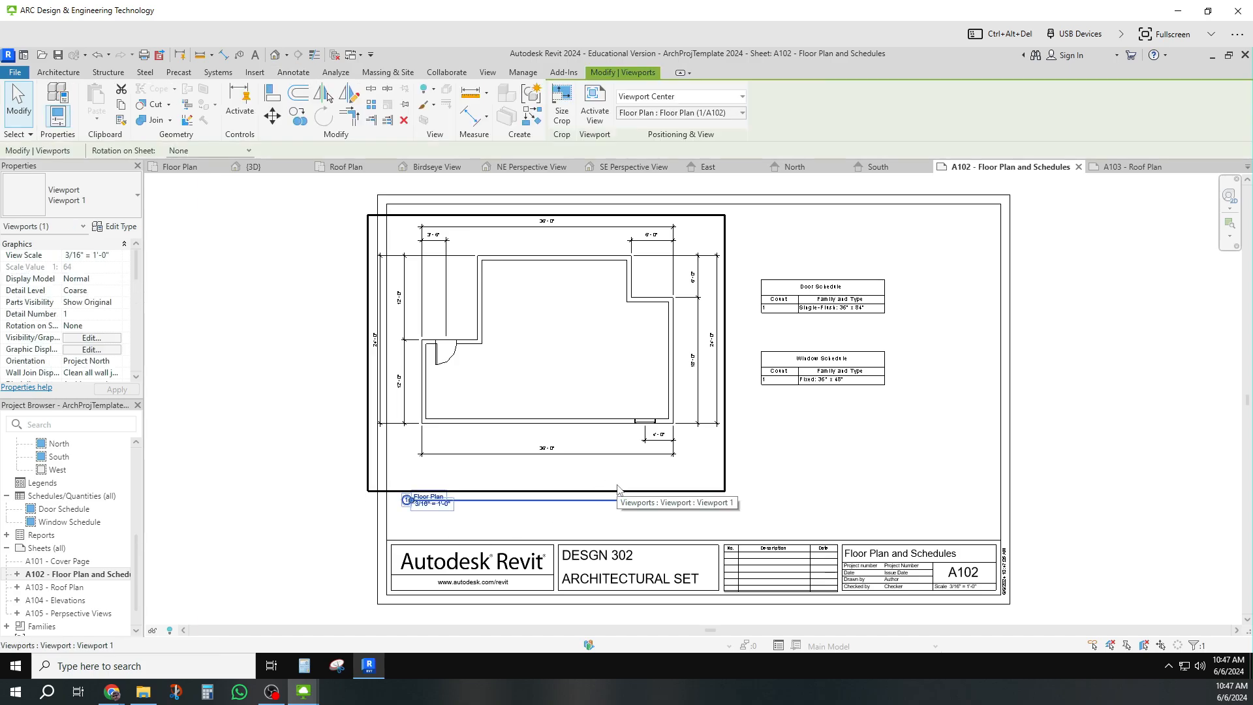
{"action": "key", "text": "Right"}
{"action": "key", "text": "Right"}
{"action": "key", "text": "Right"}
{"action": "key", "text": "Right"}
{"action": "key", "text": "Right"}
{"action": "key", "text": "Right"}
{"action": "key", "text": "Right"}
{"action": "key", "text": "Right"}
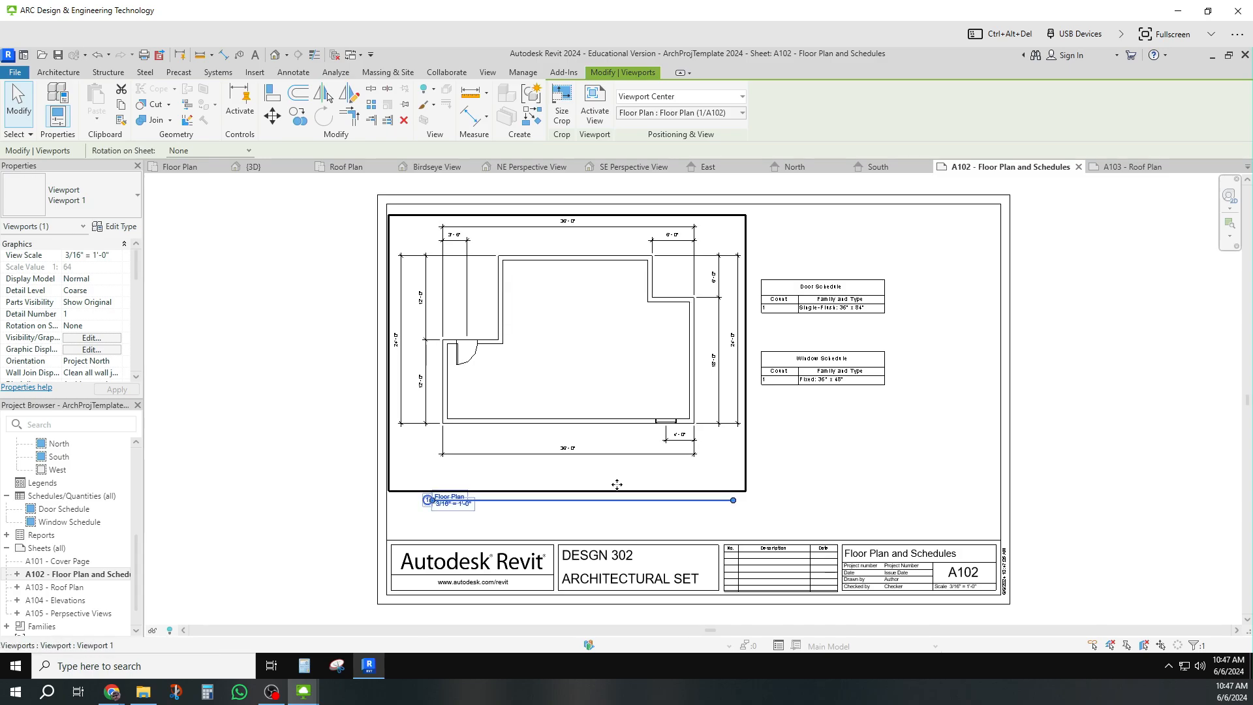
{"action": "key", "text": "Right"}
{"action": "key", "text": "Right"}
{"action": "left_click", "coordinate": [295, 485]}
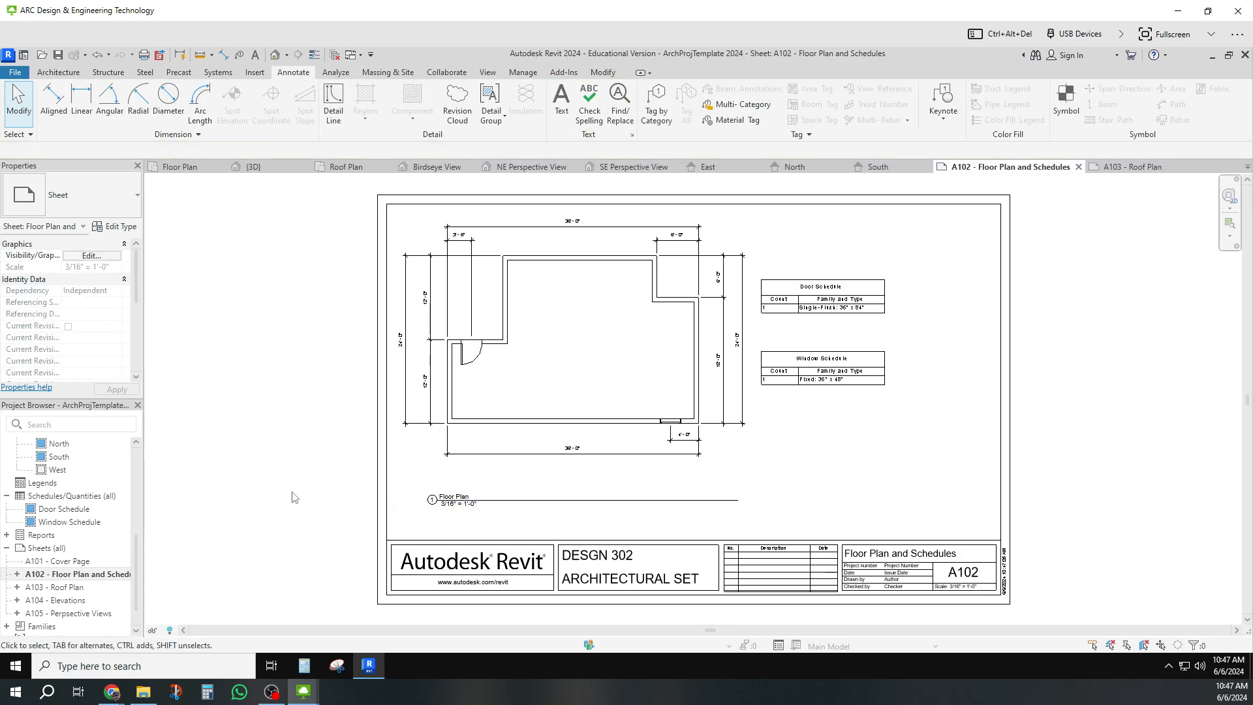
View sheet A103 - Roof Plan, and open the Roof Plan floor plan view
{"action": "double_click", "coordinate": [57, 586]}
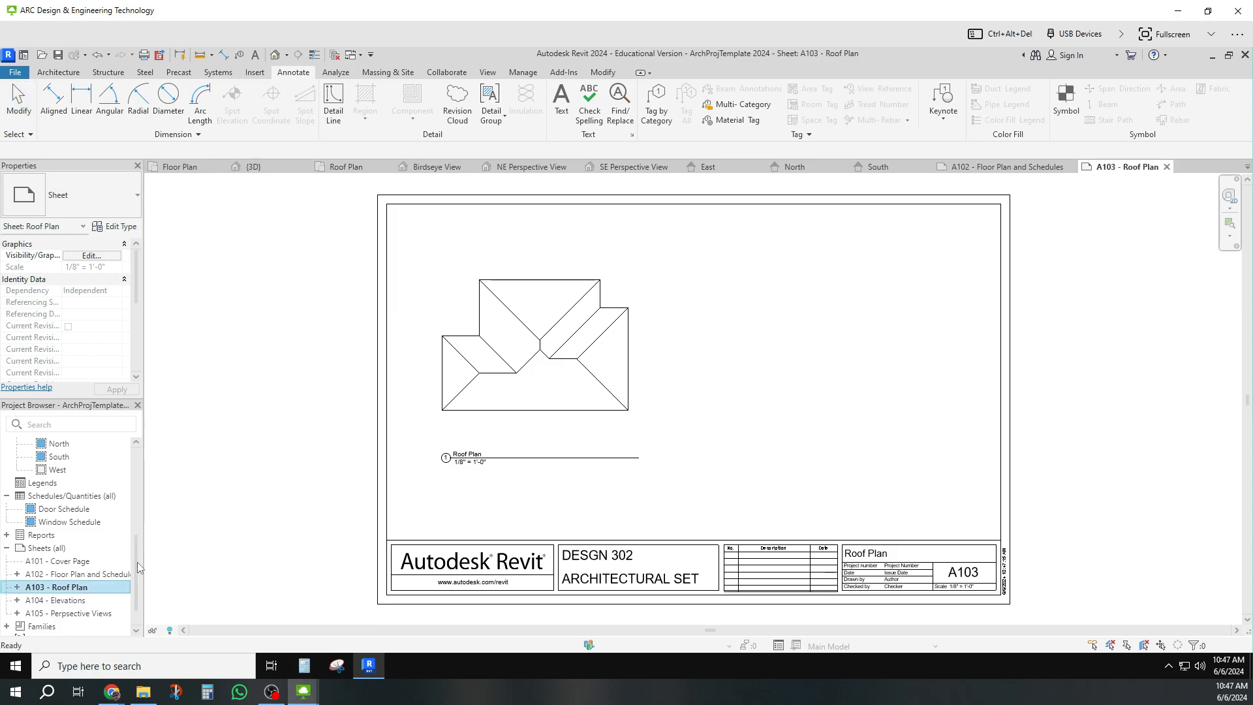
{"action": "left_click_drag", "start_coordinate": [137, 561], "coordinate": [139, 492]}
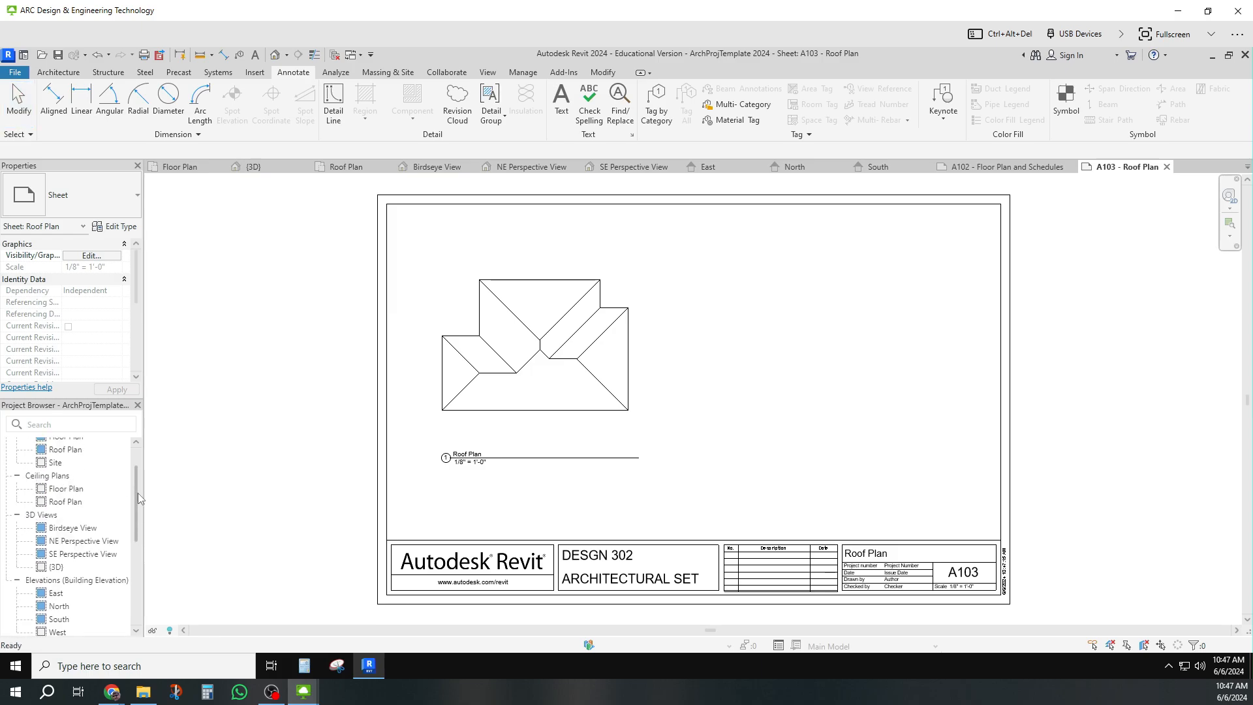
{"action": "double_click", "coordinate": [65, 449]}
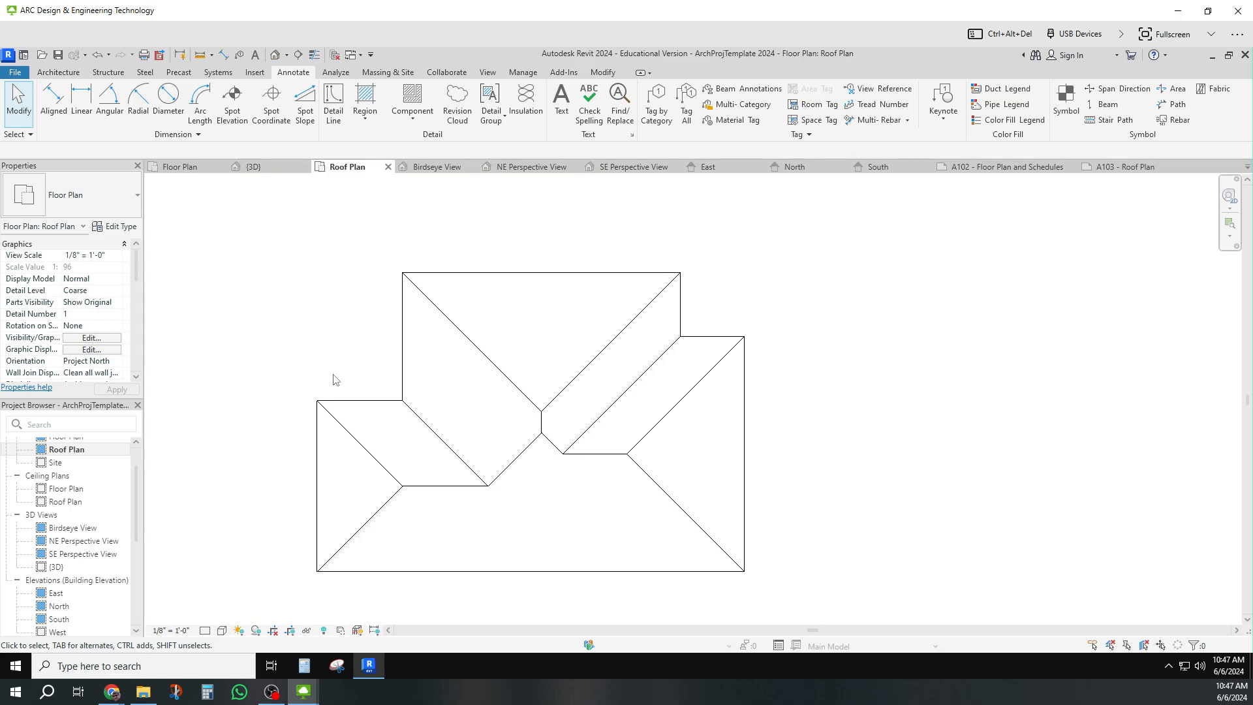
Set the Roof Plan view's visual style to Wireframe
{"action": "left_click", "coordinate": [208, 631]}
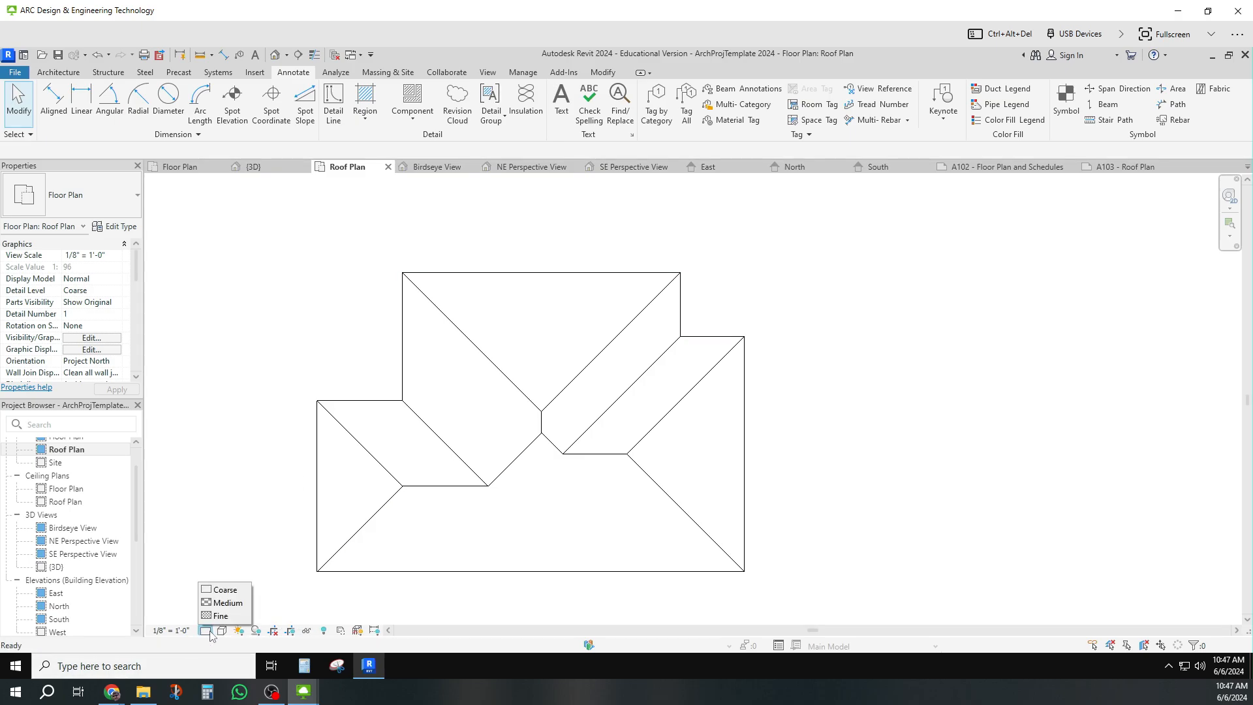
{"action": "left_click", "coordinate": [222, 630]}
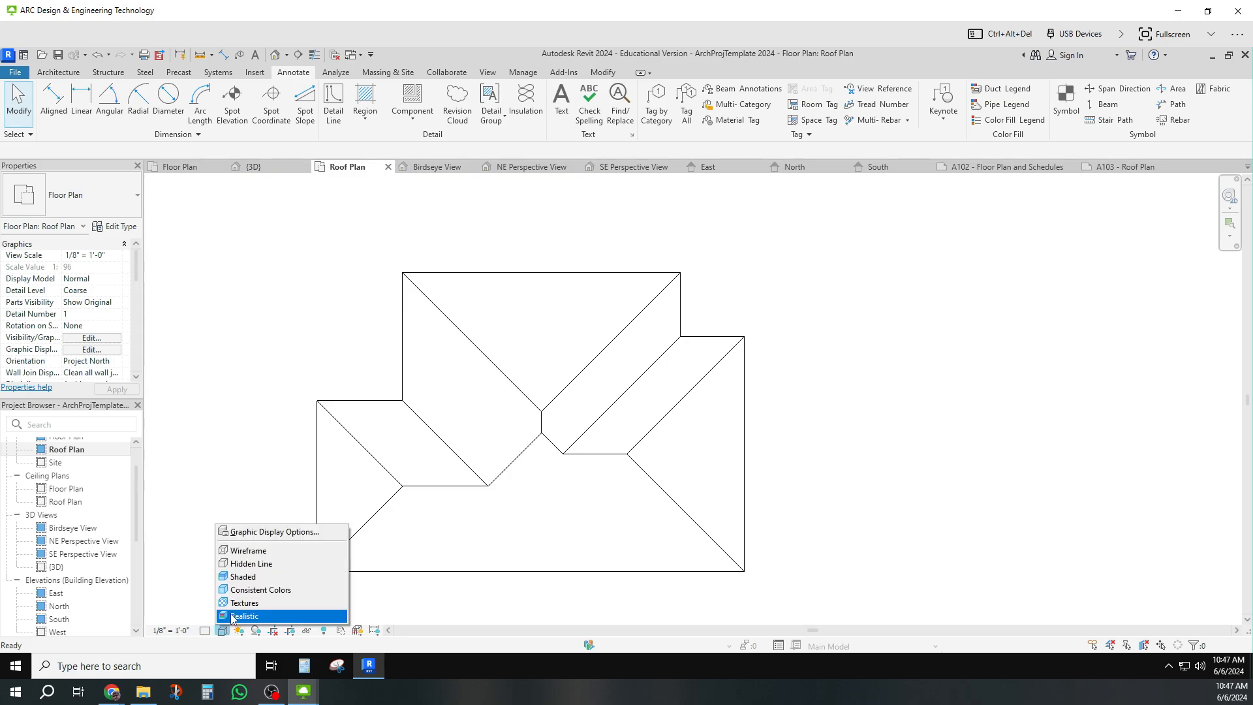
{"action": "left_click", "coordinate": [246, 556]}
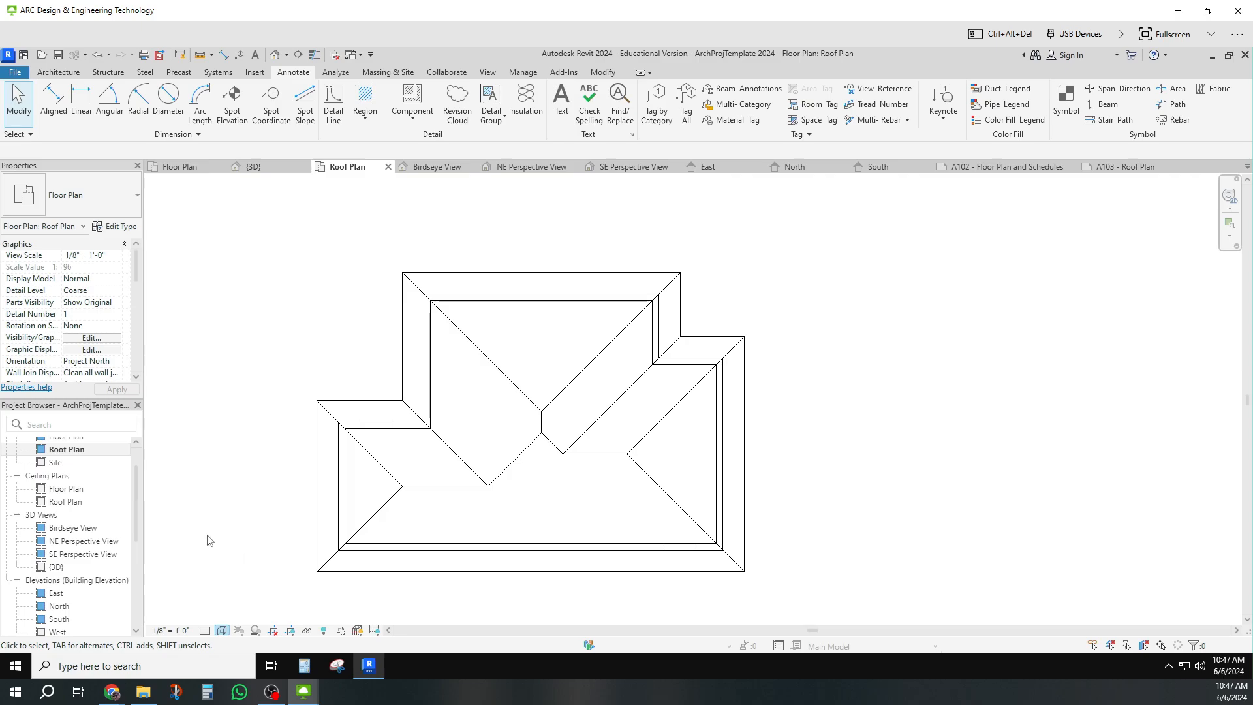
Dimension the west roof overhang below the plan, from the west wall's outer face to the roof edge
{"action": "scroll", "coordinate": [226, 512], "scroll_direction": "down", "scroll_amount": 3}
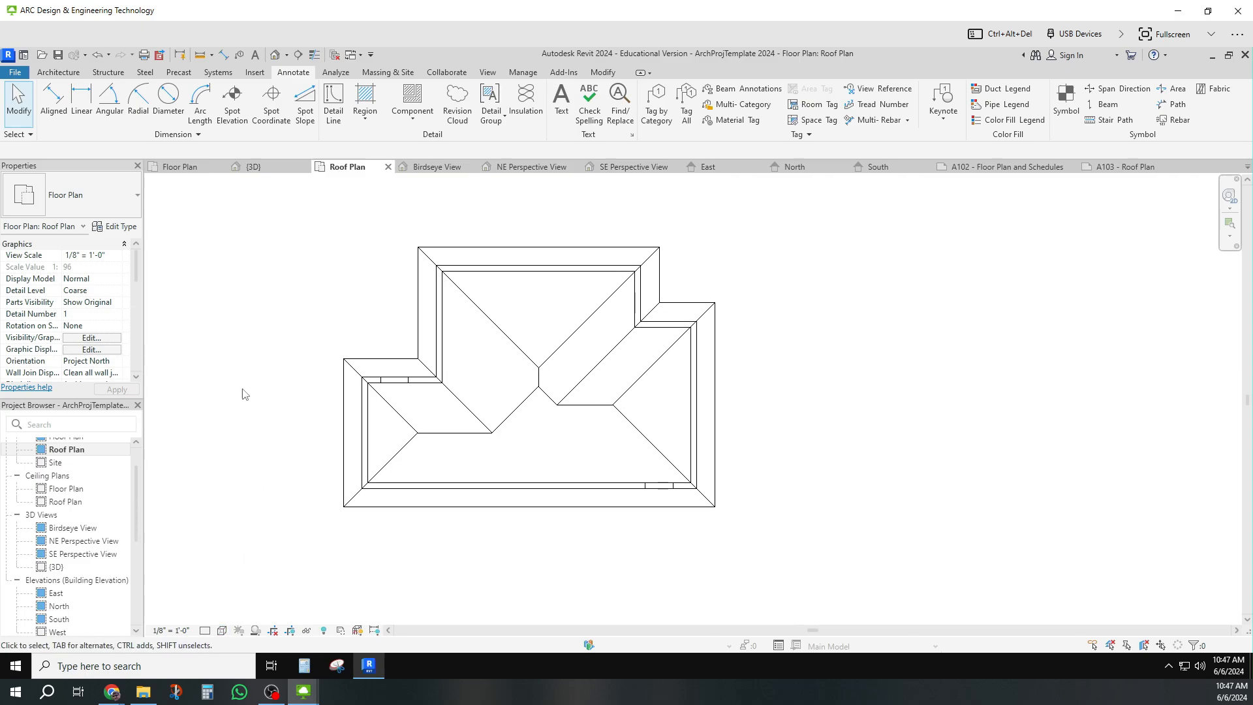
{"action": "left_click", "coordinate": [53, 102]}
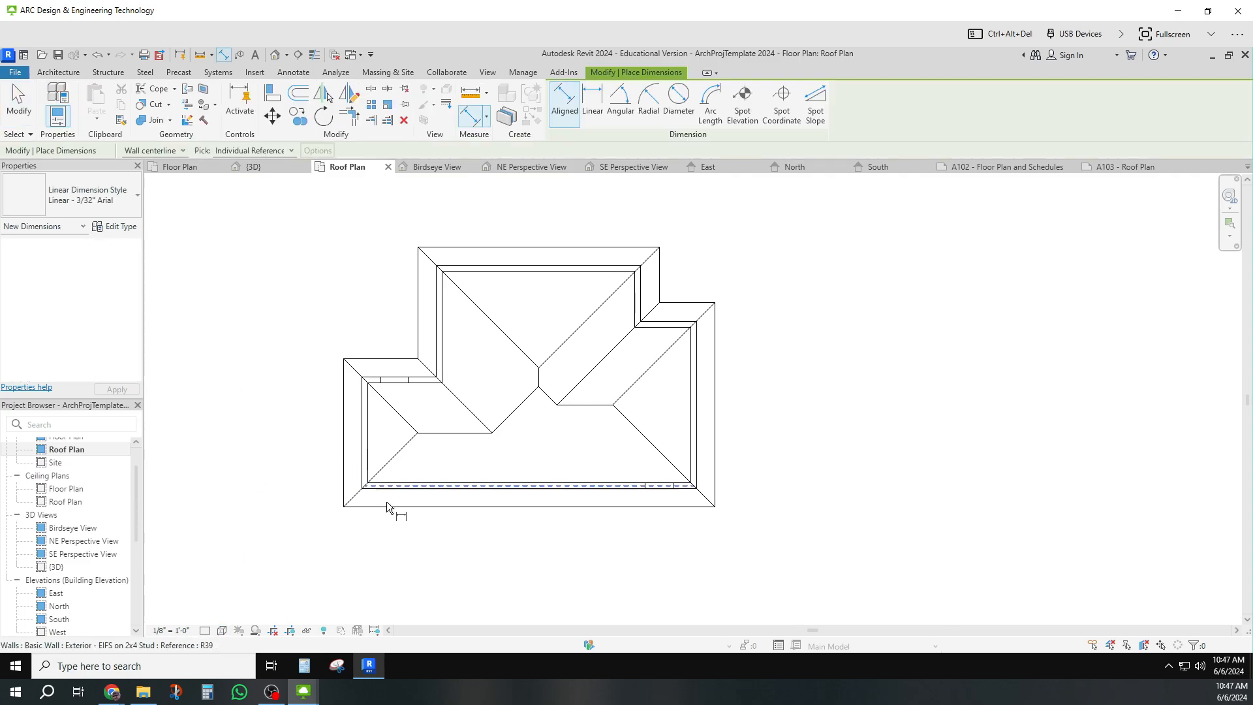
{"action": "left_click", "coordinate": [364, 469]}
{"action": "left_click", "coordinate": [345, 468]}
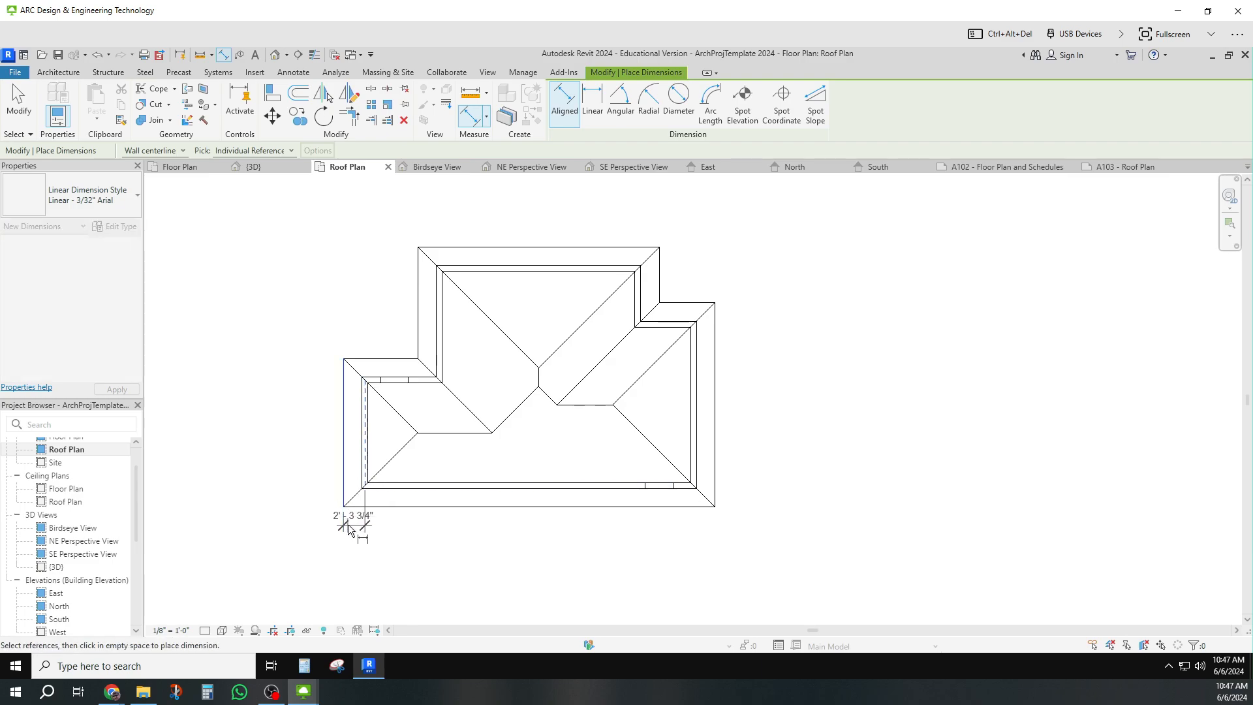
{"action": "left_click", "coordinate": [349, 529]}
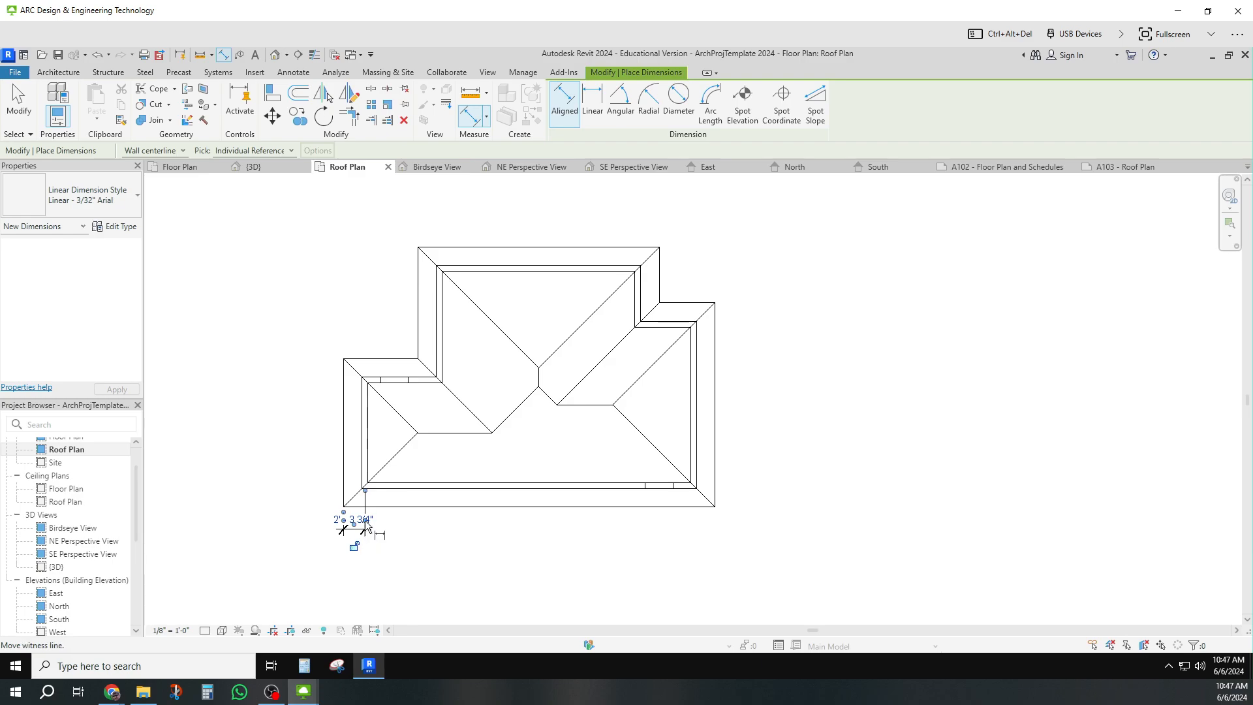
{"action": "left_click", "coordinate": [425, 546]}
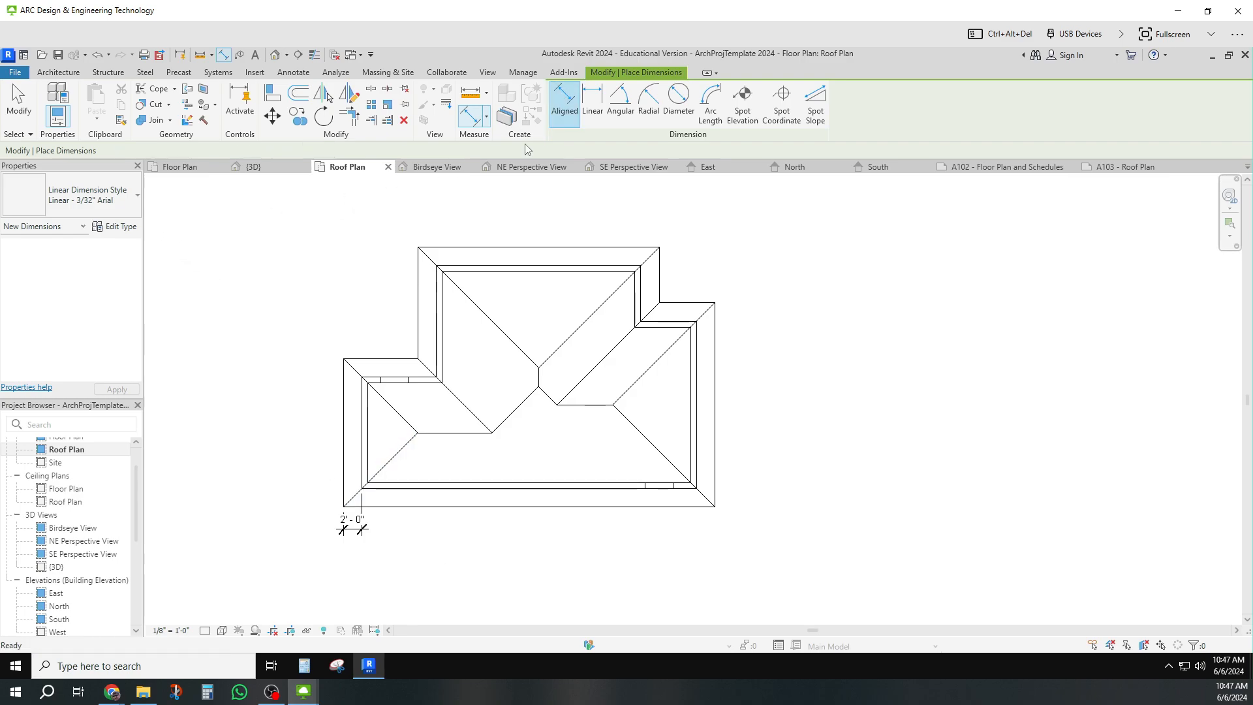
Dimension between the west and east walls' outer faces, in line with the west overhang dimension
{"action": "left_click", "coordinate": [366, 489]}
{"action": "left_click", "coordinate": [693, 484]}
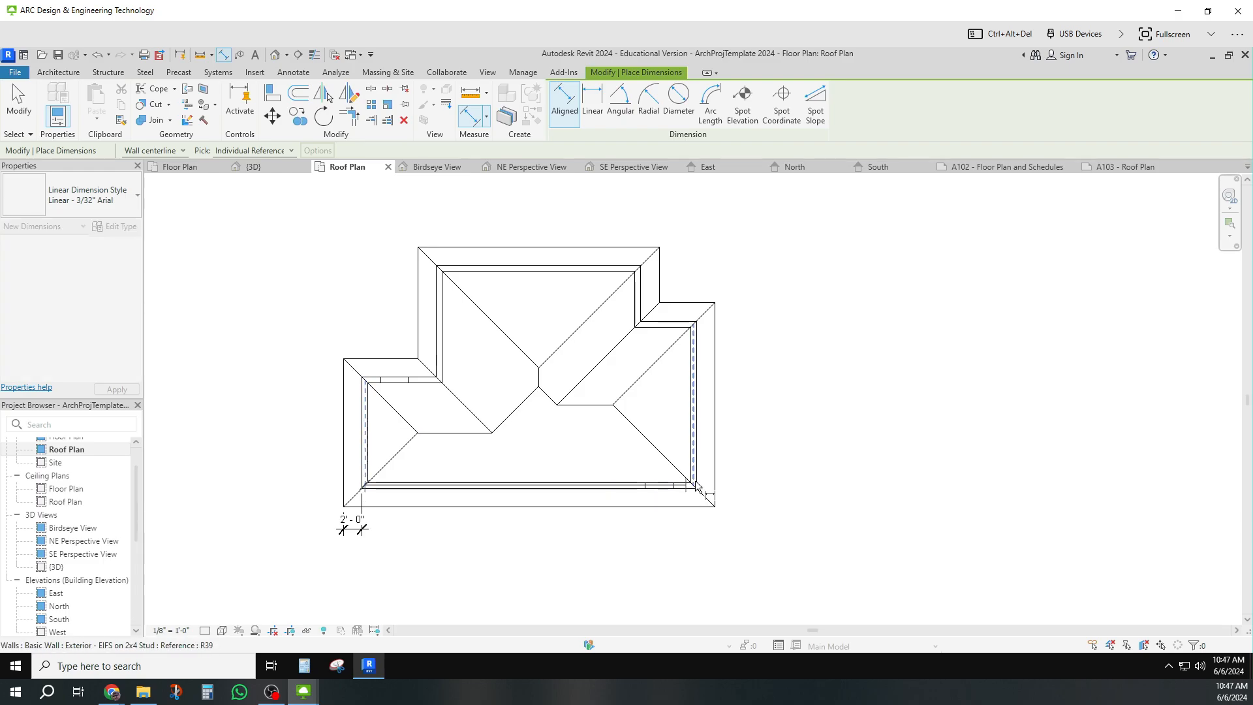
{"action": "left_click", "coordinate": [676, 529]}
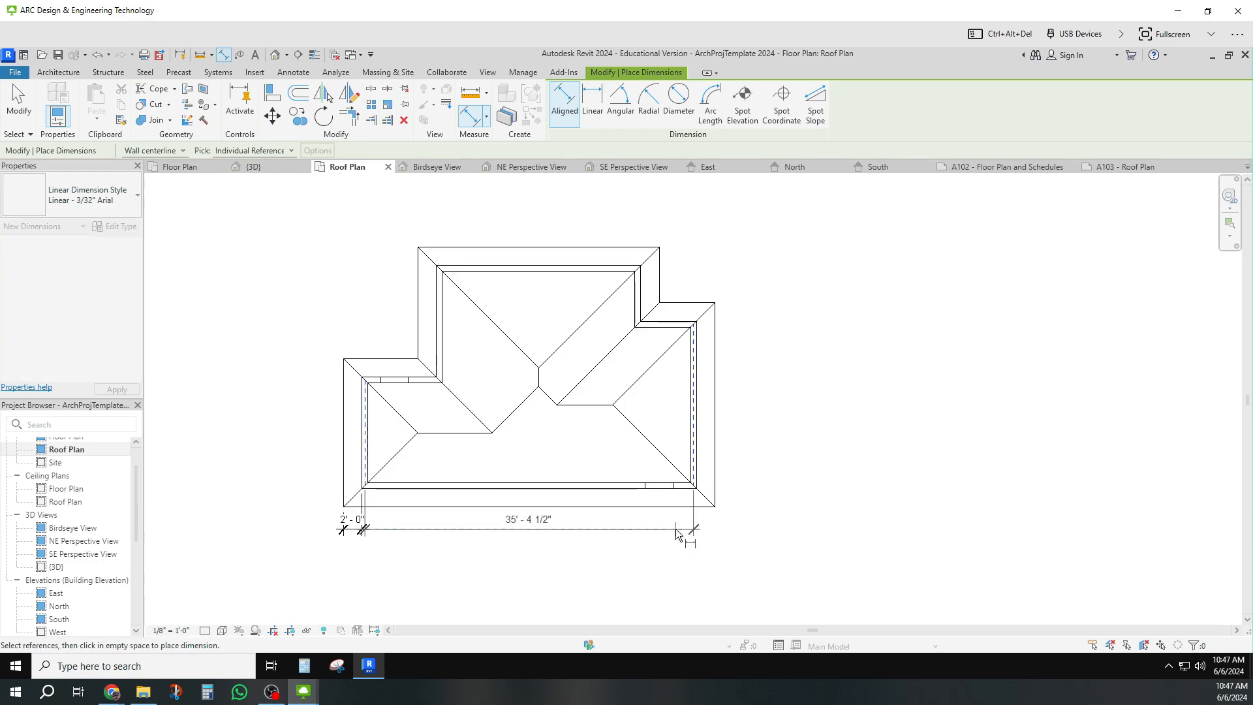
{"action": "left_click", "coordinate": [366, 511]}
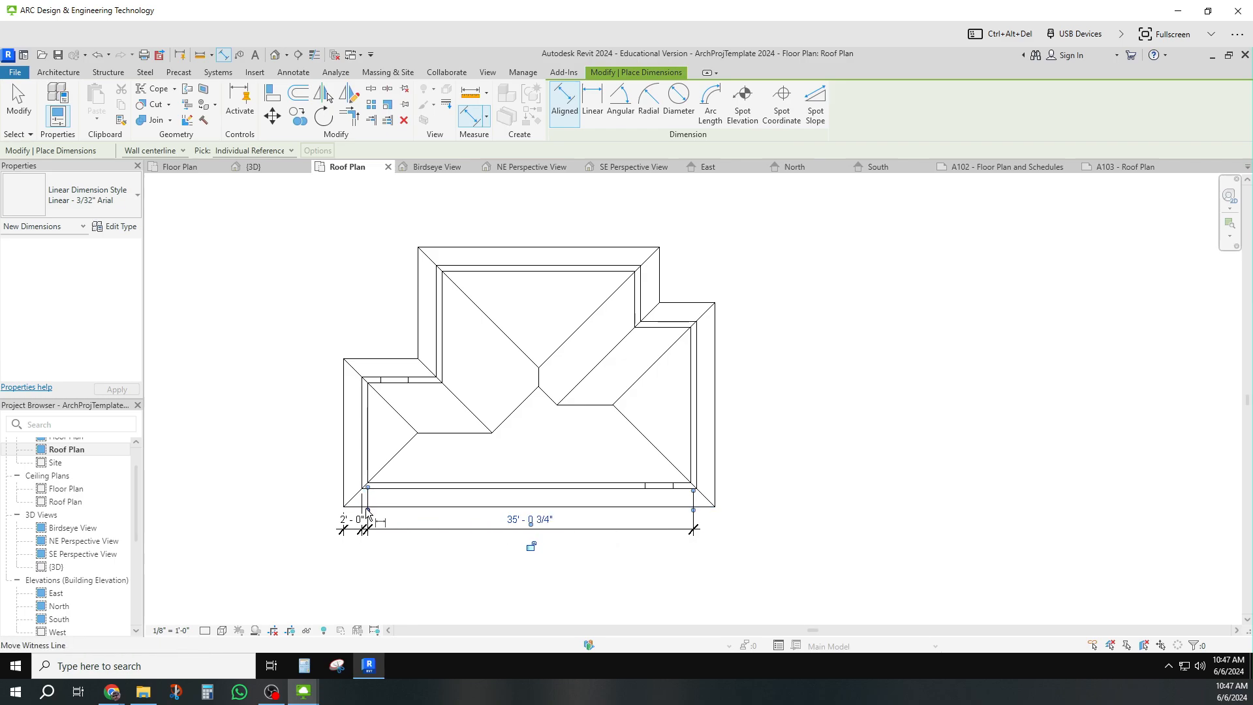
{"action": "left_click", "coordinate": [366, 511]}
{"action": "left_click", "coordinate": [693, 512]}
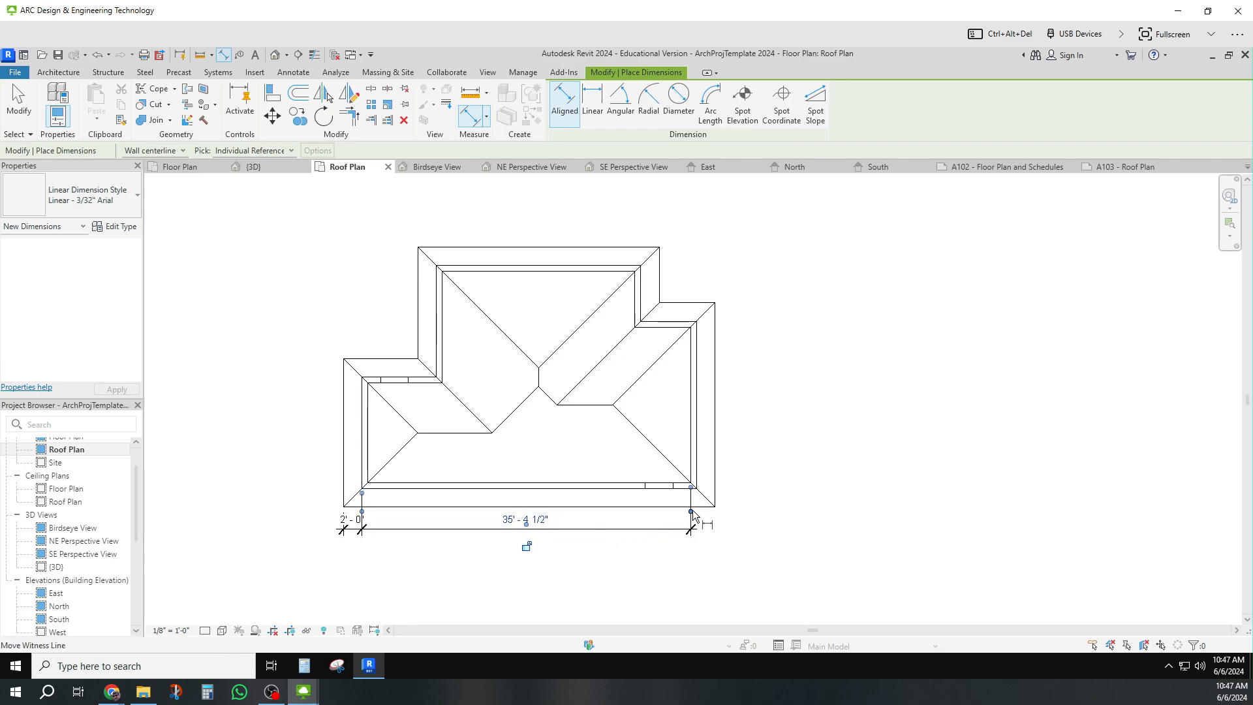
{"action": "left_click", "coordinate": [694, 512]}
Dimension the east roof overhang from the east wall's outer face to the roof edge, in line with the wall-to-wall dimension
{"action": "left_click", "coordinate": [563, 98]}
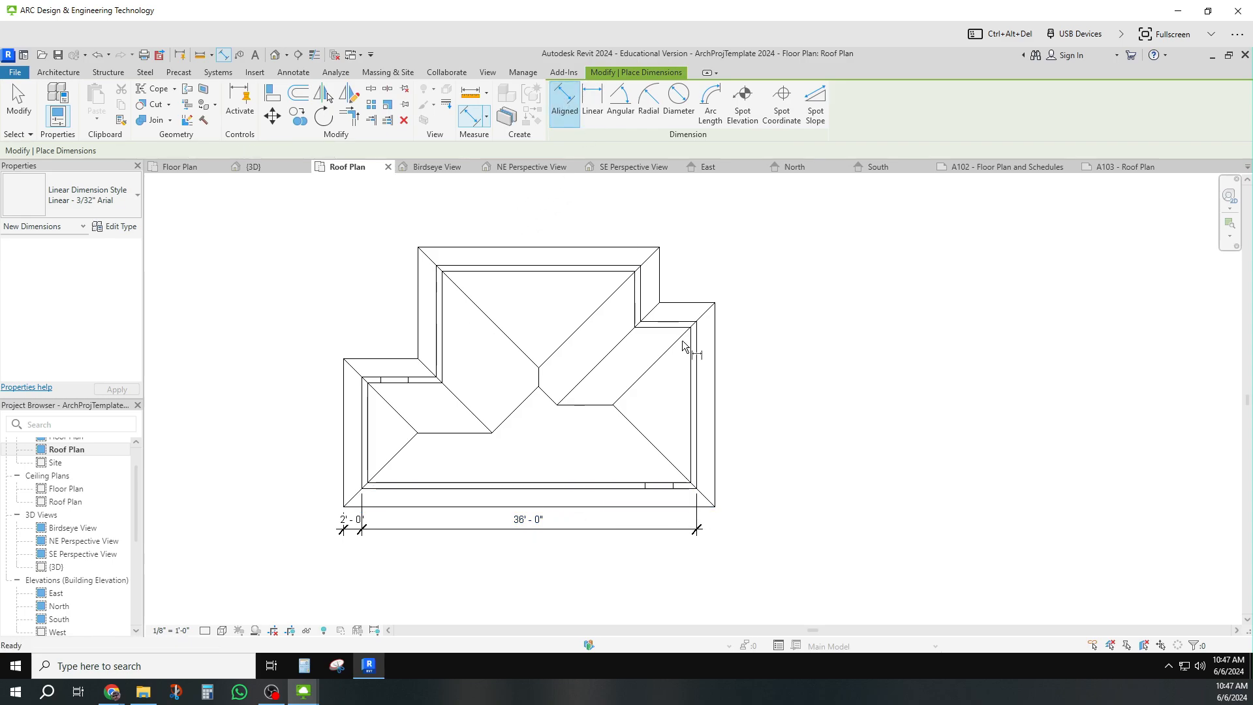
{"action": "left_click", "coordinate": [696, 440]}
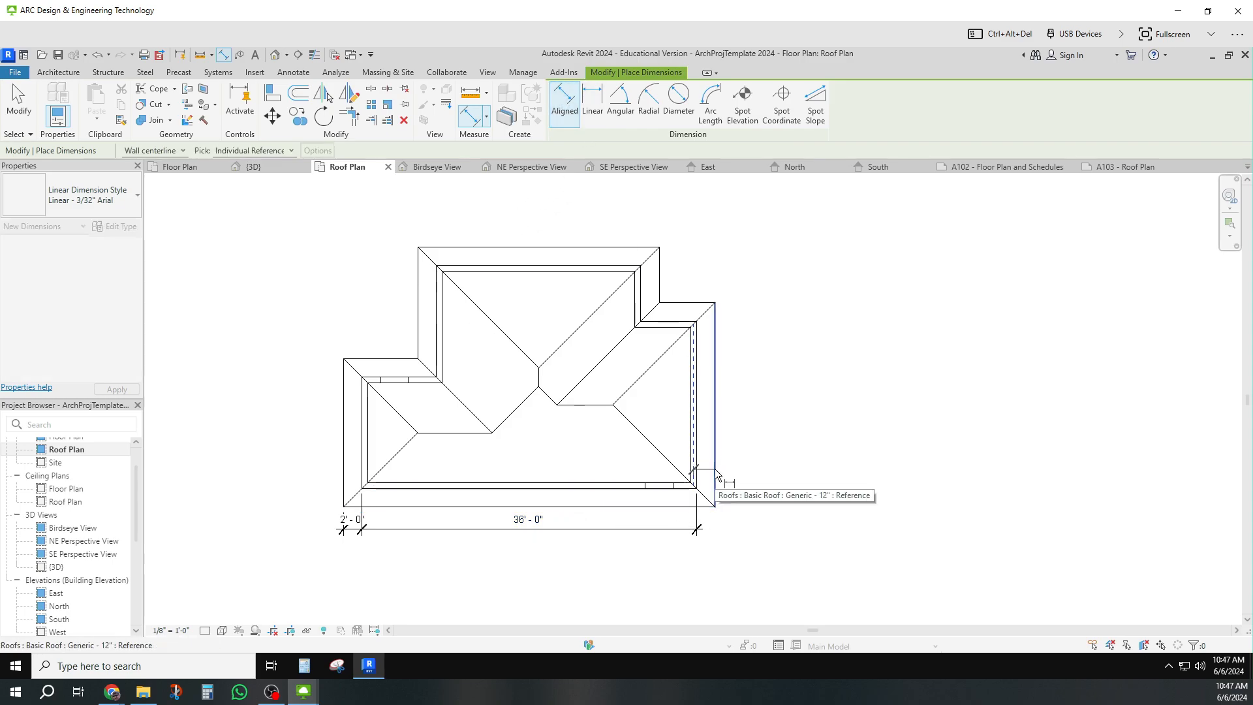
{"action": "left_click", "coordinate": [715, 469]}
{"action": "left_click", "coordinate": [704, 534]}
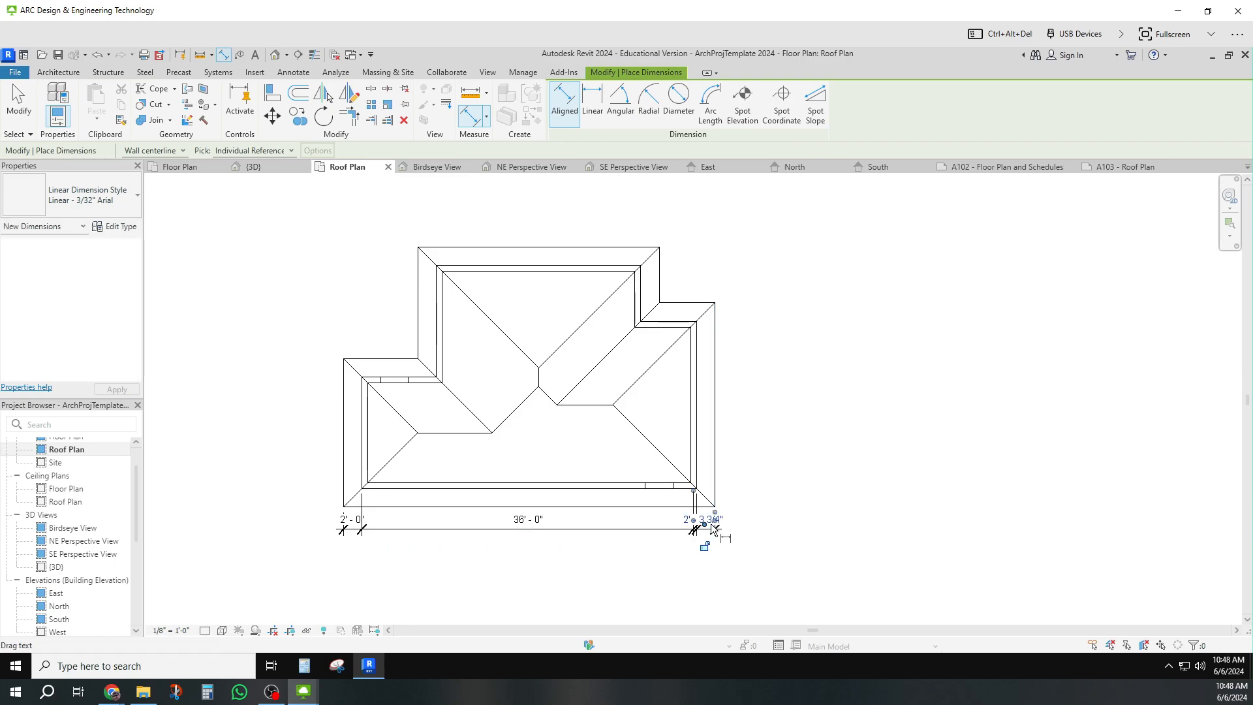
{"action": "left_click", "coordinate": [693, 521]}
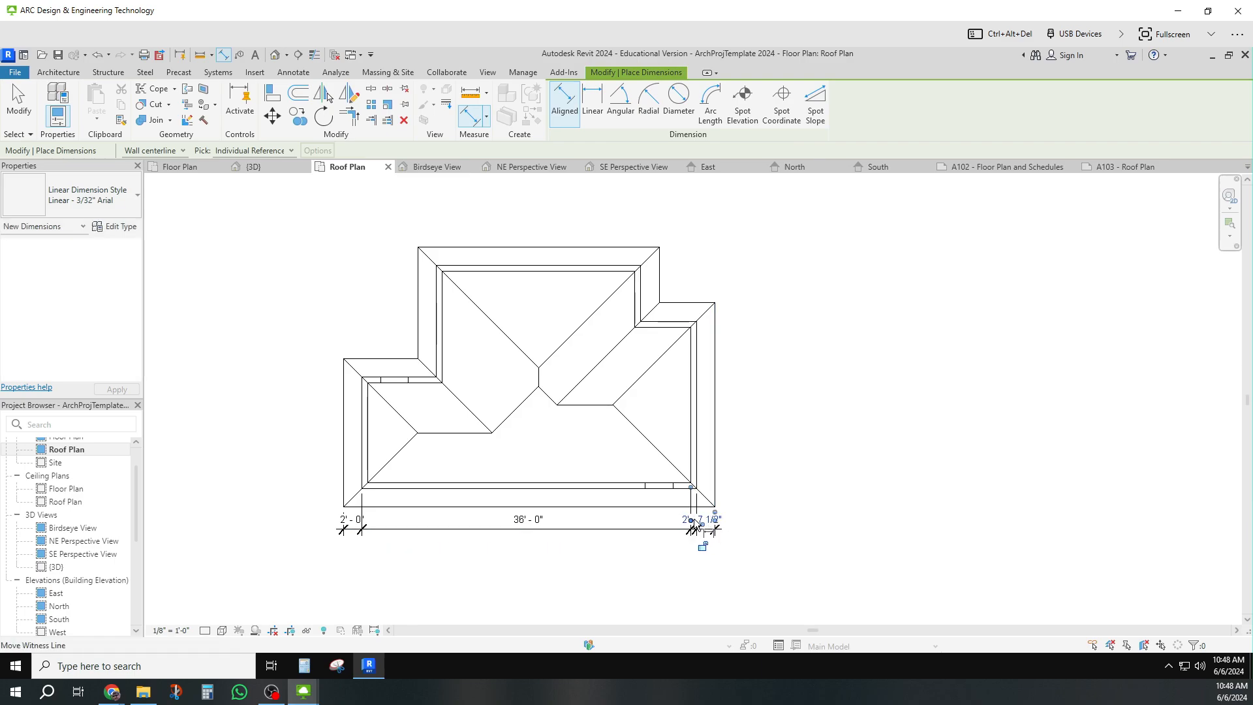
{"action": "left_click", "coordinate": [691, 521]}
{"action": "left_click", "coordinate": [771, 523]}
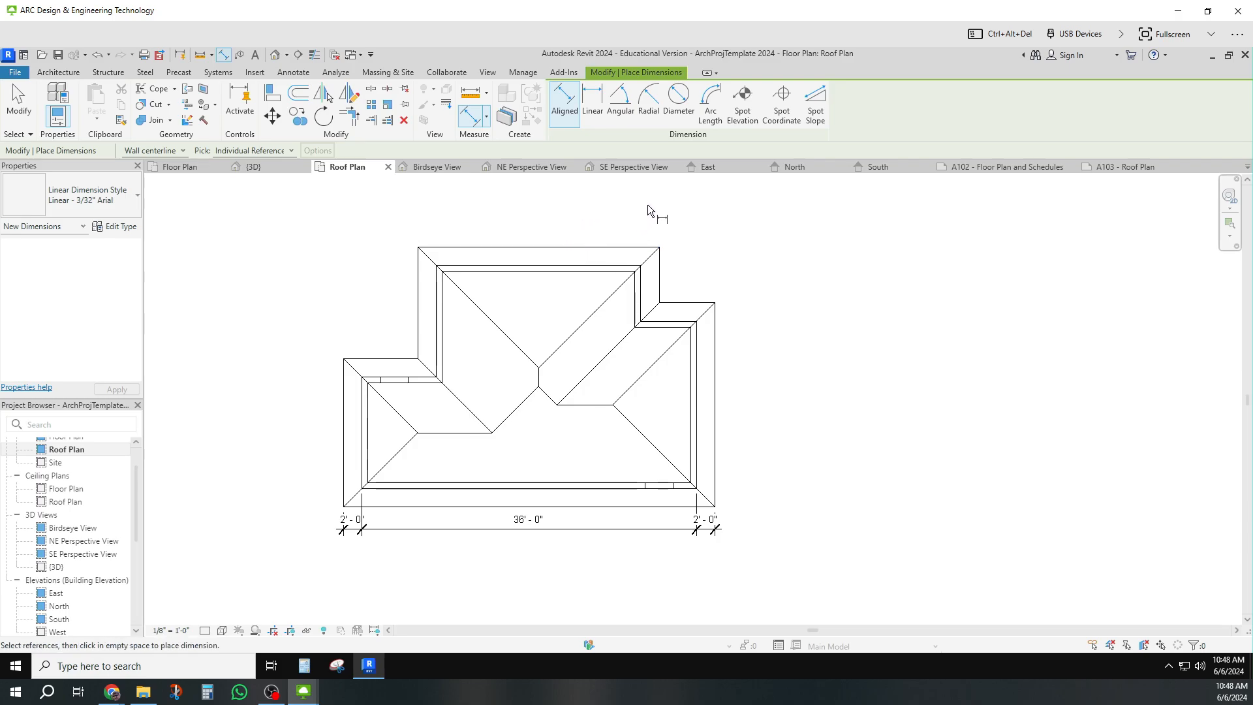
{"action": "left_click", "coordinate": [293, 71]}
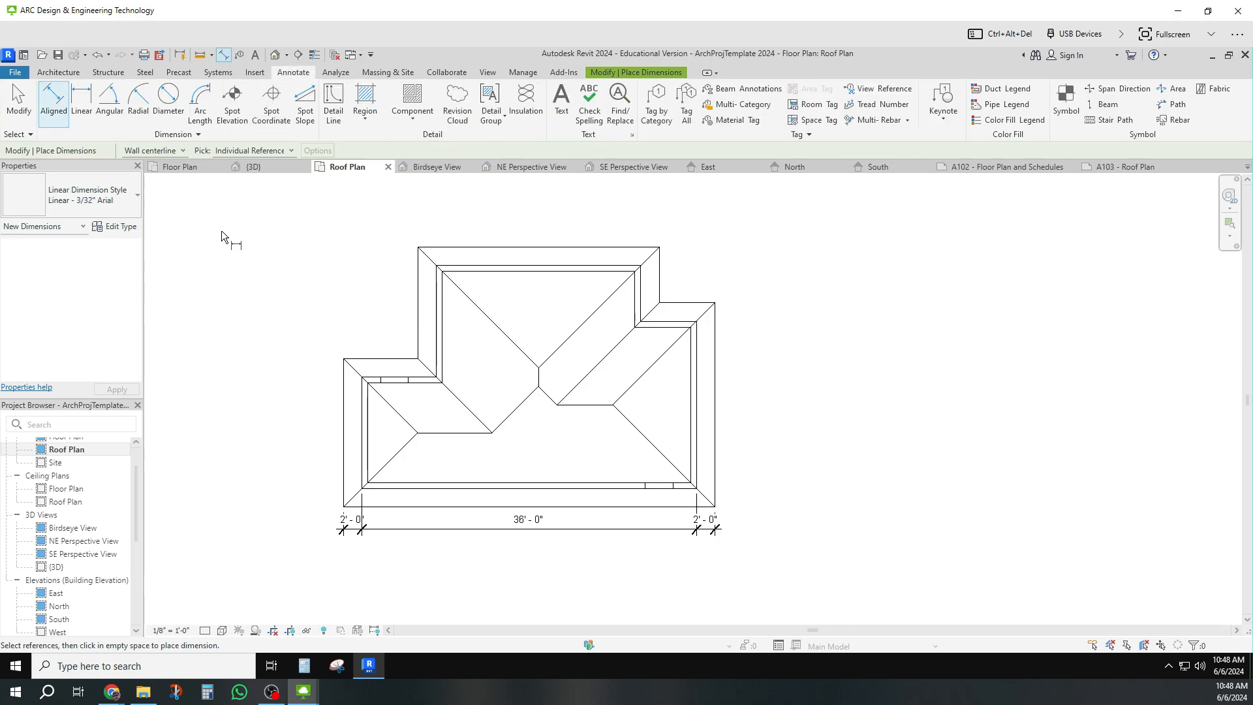
{"action": "left_click", "coordinate": [561, 104]}
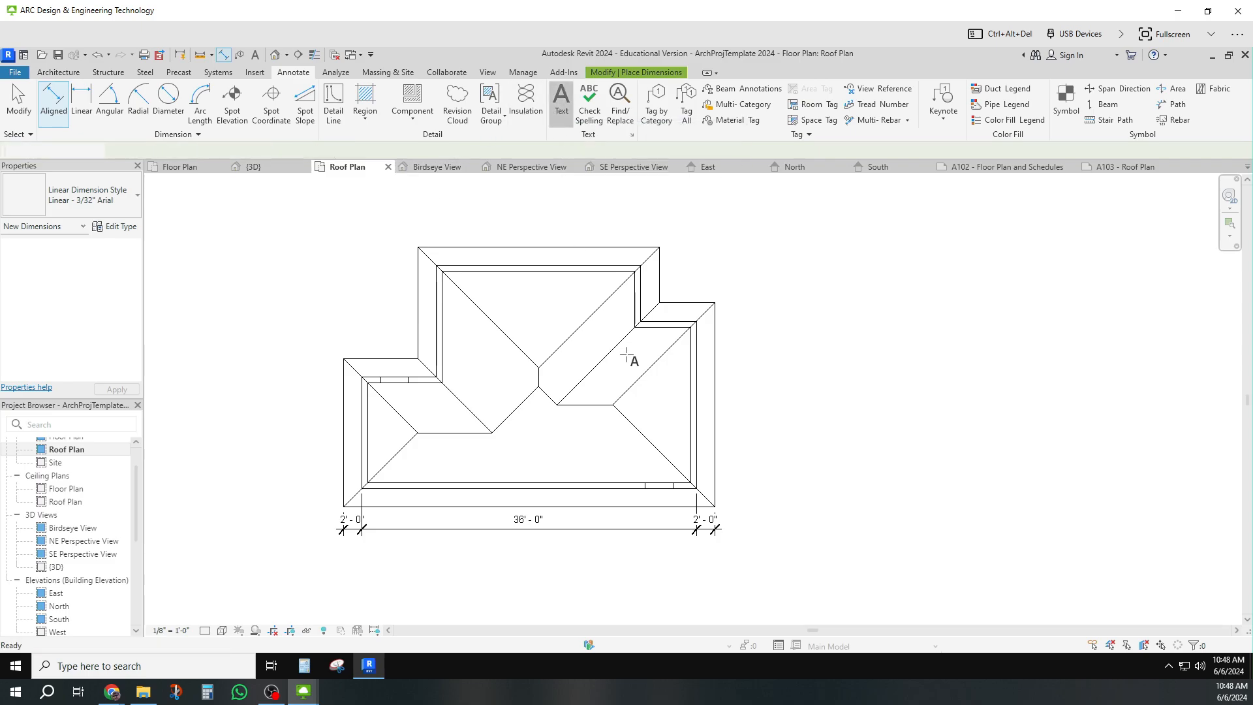
{"action": "left_click", "coordinate": [655, 389]}
{"action": "key", "text": "Escape"}
{"action": "key", "text": "Escape"}
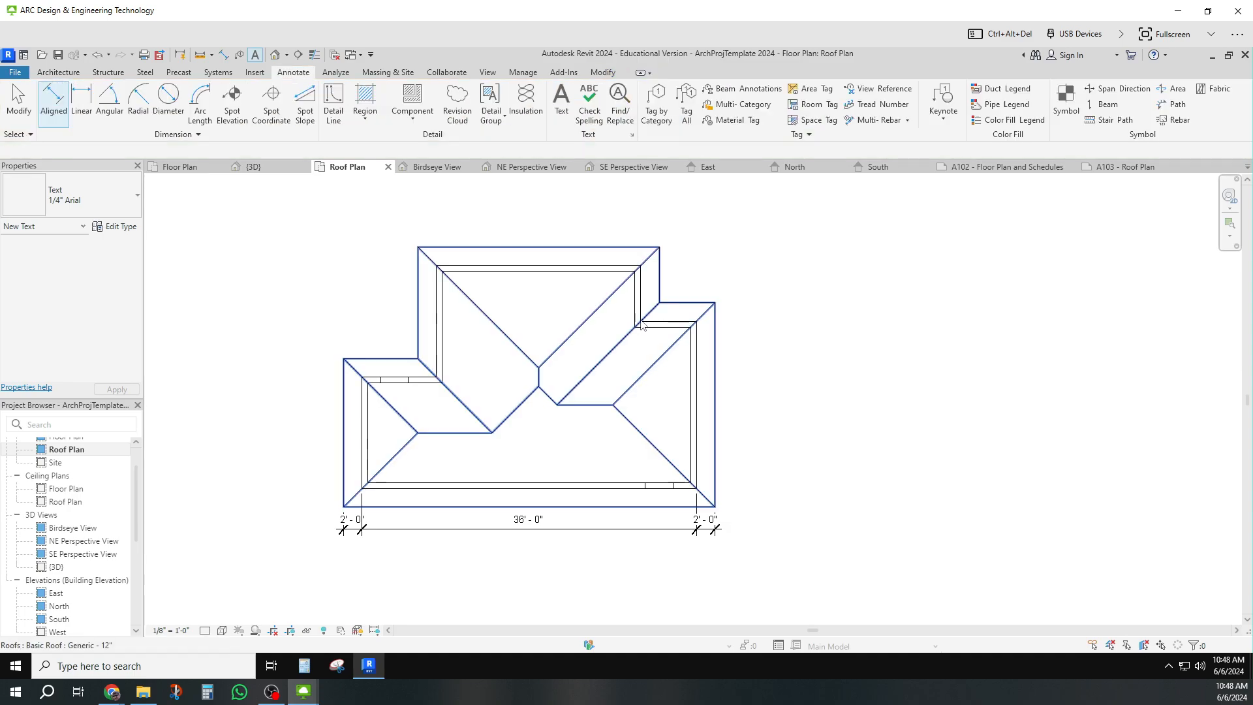
Add a two-line text note "ROOF SLOPE" / "5:12" east of the house, with a curved leader pointing to the east roof slope
{"action": "left_click", "coordinate": [561, 104]}
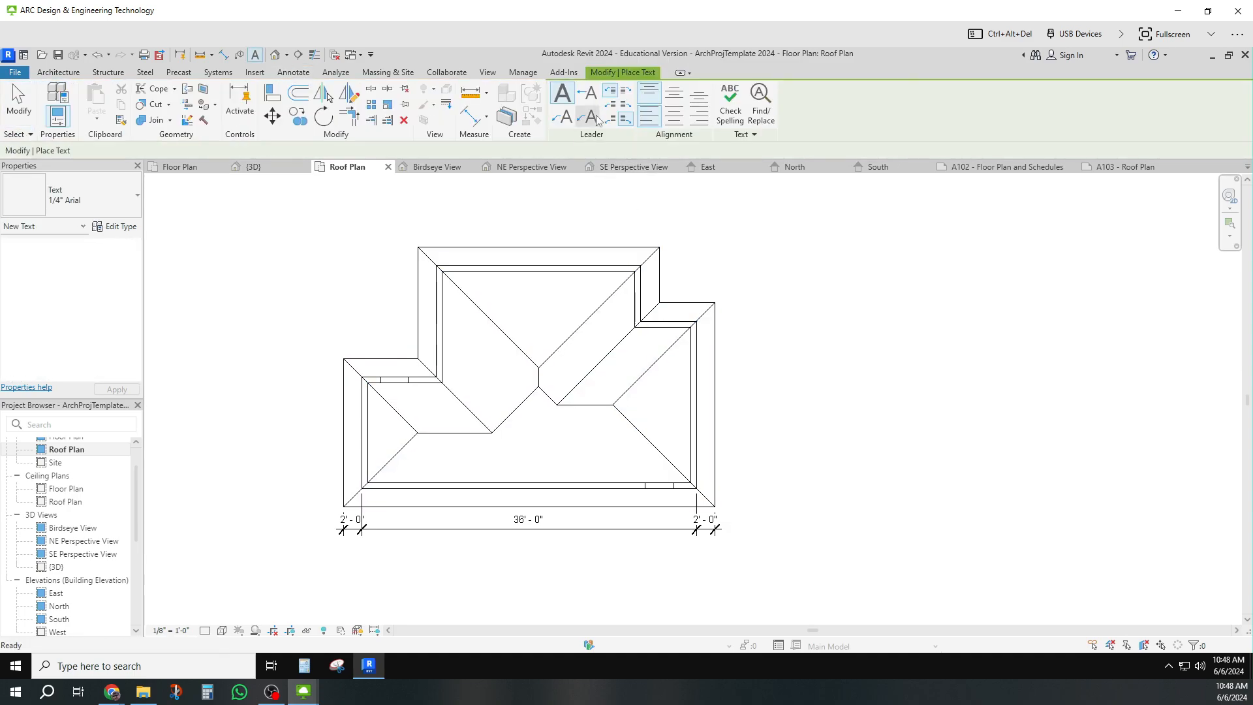
{"action": "left_click", "coordinate": [649, 397]}
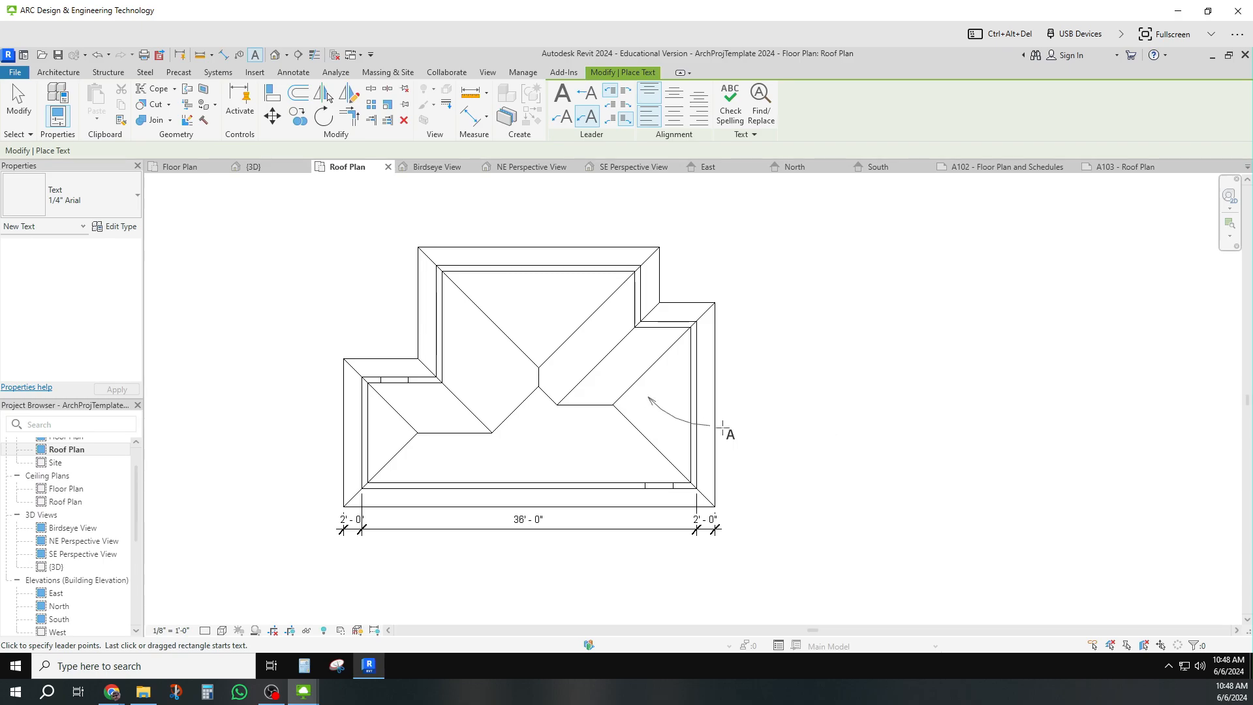
{"action": "left_click", "coordinate": [741, 433]}
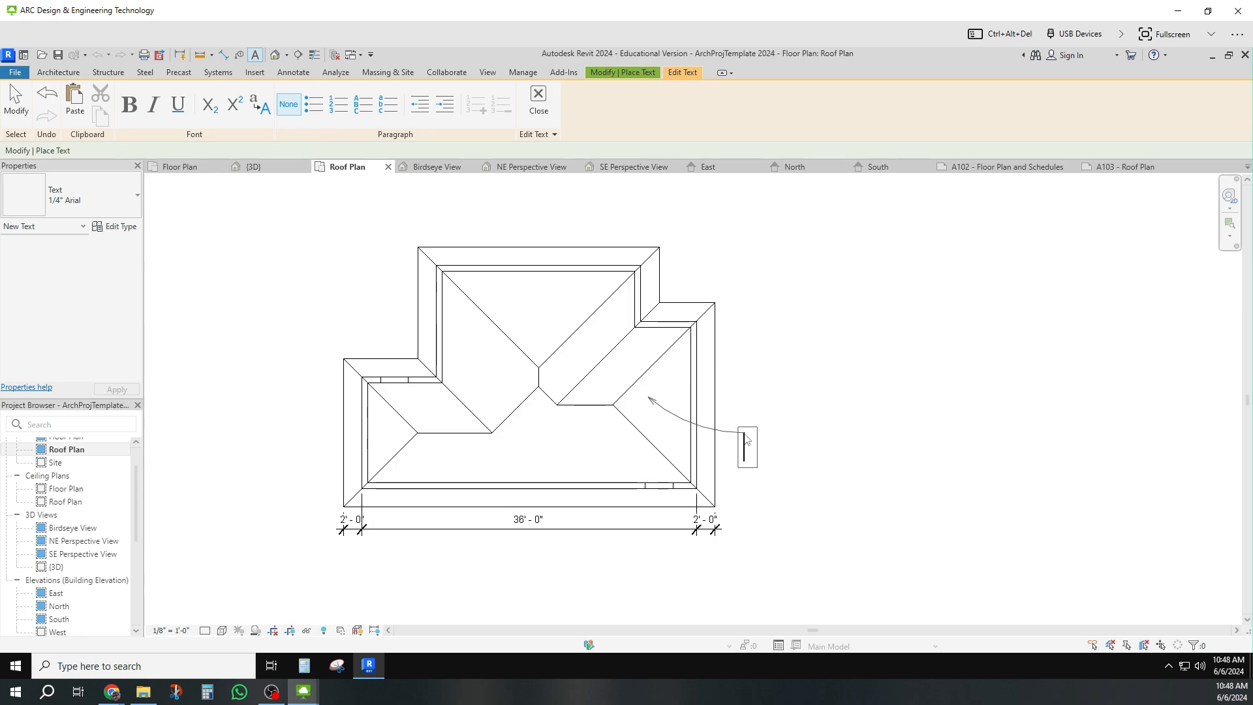
{"action": "type", "text": "ROOF SLOPE"}
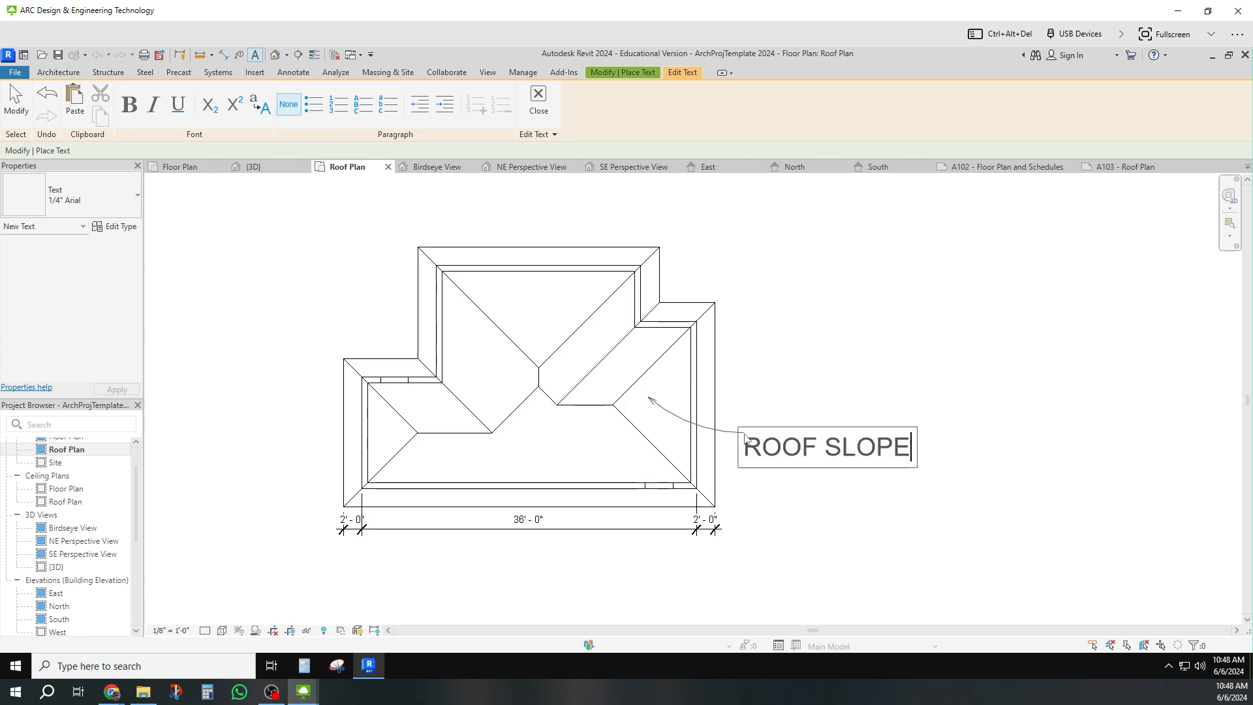
{"action": "key", "text": "Return"}
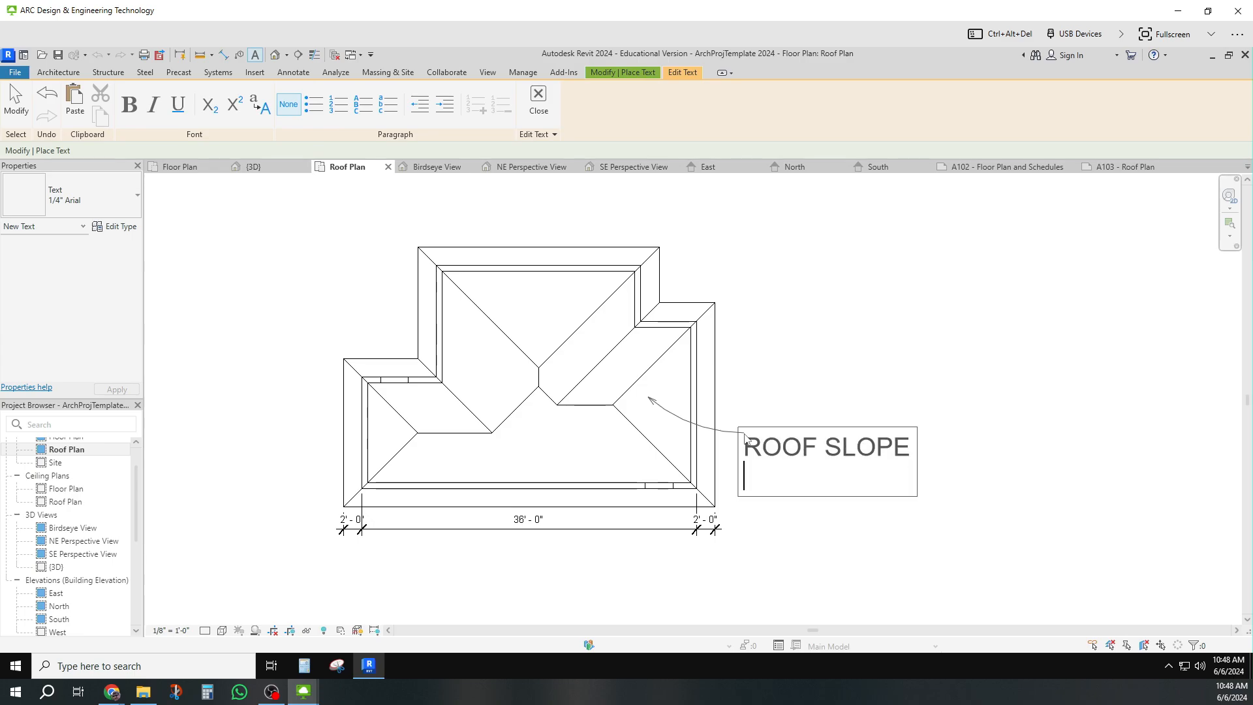
{"action": "type", "text": "5:12"}
{"action": "left_click", "coordinate": [804, 394]}
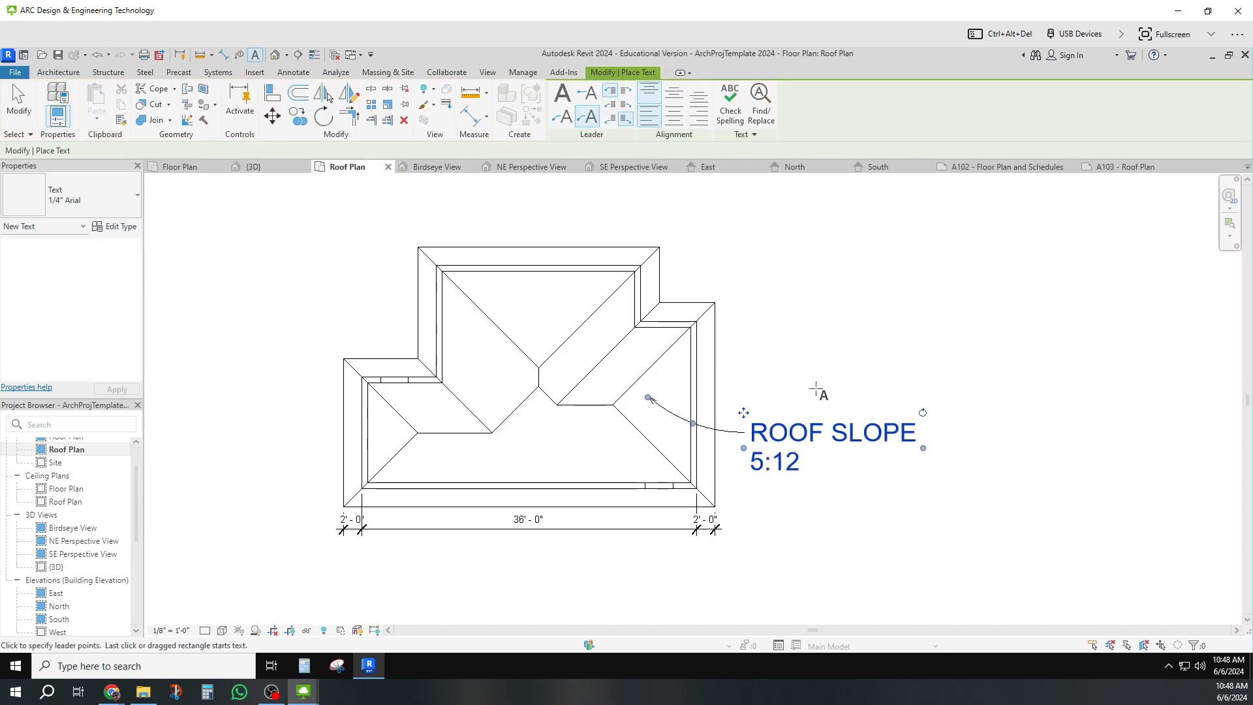
{"action": "key", "text": "Escape"}
{"action": "key", "text": "Escape"}
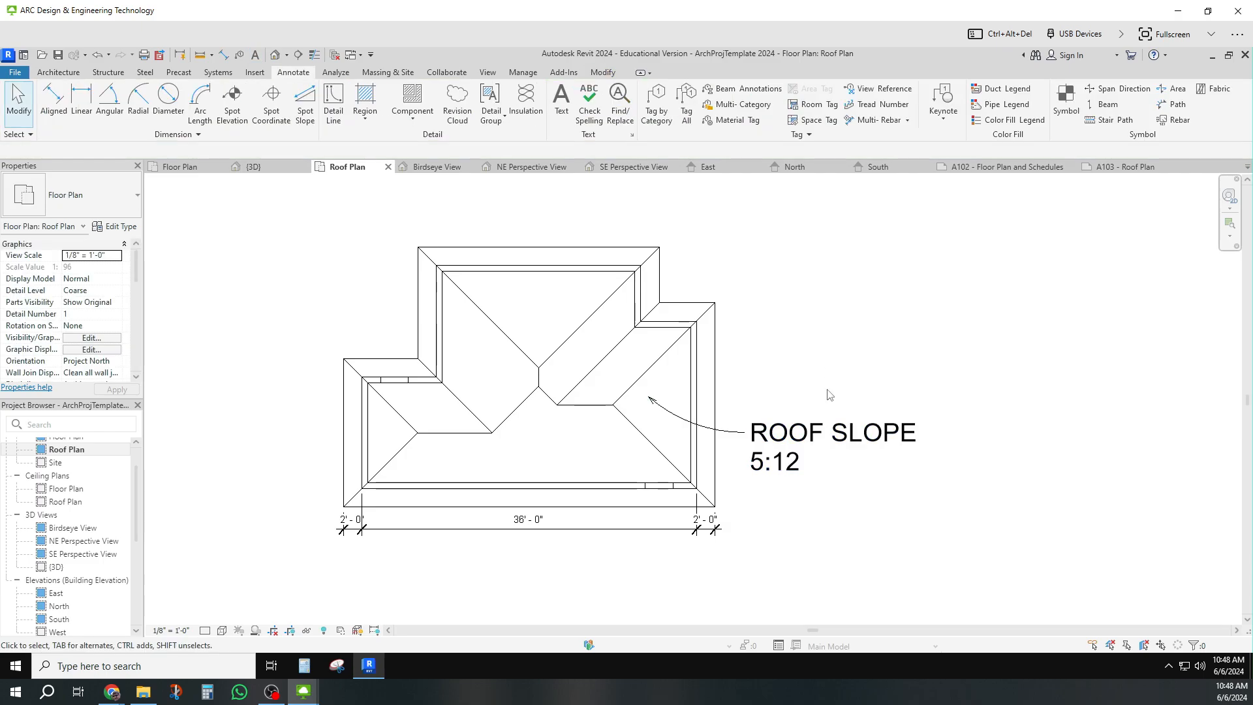
Change the roof slope note's text type to 3/32" Arial
{"action": "left_click", "coordinate": [832, 426]}
{"action": "left_click", "coordinate": [78, 194]}
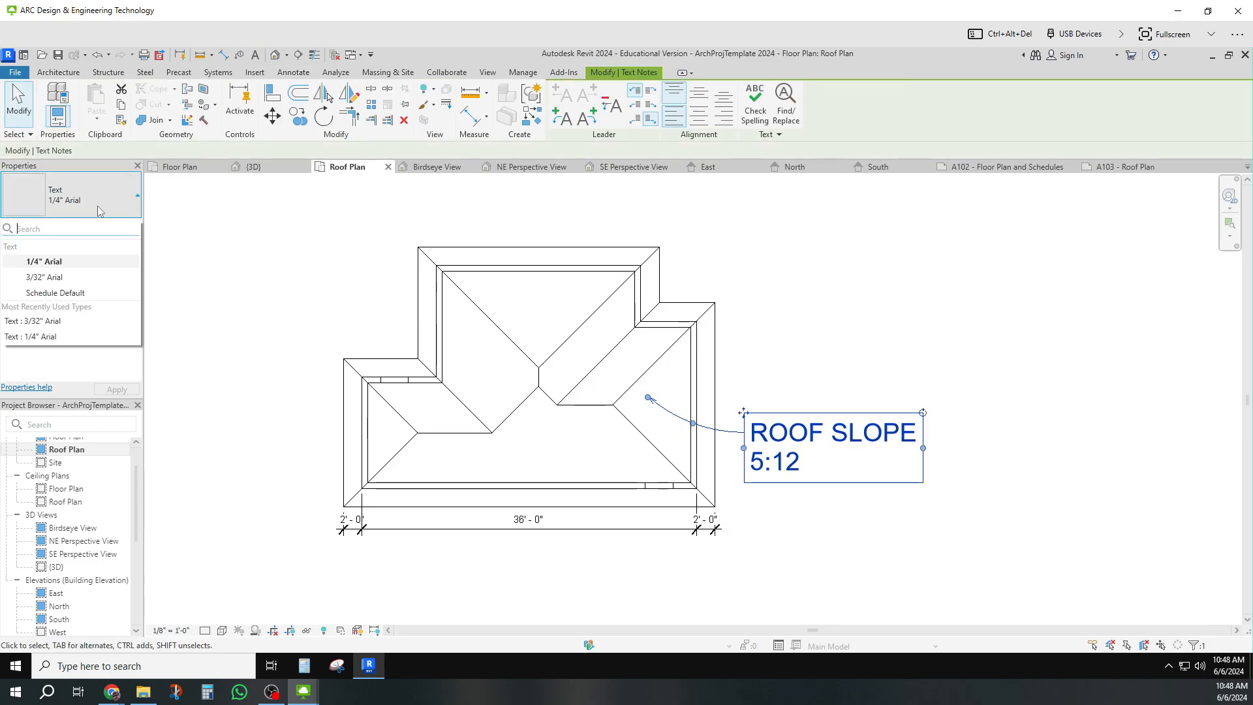
{"action": "left_click", "coordinate": [44, 278]}
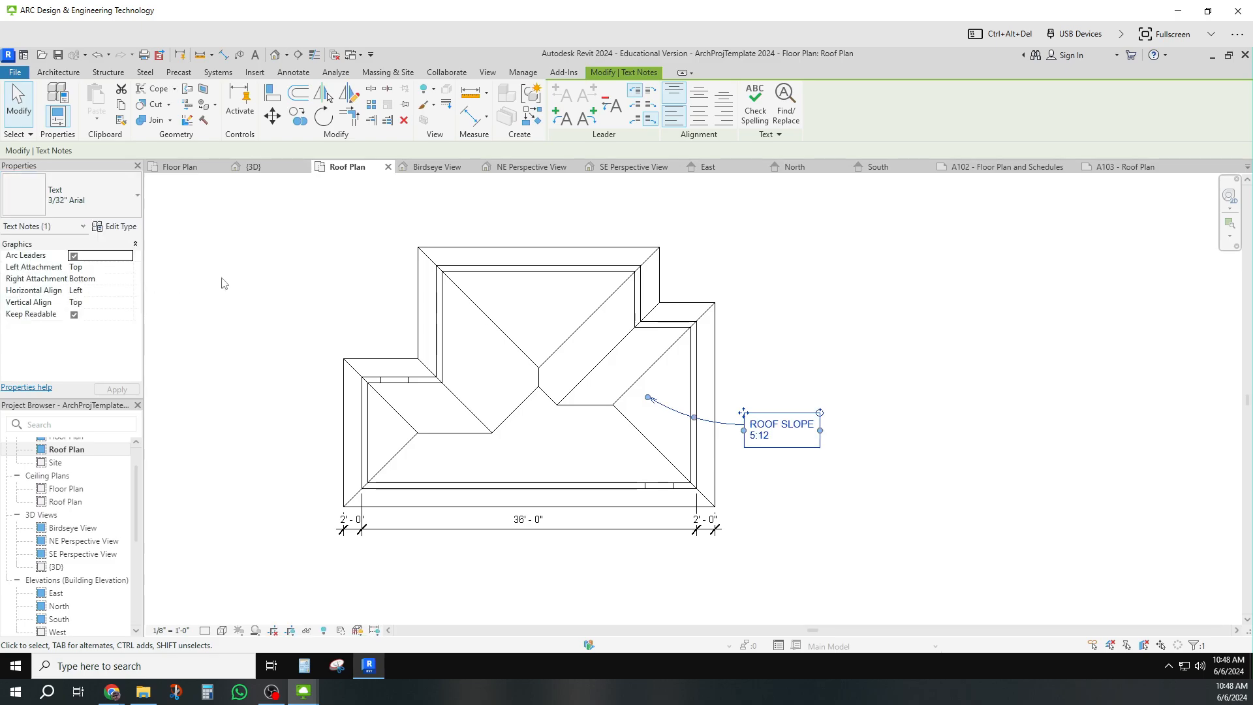
{"action": "left_click", "coordinate": [838, 338]}
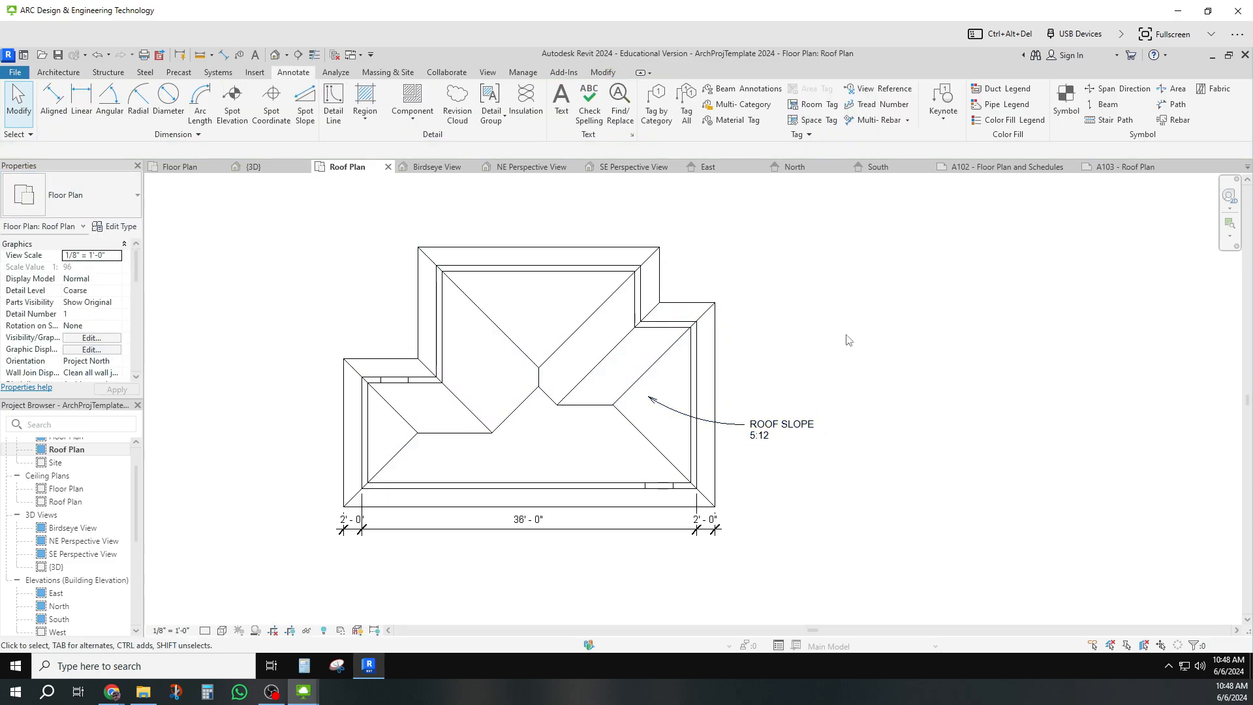
Move the text of the west and east overhang dimensions below the dimension line
{"action": "left_click", "coordinate": [349, 523]}
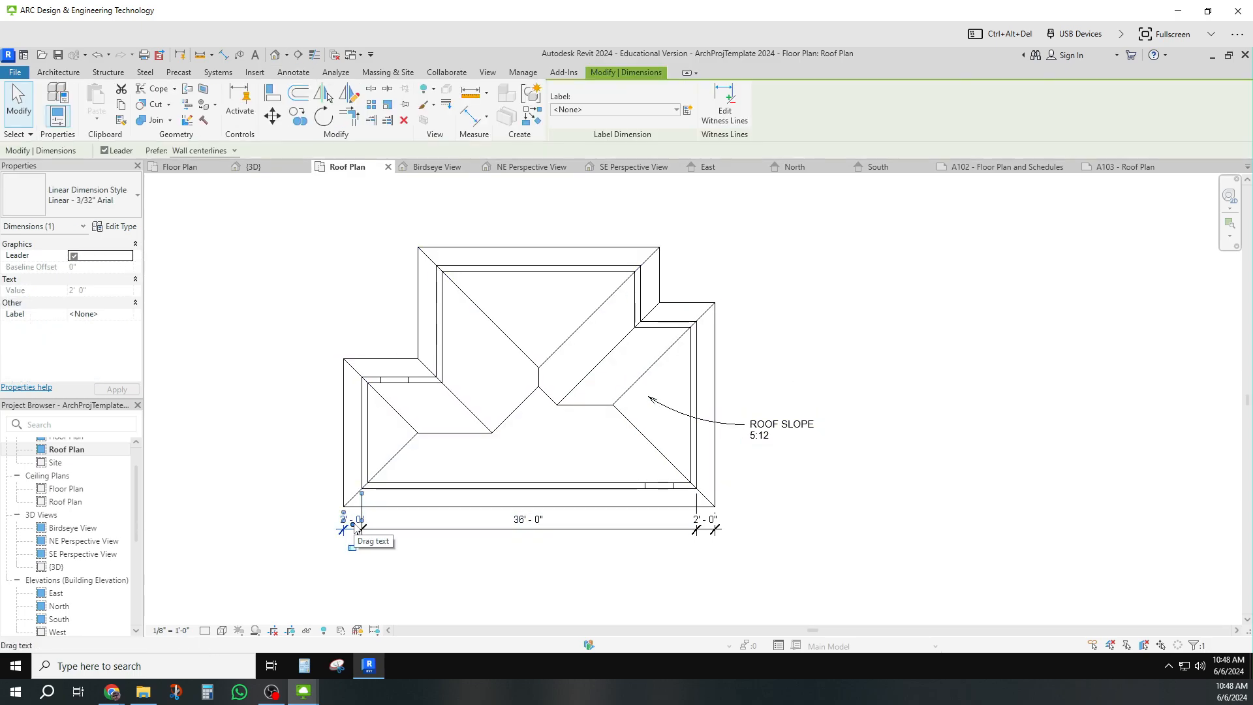
{"action": "left_click_drag", "start_coordinate": [352, 516], "coordinate": [353, 556]}
{"action": "left_click", "coordinate": [540, 568]}
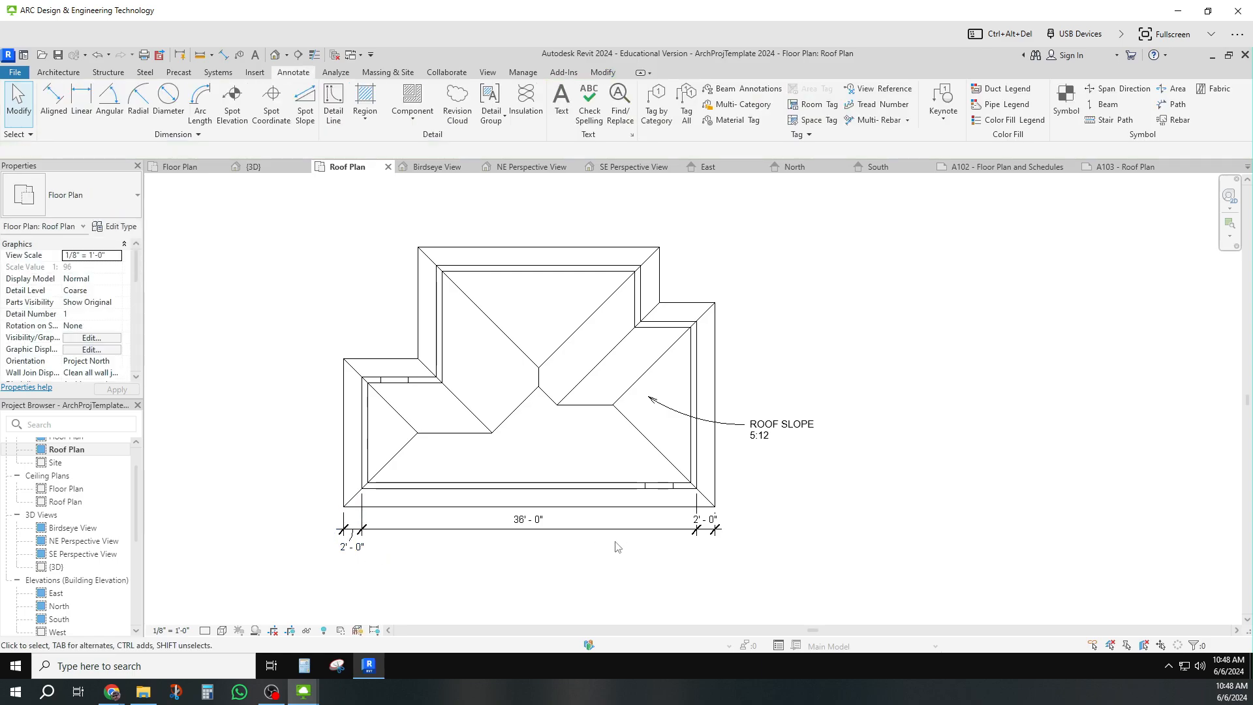
{"action": "left_click", "coordinate": [704, 530]}
{"action": "left_click_drag", "start_coordinate": [706, 517], "coordinate": [705, 553]}
{"action": "left_click", "coordinate": [845, 554]}
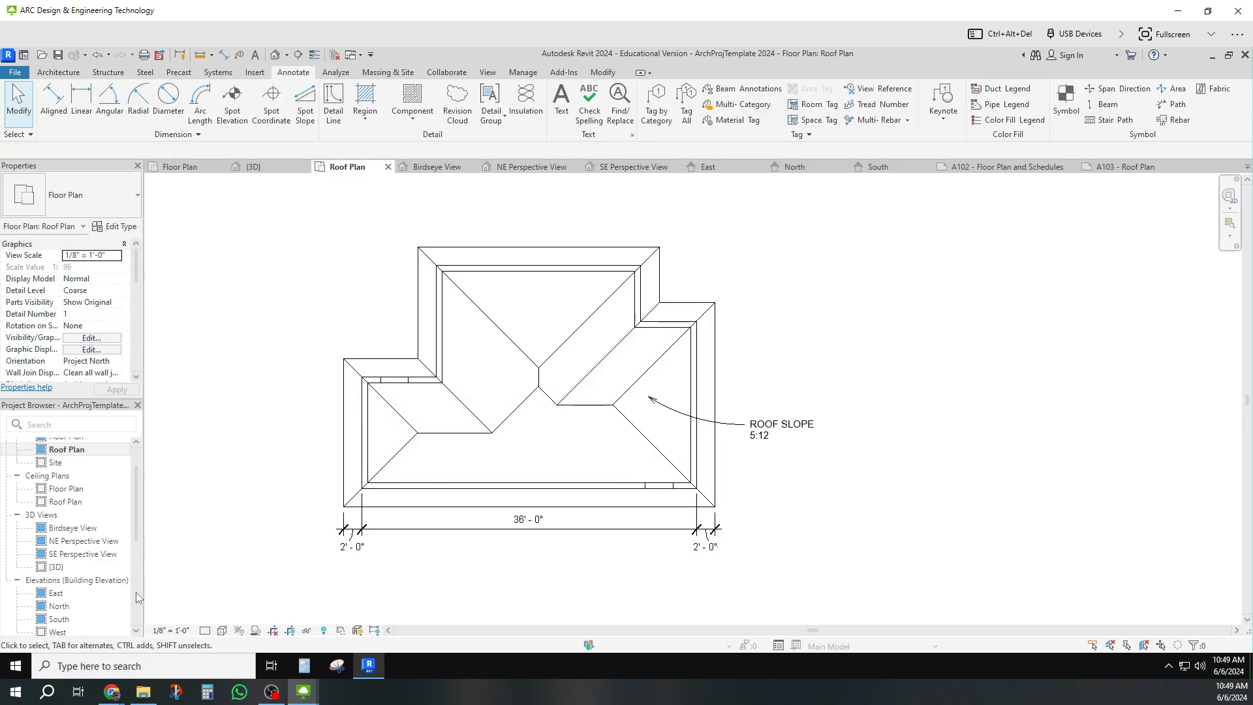
Open sheet A103 - Roof Plan to check the annotated roof plan on it
{"action": "scroll", "coordinate": [136, 592], "scroll_direction": "down", "scroll_amount": 5}
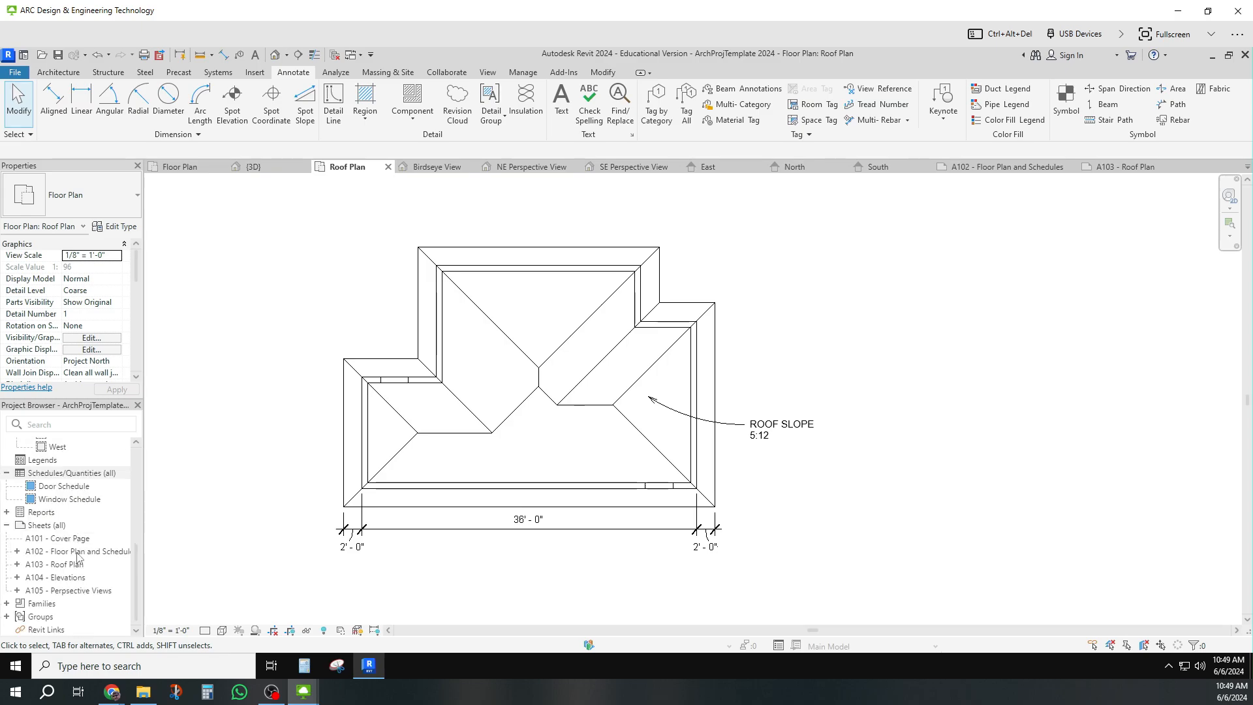
{"action": "double_click", "coordinate": [69, 564]}
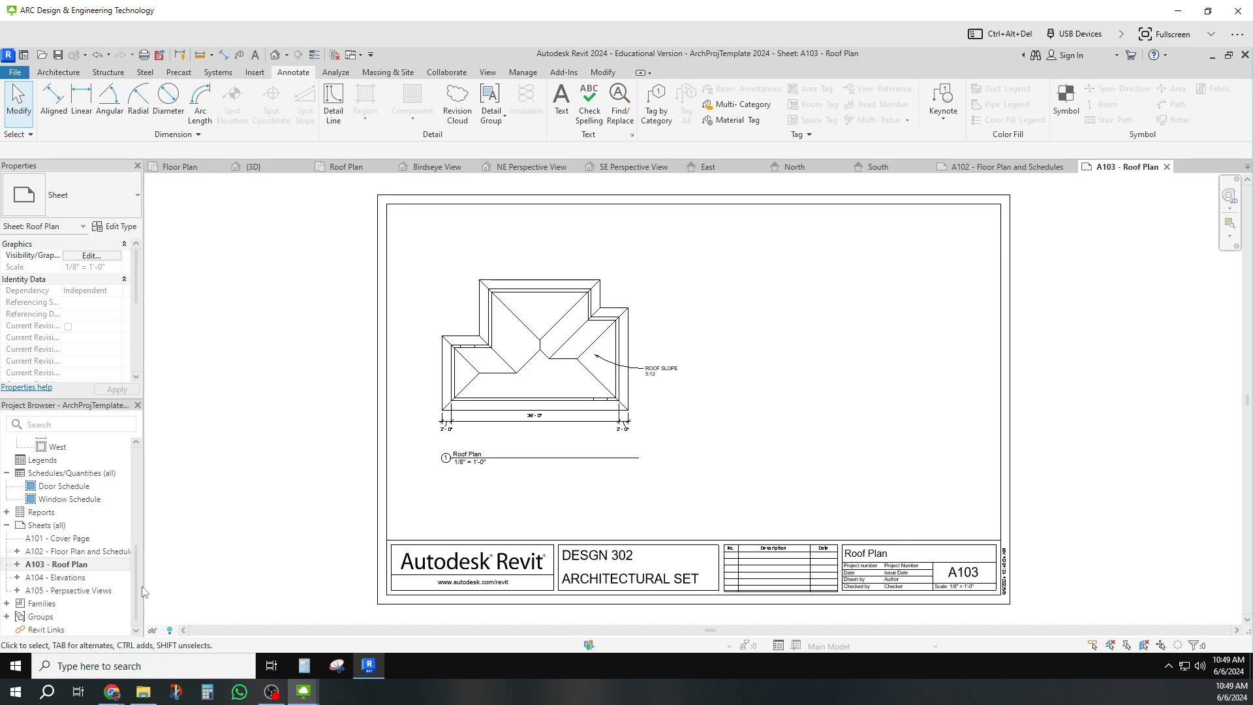
Open the East, North and South elevations in turn and hide the crop region in the South elevation
{"action": "left_click_drag", "start_coordinate": [135, 564], "coordinate": [138, 503]}
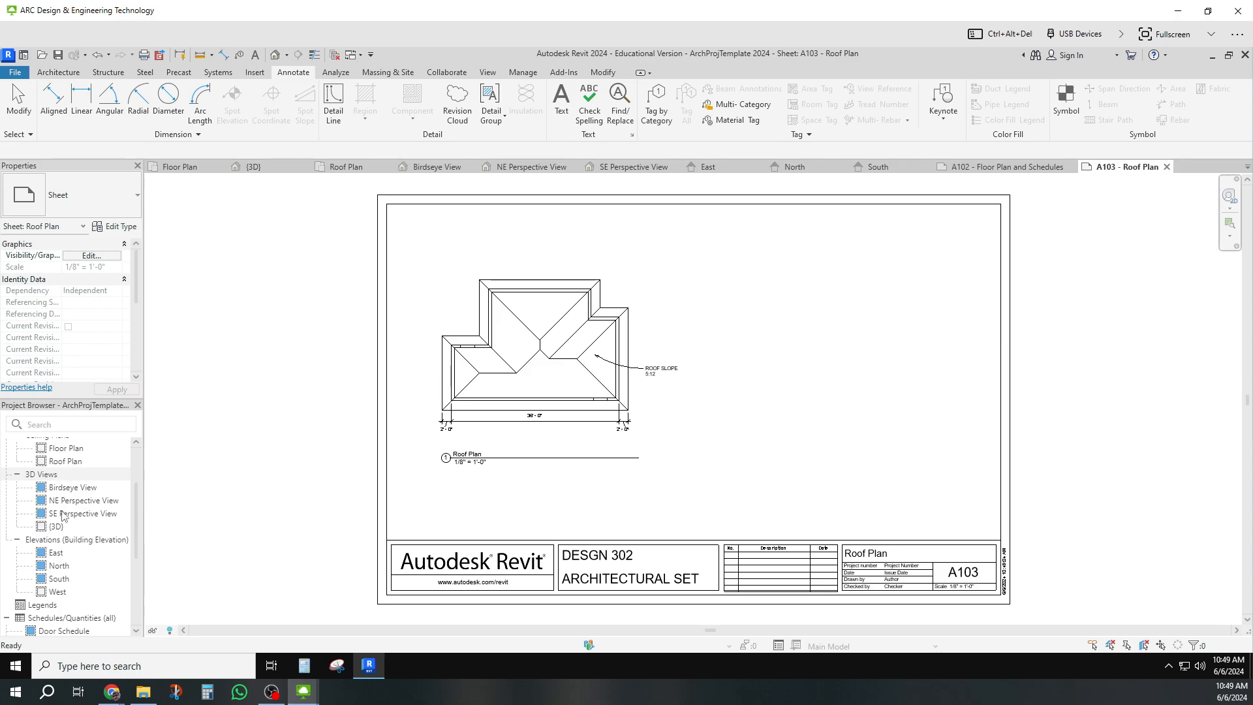
{"action": "double_click", "coordinate": [56, 552]}
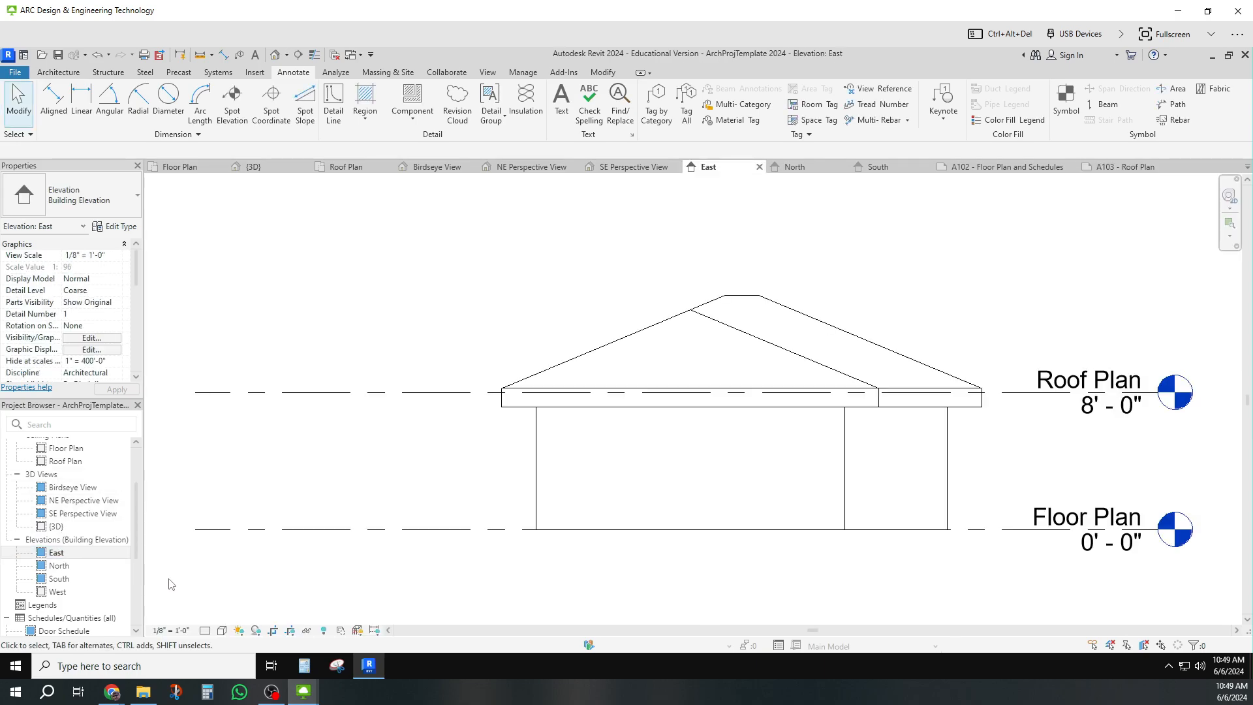
{"action": "double_click", "coordinate": [58, 565]}
{"action": "double_click", "coordinate": [58, 579]}
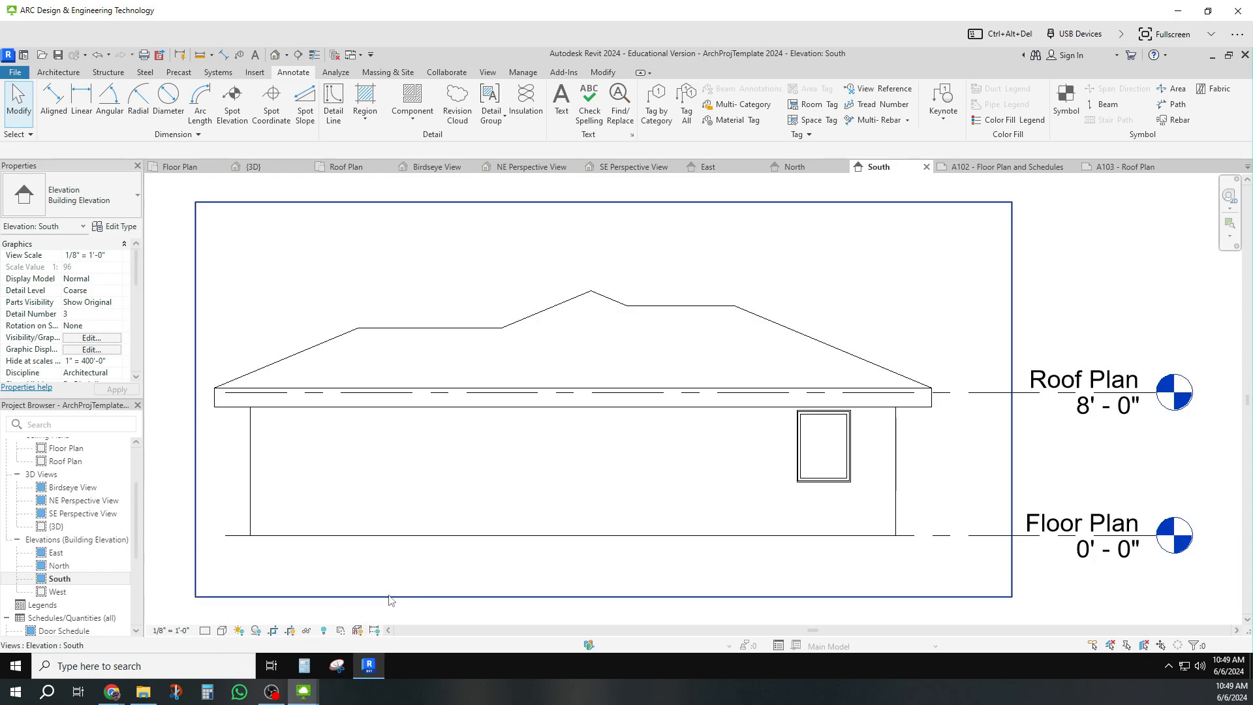
{"action": "left_click", "coordinate": [307, 630]}
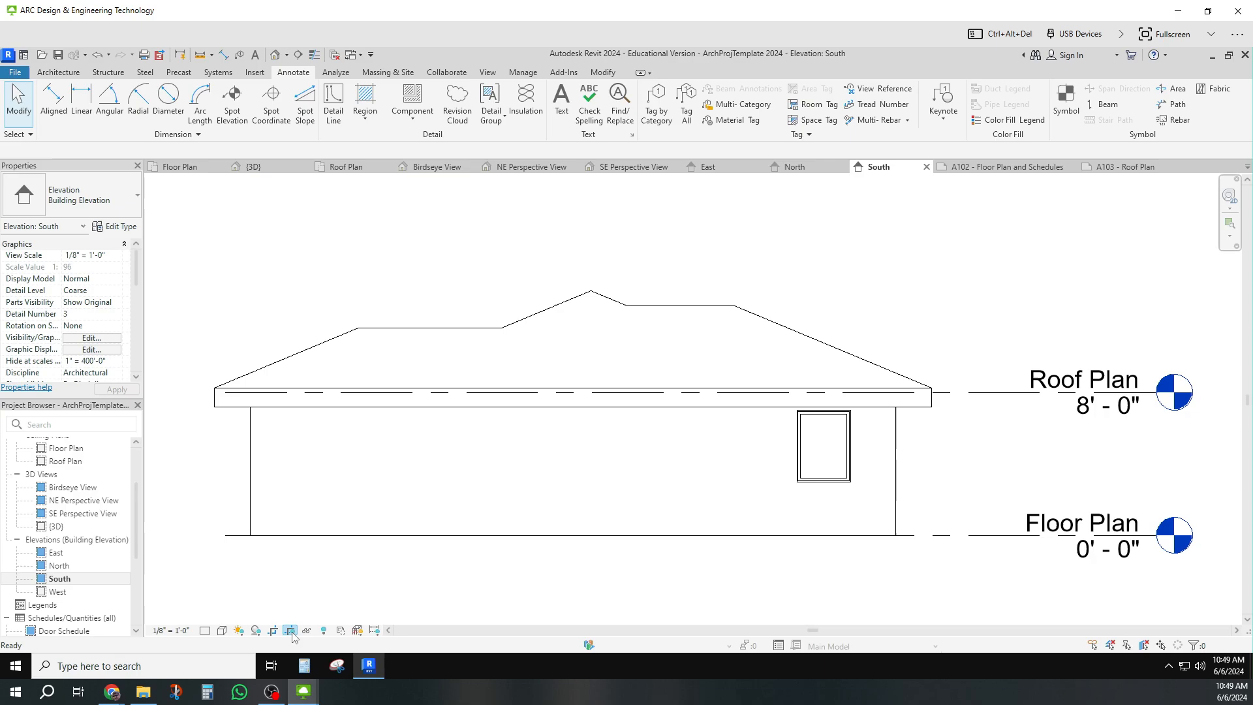
{"action": "scroll", "coordinate": [352, 597], "scroll_direction": "down", "scroll_amount": 1}
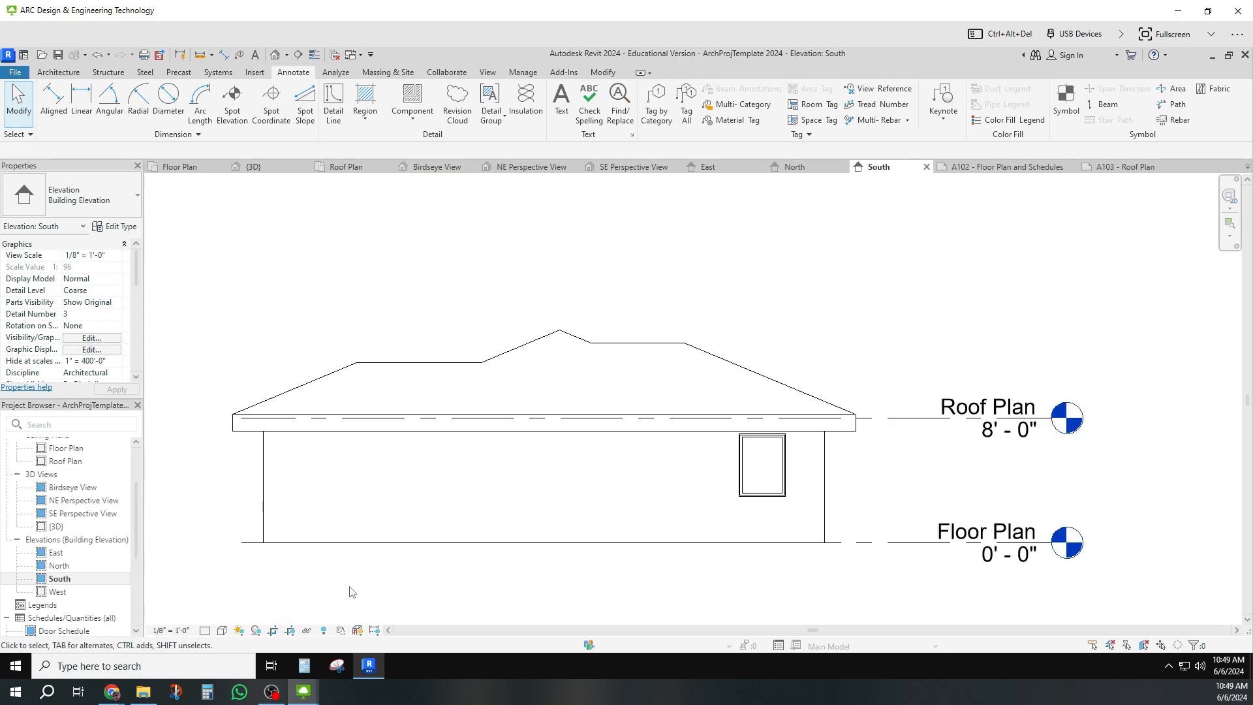
Add the text note "ASPHALT SHINGLE" above the east part of the roof in the South elevation, with a curved leader pointing to the roof
{"action": "left_click", "coordinate": [565, 112]}
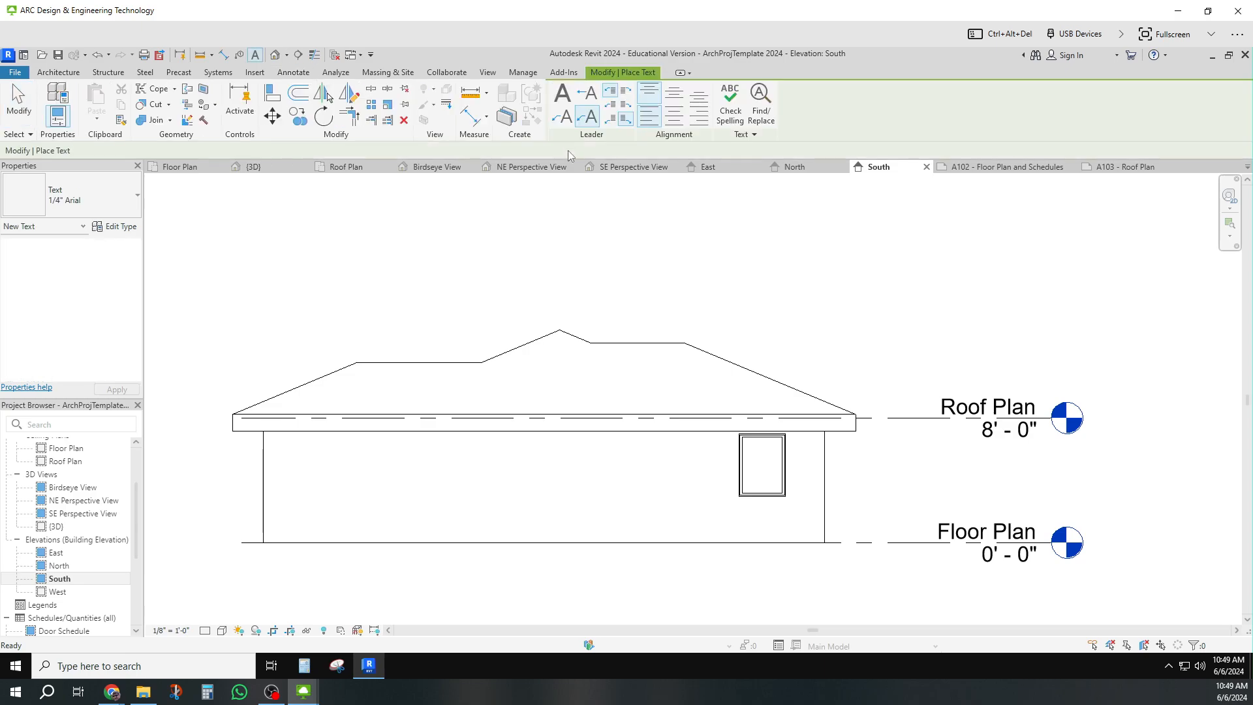
{"action": "left_click", "coordinate": [627, 373]}
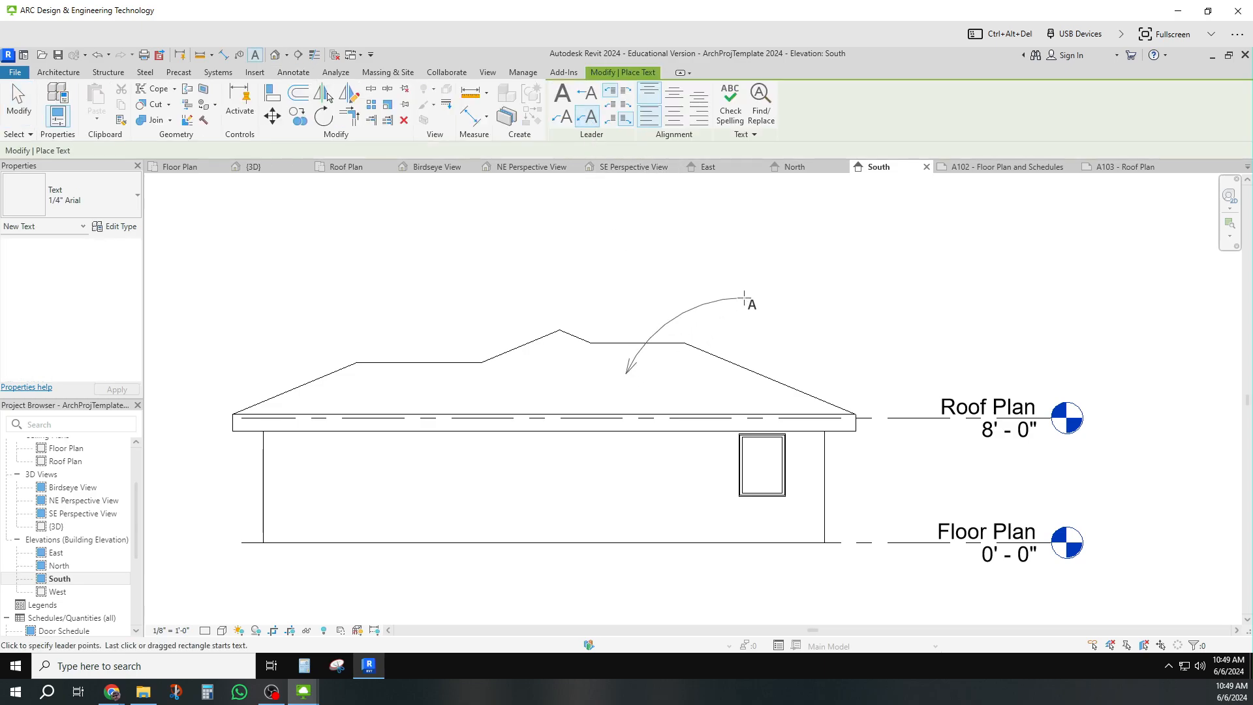
{"action": "left_click", "coordinate": [744, 298]}
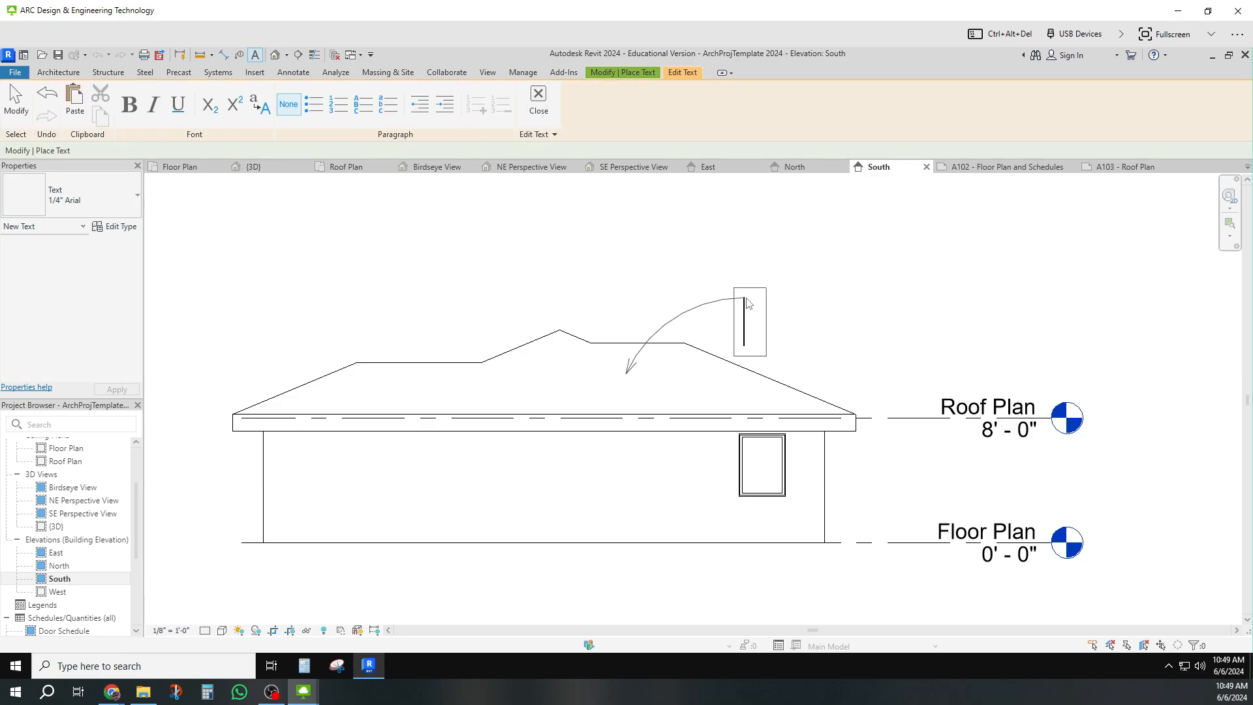
{"action": "type", "text": "a"}
{"action": "key", "text": "BackSpace"}
{"action": "type", "text": "ASHPALT"}
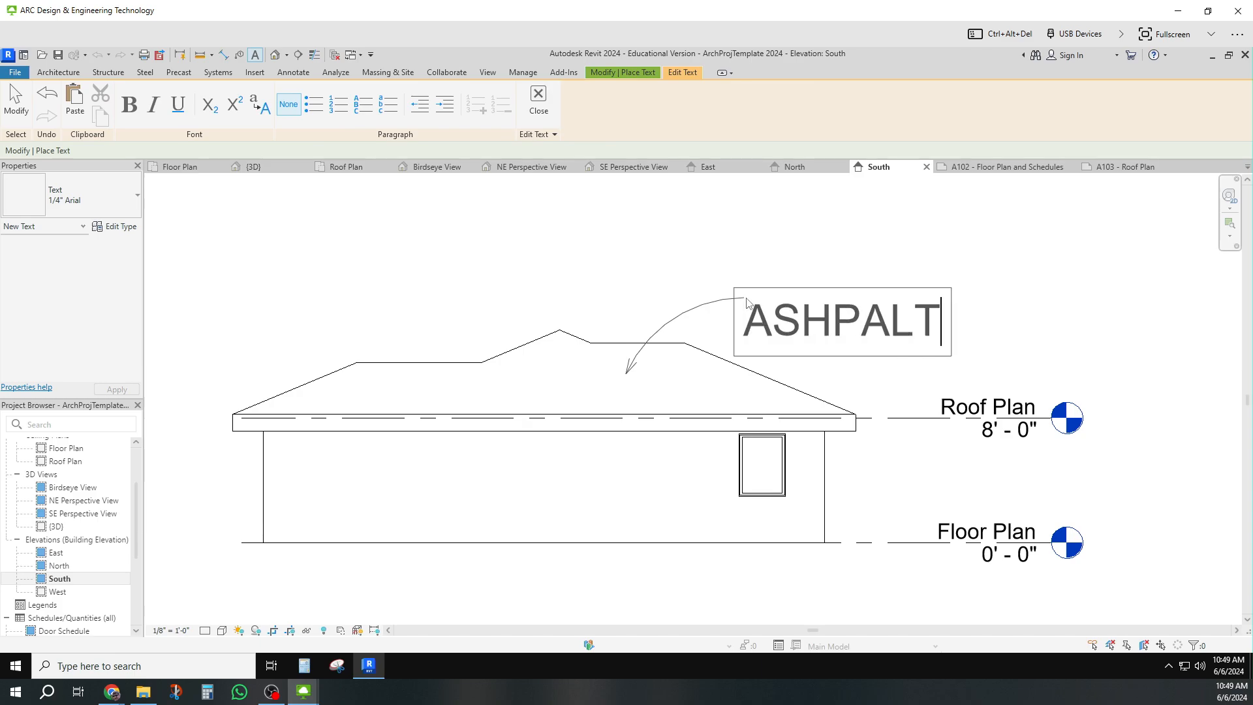
{"action": "key", "text": "BackSpace"}
{"action": "key", "text": "BackSpace"}
{"action": "key", "text": "BackSpace"}
{"action": "key", "text": "BackSpace"}
{"action": "key", "text": "BackSpace"}
{"action": "key", "text": "BackSpace"}
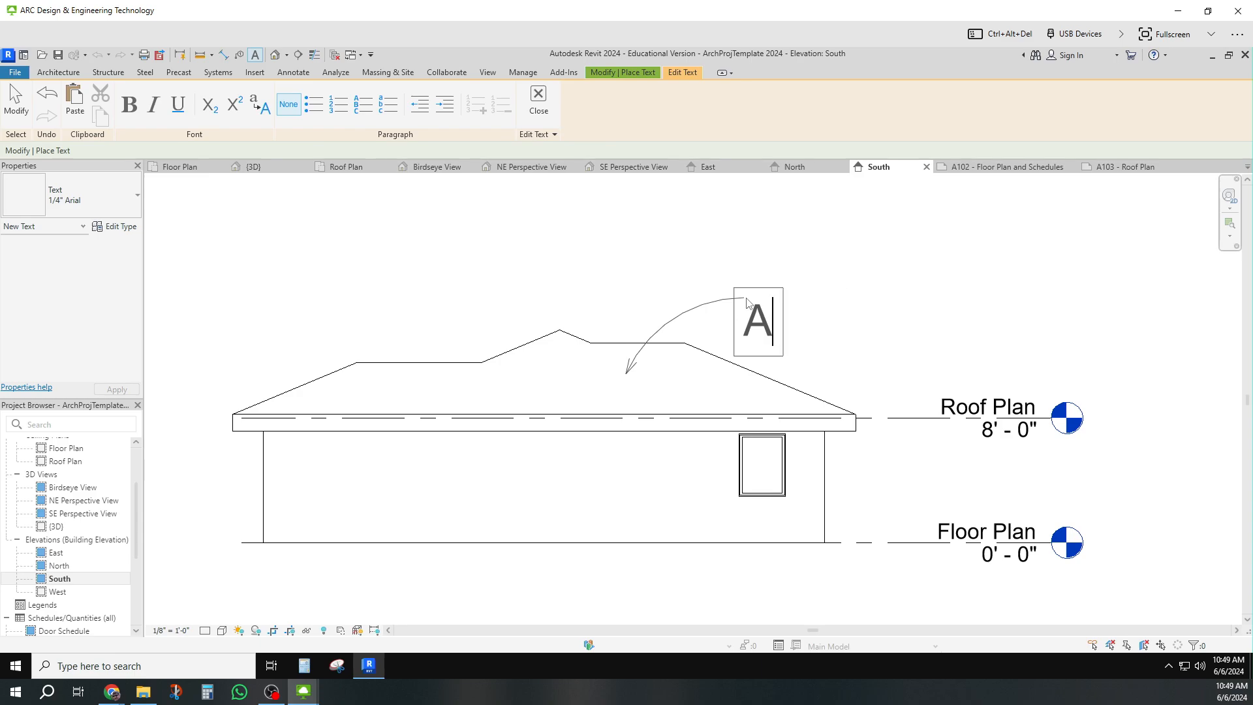
{"action": "type", "text": "SPHALT "}
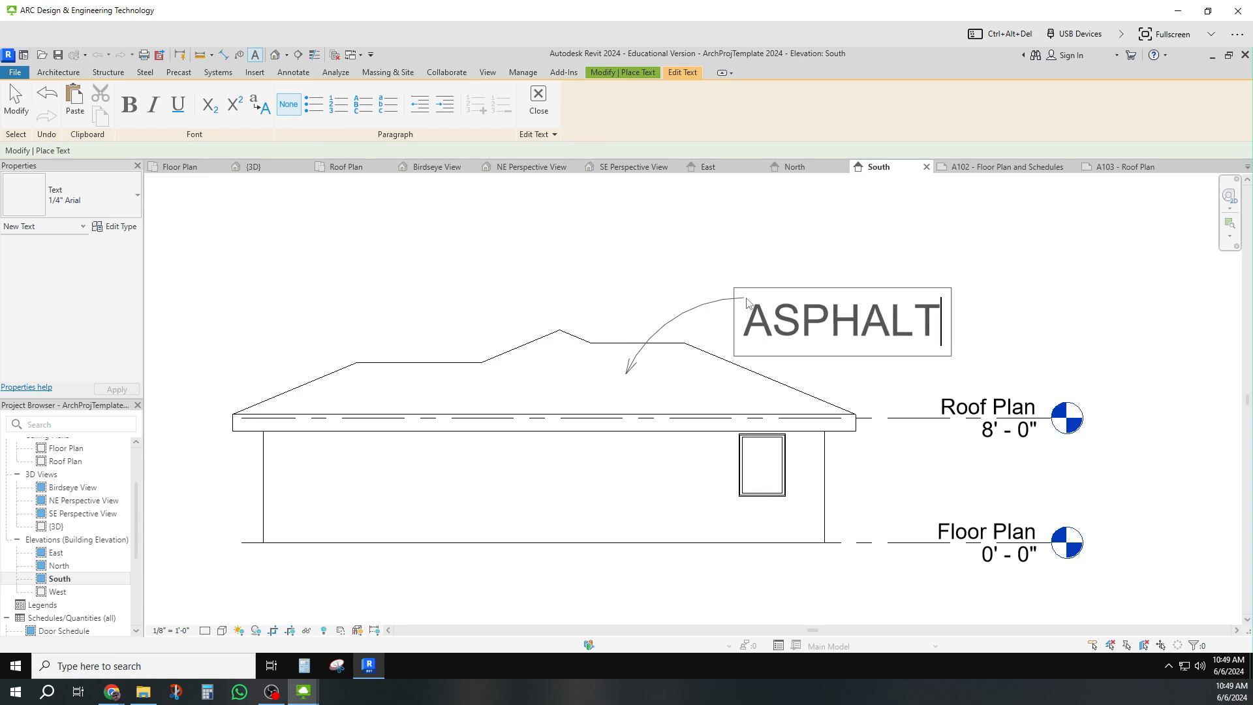
{"action": "type", "text": "SHINGLE"}
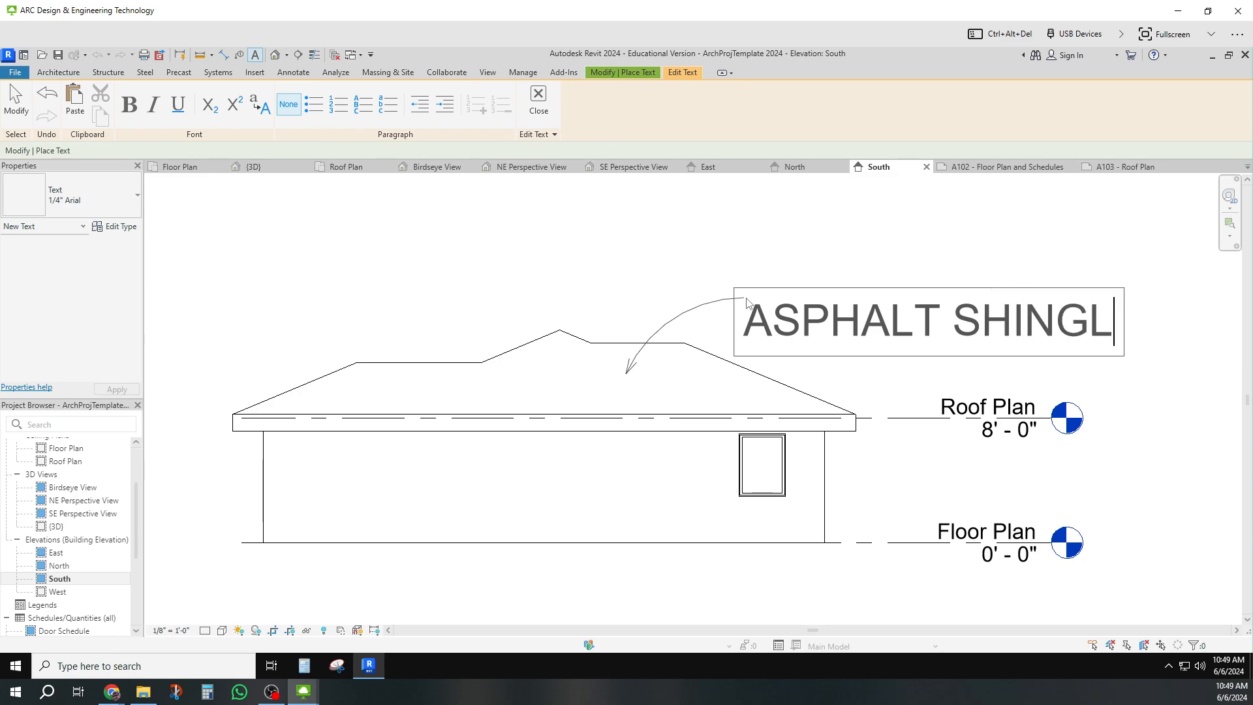
{"action": "left_click", "coordinate": [719, 275]}
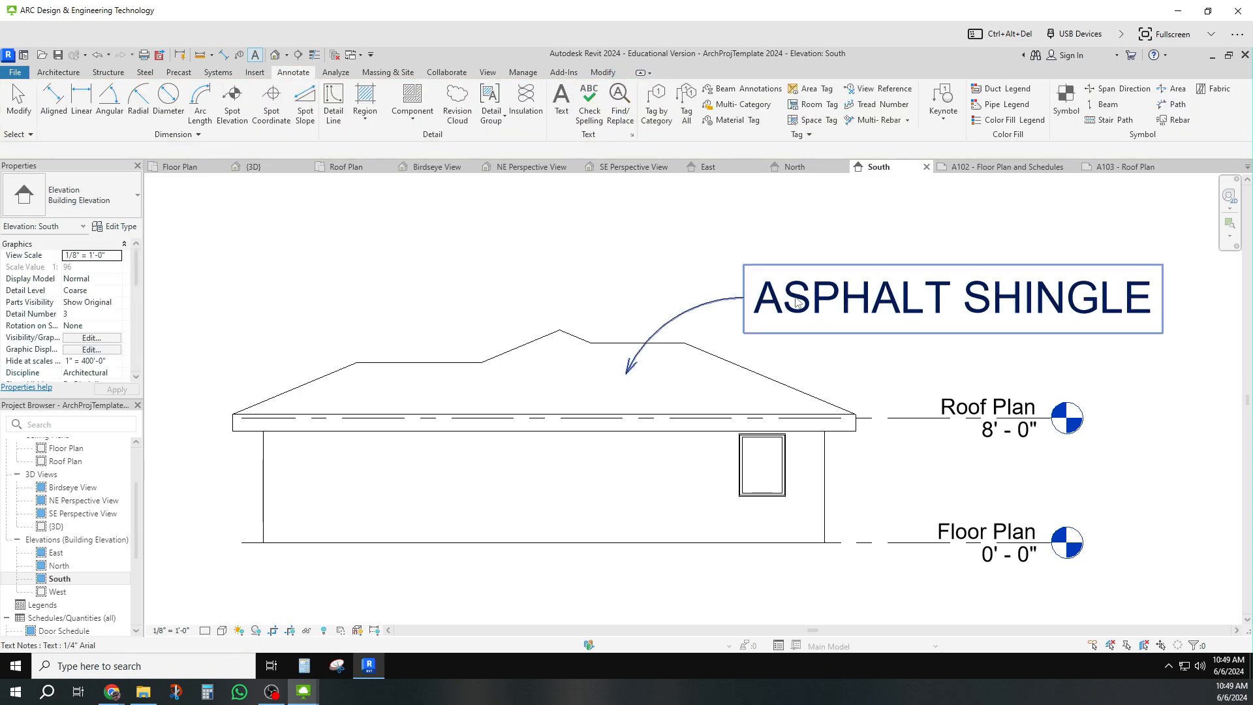
Change the asphalt shingle note's text type to 3/32" Arial
{"action": "left_click", "coordinate": [100, 201]}
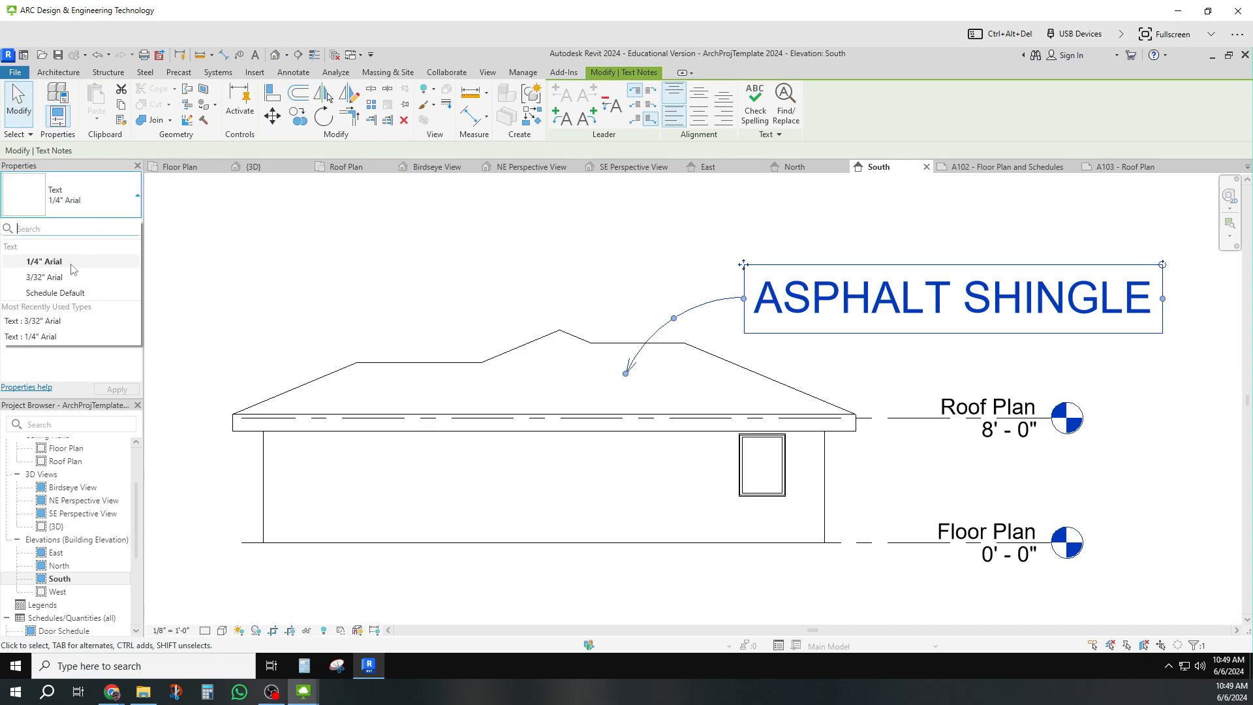
{"action": "left_click", "coordinate": [70, 288]}
{"action": "left_click", "coordinate": [346, 301]}
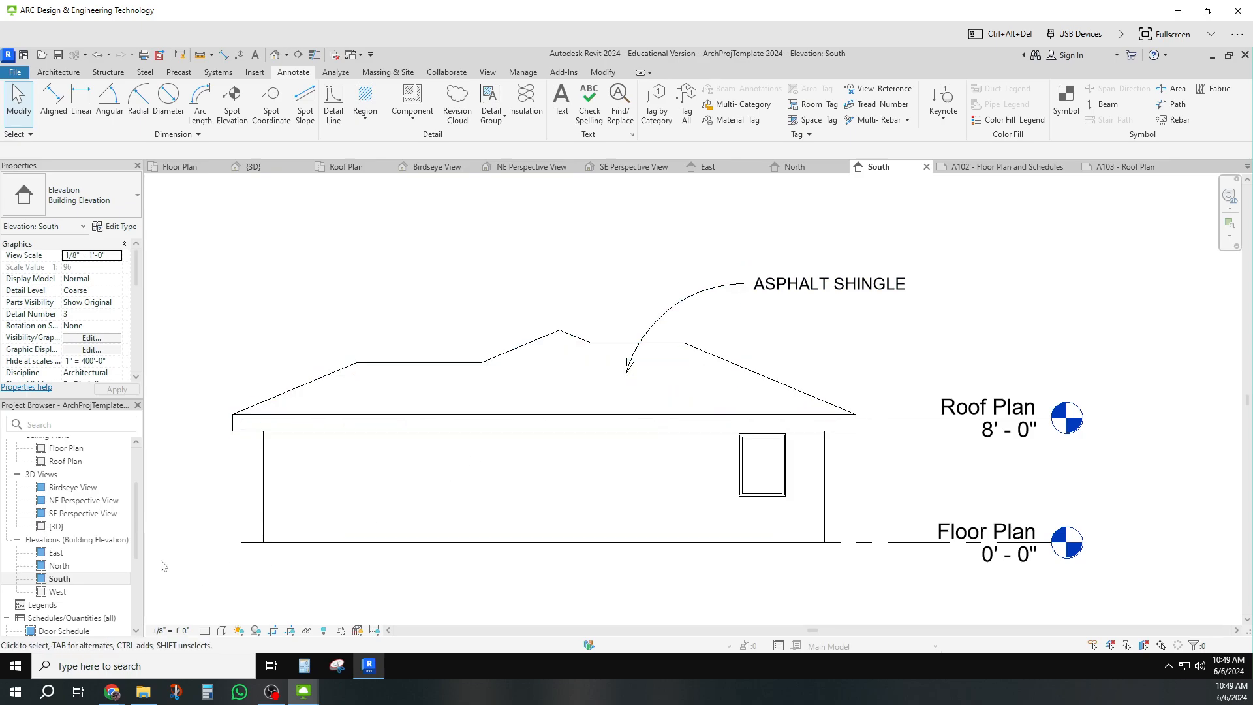
Open sheet A104 - Elevations to check the annotated South elevation on it
{"action": "left_click_drag", "start_coordinate": [138, 526], "coordinate": [133, 590]}
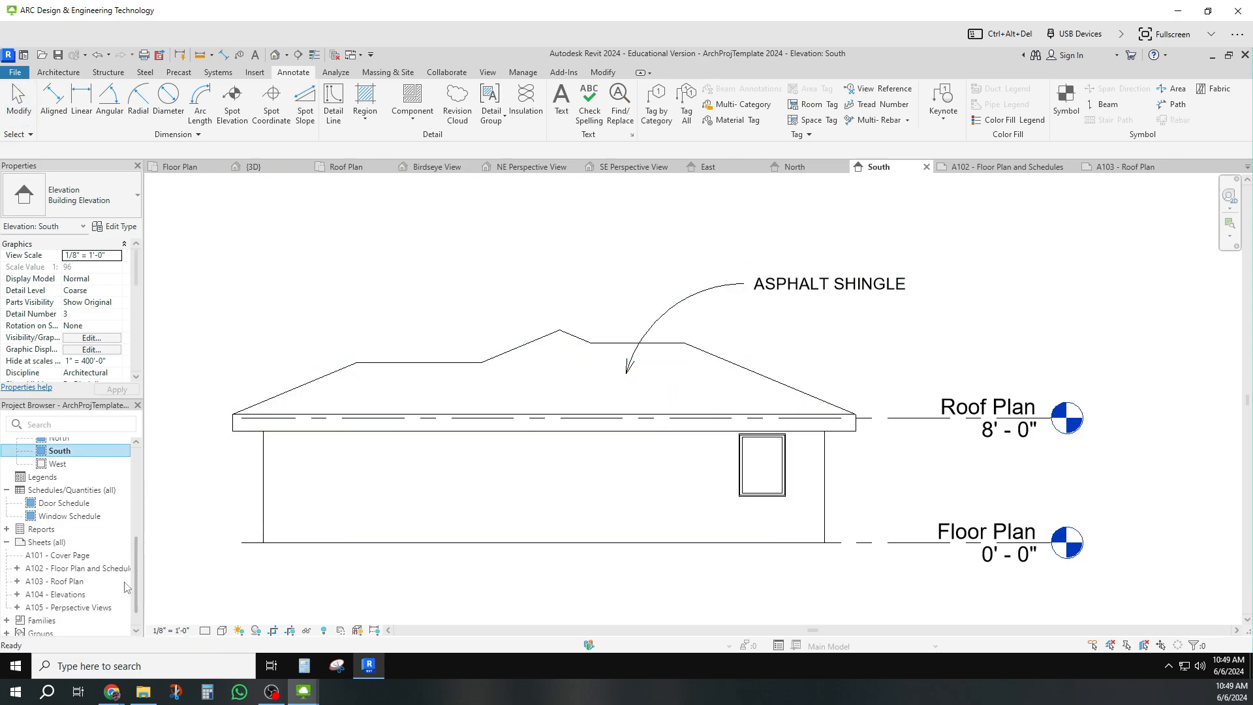
{"action": "left_click", "coordinate": [56, 594]}
{"action": "double_click", "coordinate": [57, 594]}
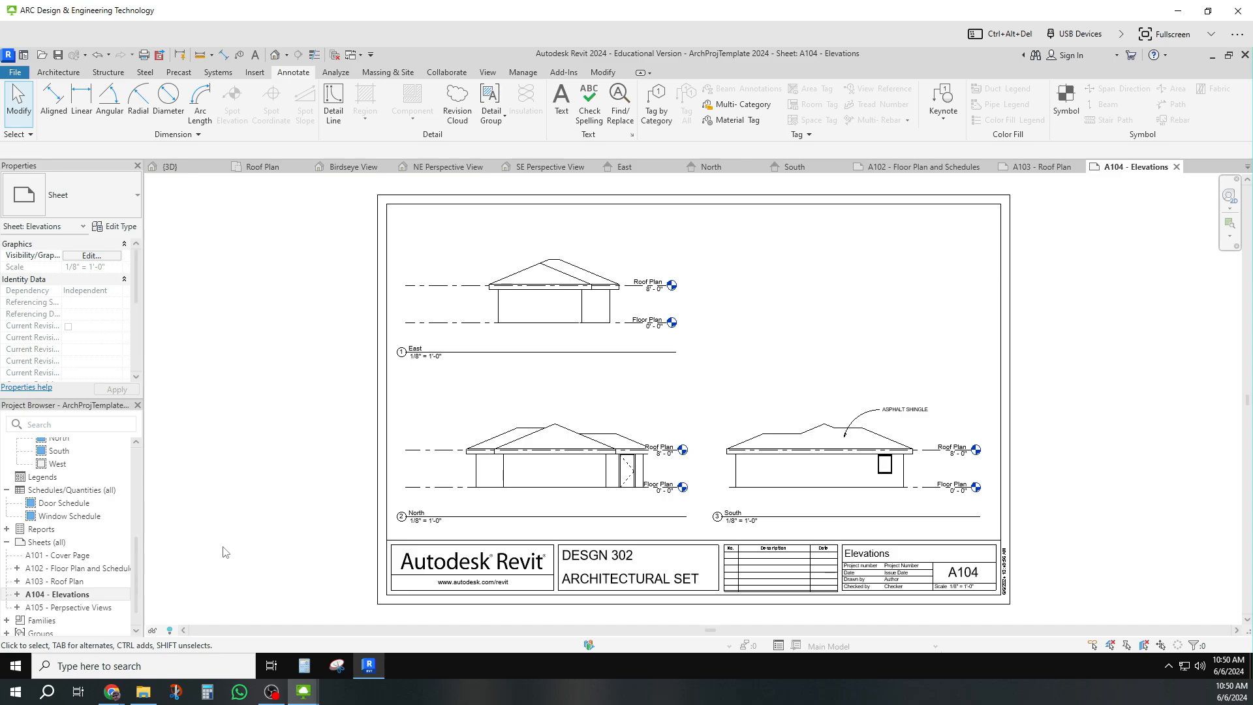
Start saving a copy of the project and browse to 301 Summer 2024 > Section 5 on the personal network drive (V:)
{"action": "left_click", "coordinate": [16, 74]}
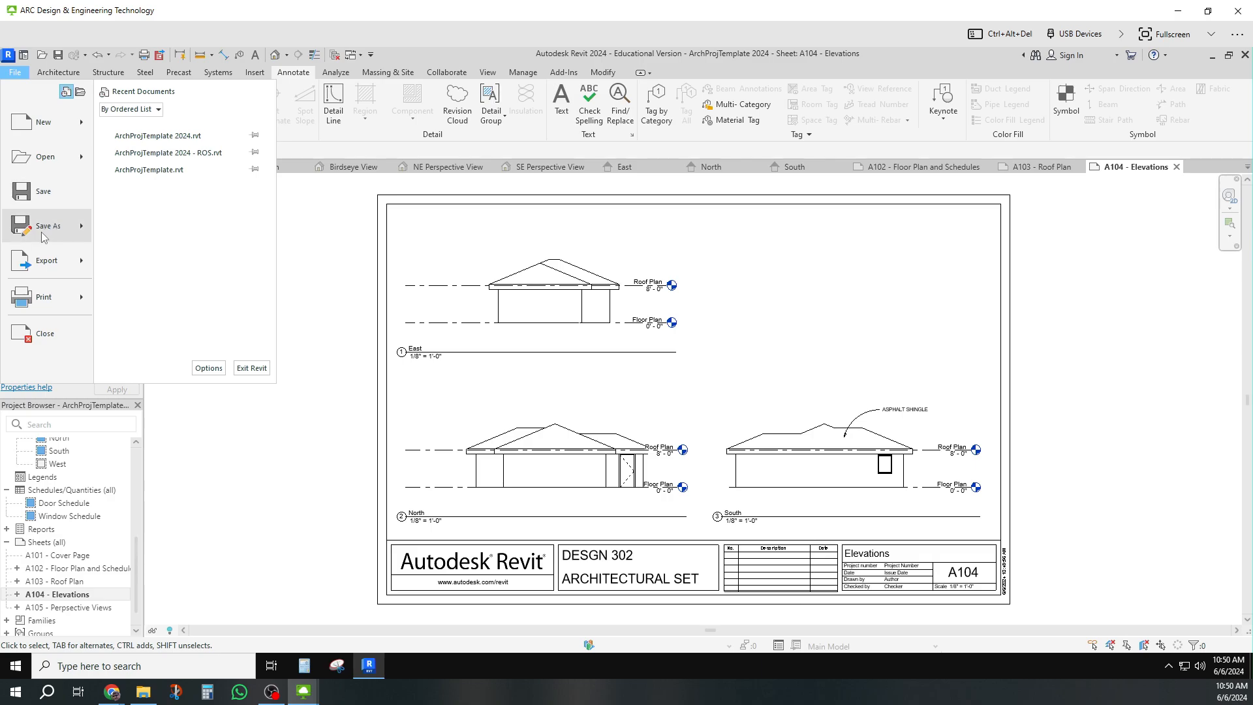
{"action": "mouse_move", "coordinate": [41, 232]}
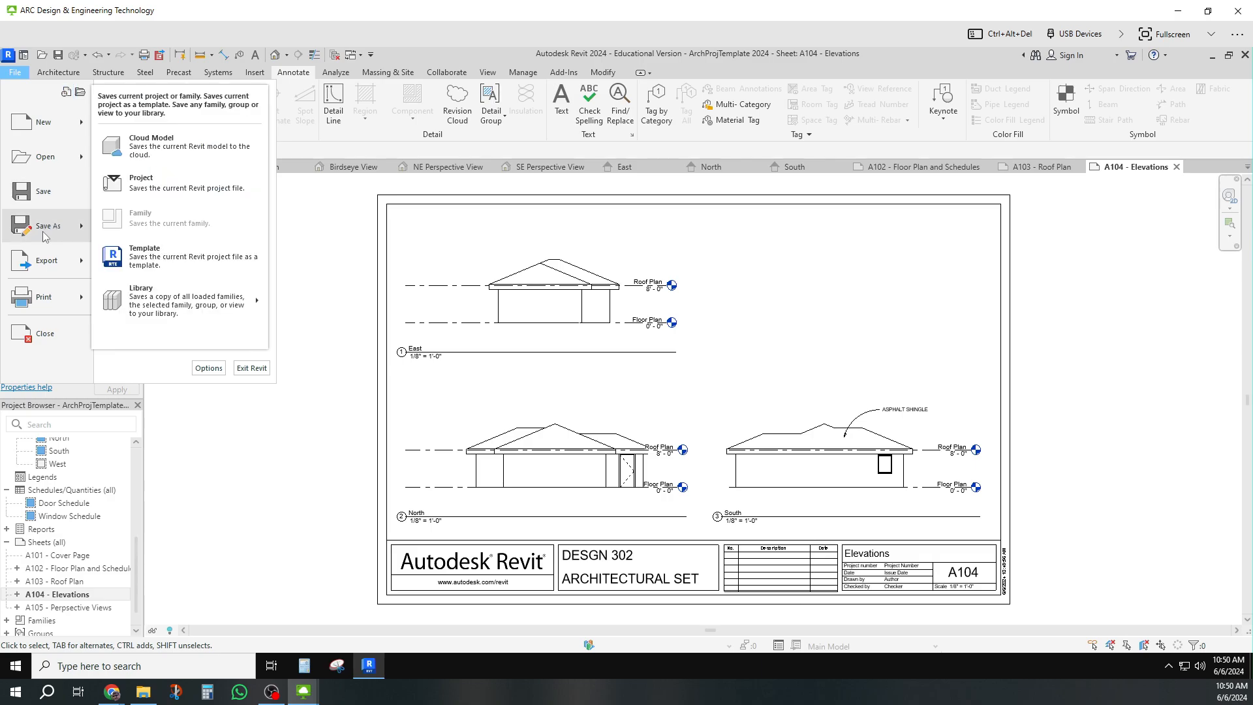
{"action": "left_click", "coordinate": [180, 190]}
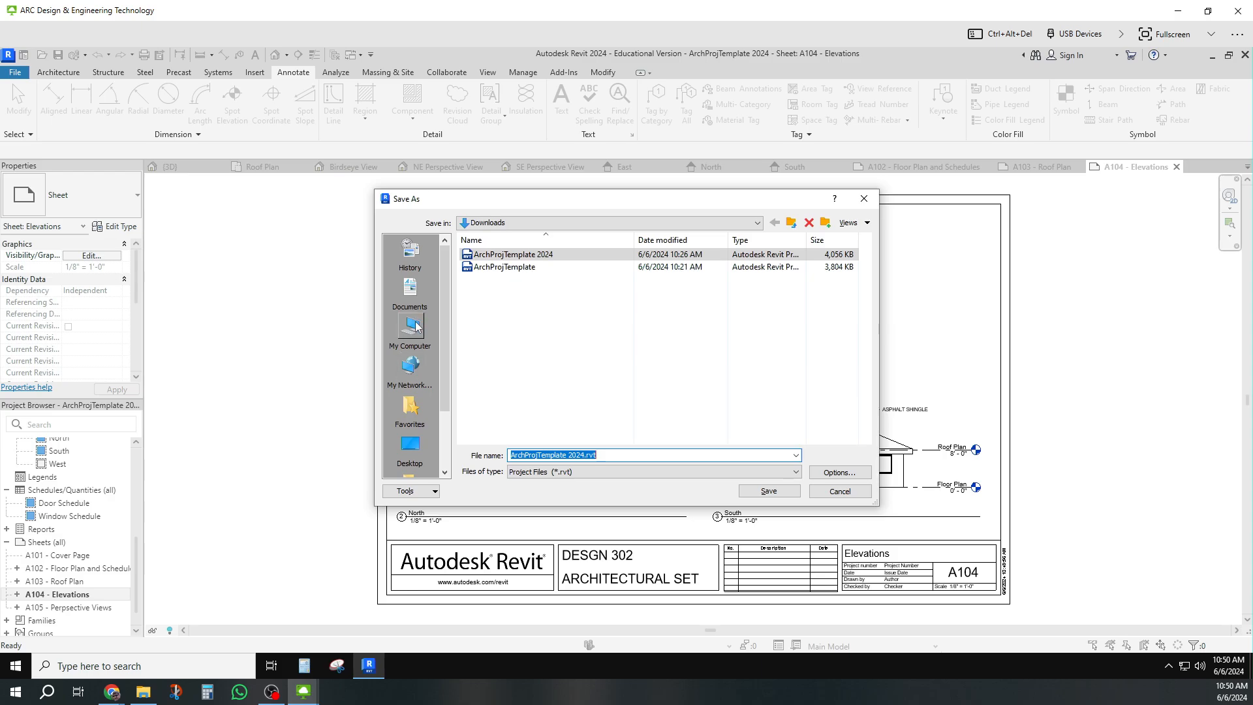
{"action": "left_click", "coordinate": [415, 364]}
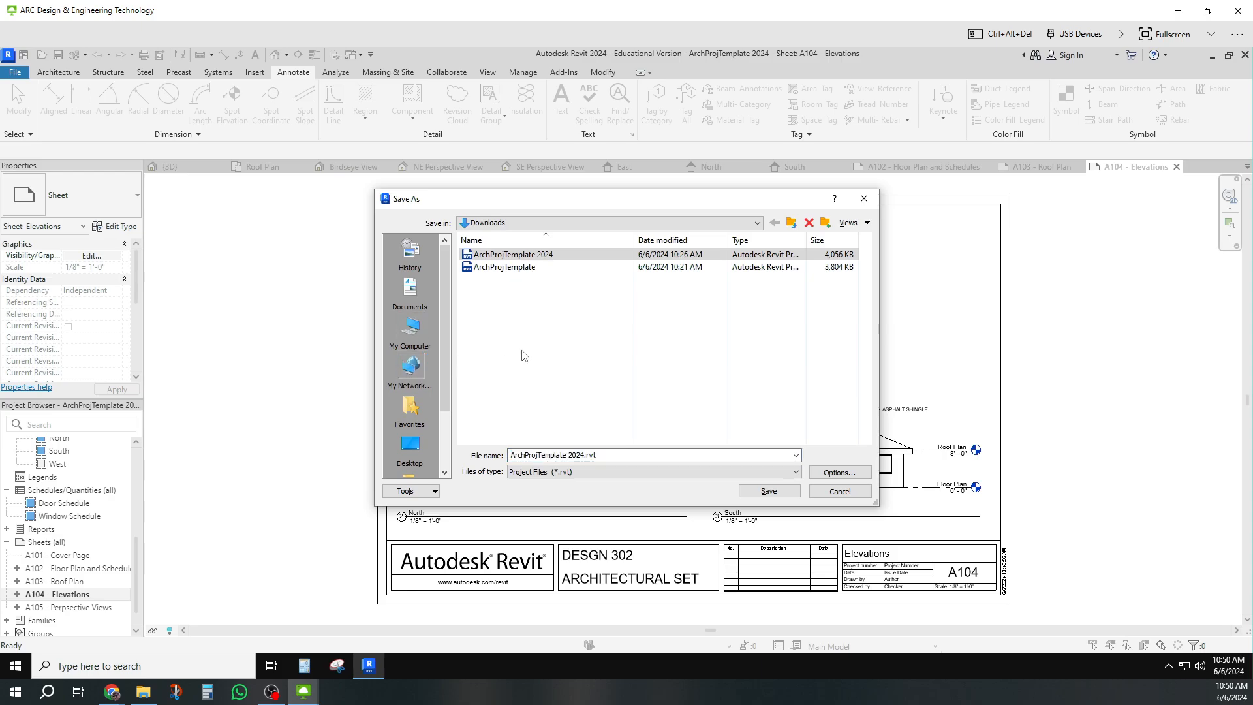
{"action": "left_click", "coordinate": [411, 366]}
{"action": "left_click", "coordinate": [411, 327]}
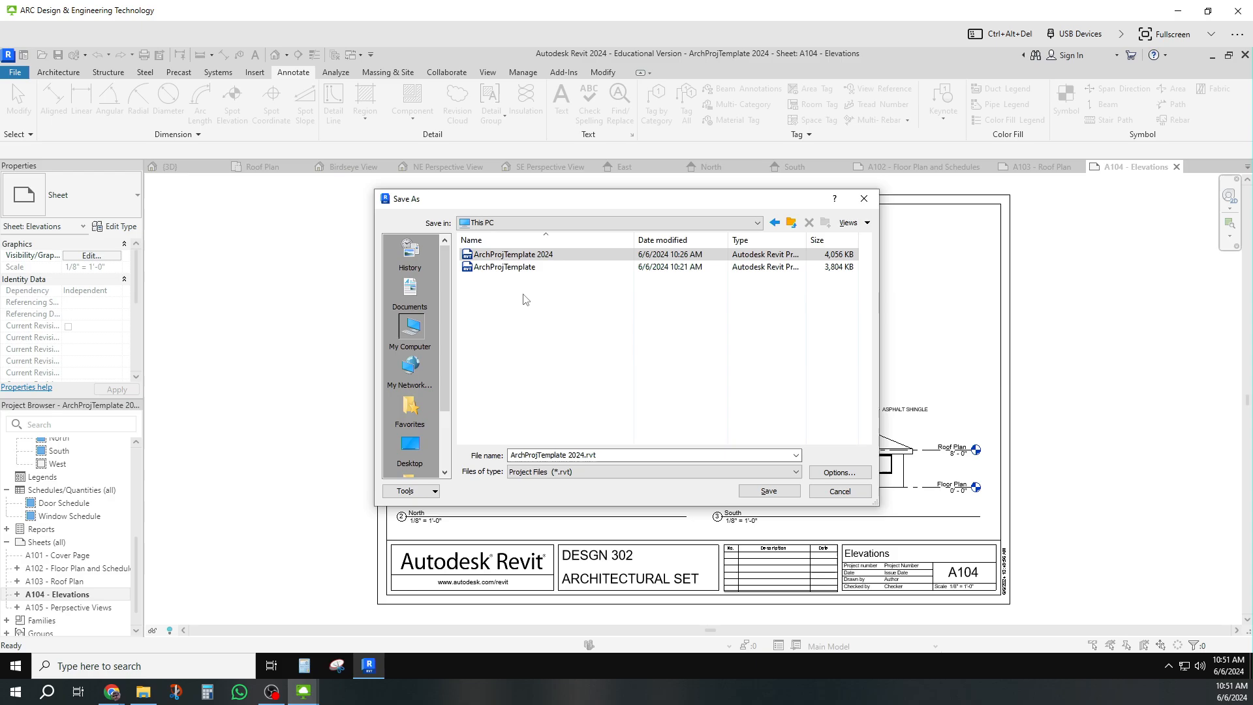
{"action": "left_click", "coordinate": [411, 366]}
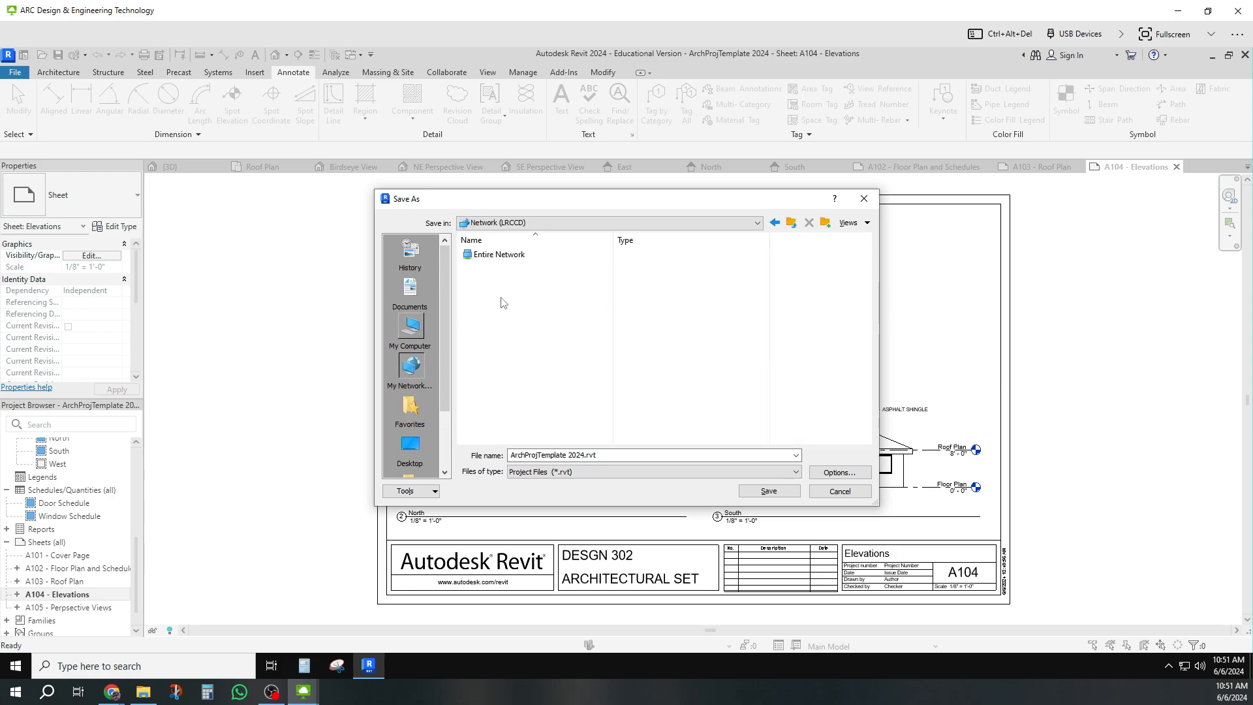
{"action": "left_click", "coordinate": [415, 329]}
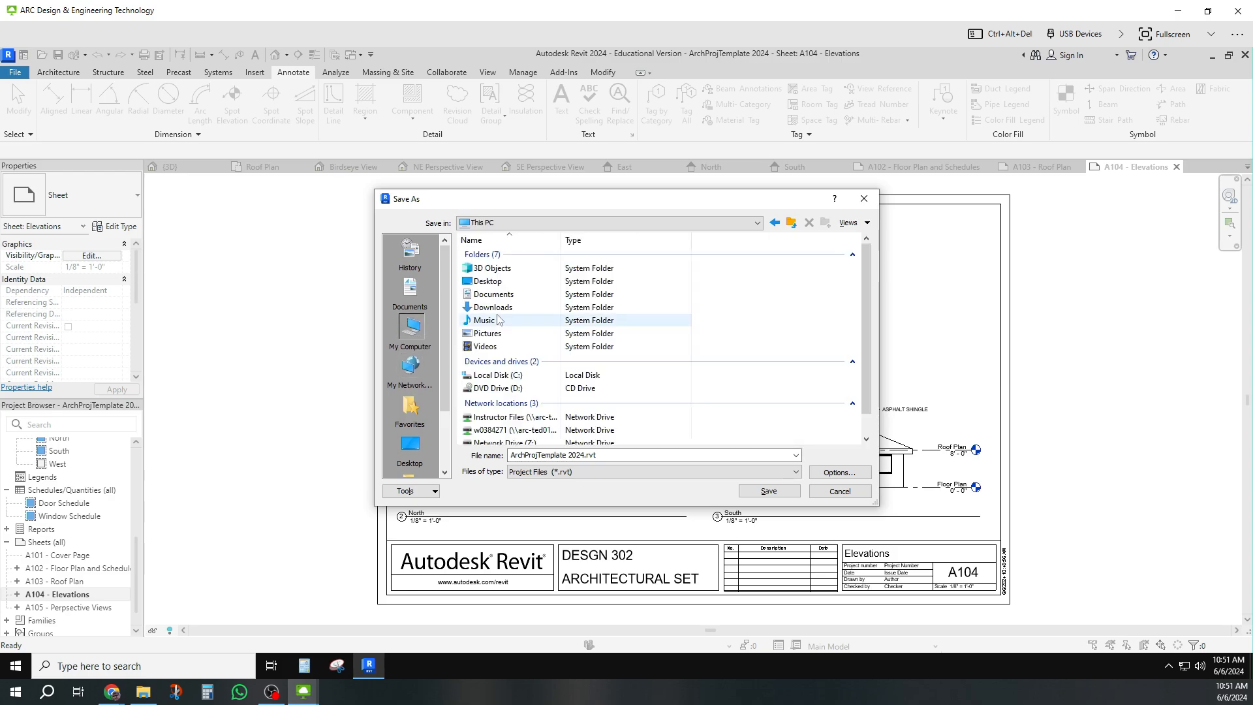
{"action": "double_click", "coordinate": [503, 430]}
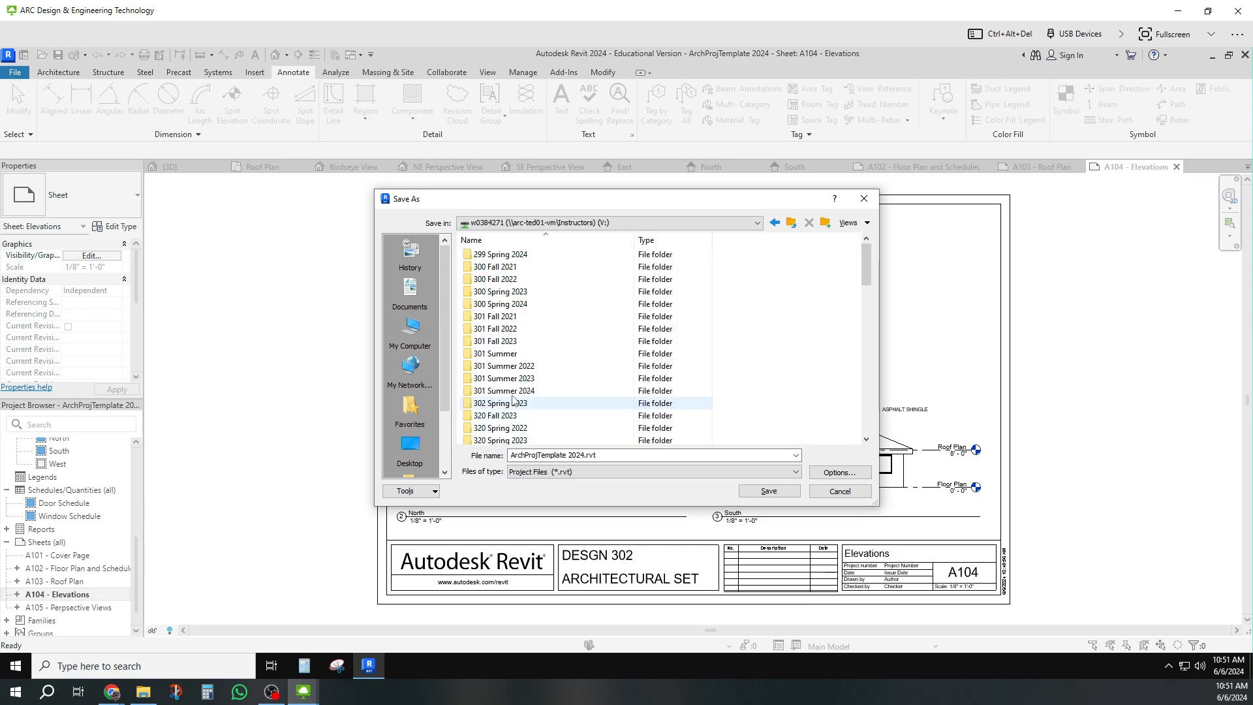
{"action": "double_click", "coordinate": [512, 391]}
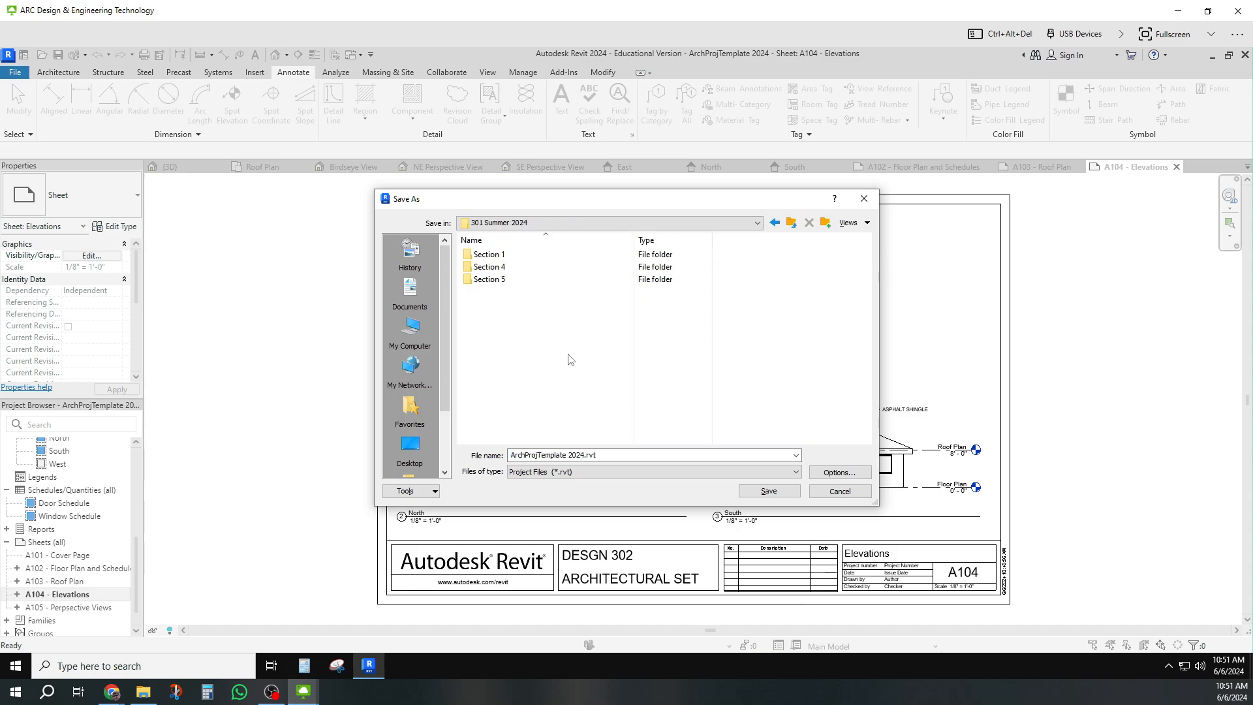
{"action": "double_click", "coordinate": [497, 280]}
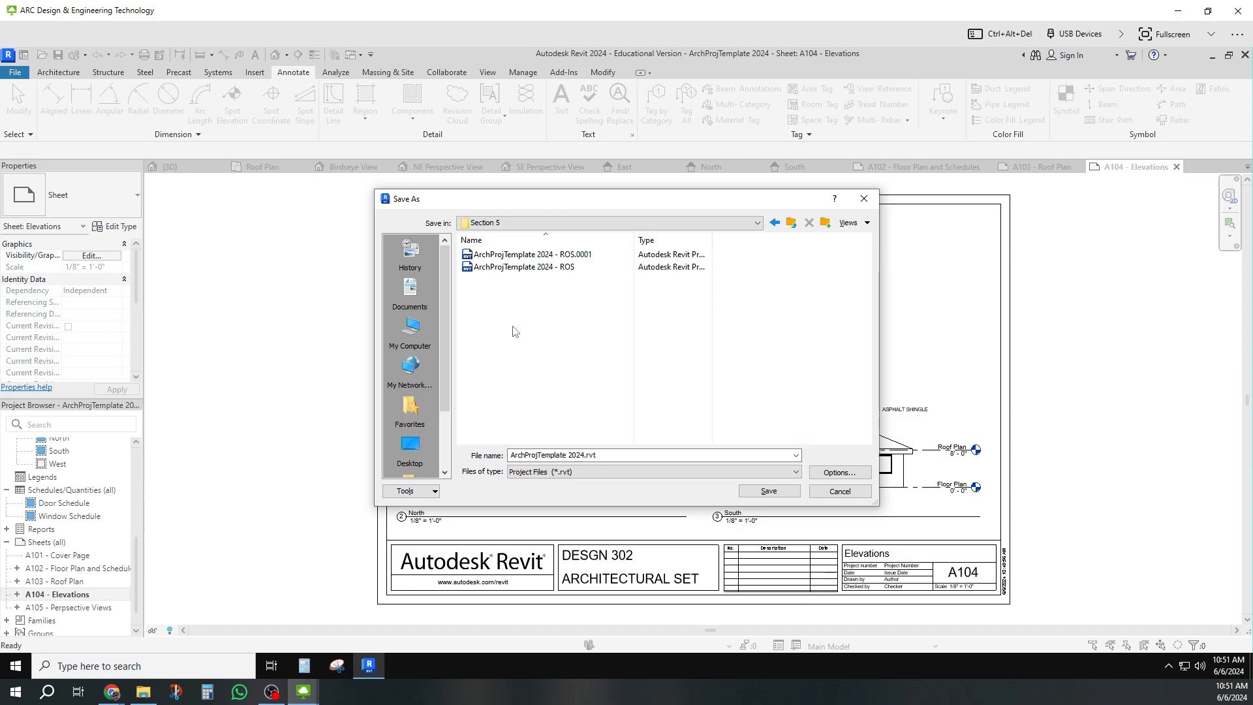
Save the project over the existing ArchProjTemplate 2024 - ROS.rvt file, accepting the overwrite
{"action": "left_click", "coordinate": [516, 268]}
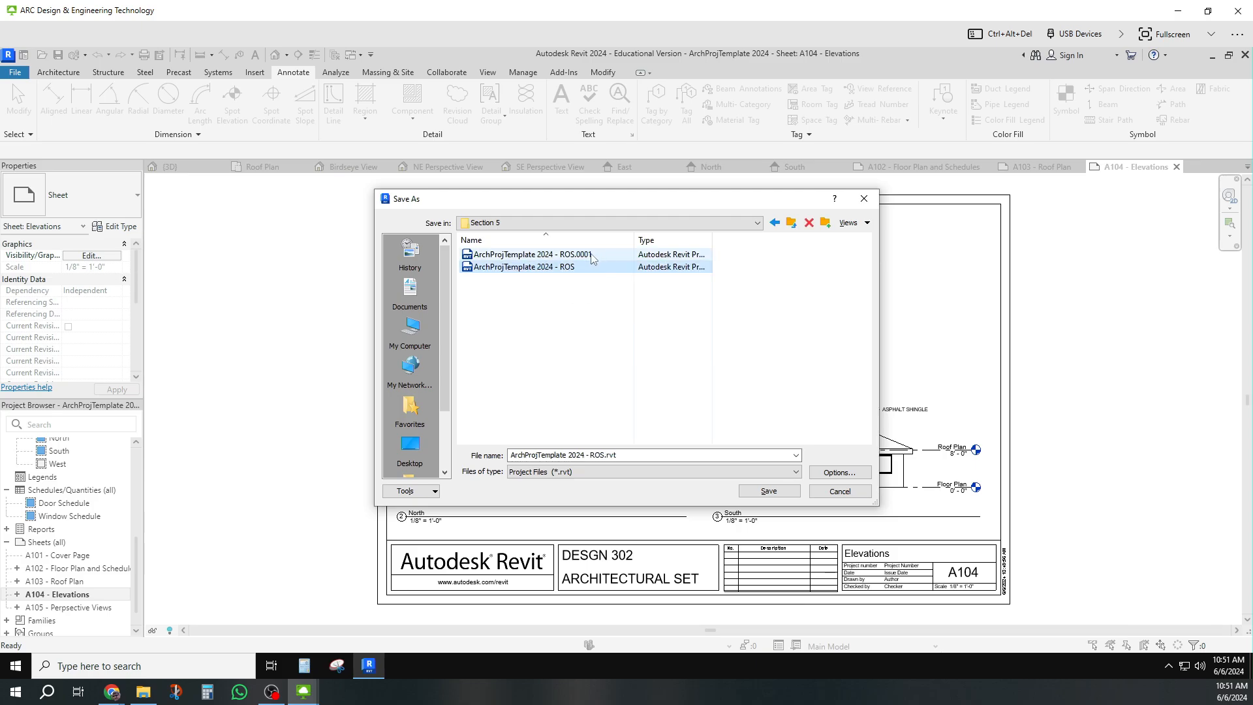
{"action": "key", "text": "ctrl"}
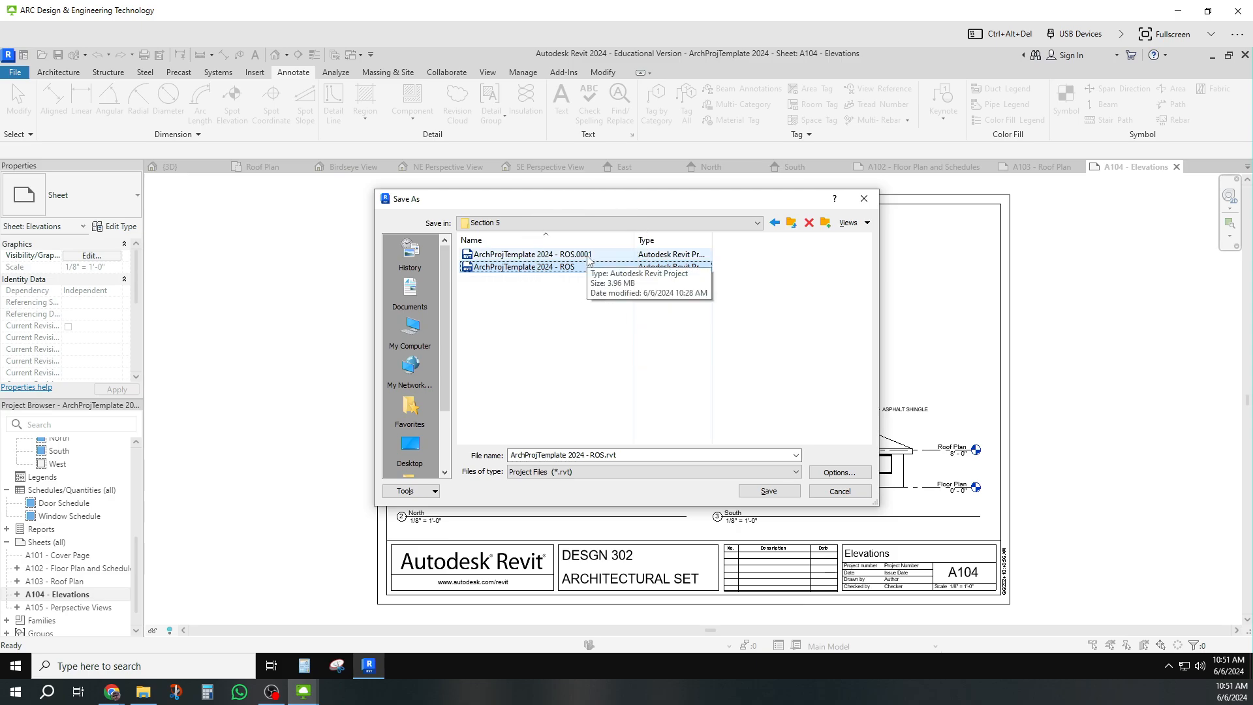
{"action": "key", "text": "ctrl"}
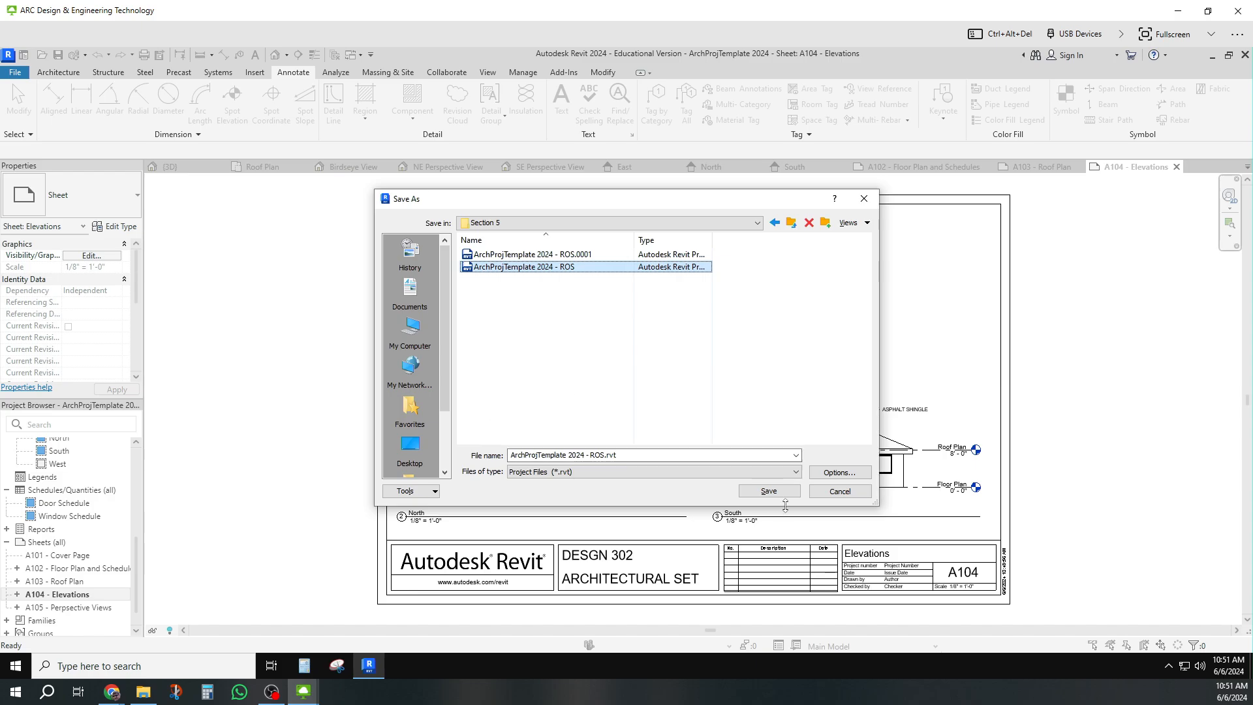
{"action": "left_click", "coordinate": [768, 491]}
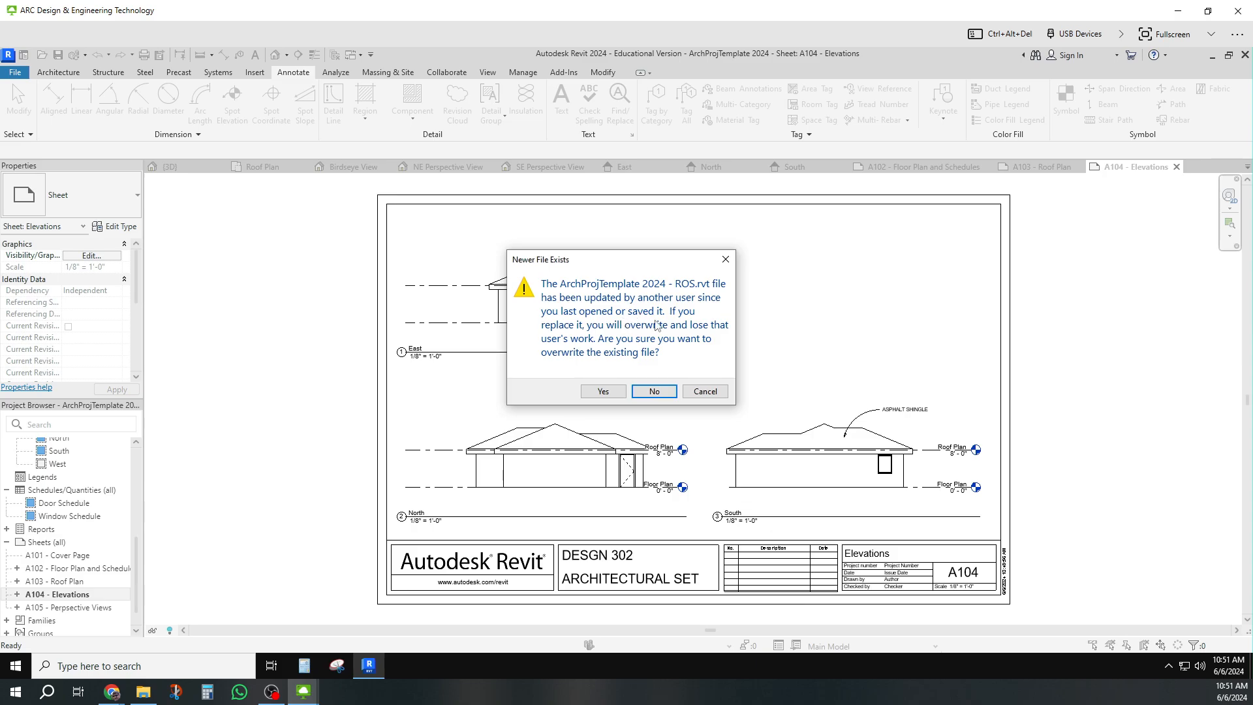
{"action": "left_click", "coordinate": [602, 394]}
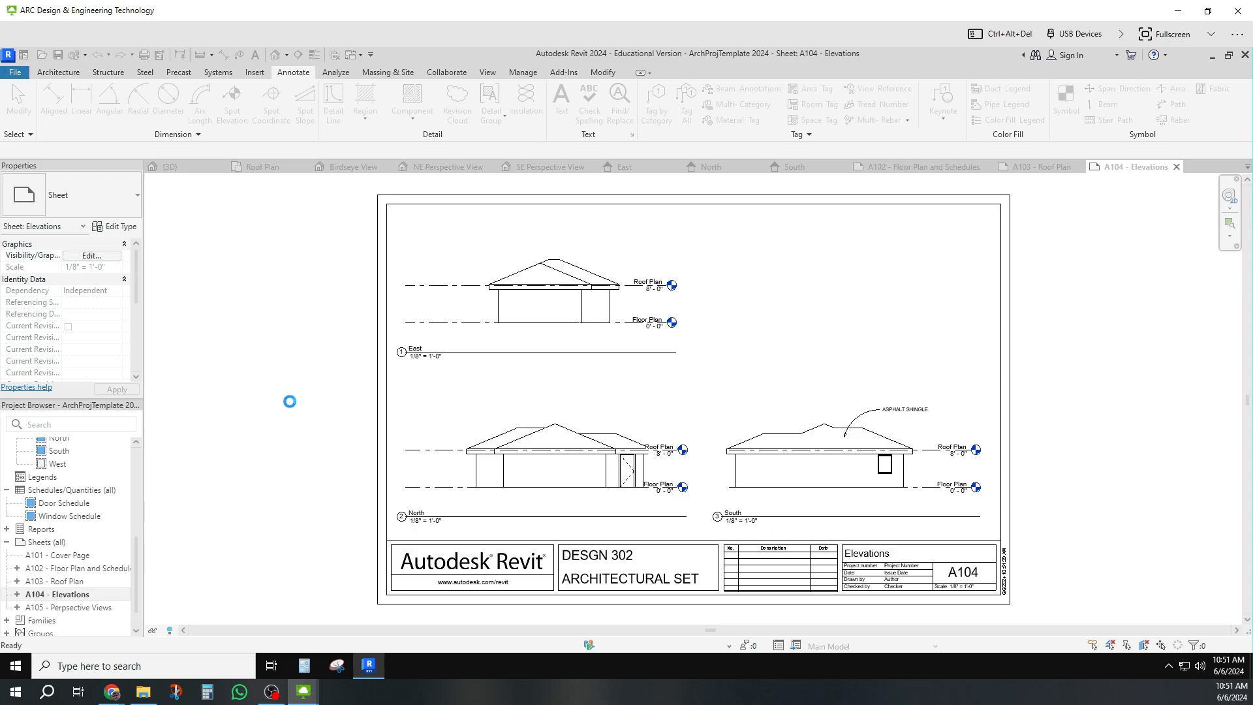